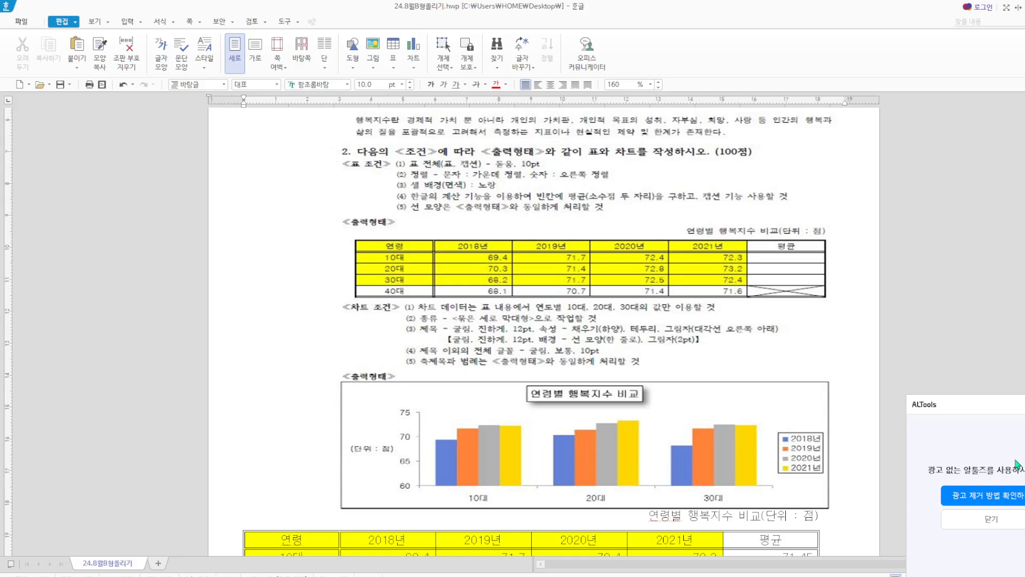
Check the paper margins in the page setup and look through the document's pages.
{"action": "scroll", "coordinate": [790, 339], "scroll_direction": "up", "scroll_amount": 5}
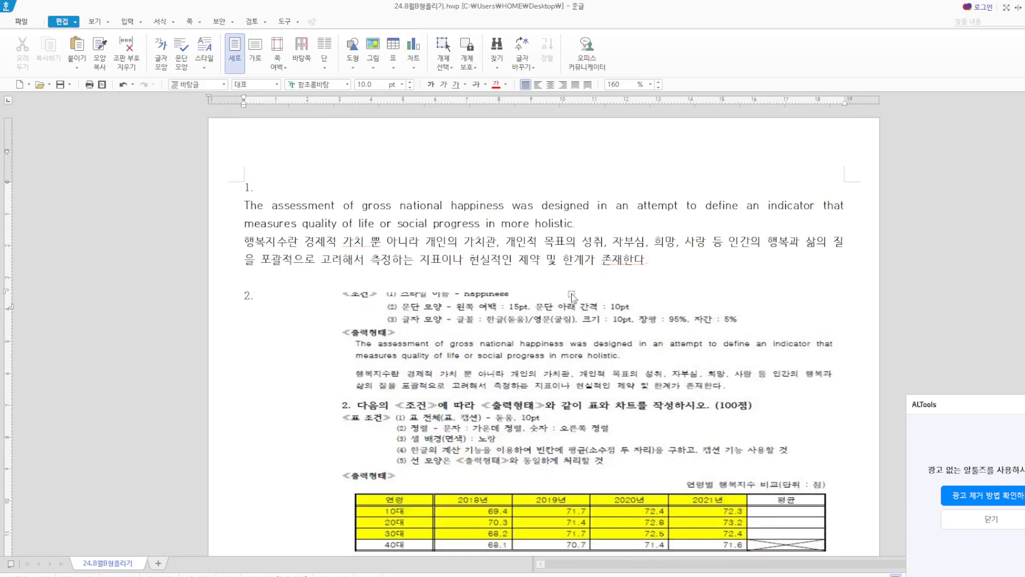
{"action": "key", "text": "F7"}
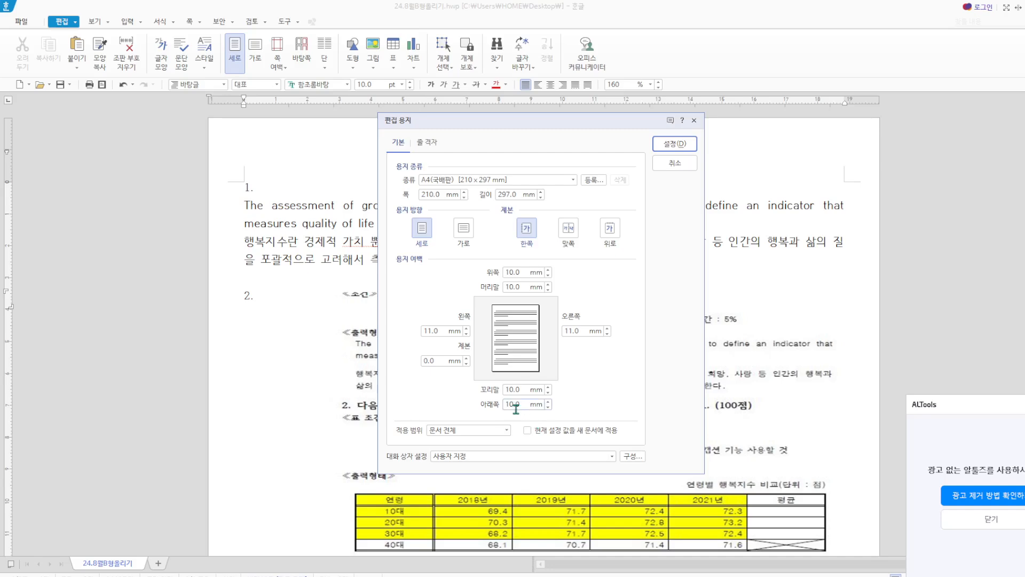
{"action": "left_click", "coordinate": [694, 122]}
{"action": "scroll", "coordinate": [350, 271], "scroll_direction": "down", "scroll_amount": 15}
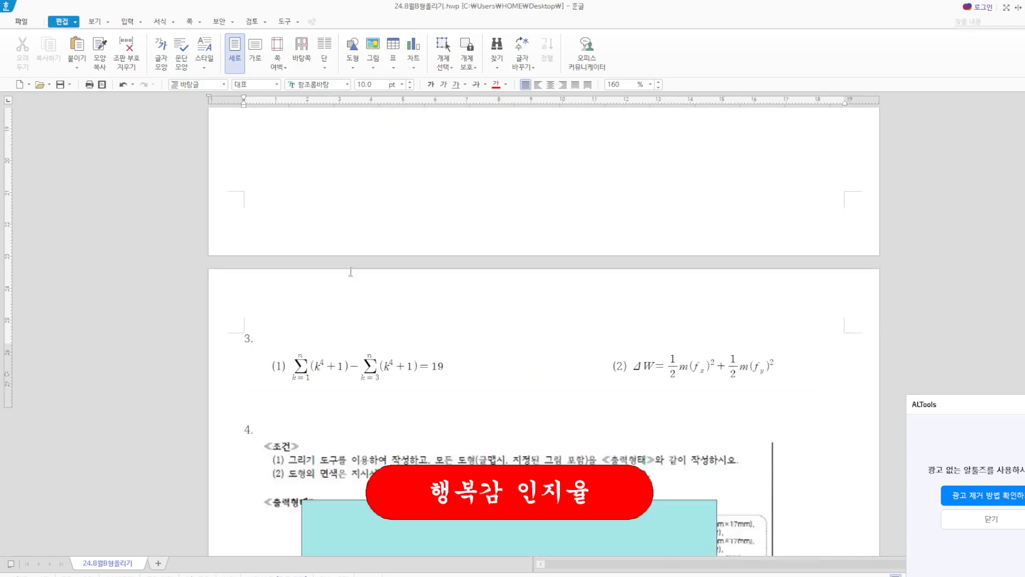
{"action": "scroll", "coordinate": [351, 271], "scroll_direction": "down", "scroll_amount": 15}
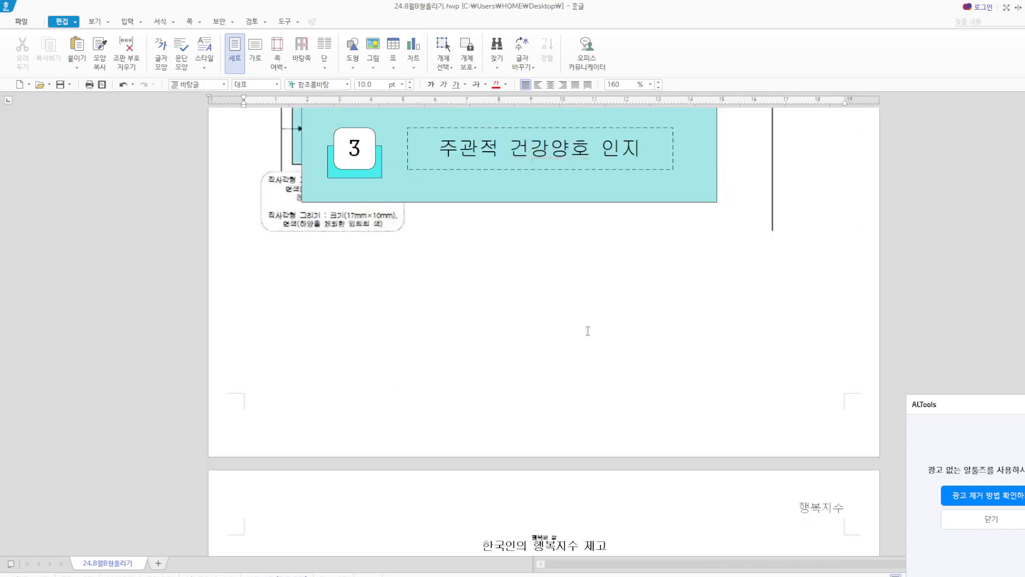
{"action": "scroll", "coordinate": [588, 330], "scroll_direction": "down", "scroll_amount": 3}
{"action": "scroll", "coordinate": [527, 280], "scroll_direction": "up", "scroll_amount": 12}
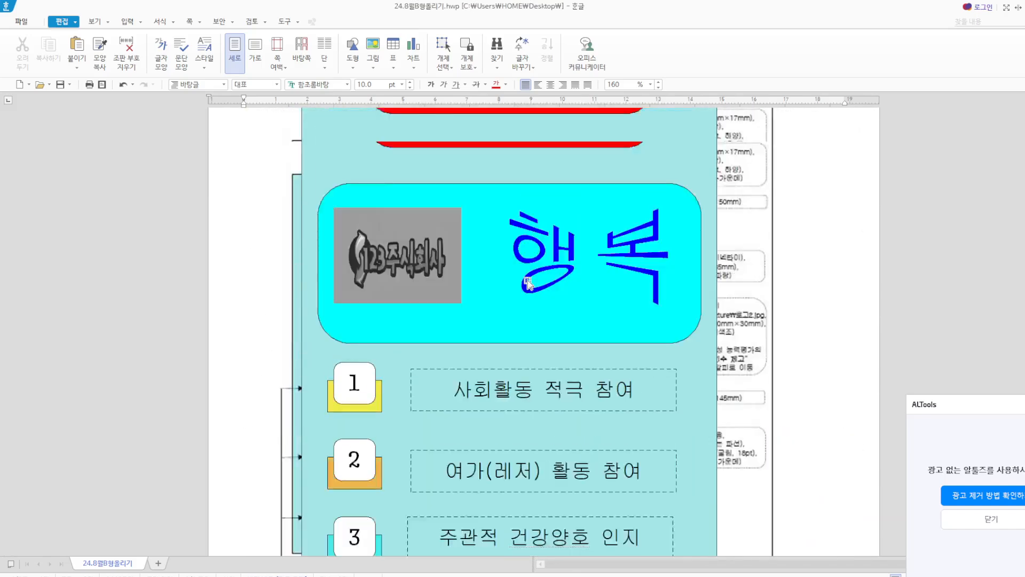
{"action": "scroll", "coordinate": [528, 279], "scroll_direction": "up", "scroll_amount": 15}
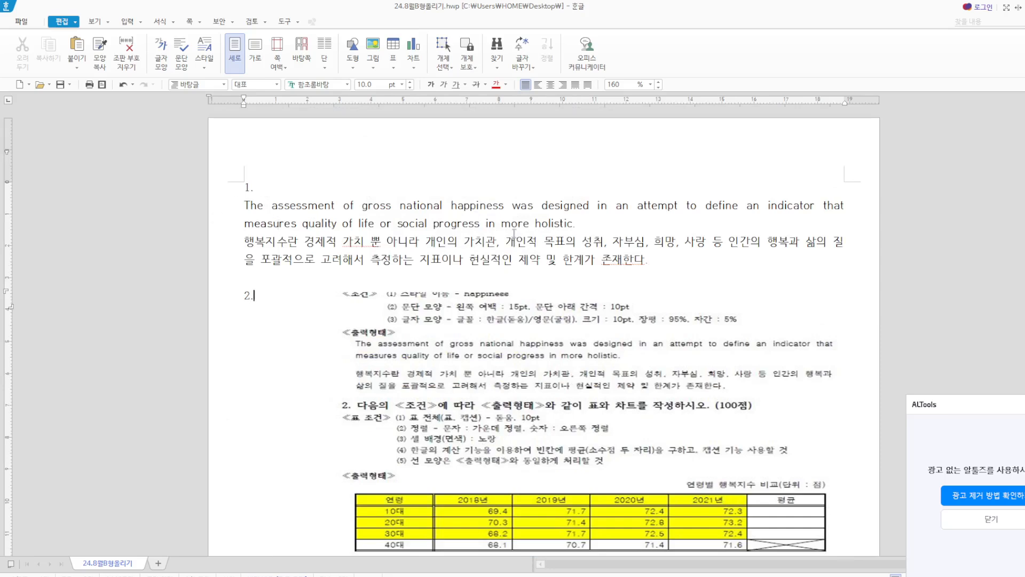
Select the English and Korean paragraphs under item 1 and add a new paragraph style named happiness.
{"action": "key", "text": "Hangul"}
{"action": "left_click_drag", "start_coordinate": [245, 207], "coordinate": [657, 265]}
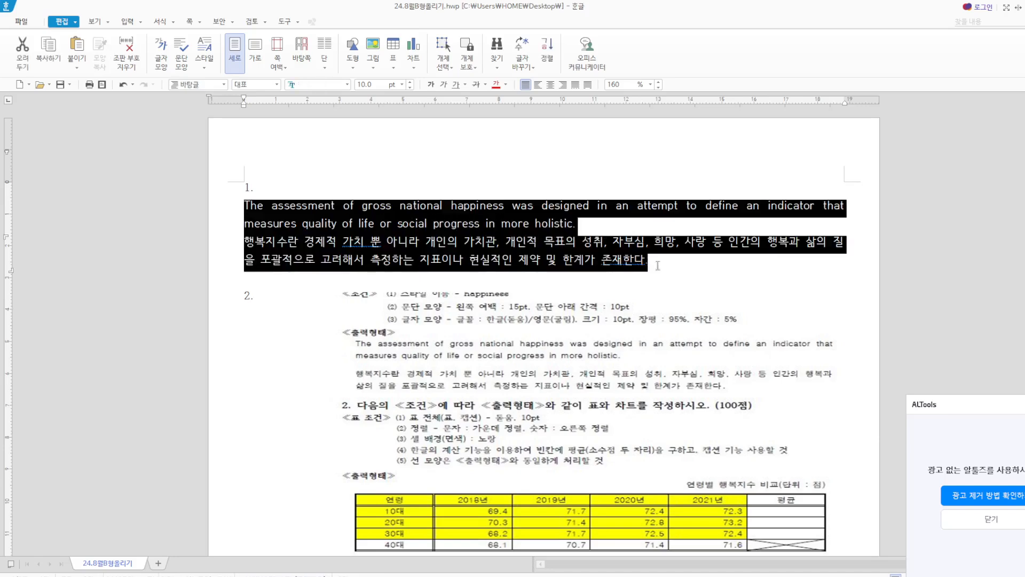
{"action": "key", "text": "F6"}
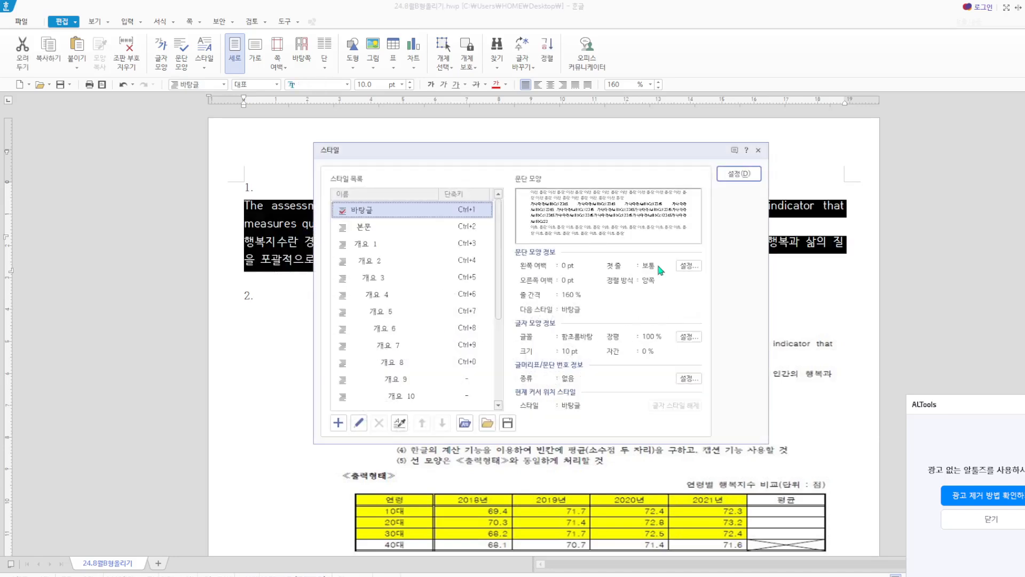
{"action": "left_click", "coordinate": [339, 422]}
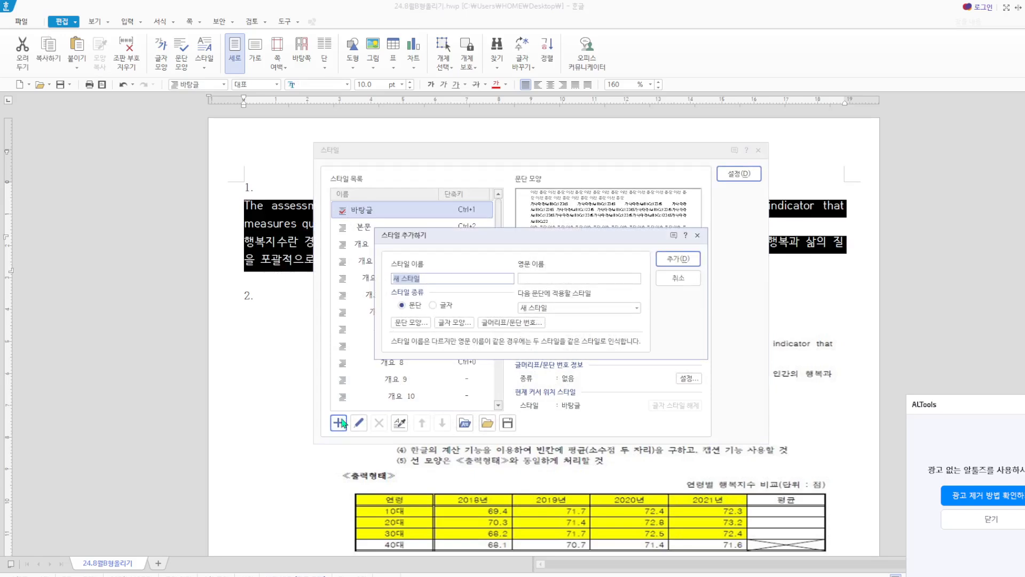
{"action": "type", "text": "ㅗ"}
{"action": "key", "text": "BackSpace"}
{"action": "key", "text": "BackSpace"}
{"action": "key", "text": "BackSpace"}
{"action": "key", "text": "BackSpace"}
{"action": "type", "text": "happiness"}
{"action": "left_click", "coordinate": [678, 259]}
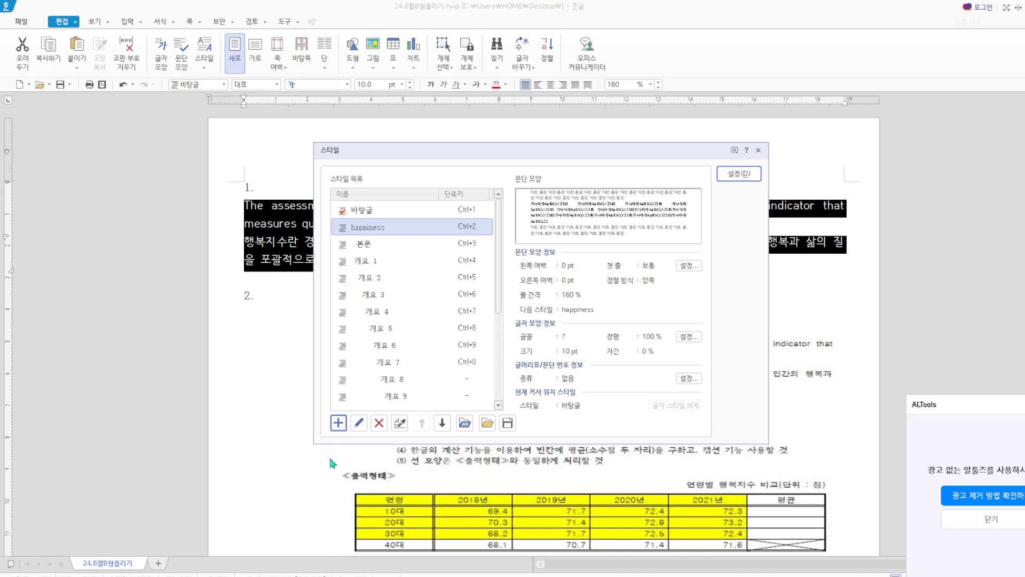
Edit the happiness style's paragraph shape to a 15 pt left margin and 10 pt spacing below paragraphs.
{"action": "left_click", "coordinate": [365, 424]}
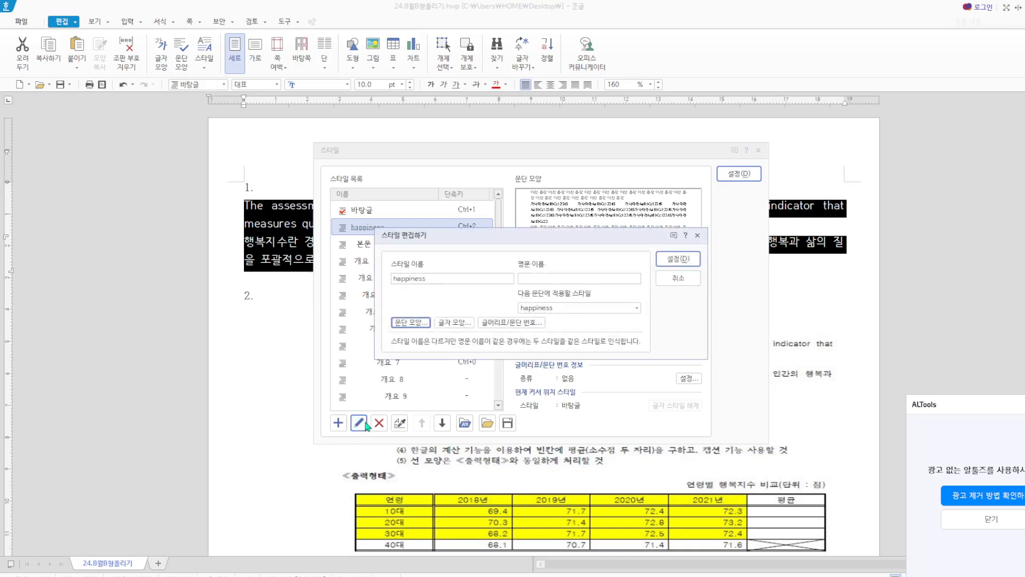
{"action": "left_click", "coordinate": [411, 323]}
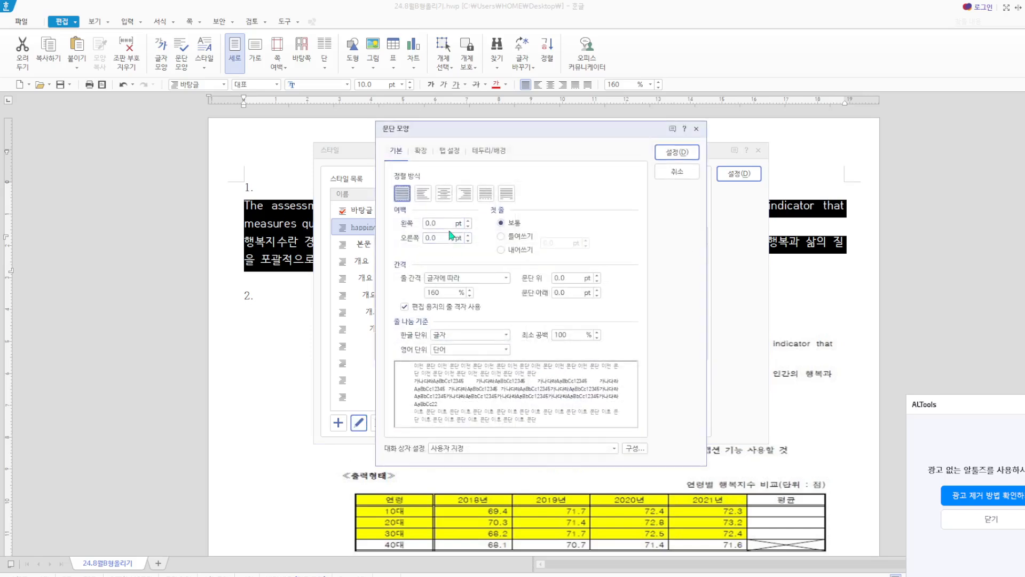
{"action": "left_click_drag", "start_coordinate": [444, 225], "coordinate": [408, 227]}
{"action": "type", "text": "15"}
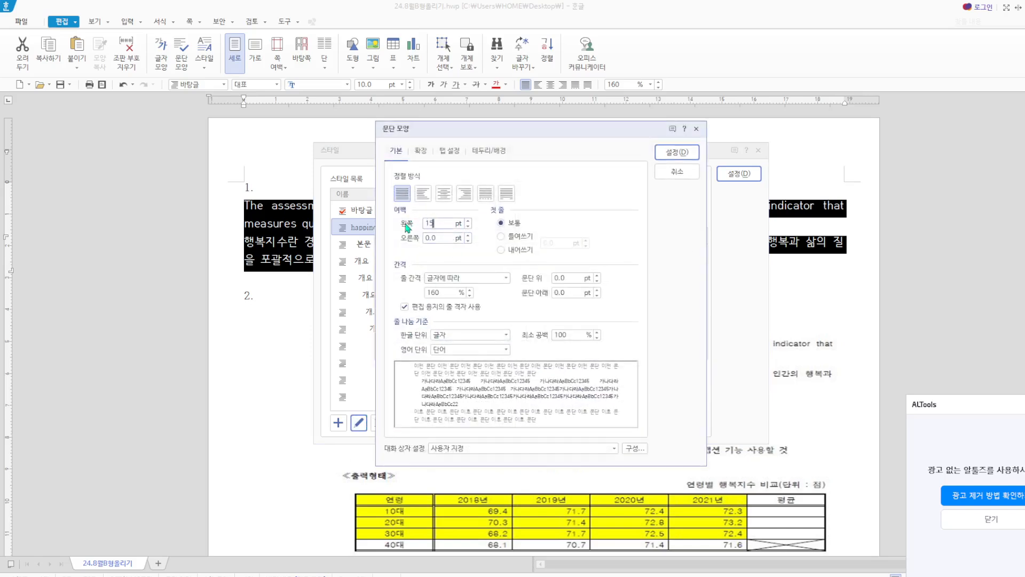
{"action": "left_click_drag", "start_coordinate": [568, 292], "coordinate": [545, 296]}
{"action": "type", "text": "10"}
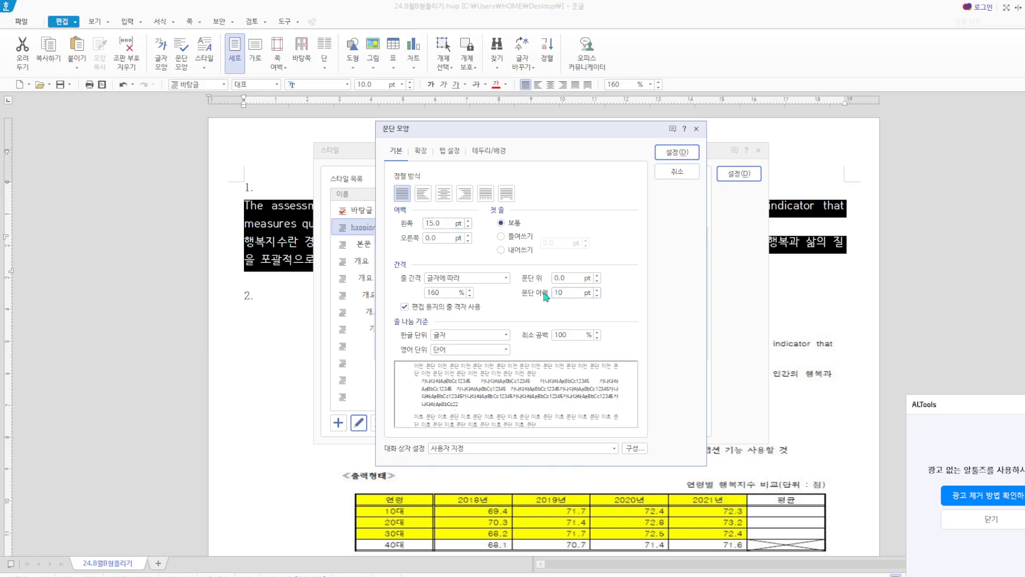
{"action": "left_click", "coordinate": [676, 152]}
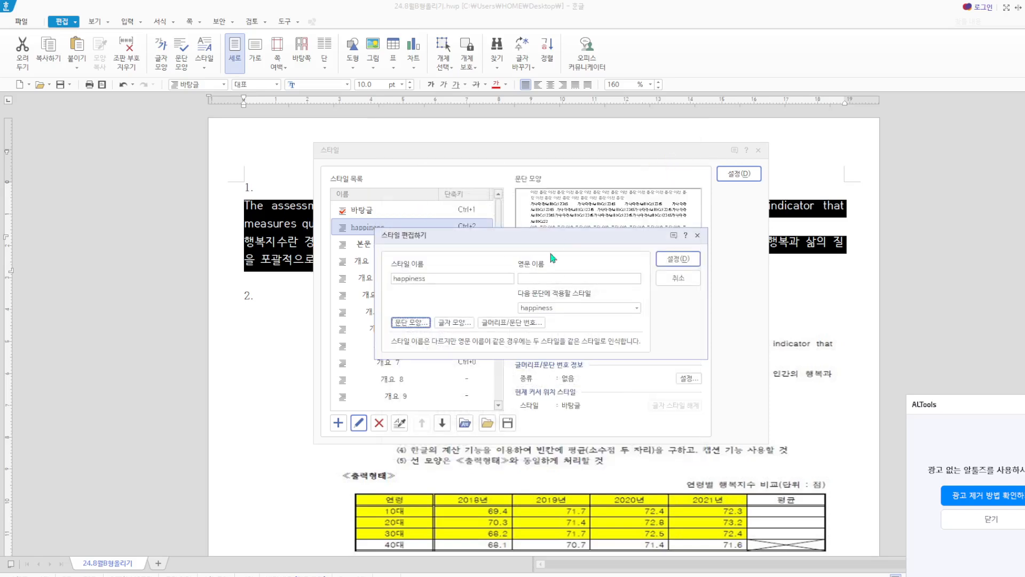
Set the happiness style's Korean (한글) characters to the 돋움 font, 95% width ratio and 5% letter spacing.
{"action": "left_click", "coordinate": [454, 322]}
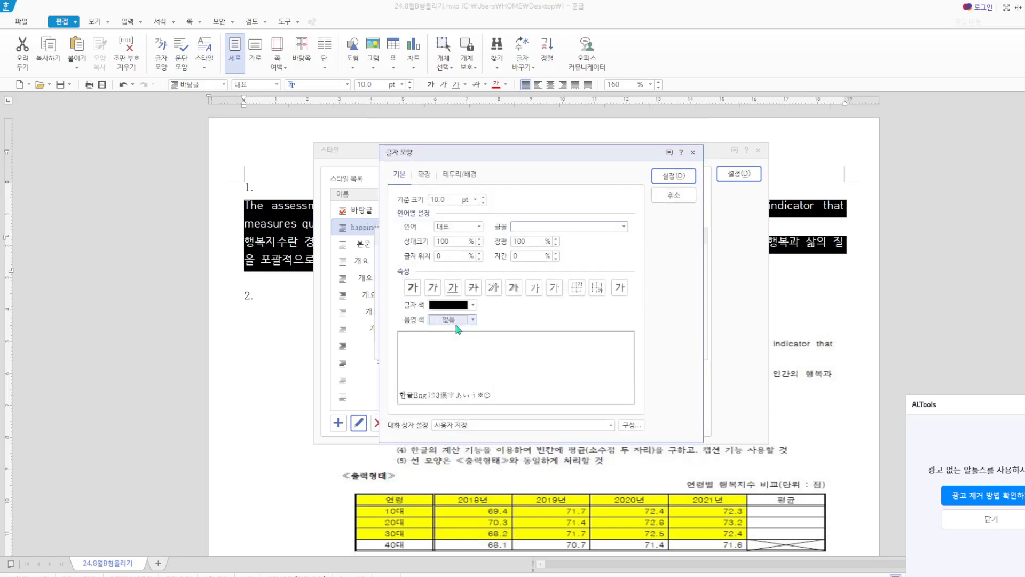
{"action": "left_click", "coordinate": [477, 227]}
{"action": "left_click", "coordinate": [463, 249]}
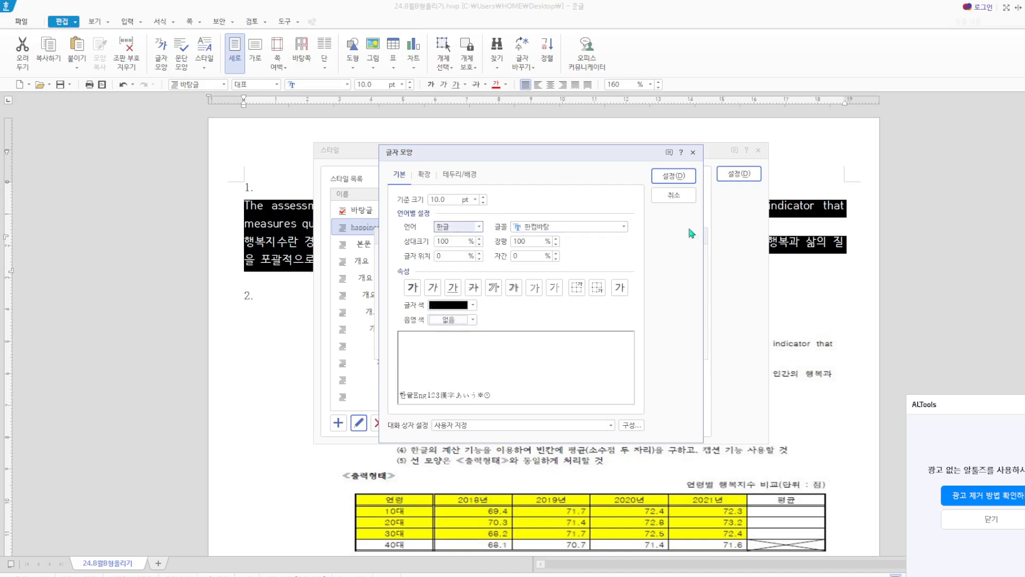
{"action": "left_click", "coordinate": [624, 227]}
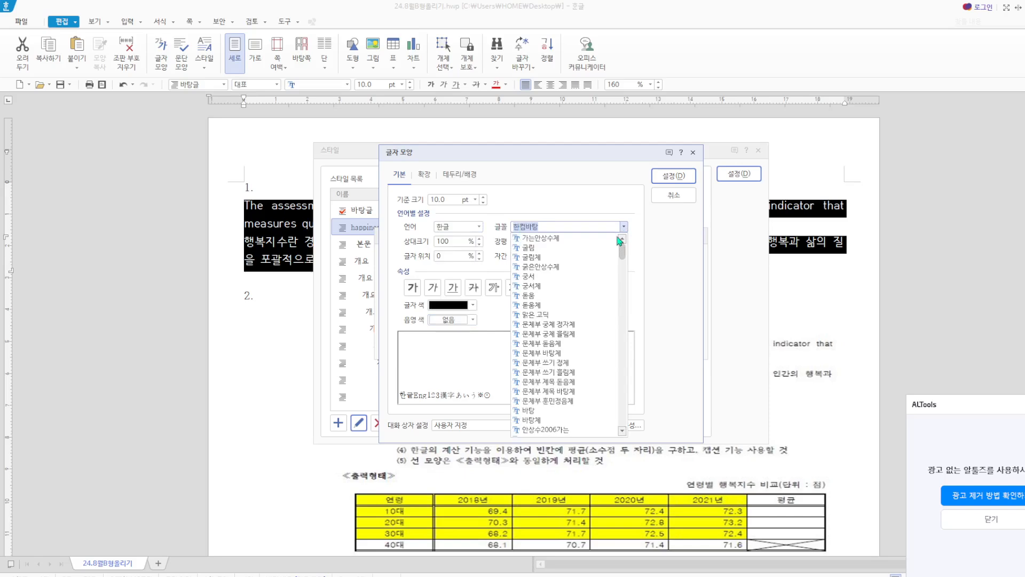
{"action": "left_click", "coordinate": [558, 295]}
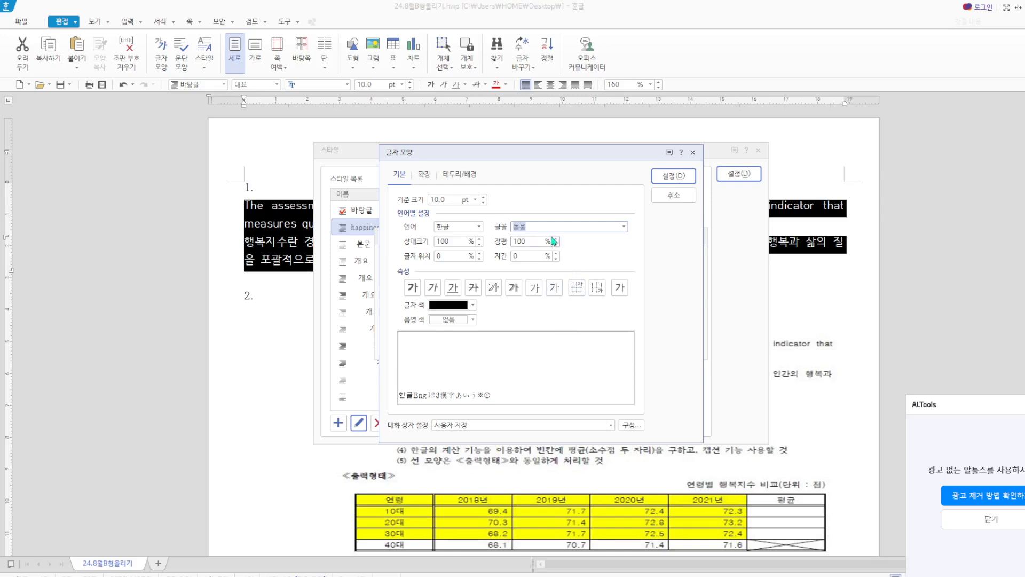
{"action": "left_click", "coordinate": [500, 243]}
{"action": "type", "text": "95"}
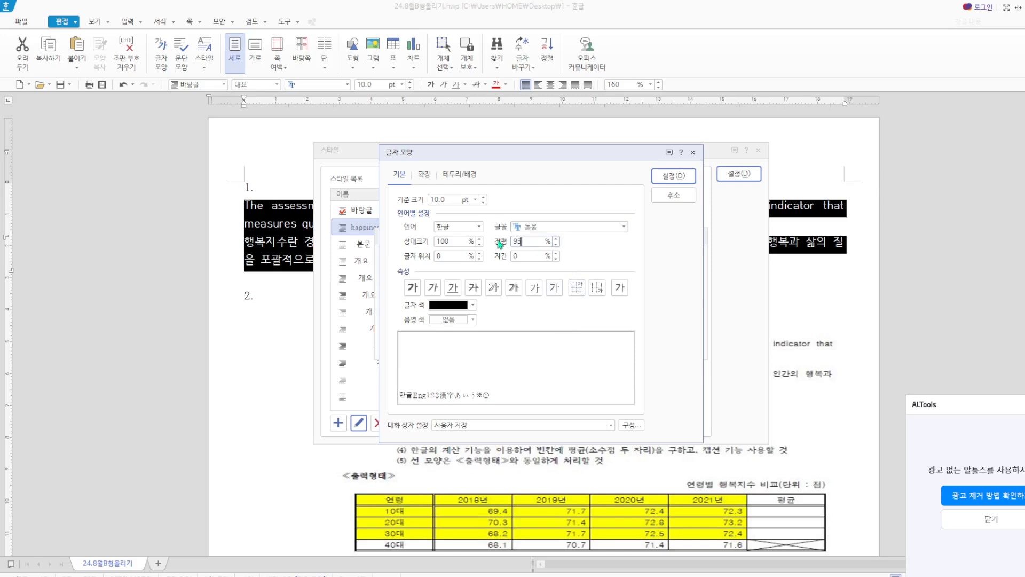
{"action": "key", "text": "Tab"}
{"action": "type", "text": "5"}
Set the happiness style's English (영문) characters to the 굴림 font with a 95% width ratio.
{"action": "left_click", "coordinate": [481, 227]}
{"action": "left_click", "coordinate": [466, 260]}
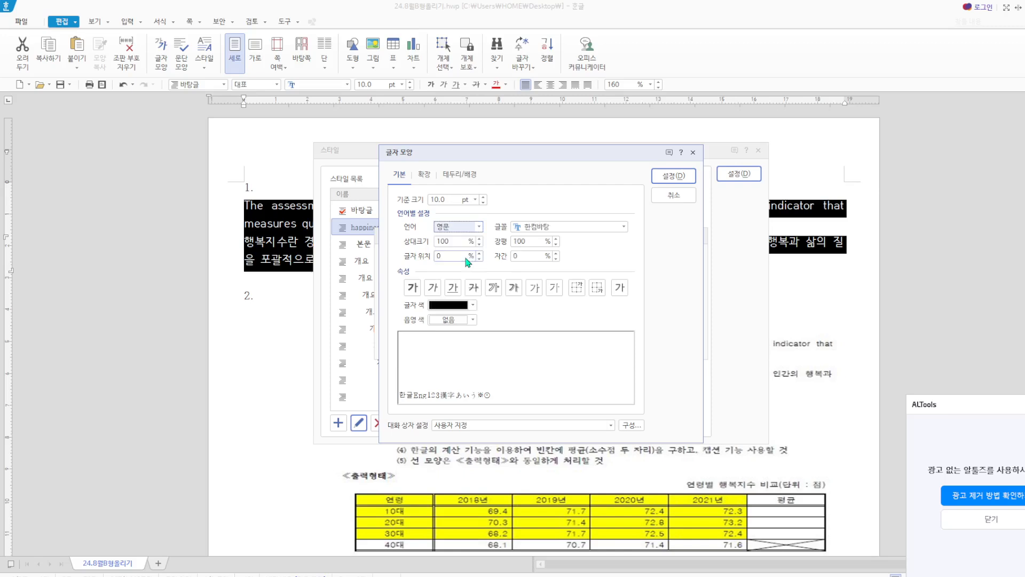
{"action": "left_click", "coordinate": [625, 228]}
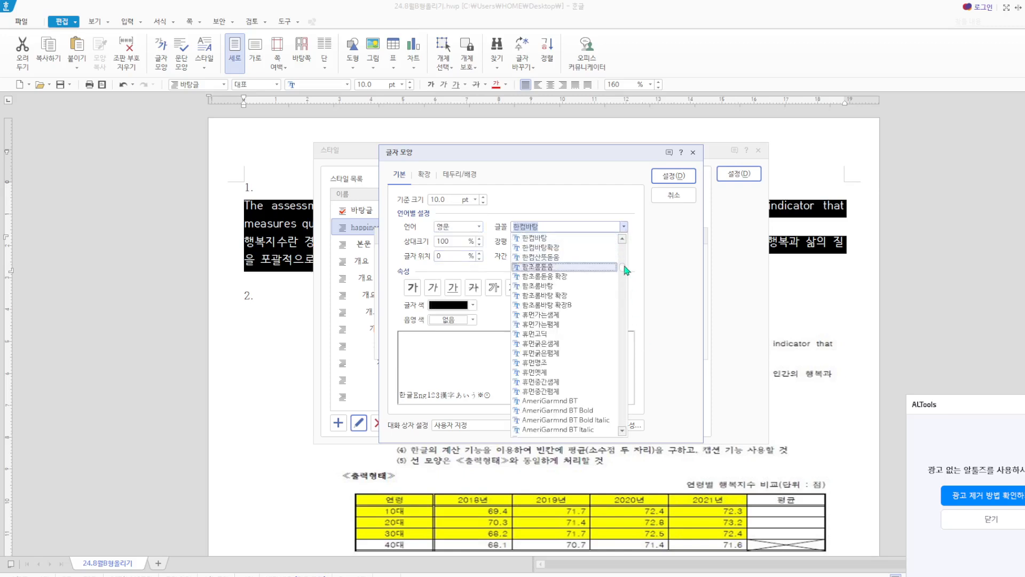
{"action": "left_click_drag", "start_coordinate": [624, 267], "coordinate": [622, 230]}
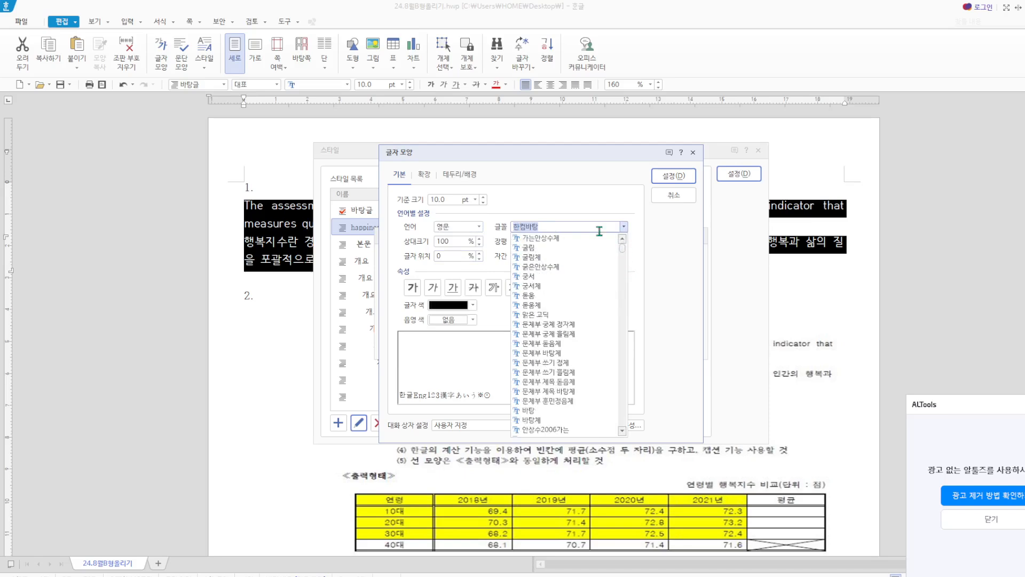
{"action": "left_click", "coordinate": [555, 248]}
{"action": "left_click", "coordinate": [520, 241]}
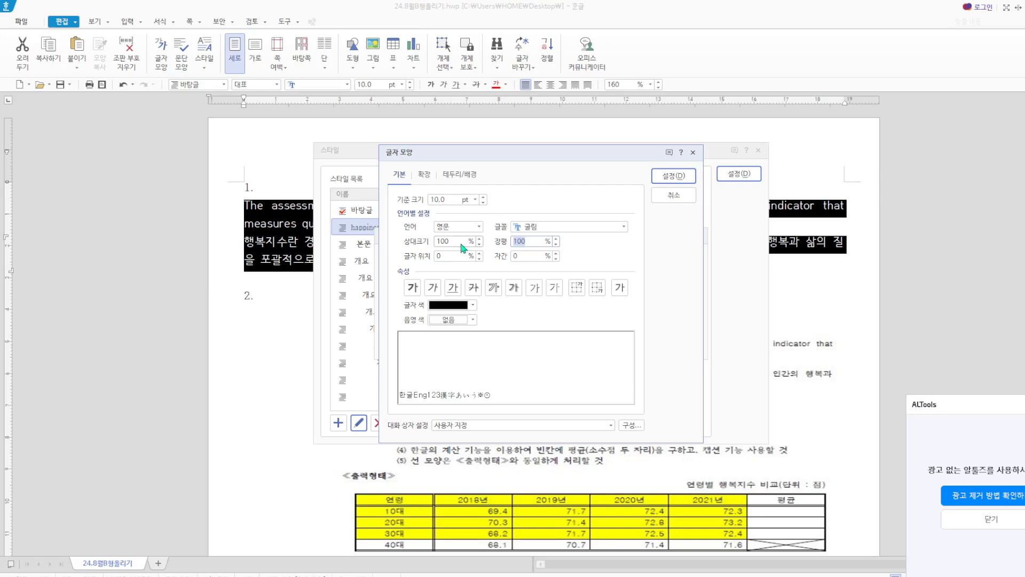
{"action": "type", "text": "95"}
{"action": "left_click", "coordinate": [525, 256]}
{"action": "left_click", "coordinate": [672, 176]}
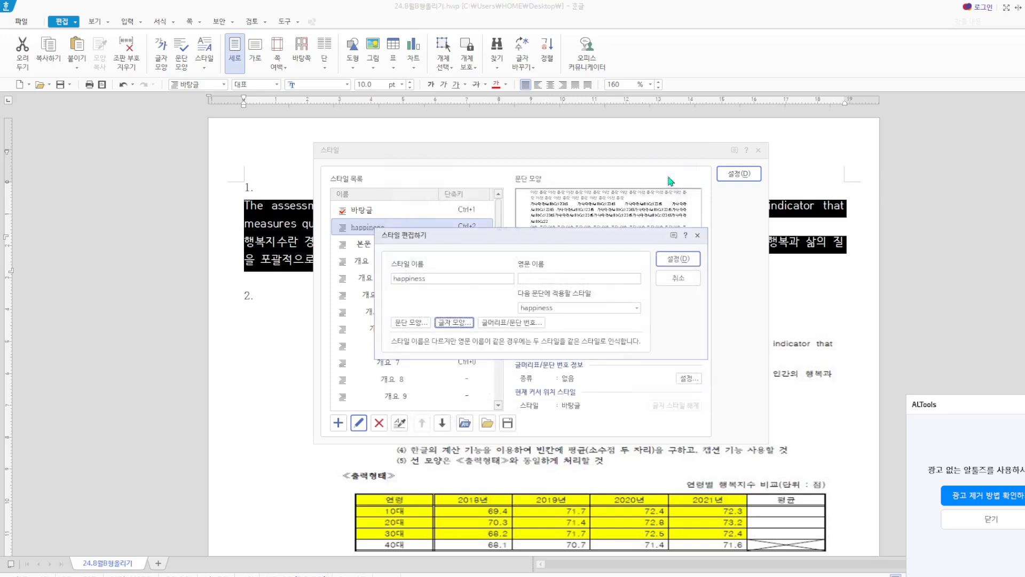
Save the happiness style and apply it to the selected paragraphs under item 1.
{"action": "left_click", "coordinate": [689, 260]}
{"action": "left_click", "coordinate": [739, 174]}
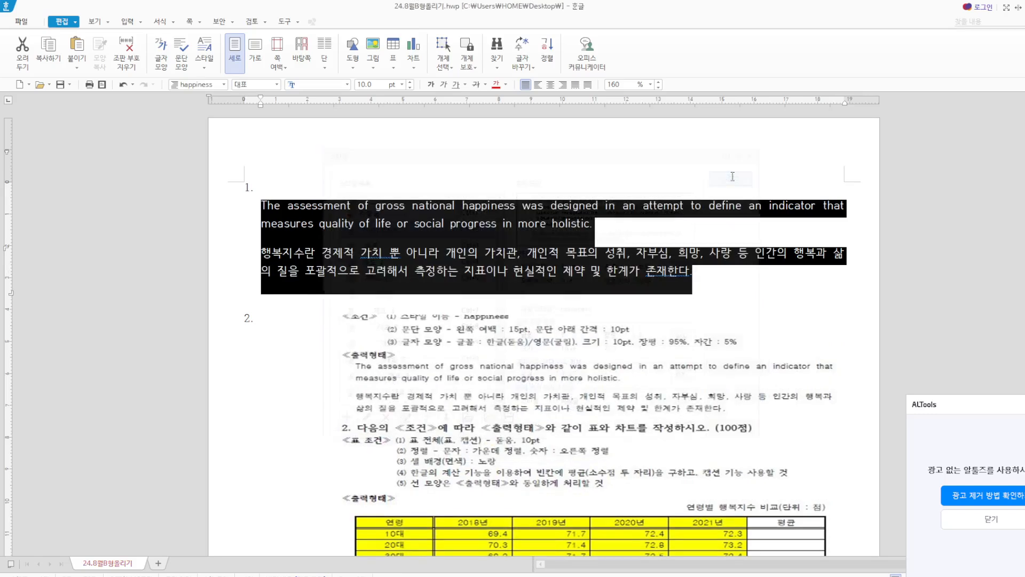
{"action": "left_click", "coordinate": [728, 300]}
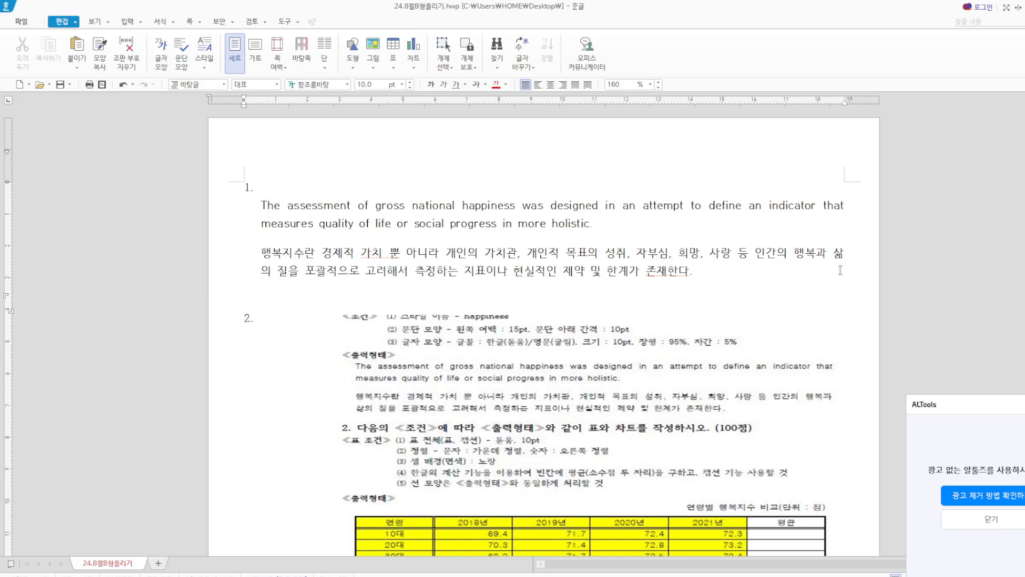
Crop the upper part of the reference picture beside item 2 so that it starts at the table conditions (표 조건).
{"action": "key", "text": "Hangul"}
{"action": "left_click", "coordinate": [503, 345]}
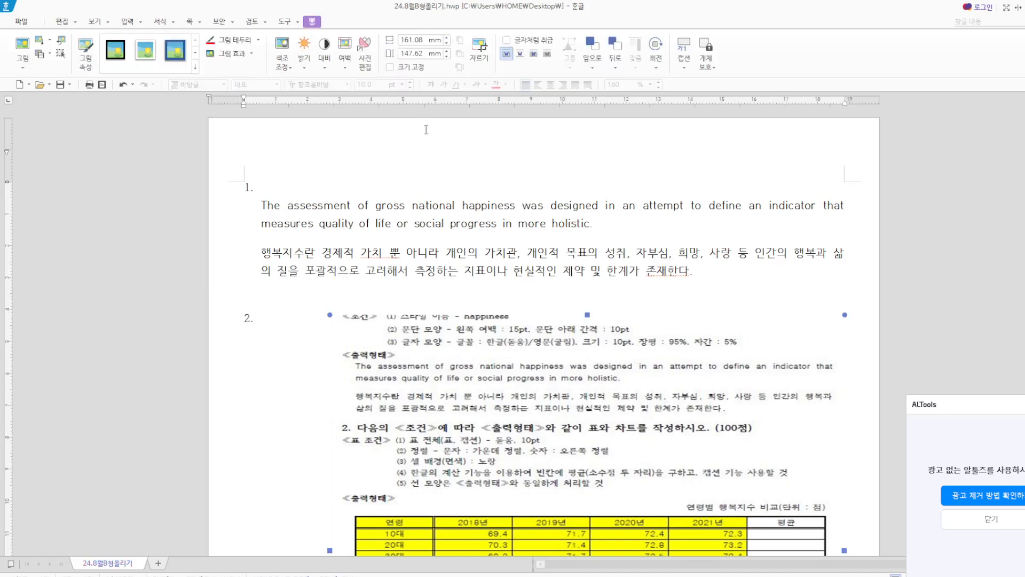
{"action": "left_click", "coordinate": [479, 51]}
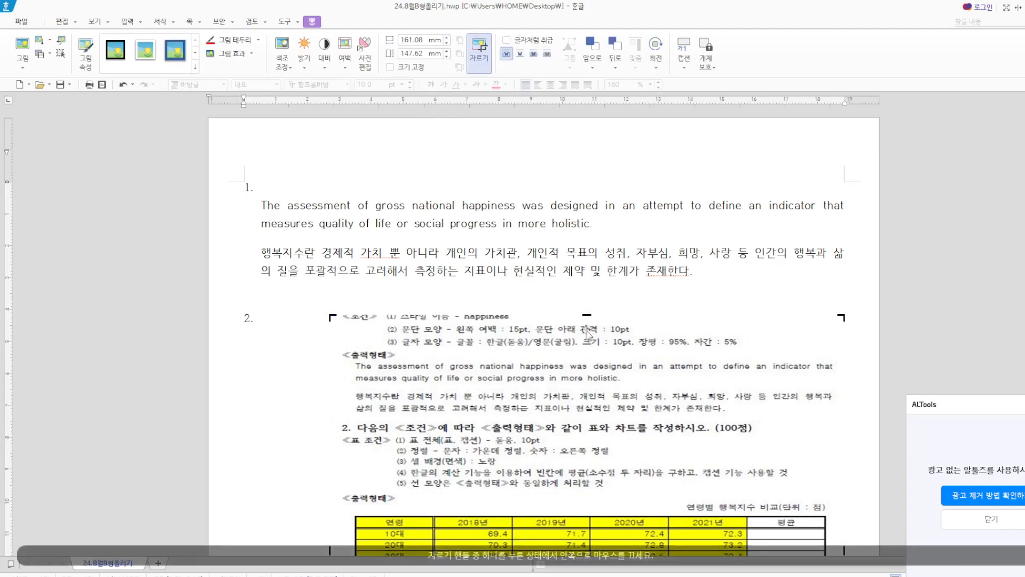
{"action": "left_click_drag", "start_coordinate": [587, 316], "coordinate": [595, 435]}
{"action": "left_click", "coordinate": [859, 364]}
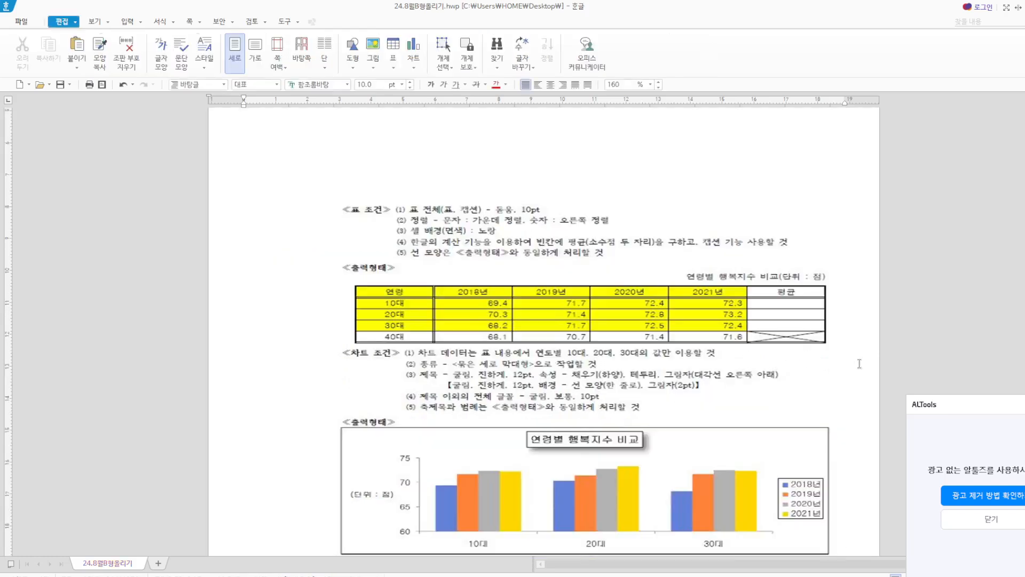
Delete the reference picture with the table and chart conditions between item 2 and the table.
{"action": "scroll", "coordinate": [859, 363], "scroll_direction": "down", "scroll_amount": 3}
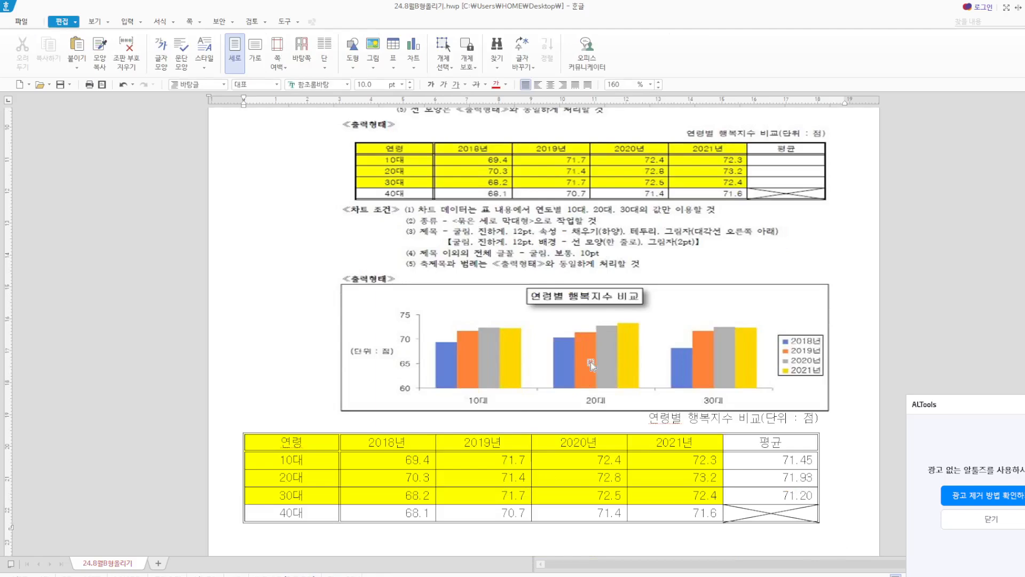
{"action": "scroll", "coordinate": [590, 361], "scroll_direction": "up", "scroll_amount": 2}
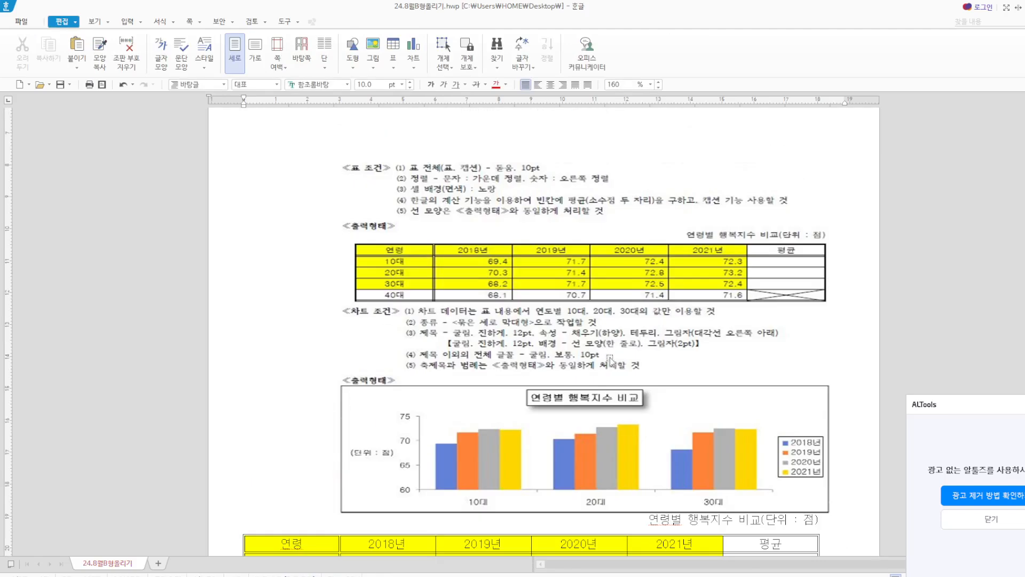
{"action": "left_click", "coordinate": [505, 425]}
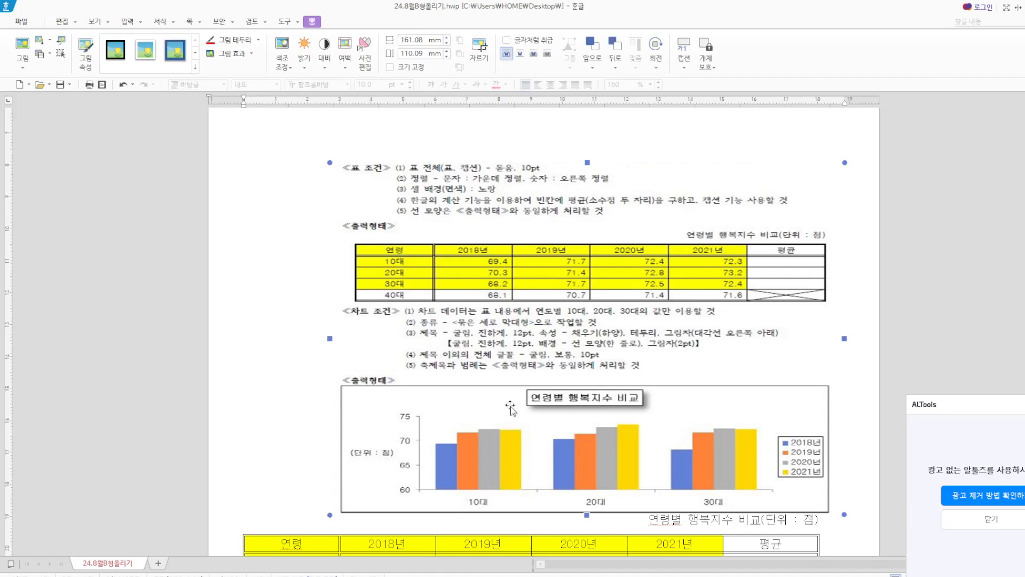
{"action": "key", "text": "Delete"}
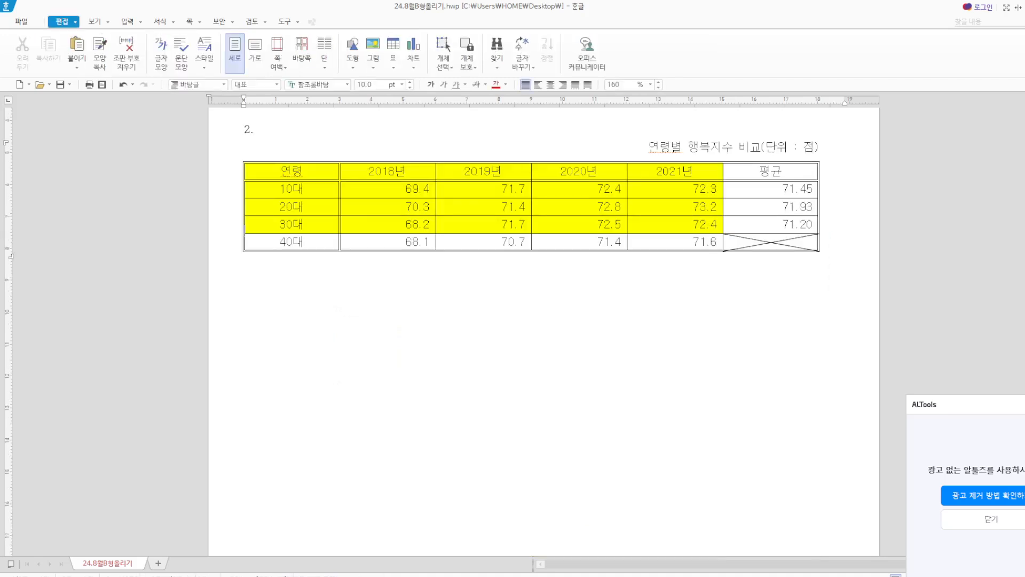
{"action": "scroll", "coordinate": [564, 398], "scroll_direction": "up", "scroll_amount": 4}
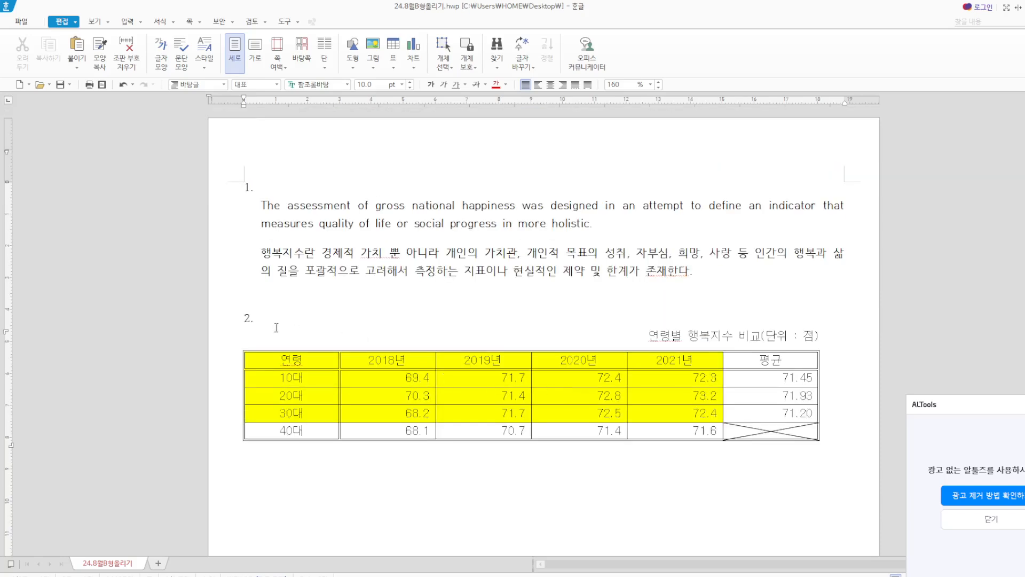
Remove the caption 연령별 행복지수 비교(단위 : 점) from the table under item 2.
{"action": "left_click_drag", "start_coordinate": [638, 334], "coordinate": [837, 328]}
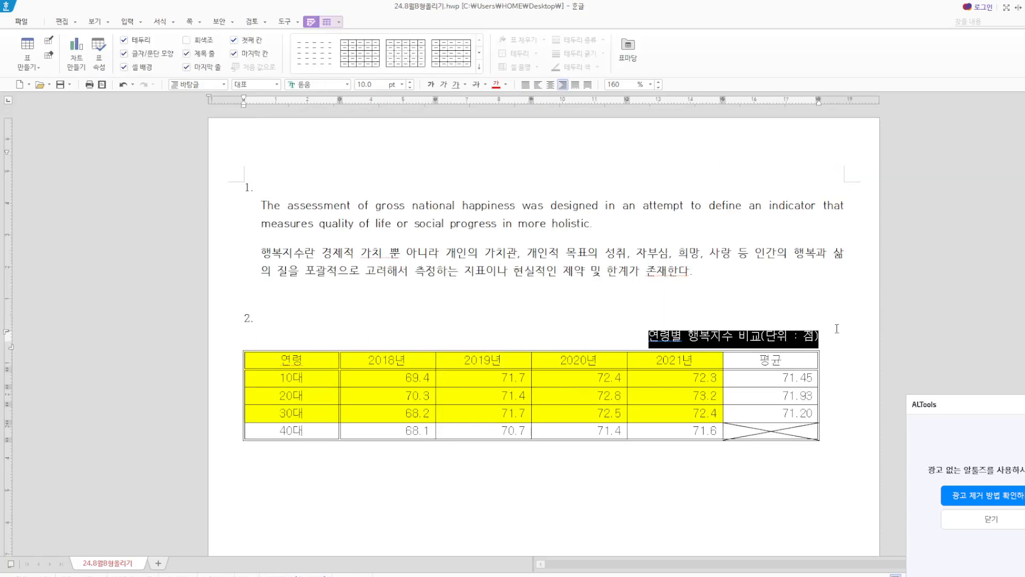
{"action": "left_click", "coordinate": [327, 22]}
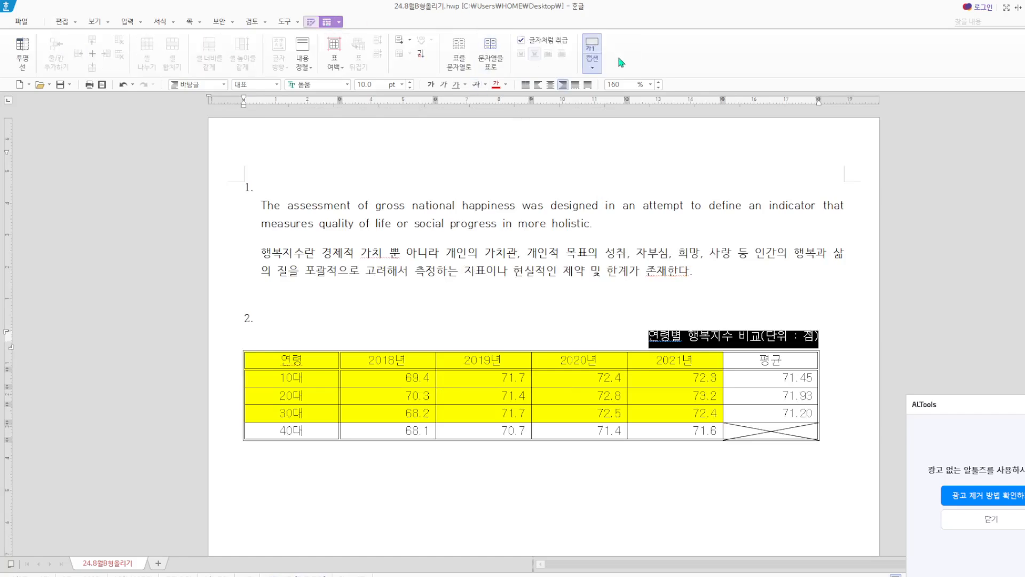
{"action": "left_click", "coordinate": [592, 68]}
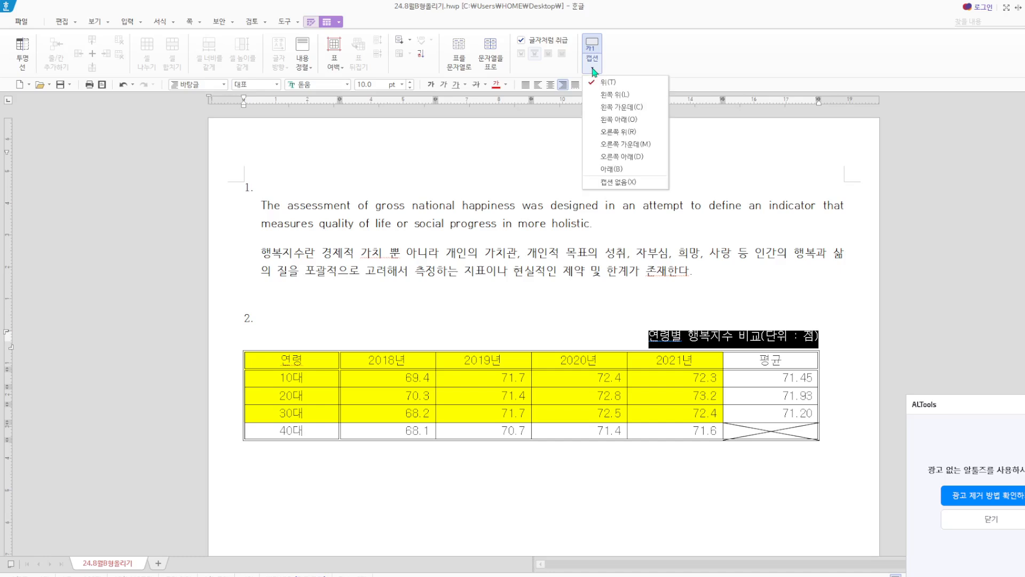
{"action": "left_click", "coordinate": [628, 182]}
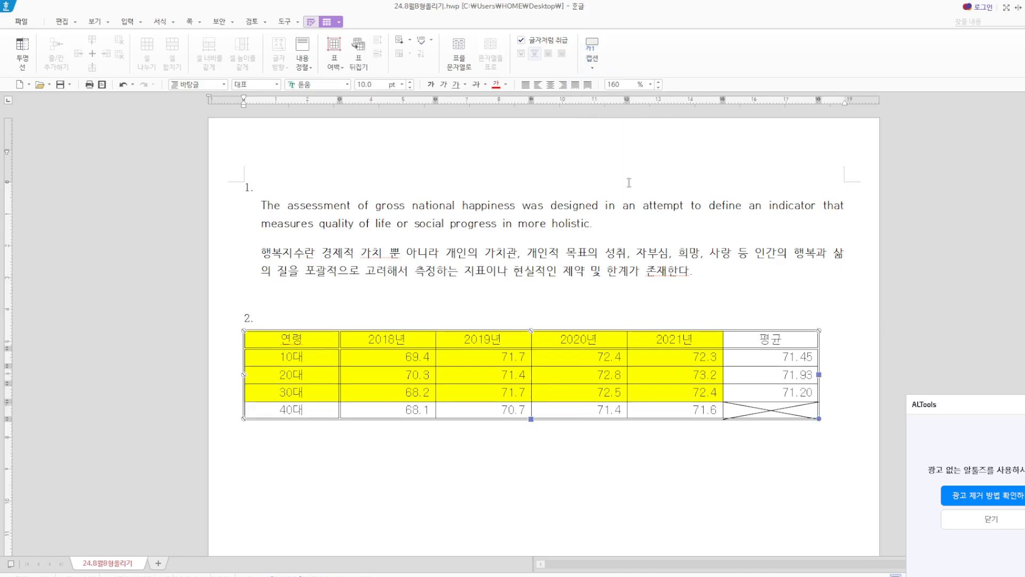
Clear the contents of all cells in item 2's formatted table and delete the table itself.
{"action": "left_click", "coordinate": [546, 464]}
{"action": "left_click_drag", "start_coordinate": [251, 338], "coordinate": [771, 411]}
{"action": "key", "text": "Delete"}
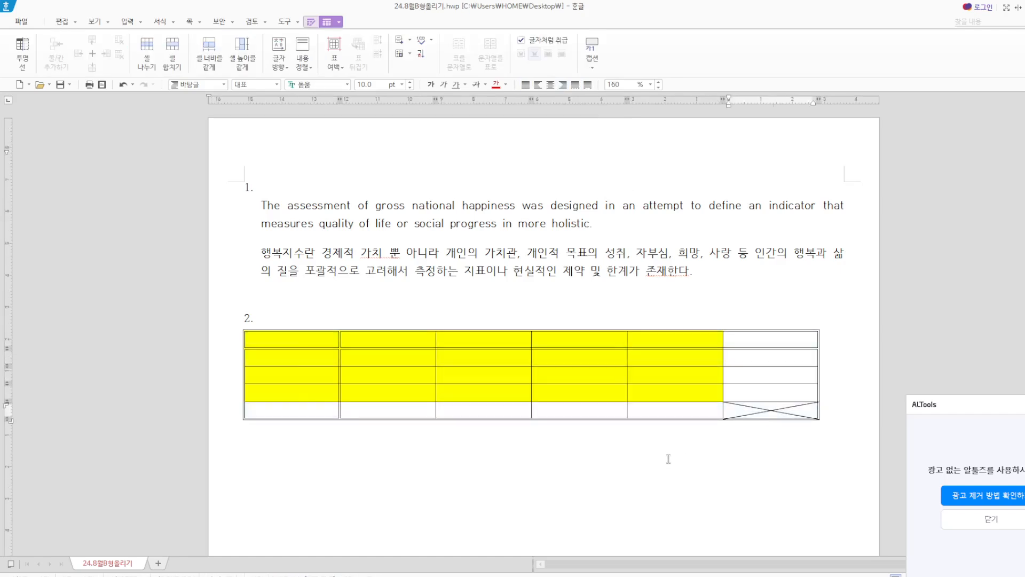
{"action": "left_click", "coordinate": [670, 454]}
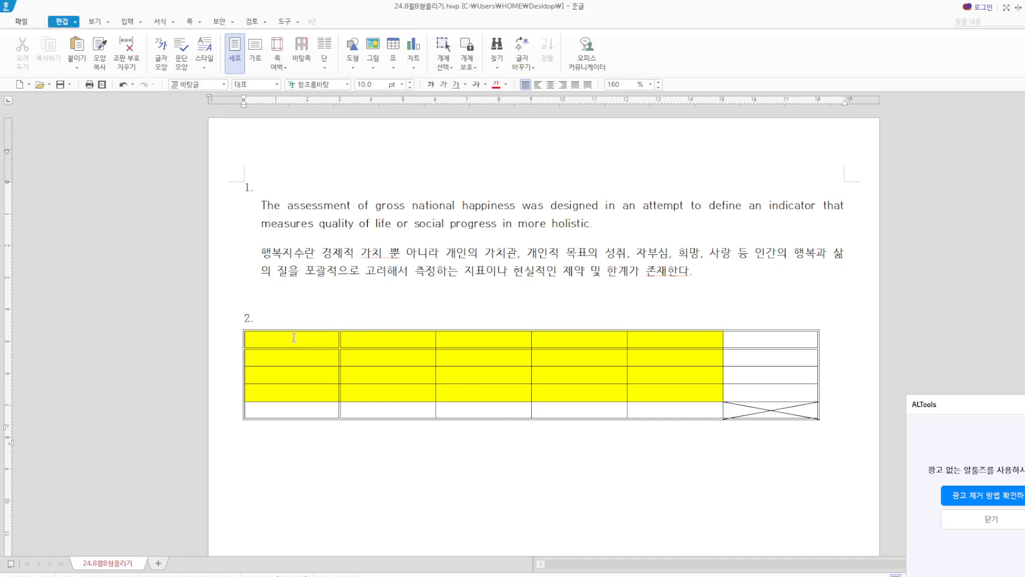
{"action": "left_click", "coordinate": [241, 340]}
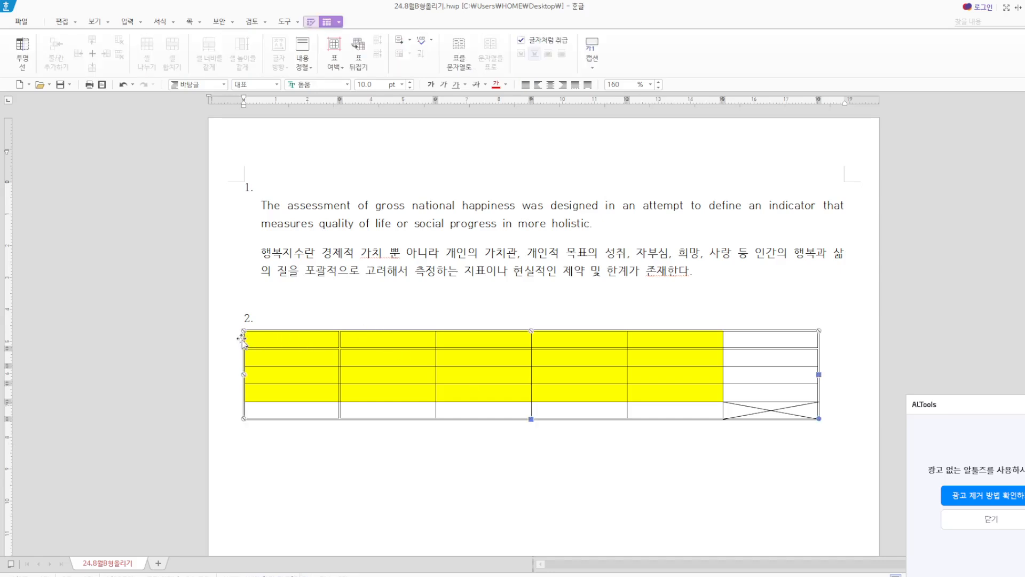
{"action": "key", "text": "Delete"}
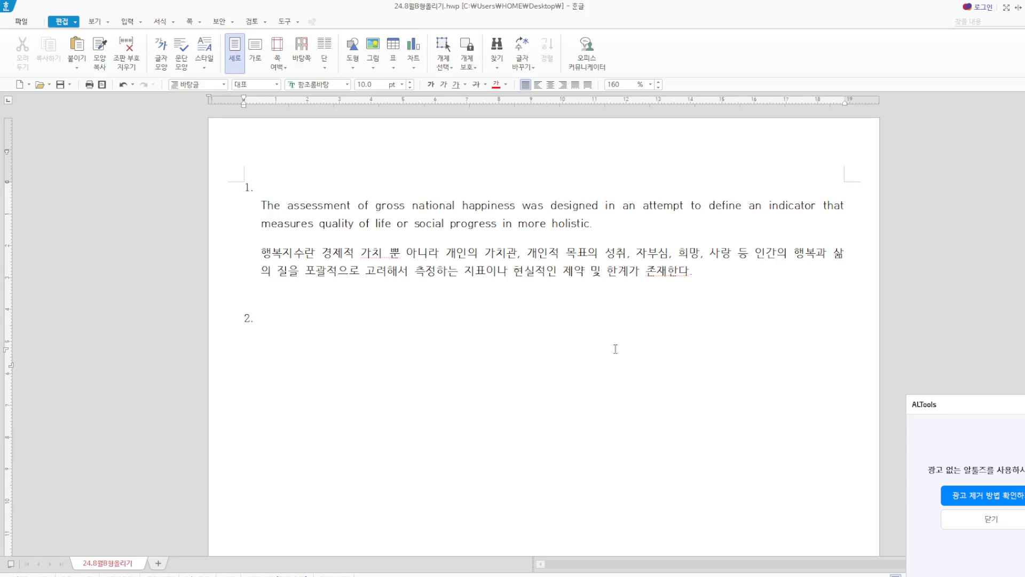
Insert a table with 5 rows and 6 columns under item 2 and enter 연령, 2018년 and 2019년 as its first headers.
{"action": "left_click", "coordinate": [393, 45]}
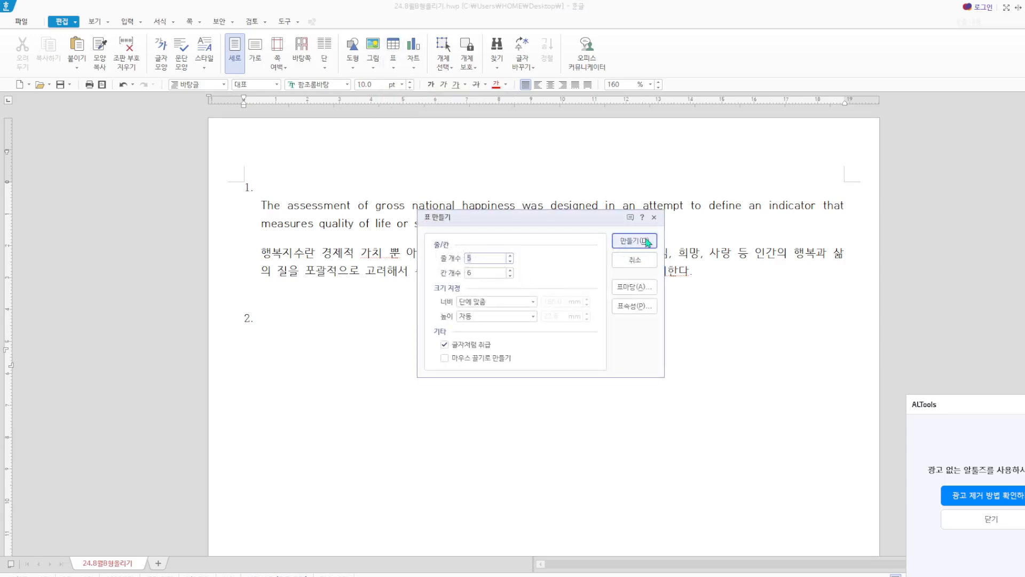
{"action": "left_click", "coordinate": [635, 241]}
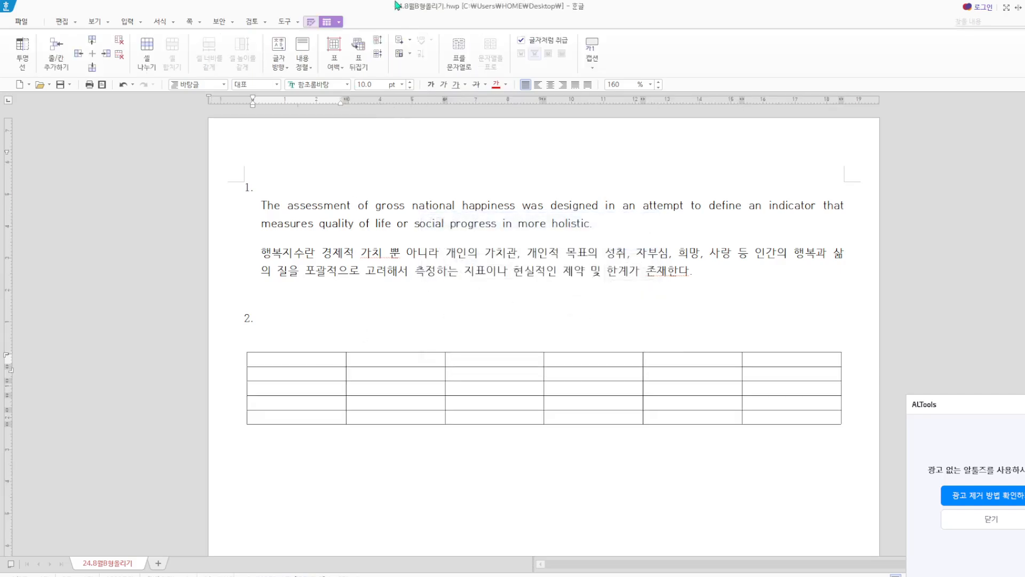
{"action": "type", "text": "ㅇㅕㄴ령"}
{"action": "key", "text": "Tab"}
{"action": "type", "text": "2018"}
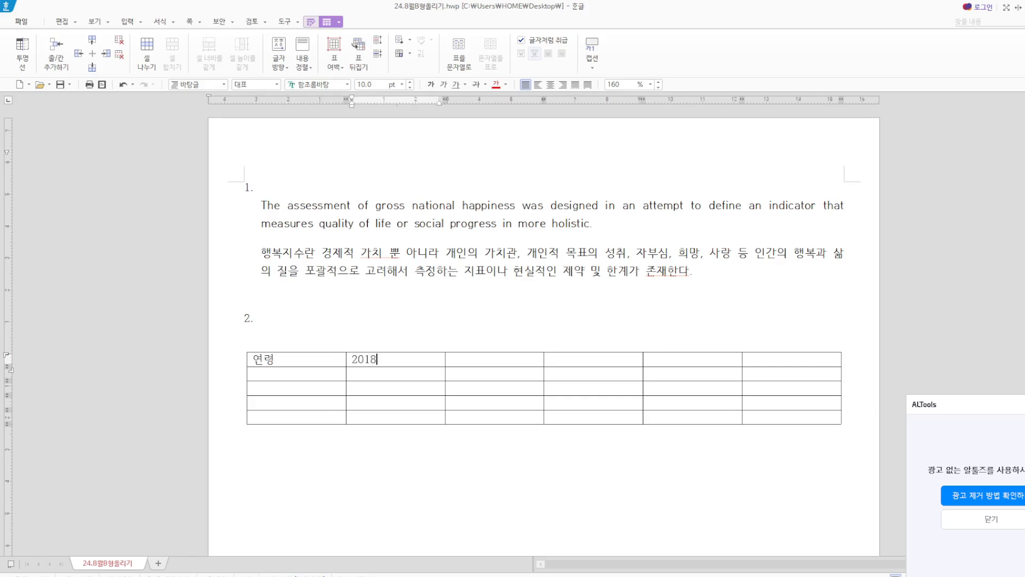
{"action": "type", "text": "년"}
{"action": "key", "text": "Tab"}
{"action": "type", "text": "20"}
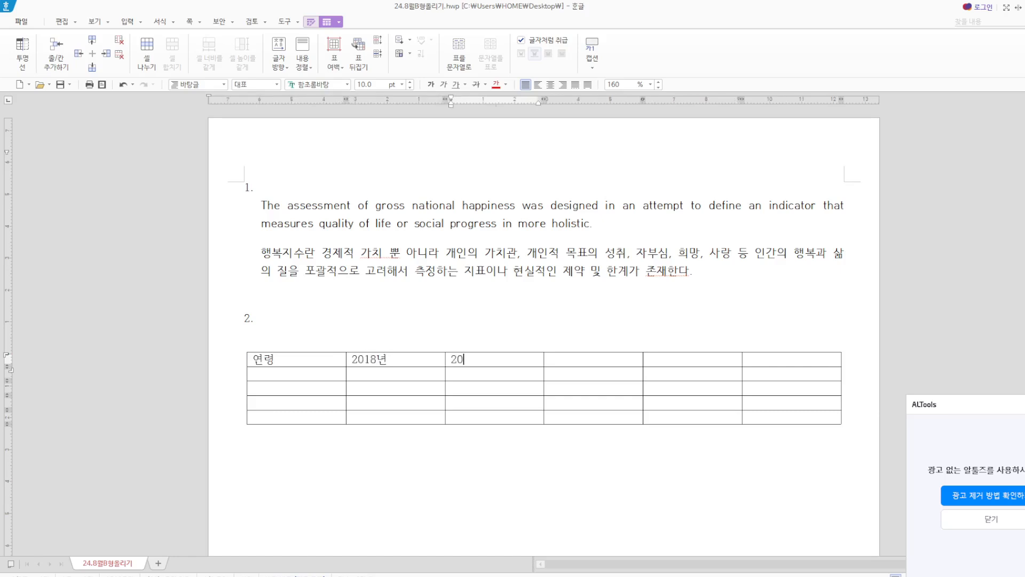
{"action": "type", "text": "19녀"}
Autofill the header row from 2018년 and 2019년 through 2021년 and enter 평균 in the last header cell.
{"action": "left_click_drag", "start_coordinate": [434, 365], "coordinate": [681, 358]}
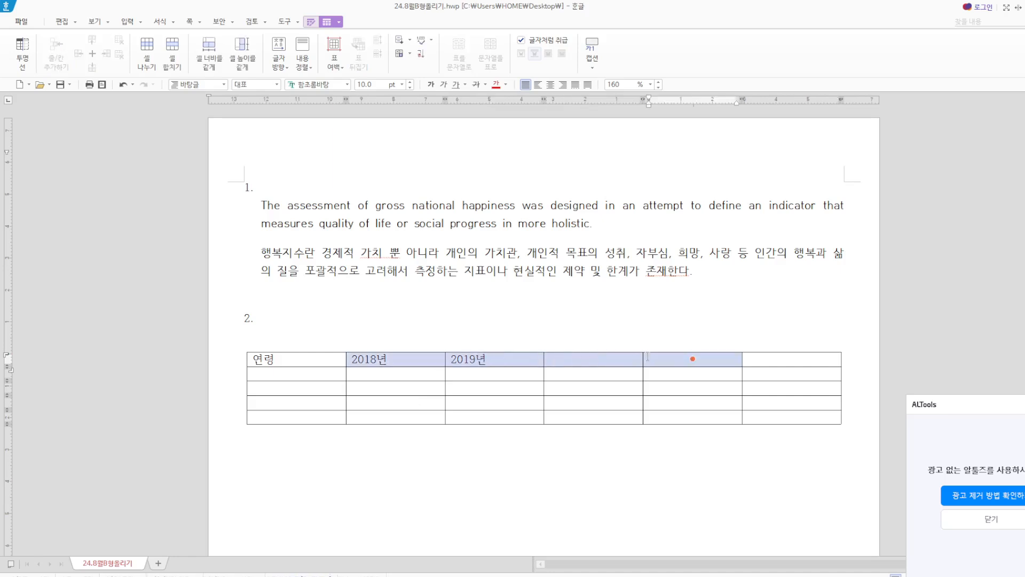
{"action": "type", "text": "a"}
{"action": "type", "text": "ㅍ"}
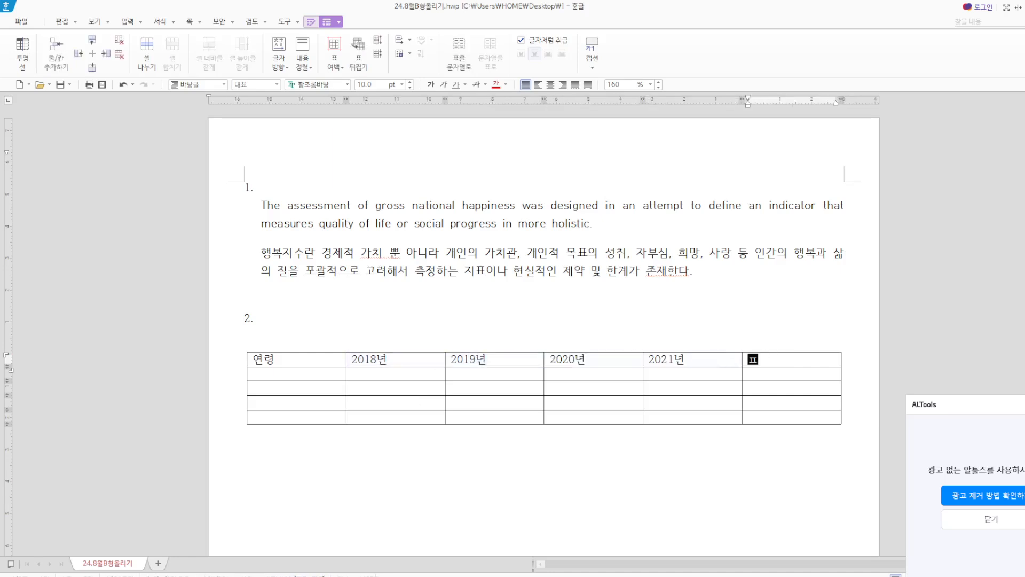
{"action": "type", "text": "ㅕㅇㄱㅠㄴ"}
{"action": "left_click", "coordinate": [297, 380]}
{"action": "type", "text": "10ㄷㅐ"}
{"action": "key", "text": "BackSpace"}
{"action": "key", "text": "BackSpace"}
{"action": "key", "text": "BackSpace"}
Enter 10대 and 20대 in the 연령 column and autofill the two rows below through 40대.
{"action": "left_click", "coordinate": [283, 374]}
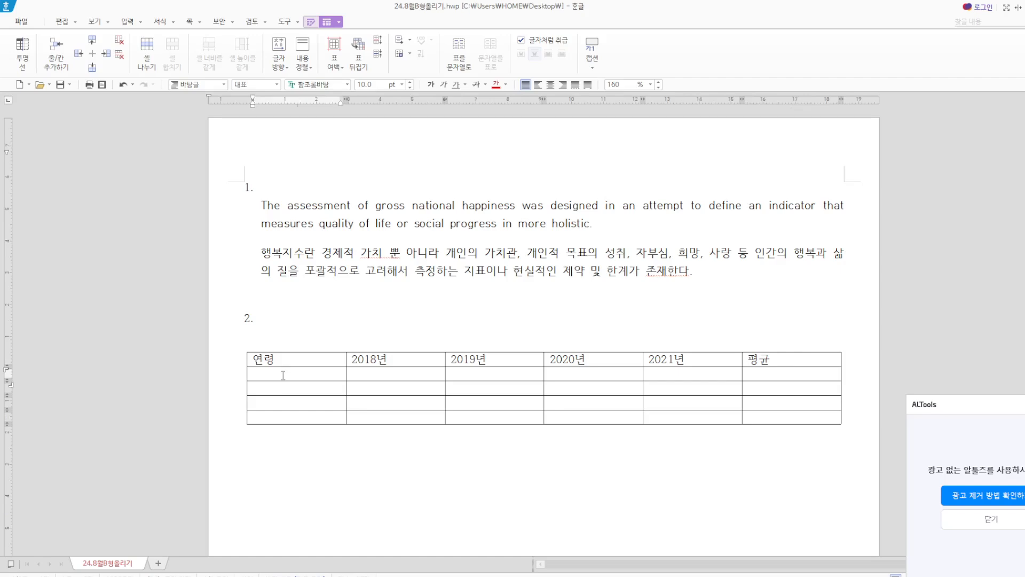
{"action": "type", "text": "10ㄷㅐ"}
{"action": "key", "text": "Down"}
{"action": "type", "text": "20대"}
{"action": "left_click_drag", "start_coordinate": [311, 374], "coordinate": [319, 416]}
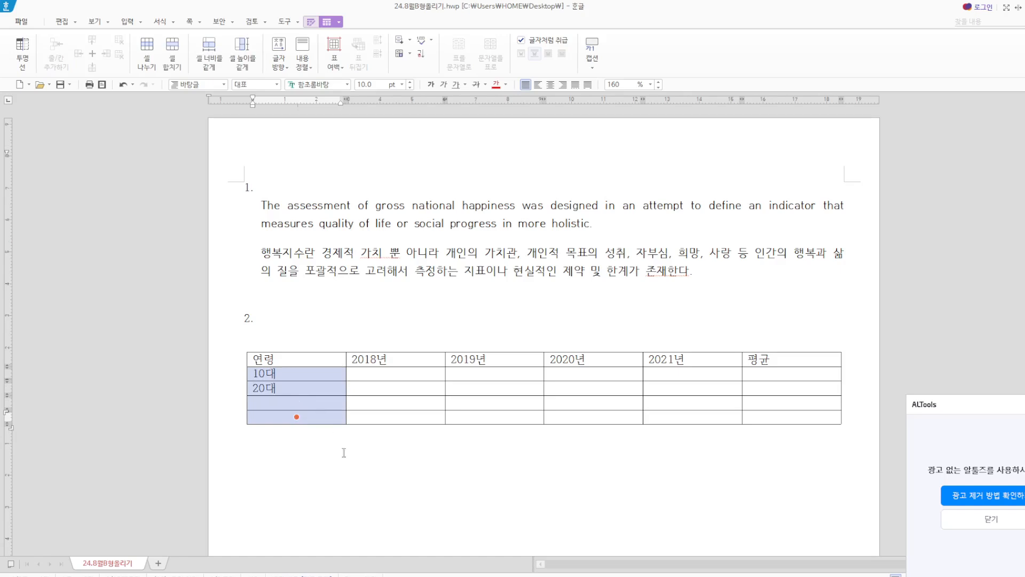
{"action": "key", "text": "a"}
Fill the 10대 row with 69.4, 71.7, 72.4 and 72.3 for 2018년 through 2021년.
{"action": "left_click", "coordinate": [382, 379]}
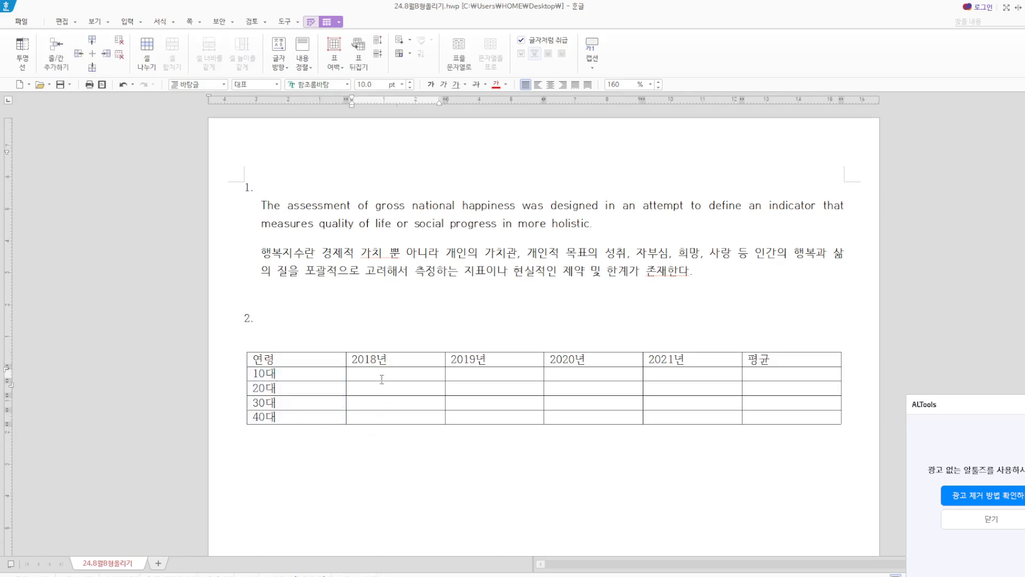
{"action": "type", "text": "69.4"}
{"action": "key", "text": "Tab"}
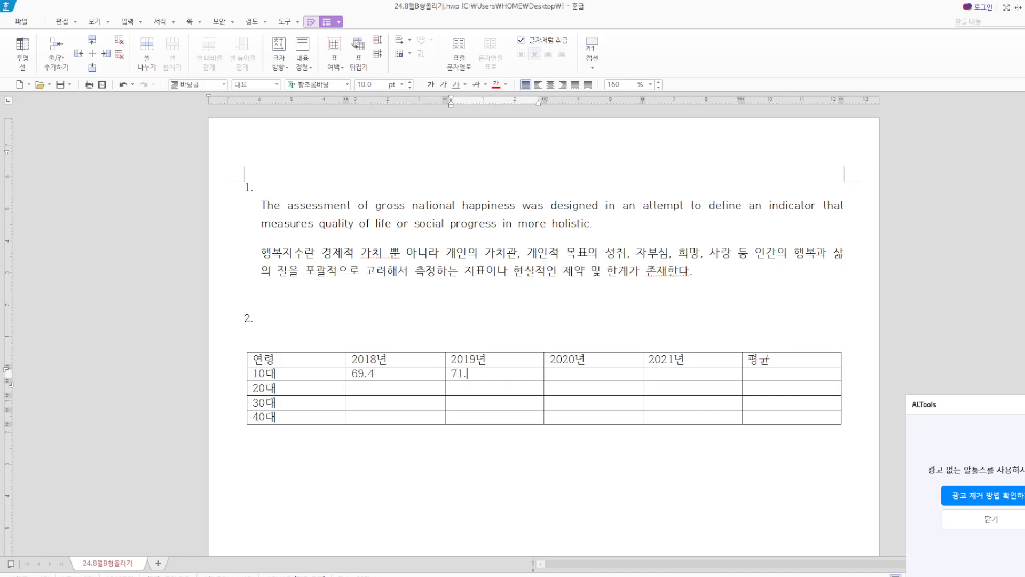
{"action": "key", "text": "Tab"}
{"action": "type", "text": "72"}
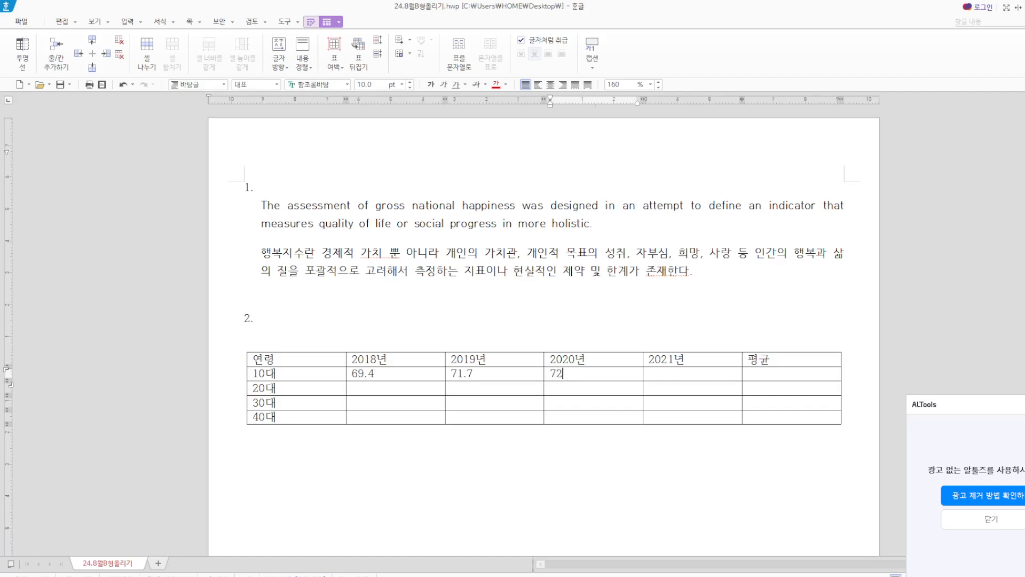
{"action": "type", "text": ".4"}
{"action": "key", "text": "Tab"}
{"action": "type", "text": "72"}
{"action": "type", "text": "3"}
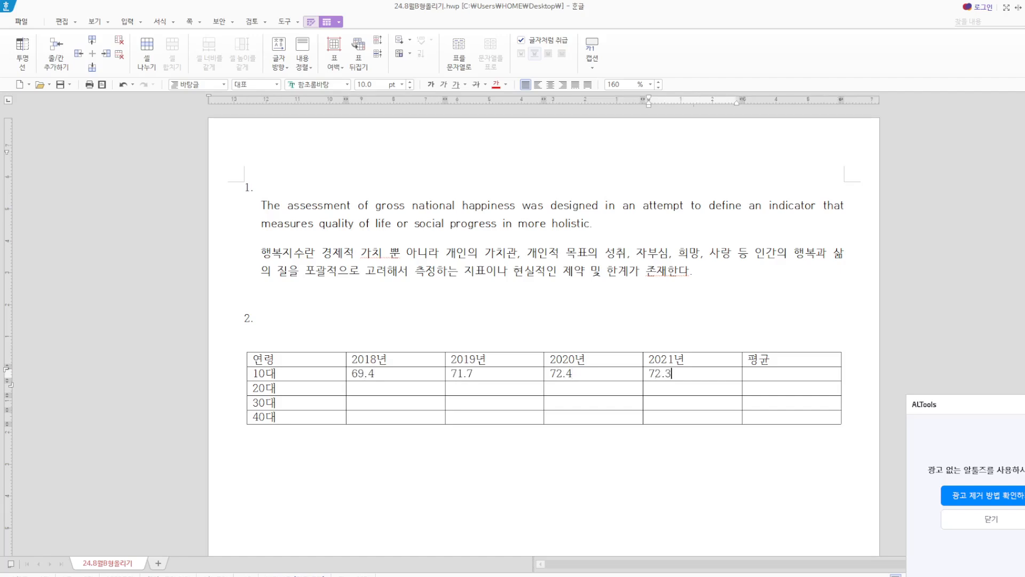
Fill the 20대 row with 70.3, 71.4, 72.8 and 73.2 for 2018년 through 2021년.
{"action": "left_click", "coordinate": [399, 394]}
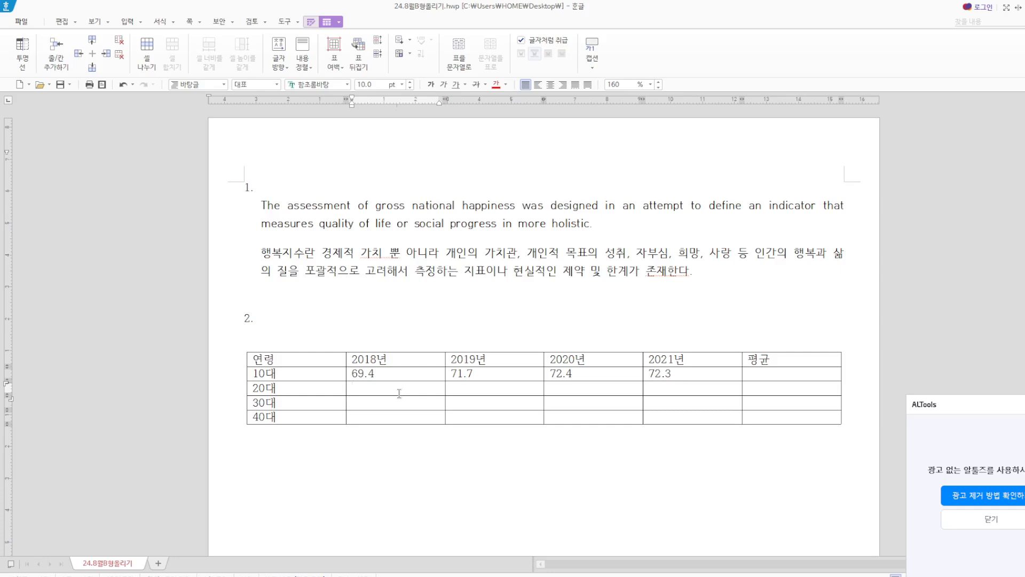
{"action": "type", "text": "70.3"}
{"action": "key", "text": "Tab"}
{"action": "type", "text": "71.4"}
{"action": "key", "text": "Tab"}
{"action": "type", "text": "72"}
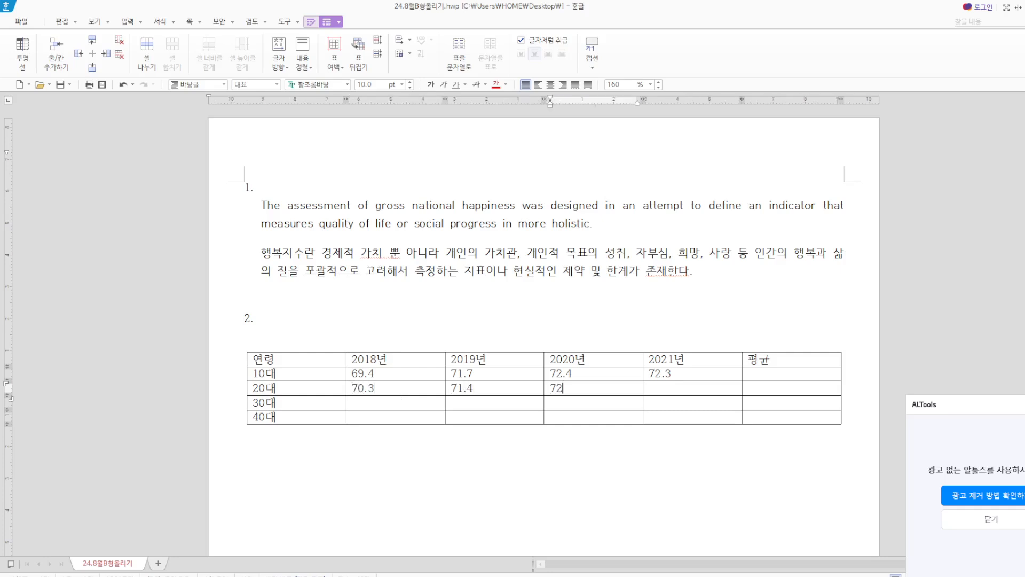
{"action": "type", "text": ".8"}
{"action": "key", "text": "Tab"}
{"action": "type", "text": "73.2"}
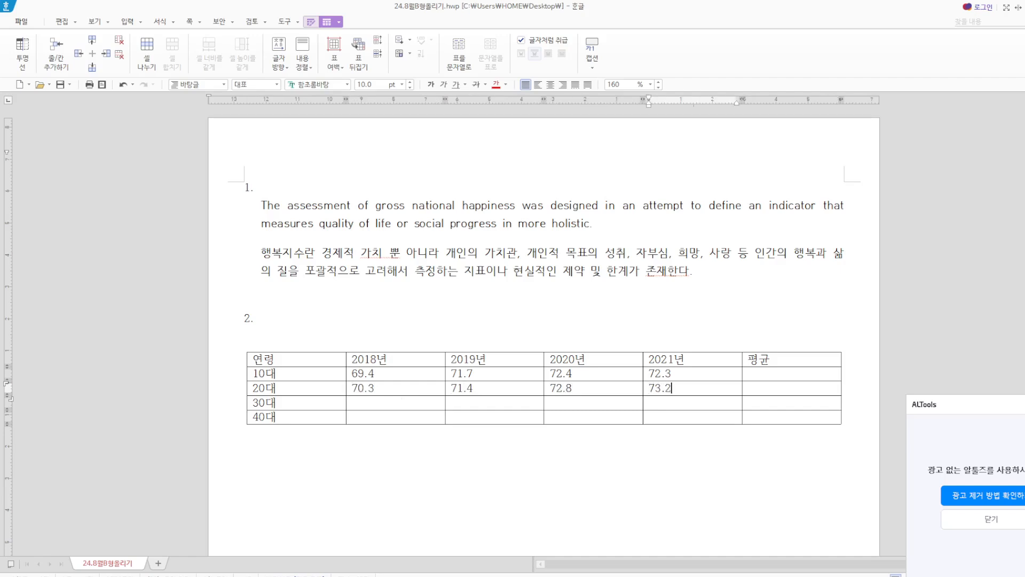
Enter 68.2 as the 30대 value for 2018년, removing the extra digits from that cell and the 2019년 cell.
{"action": "left_click", "coordinate": [392, 402]}
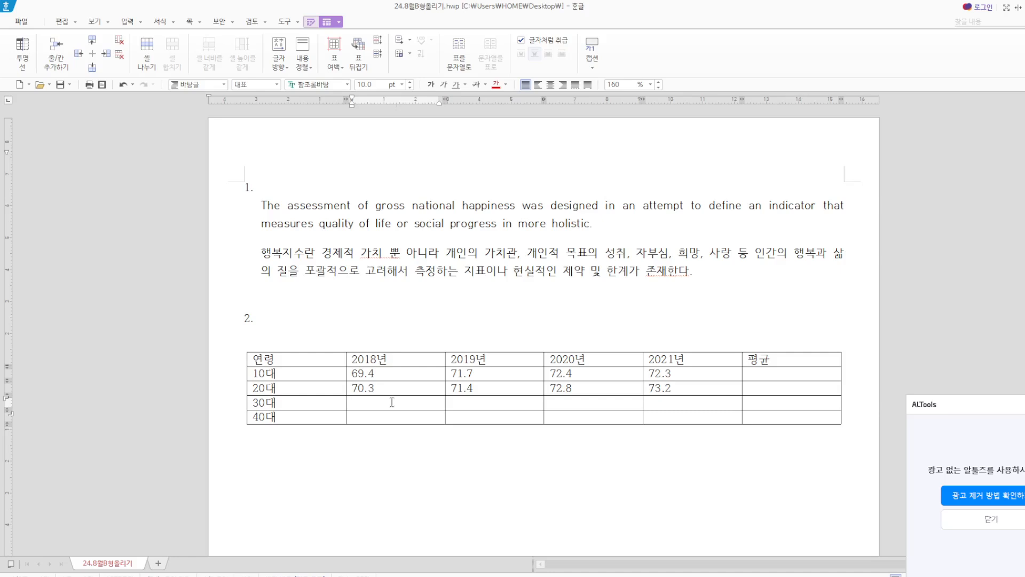
{"action": "type", "text": "68.271.7"}
{"action": "key", "text": "Tab"}
{"action": "type", "text": "72"}
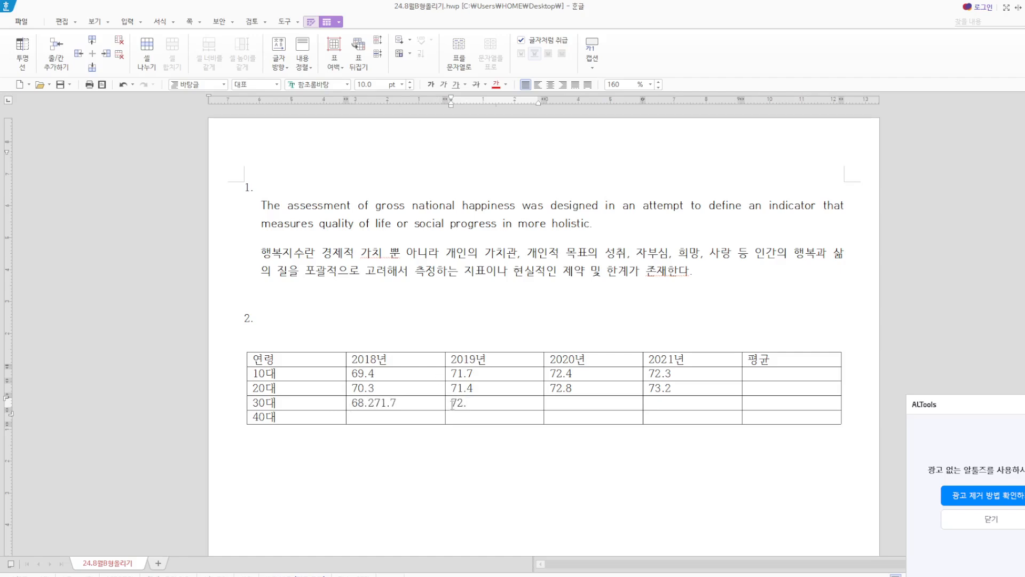
{"action": "key", "text": "BackSpace"}
{"action": "key", "text": "BackSpace"}
{"action": "key", "text": "BackSpace"}
{"action": "left_click_drag", "start_coordinate": [397, 402], "coordinate": [374, 406]}
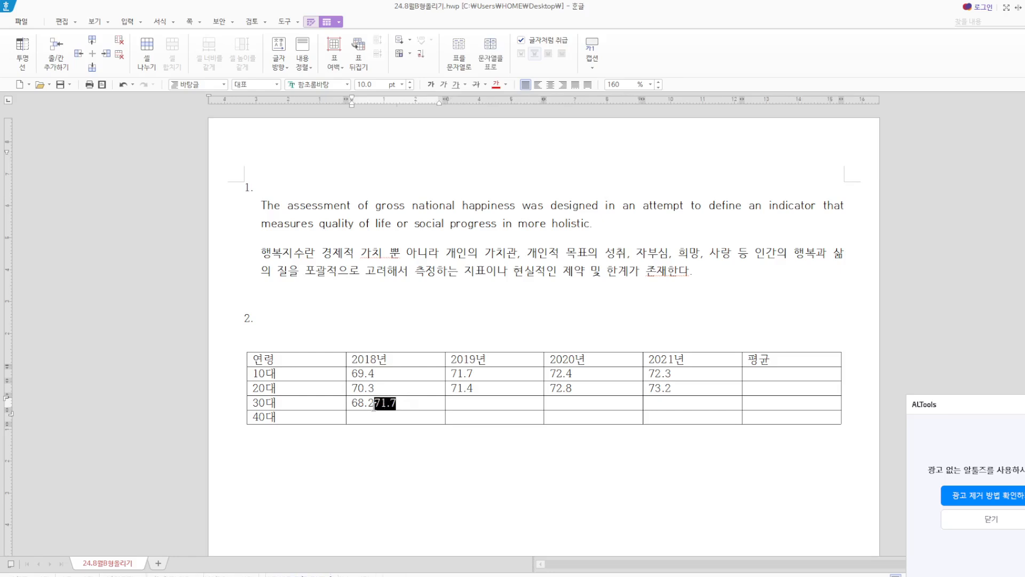
{"action": "key", "text": "BackSpace"}
Complete the 30대 row with 71.7, 72.5 and 72.4 for 2019년 through 2021년.
{"action": "left_click", "coordinate": [474, 403]}
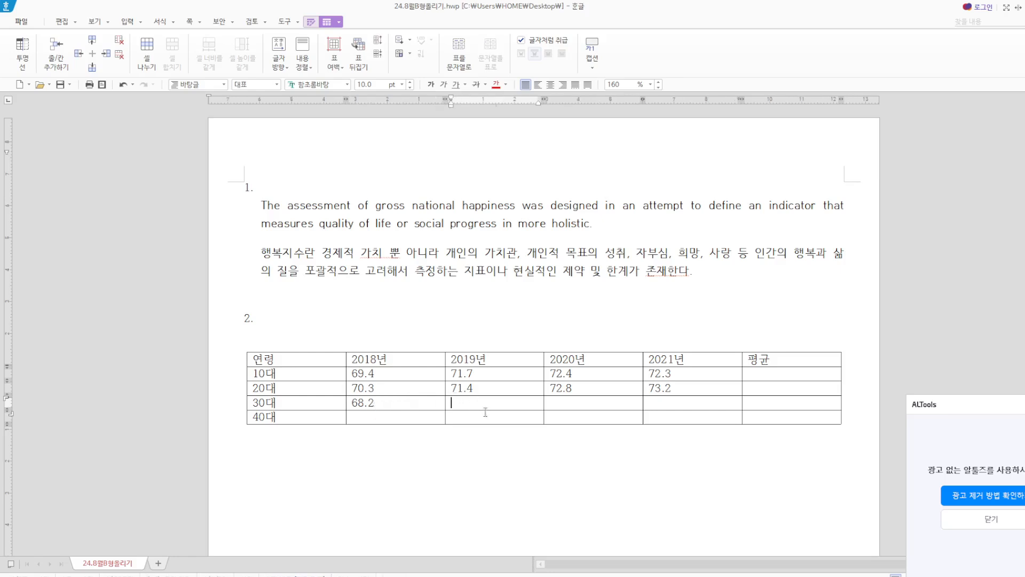
{"action": "type", "text": "71.7"}
{"action": "key", "text": "Tab"}
{"action": "type", "text": "72"}
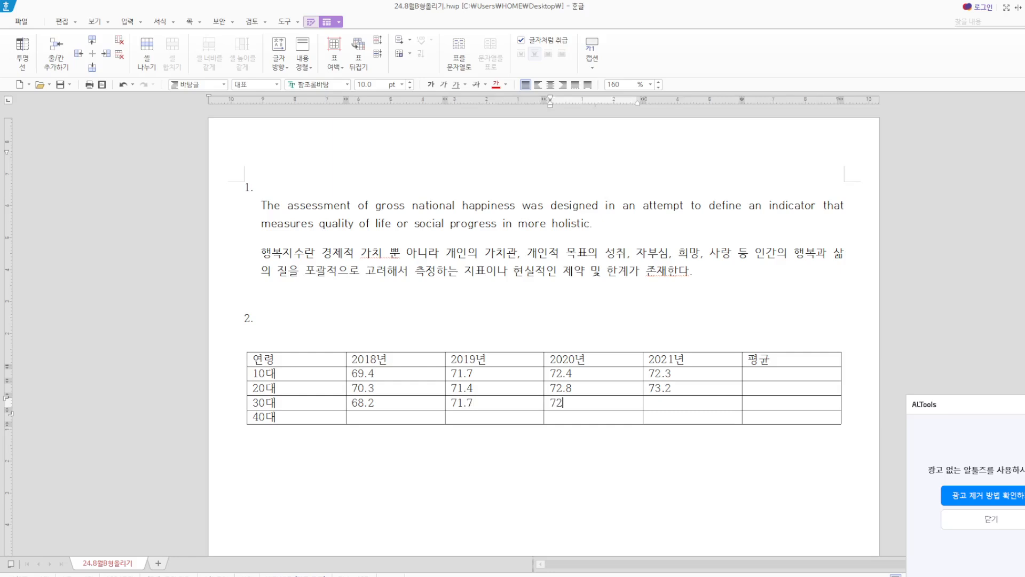
{"action": "type", "text": ".5"}
{"action": "key", "text": "Tab"}
{"action": "type", "text": "72."}
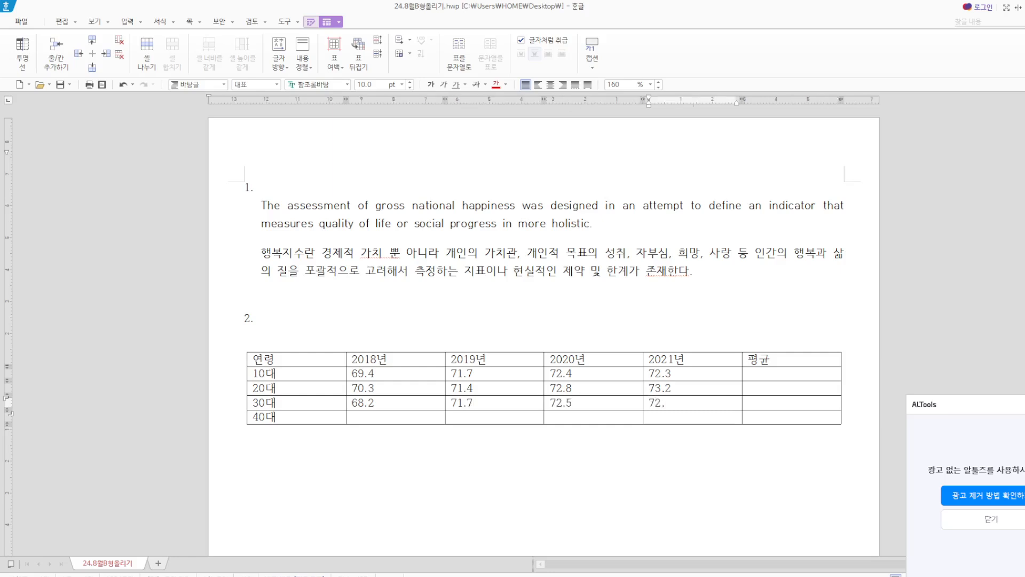
{"action": "type", "text": "4"}
Fill the 40대 row with 68.1, 70.7, 71.4 and 71.6 for 2018년 through 2021년.
{"action": "left_click", "coordinate": [417, 420]}
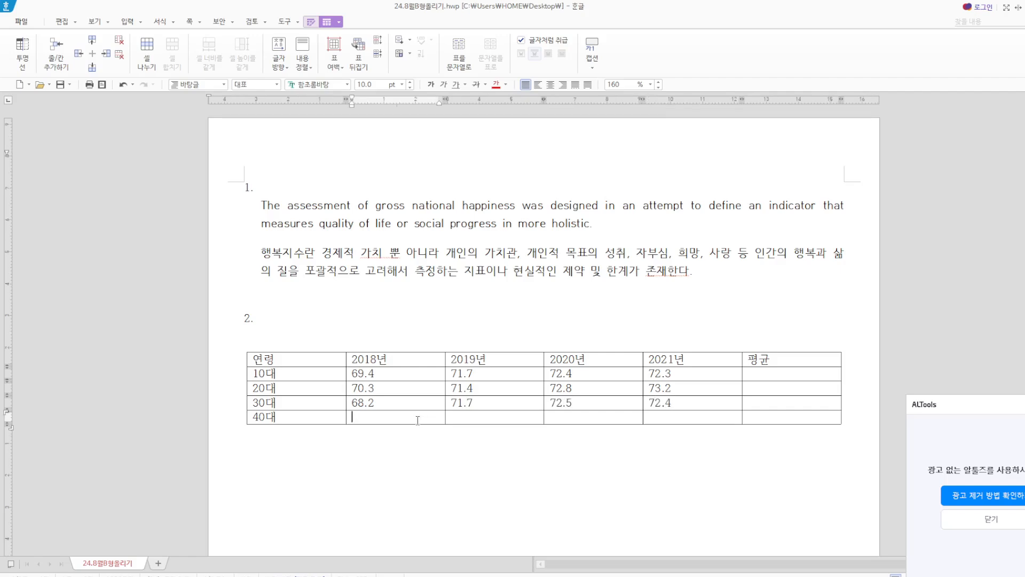
{"action": "type", "text": "68.1"}
{"action": "key", "text": "Tab"}
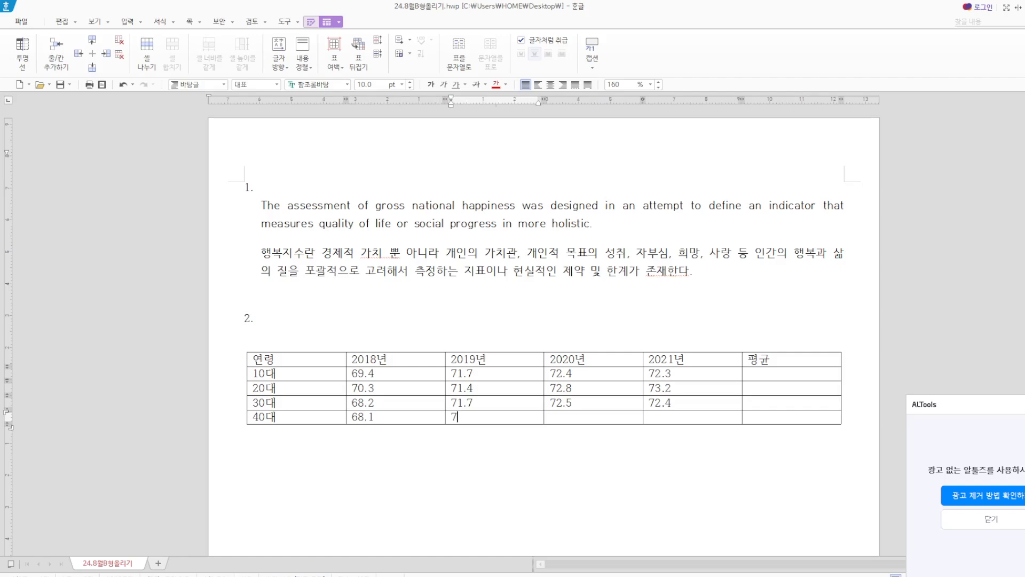
{"action": "key", "text": "Tab"}
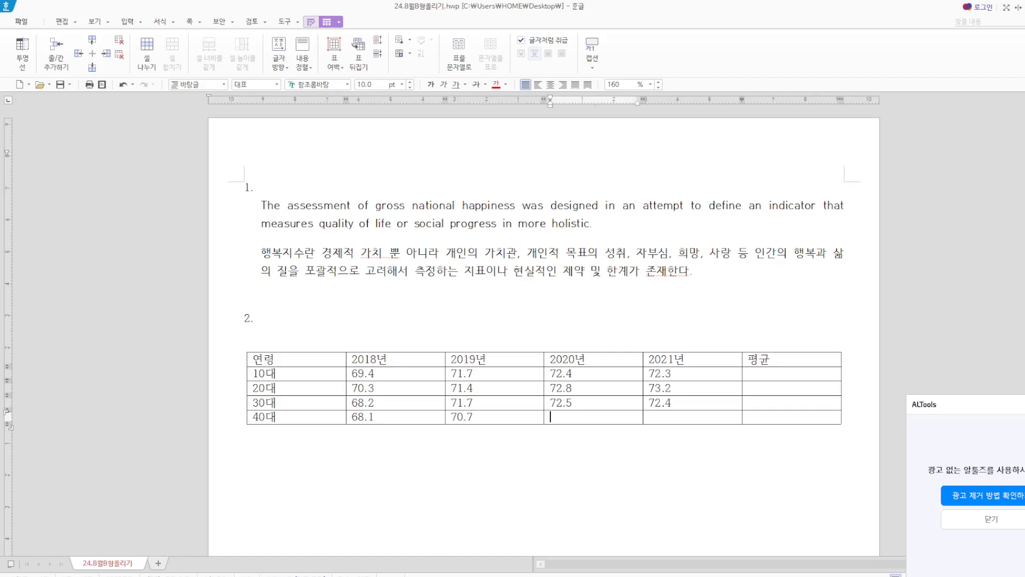
{"action": "type", "text": "71.4"}
{"action": "key", "text": "Tab"}
{"action": "type", "text": "71.5"}
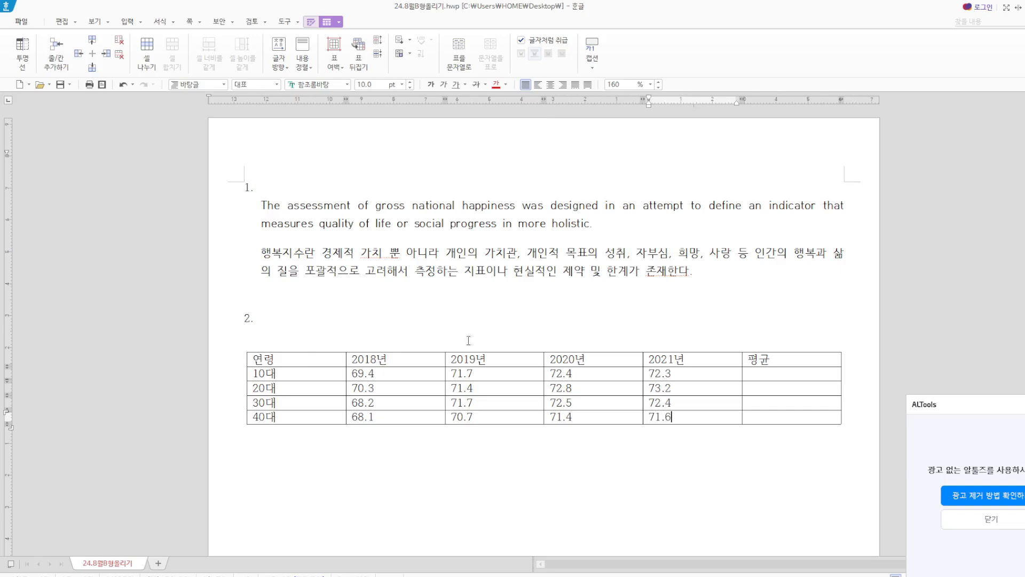
Change the font of all cells in item 2's table to 돋움.
{"action": "left_click_drag", "start_coordinate": [308, 359], "coordinate": [794, 439]}
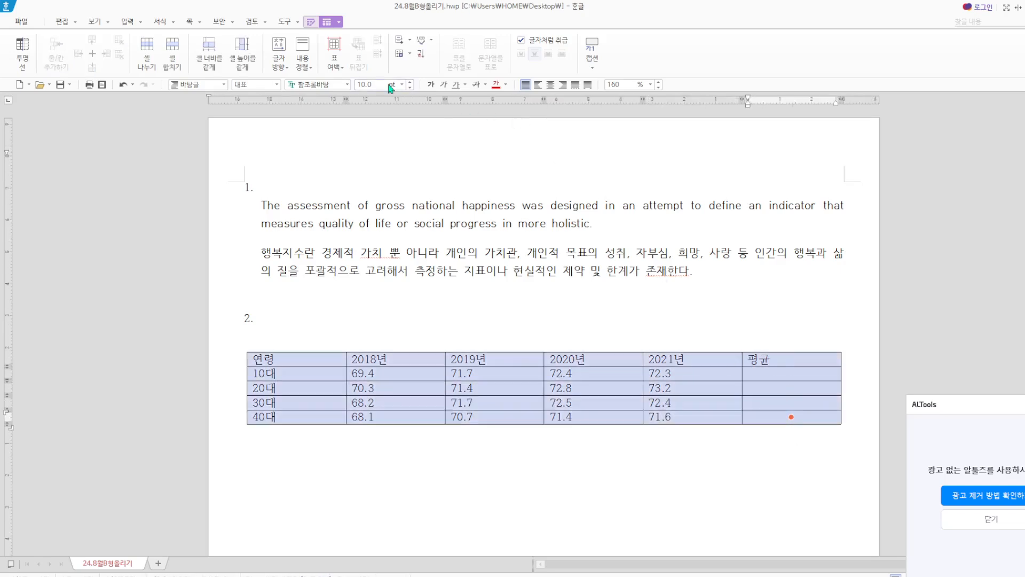
{"action": "left_click", "coordinate": [347, 85]}
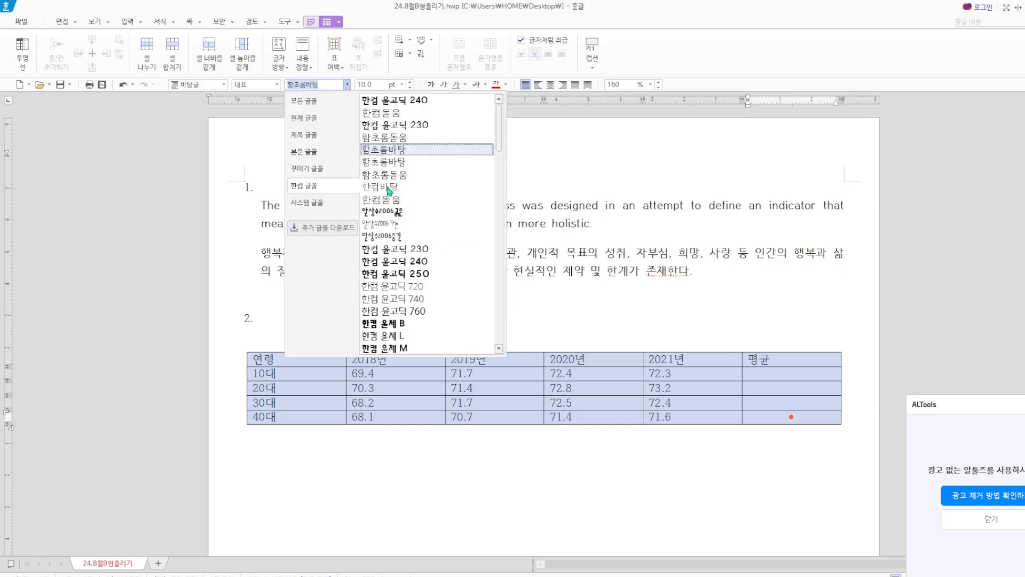
{"action": "left_click", "coordinate": [314, 107]}
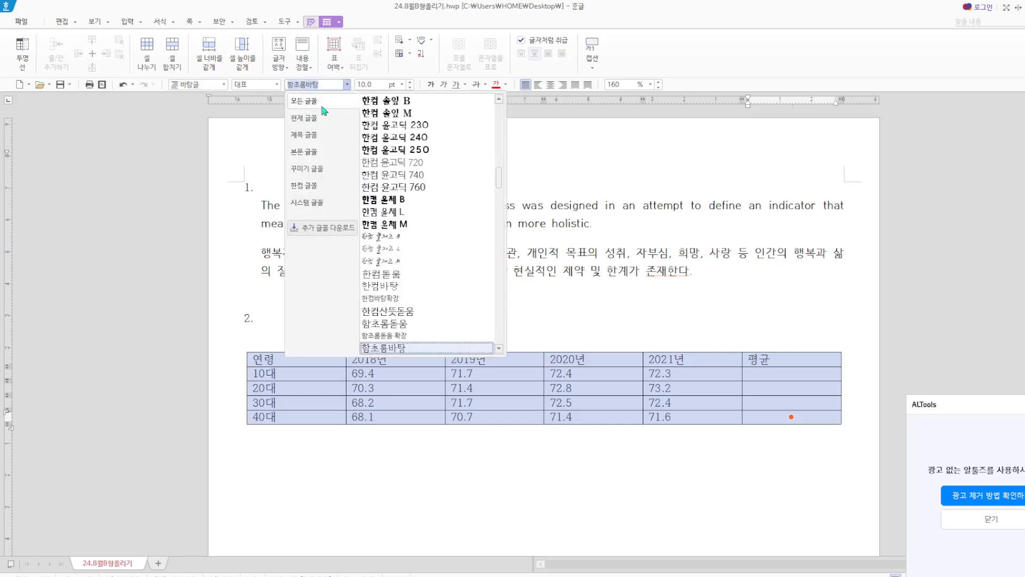
{"action": "left_click_drag", "start_coordinate": [502, 185], "coordinate": [497, 136]}
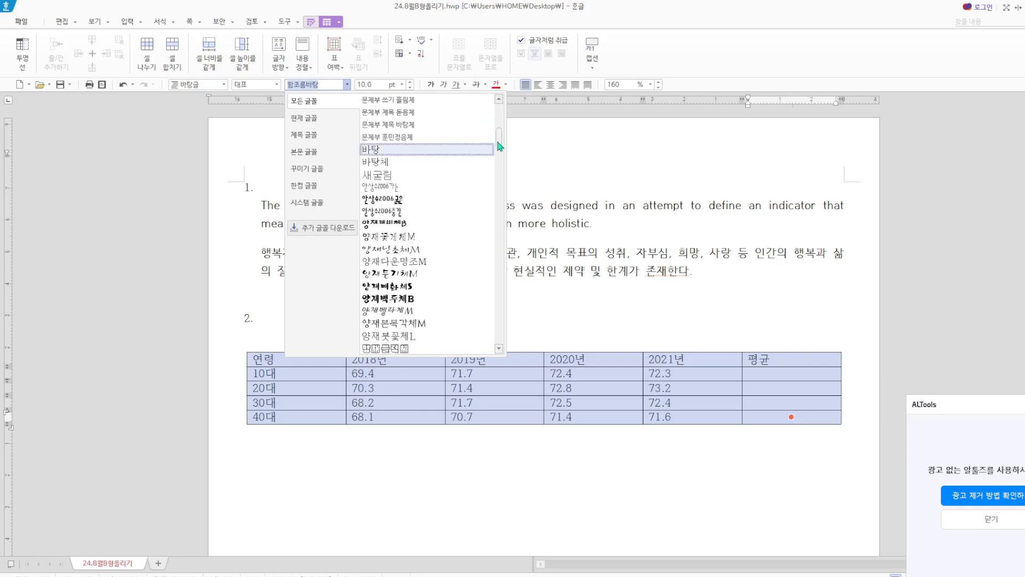
{"action": "left_click_drag", "start_coordinate": [500, 146], "coordinate": [490, 96]}
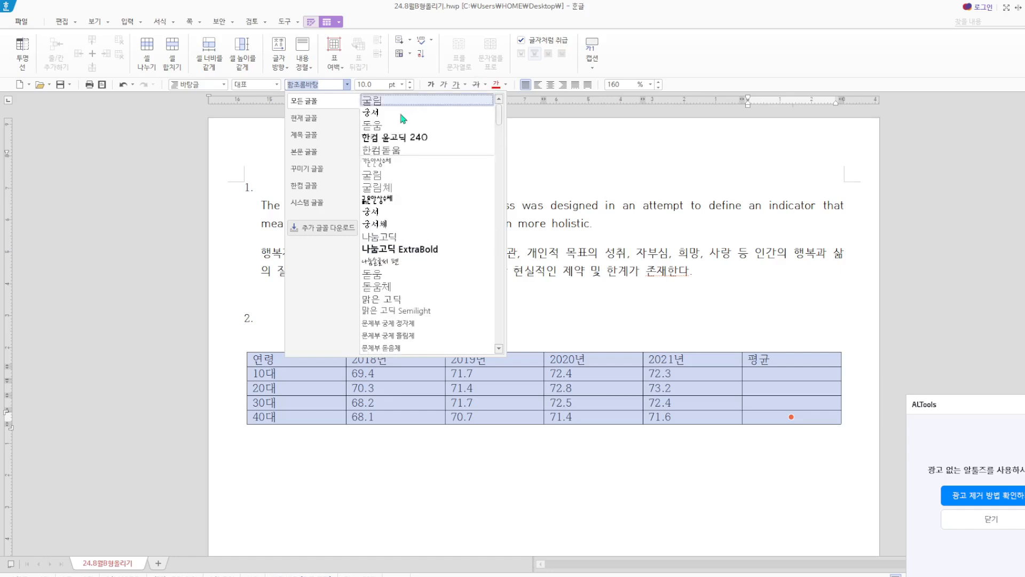
{"action": "left_click", "coordinate": [381, 126]}
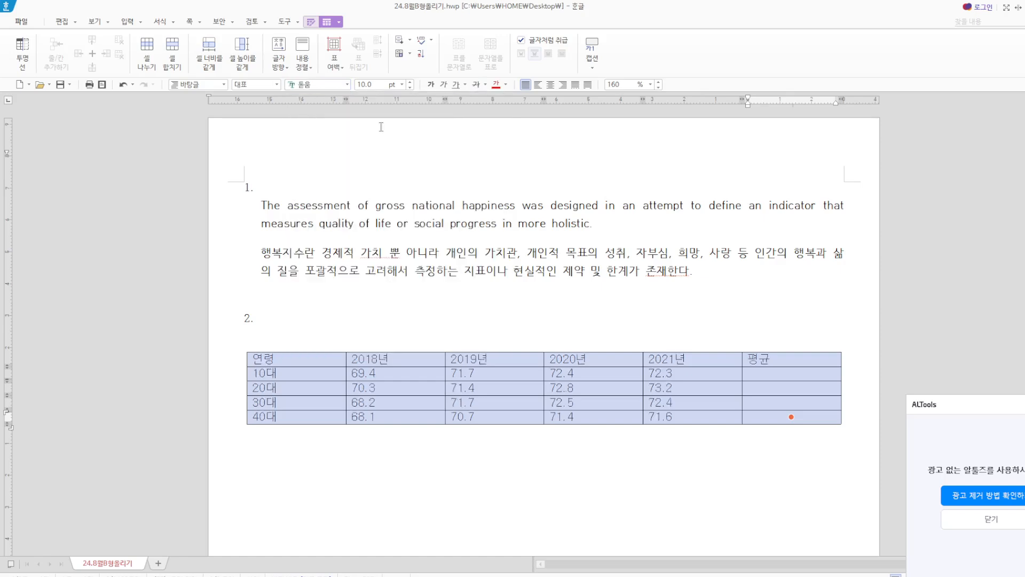
Right-align all table cells, except for the header row and the 10대 to 40대 labels, which get centre alignment.
{"action": "left_click", "coordinate": [563, 84]}
{"action": "left_click", "coordinate": [574, 294]}
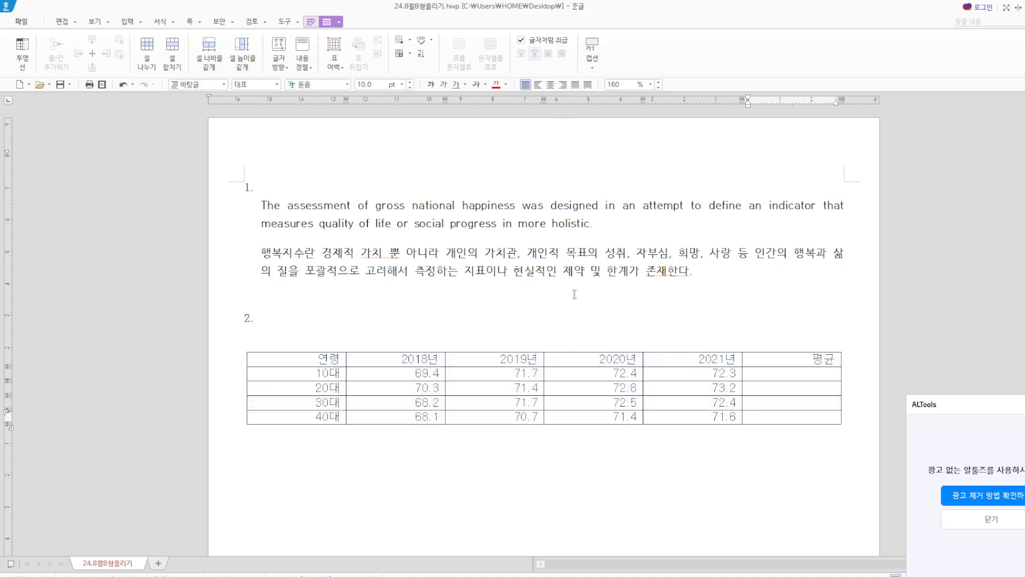
{"action": "left_click_drag", "start_coordinate": [293, 360], "coordinate": [774, 359]}
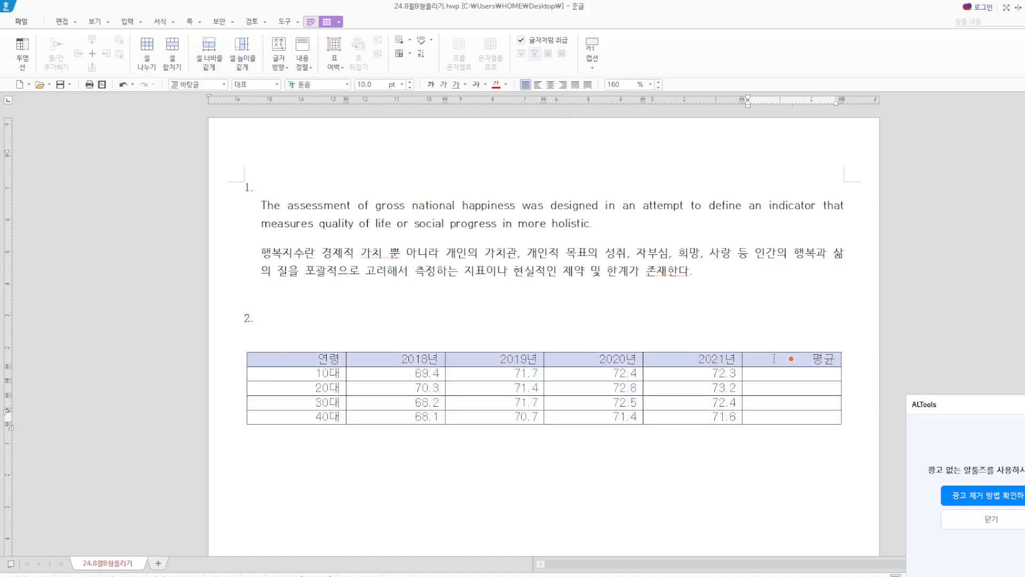
{"action": "left_click_drag", "start_coordinate": [303, 374], "coordinate": [306, 416]}
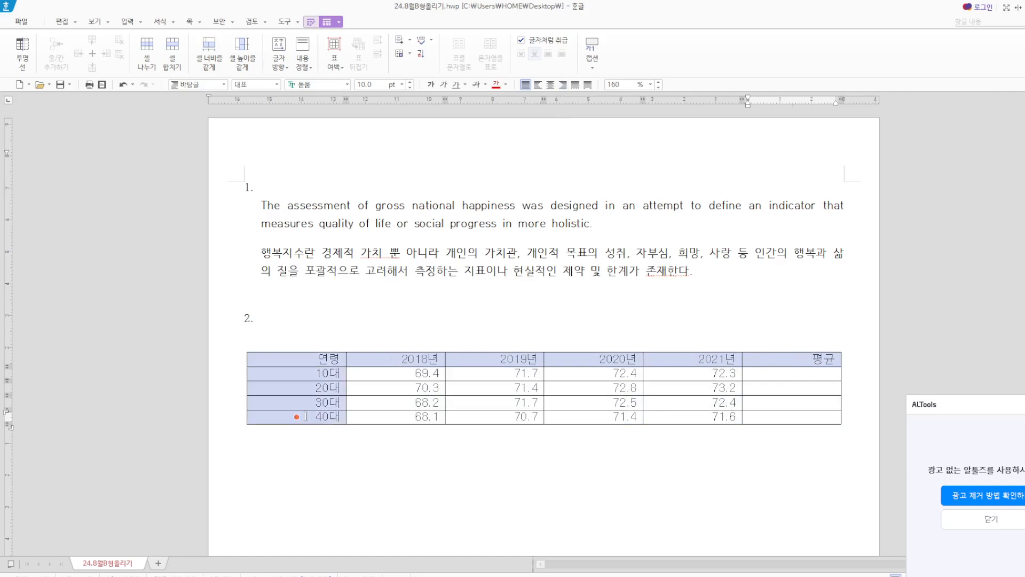
{"action": "left_click", "coordinate": [550, 85]}
{"action": "left_click", "coordinate": [506, 325]}
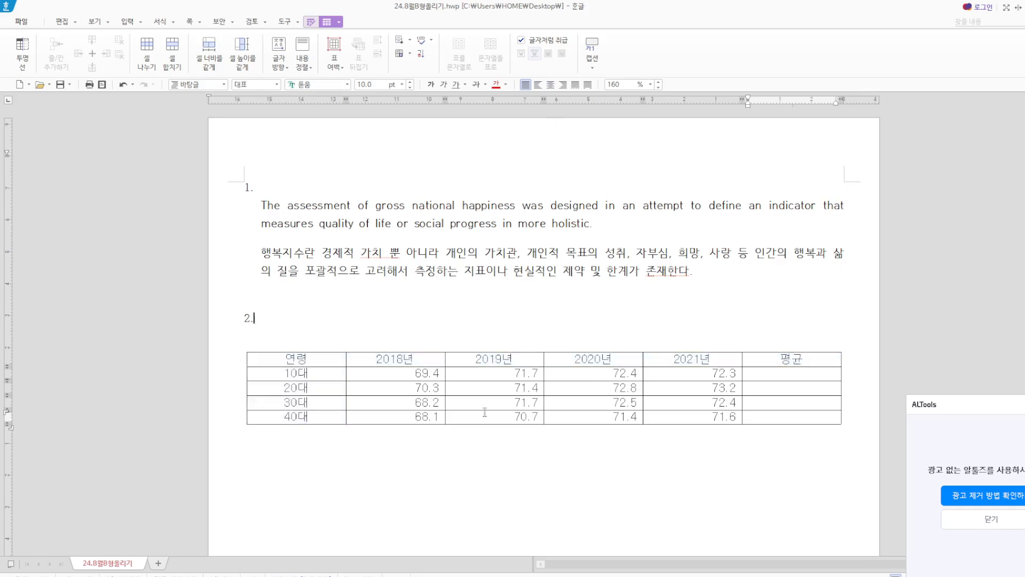
Fill the 평균 column for the 10대, 20대 and 30대 rows with a block average of their yearly values.
{"action": "left_click_drag", "start_coordinate": [395, 372], "coordinate": [765, 403]}
{"action": "right_click", "coordinate": [767, 409]}
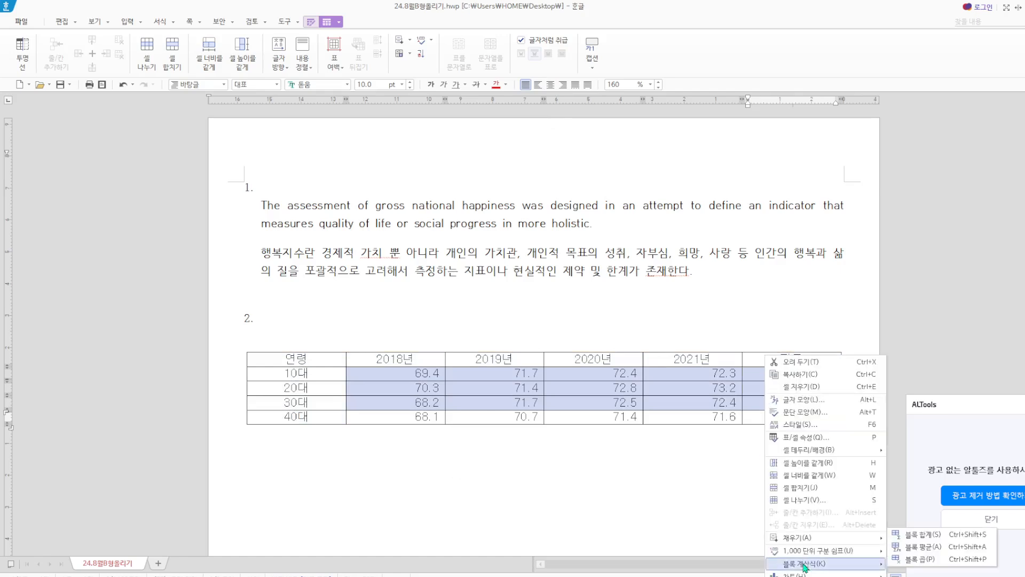
{"action": "key", "text": "ctrl+shift+a"}
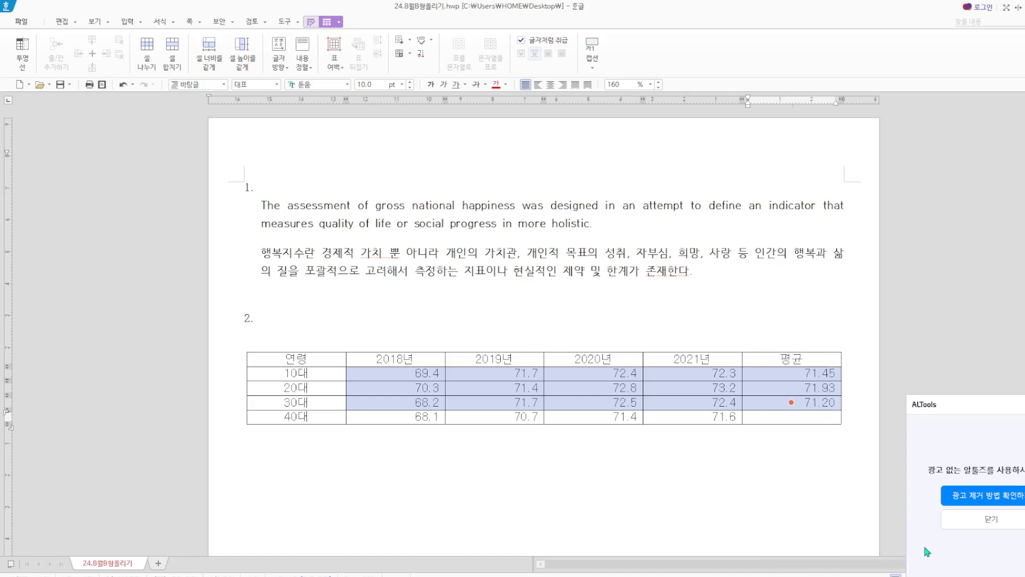
{"action": "key", "text": "Escape"}
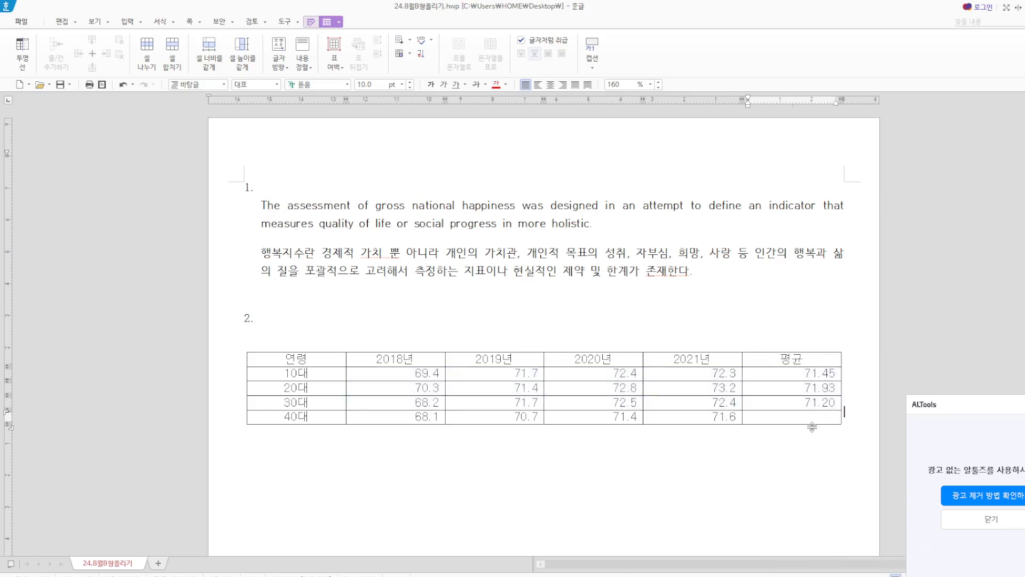
Cross out the empty 평균 cell of the 40대 row with both diagonal lines.
{"action": "left_click", "coordinate": [778, 415]}
{"action": "key", "text": "F5"}
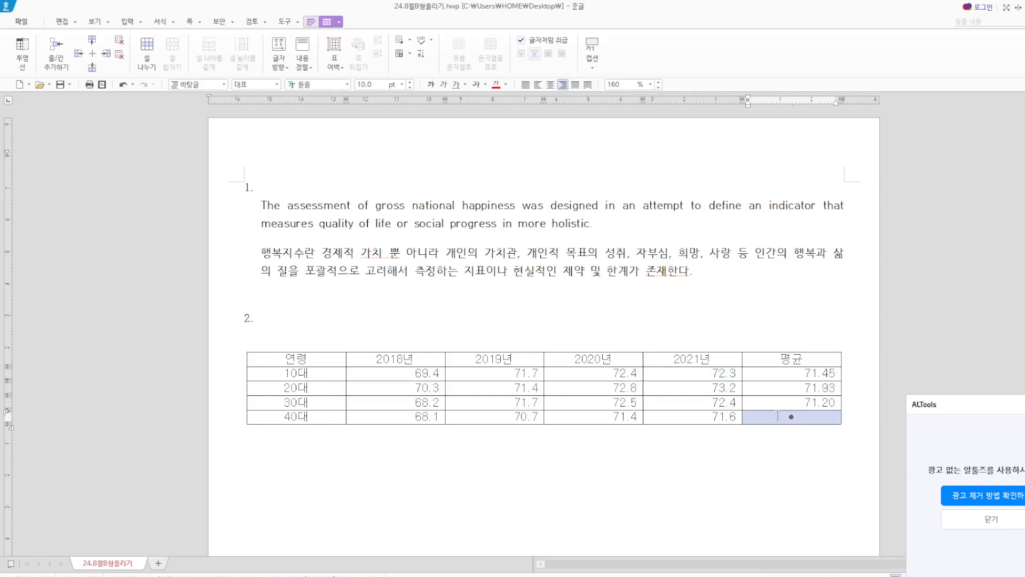
{"action": "key", "text": "l"}
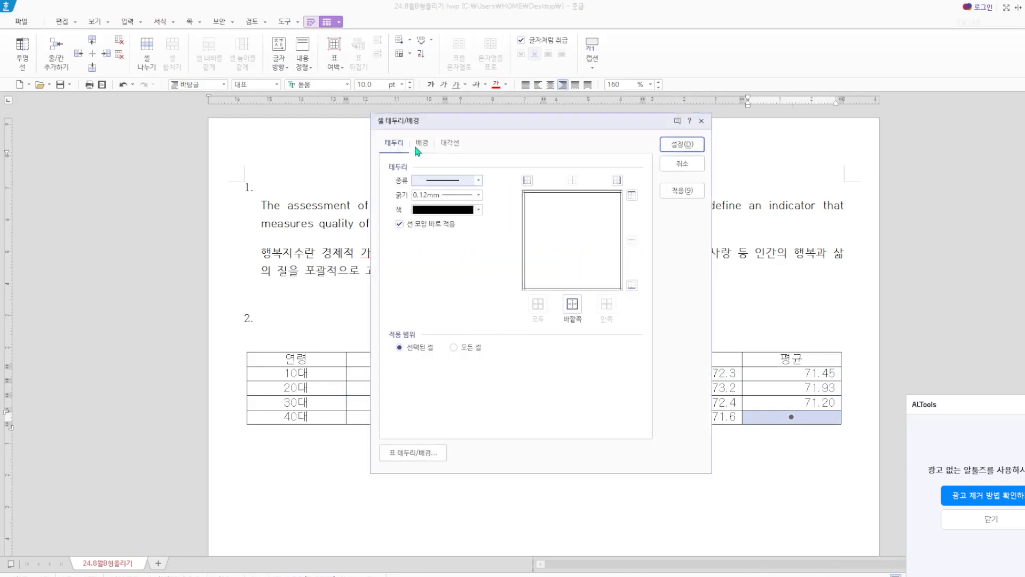
{"action": "left_click", "coordinate": [450, 143]}
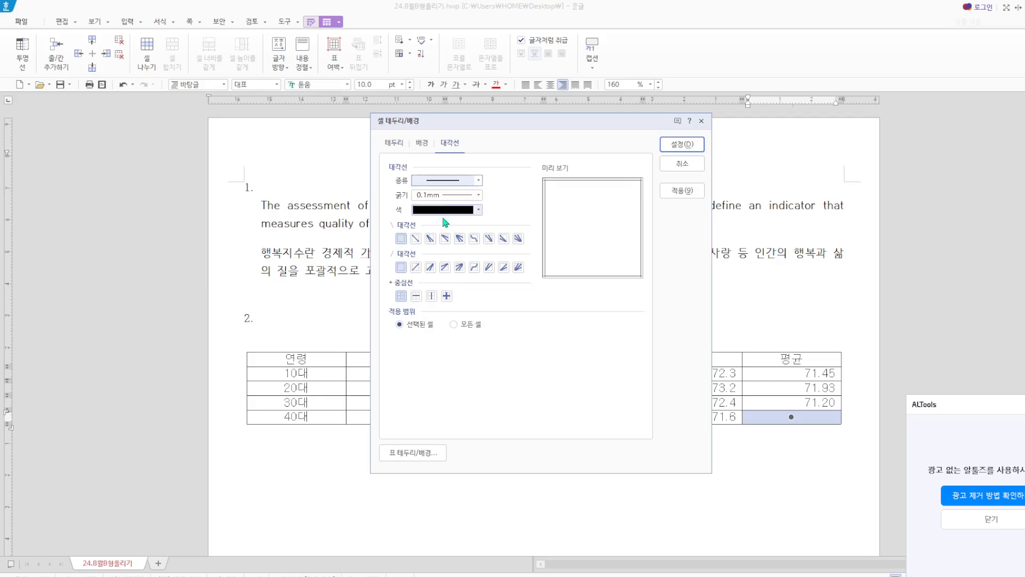
{"action": "left_click", "coordinate": [415, 238]}
{"action": "left_click", "coordinate": [415, 266]}
{"action": "left_click", "coordinate": [680, 152]}
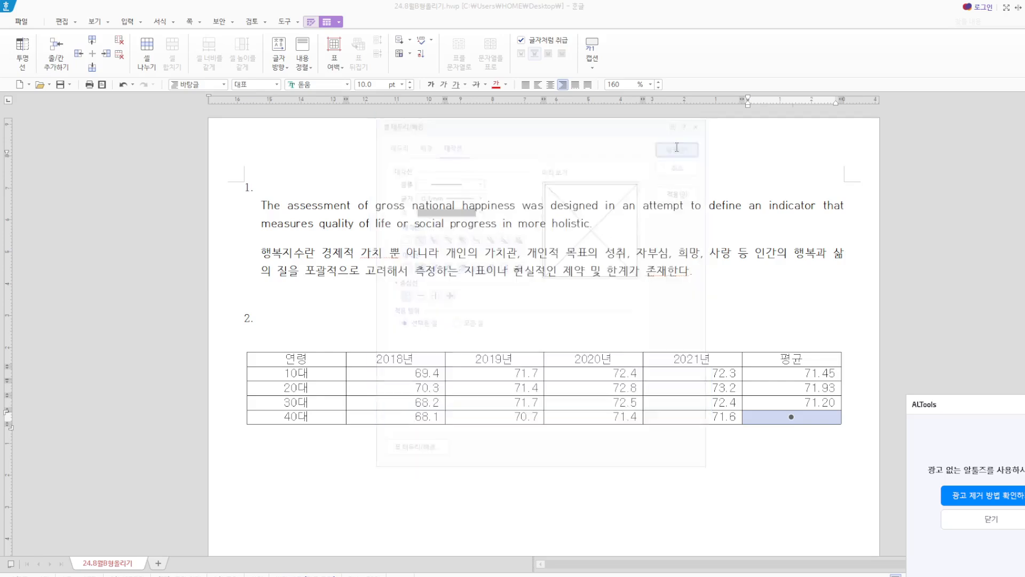
Apply a 0.5mm double line to the outside border of the whole table.
{"action": "key", "text": "F5"}
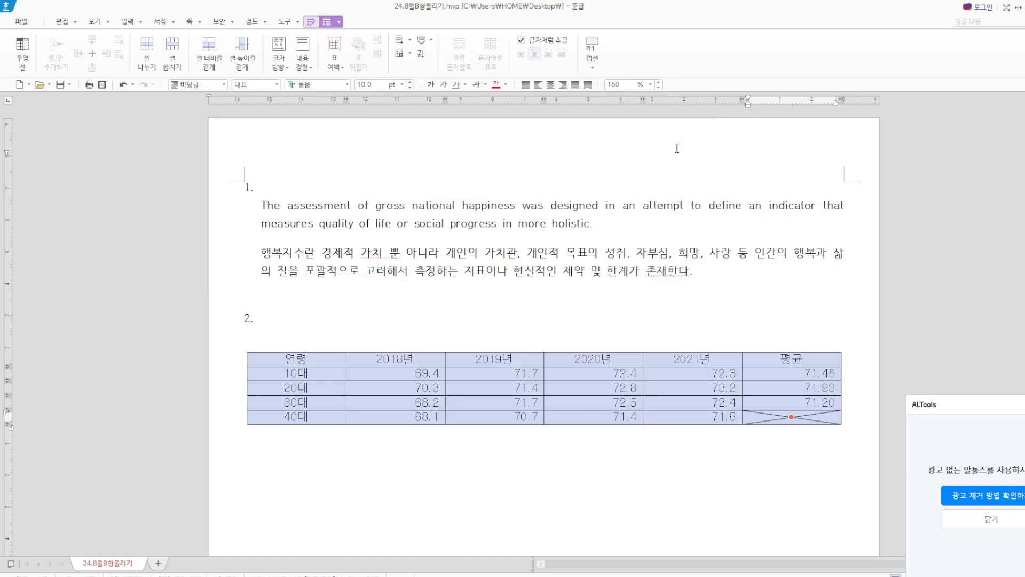
{"action": "key", "text": "l"}
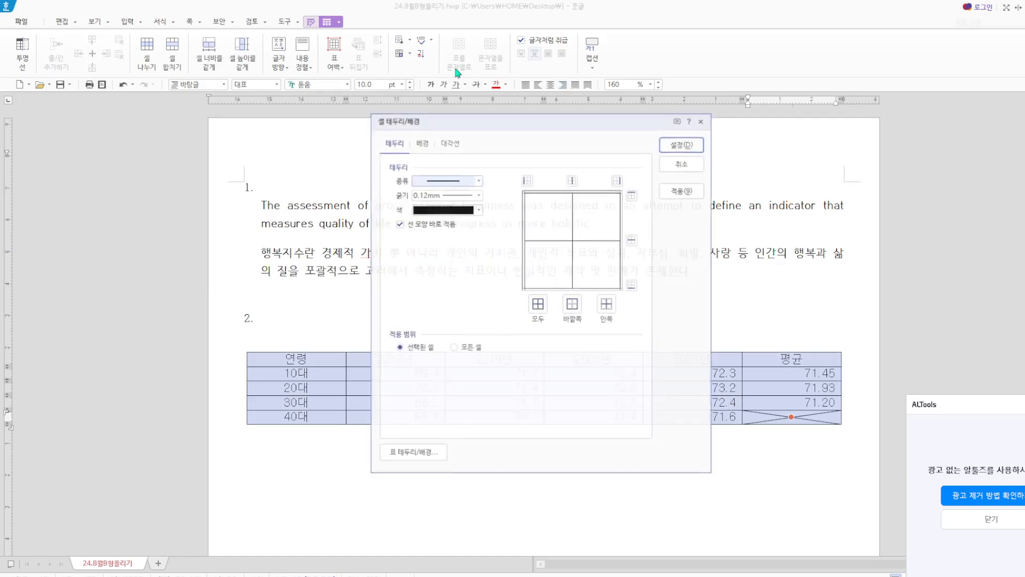
{"action": "left_click", "coordinate": [479, 182]}
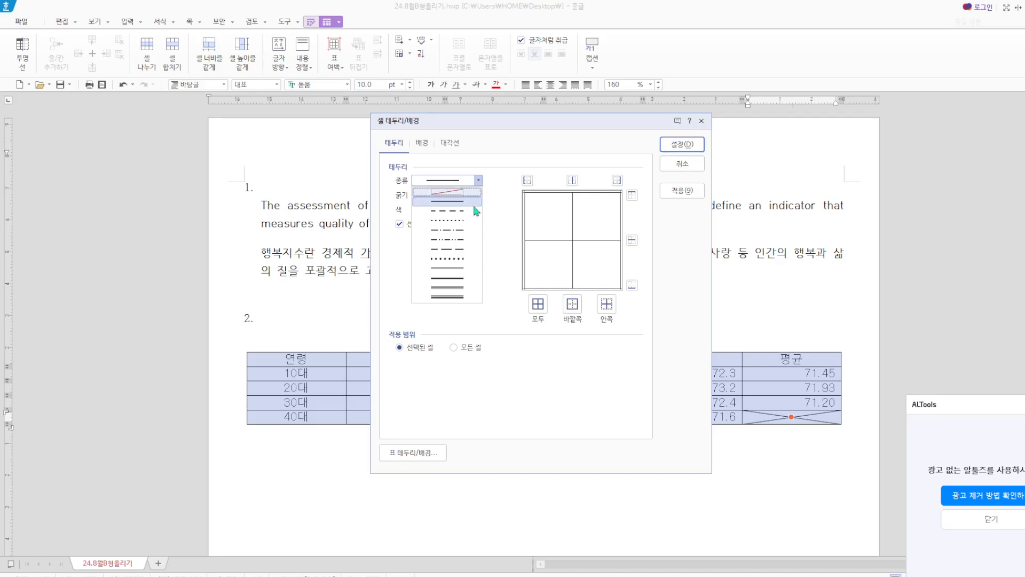
{"action": "left_click", "coordinate": [466, 270]}
{"action": "left_click", "coordinate": [573, 304]}
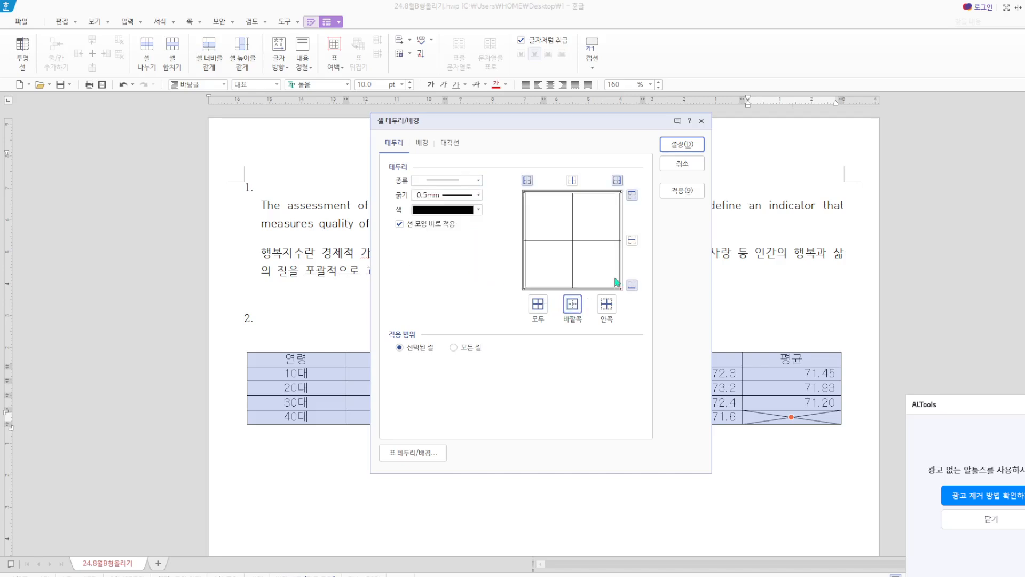
{"action": "left_click", "coordinate": [683, 144]}
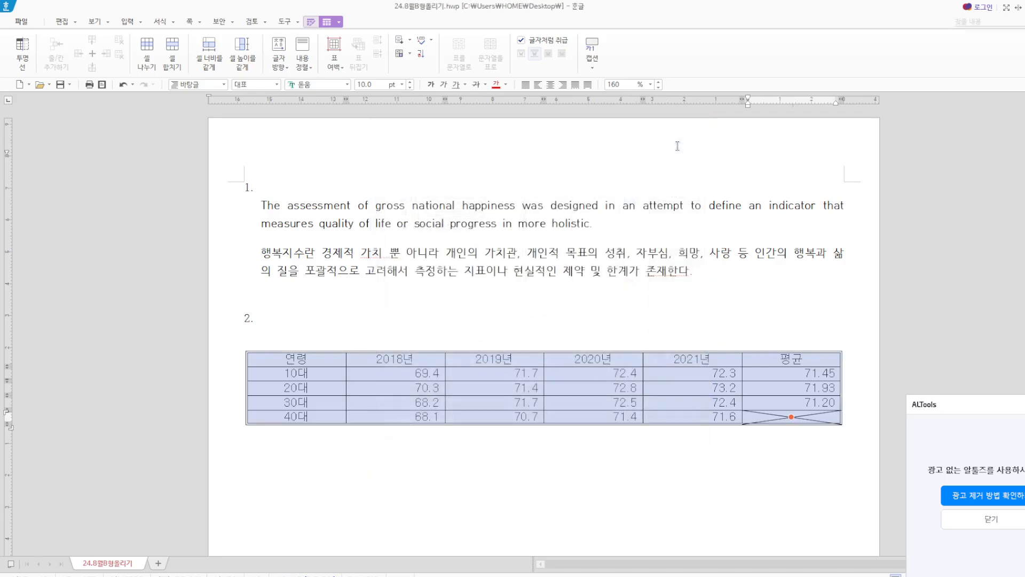
Apply a 0.5mm double line to the bottom border of the header row.
{"action": "left_click_drag", "start_coordinate": [280, 363], "coordinate": [778, 362]}
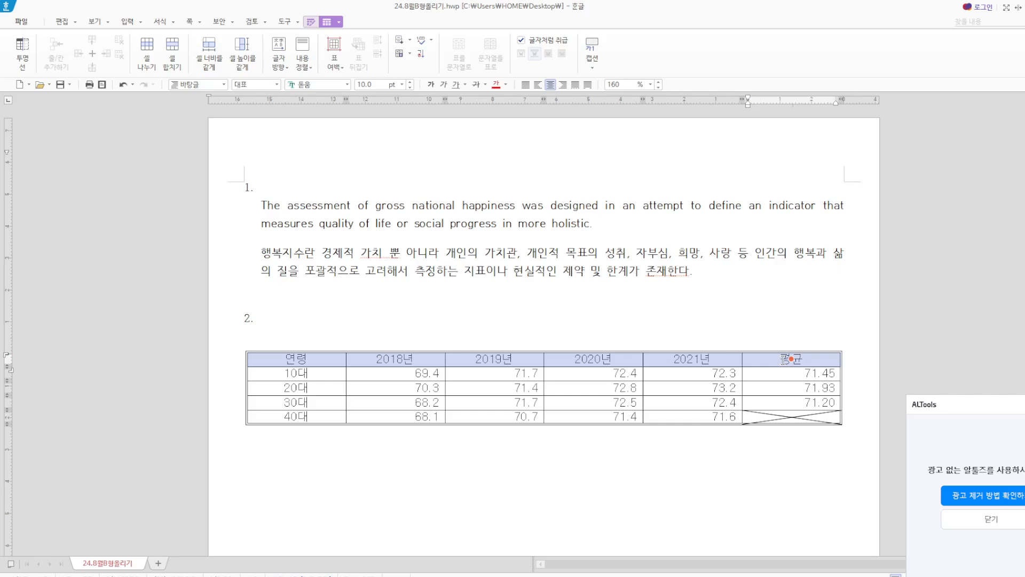
{"action": "key", "text": "l"}
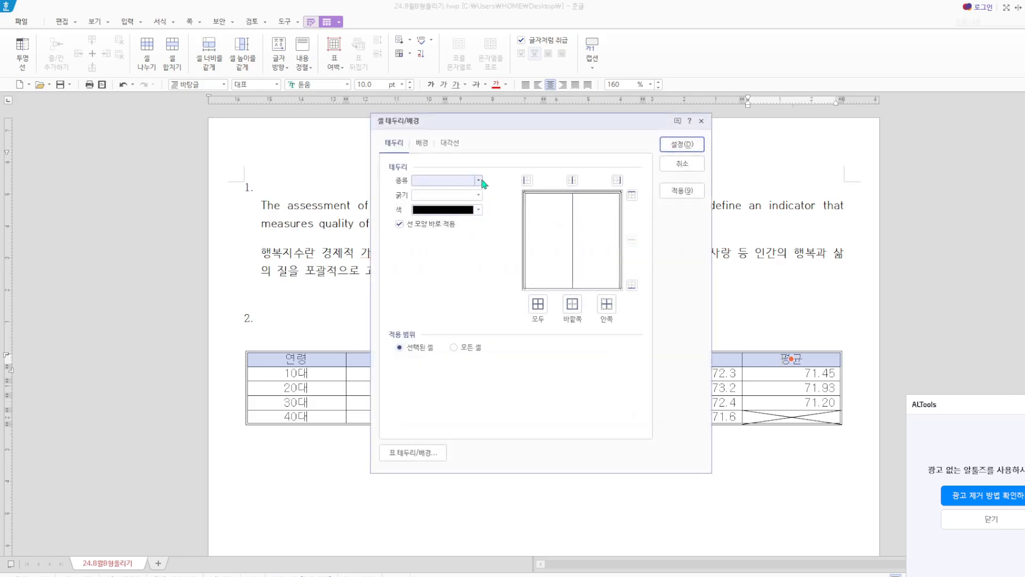
{"action": "left_click", "coordinate": [479, 180]}
{"action": "left_click", "coordinate": [471, 272]}
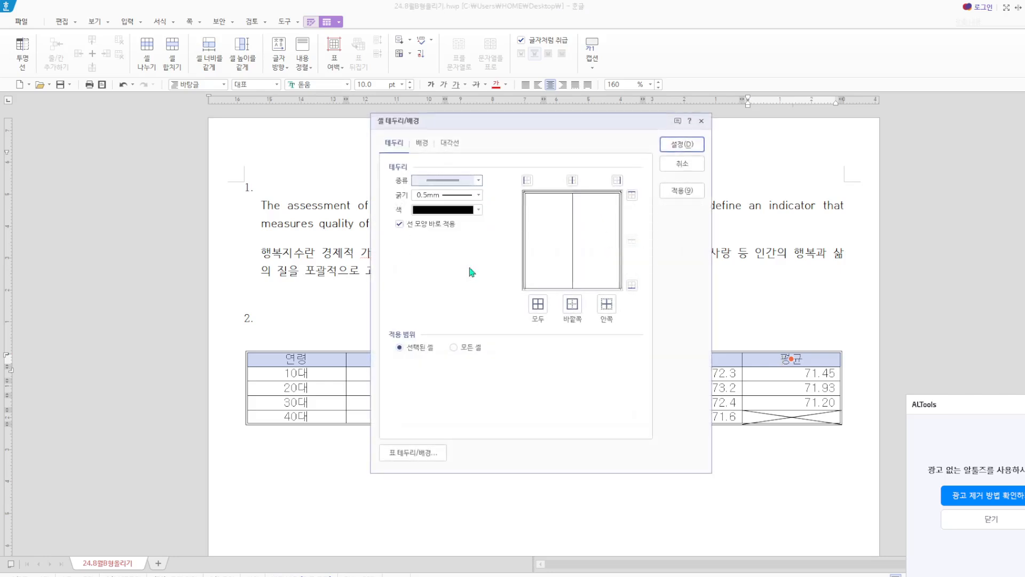
{"action": "left_click", "coordinate": [632, 285]}
{"action": "left_click", "coordinate": [682, 144]}
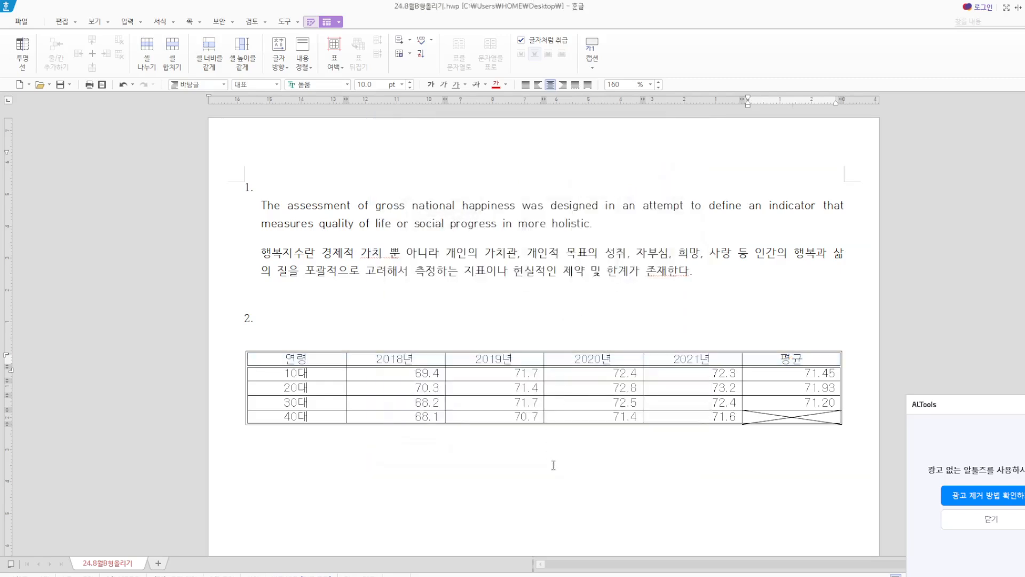
Apply a 0.5mm double line to the right border of the 연령 column, and deselect the table.
{"action": "left_click_drag", "start_coordinate": [318, 359], "coordinate": [315, 422]}
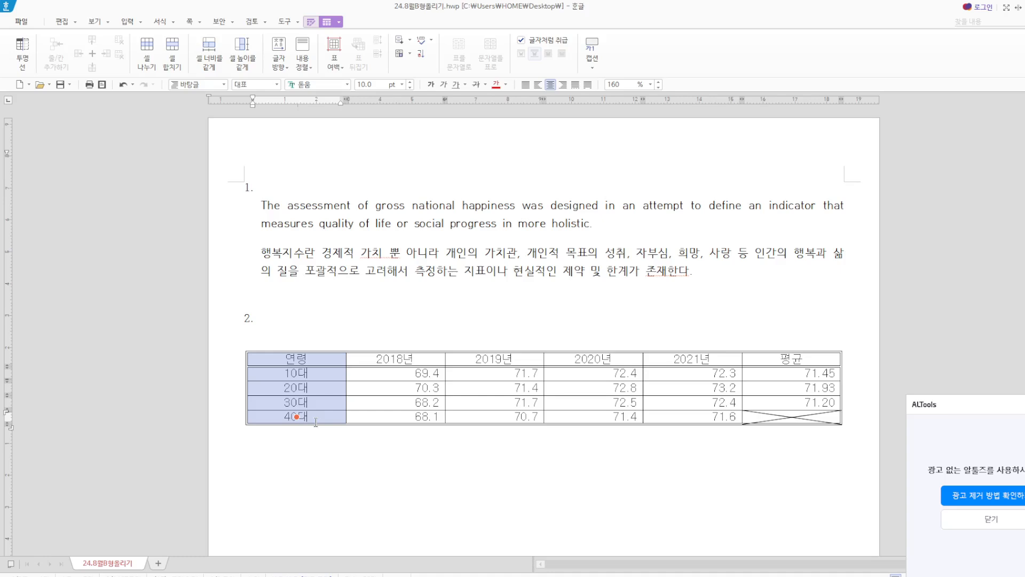
{"action": "key", "text": "l"}
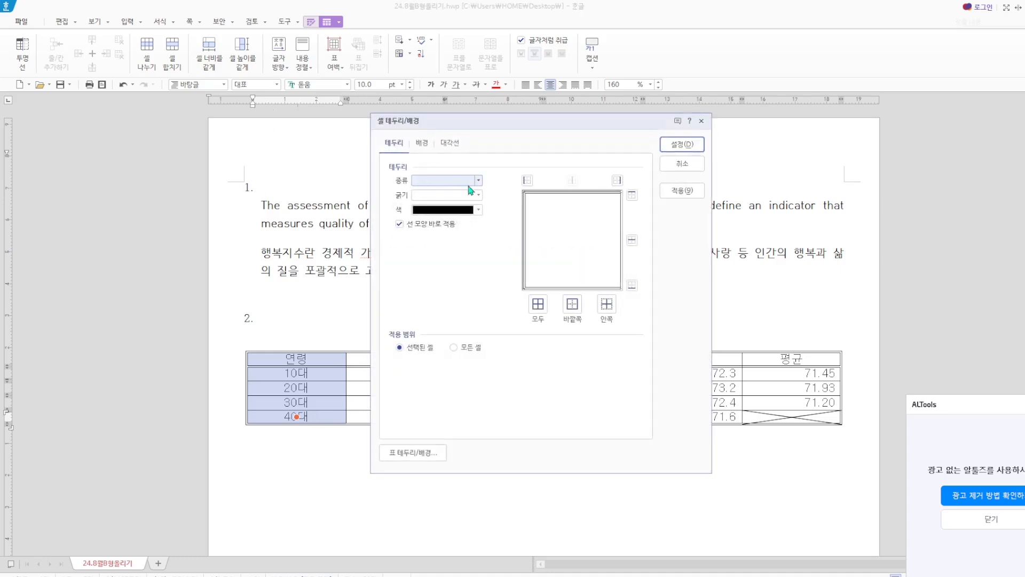
{"action": "left_click", "coordinate": [453, 181]}
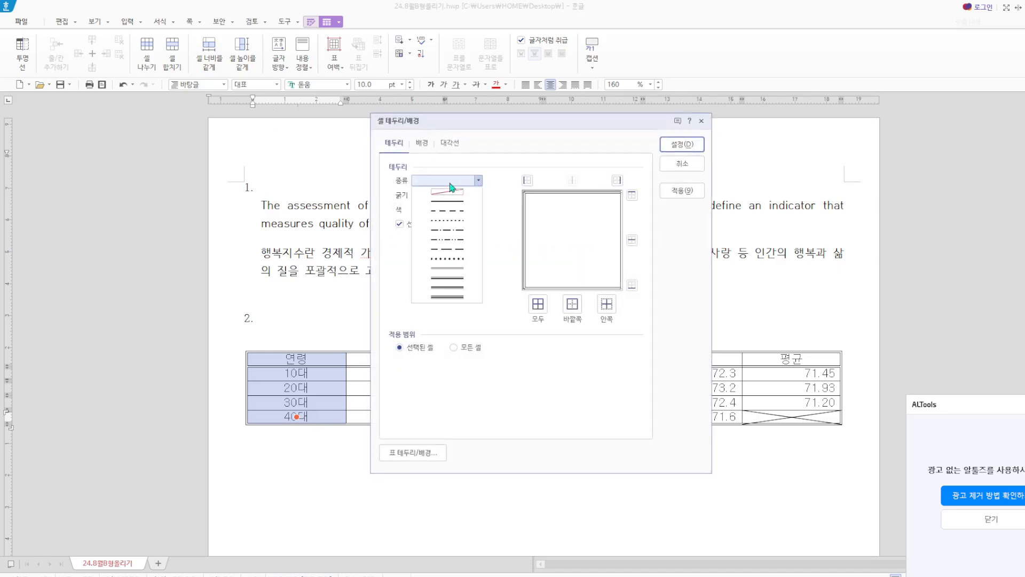
{"action": "left_click", "coordinate": [459, 268]}
{"action": "left_click", "coordinate": [617, 180]}
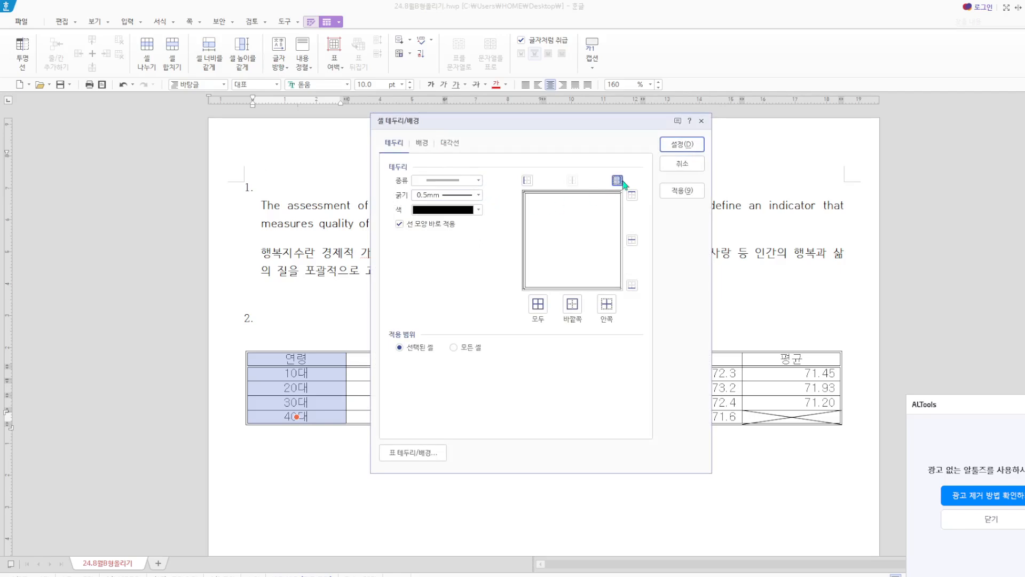
{"action": "left_click", "coordinate": [702, 146]}
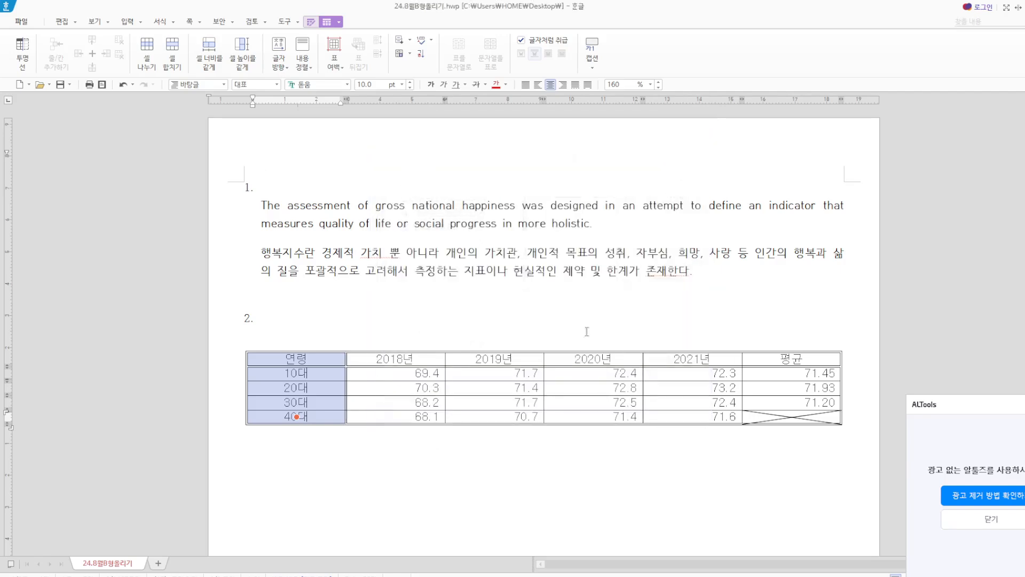
{"action": "left_click", "coordinate": [541, 507]}
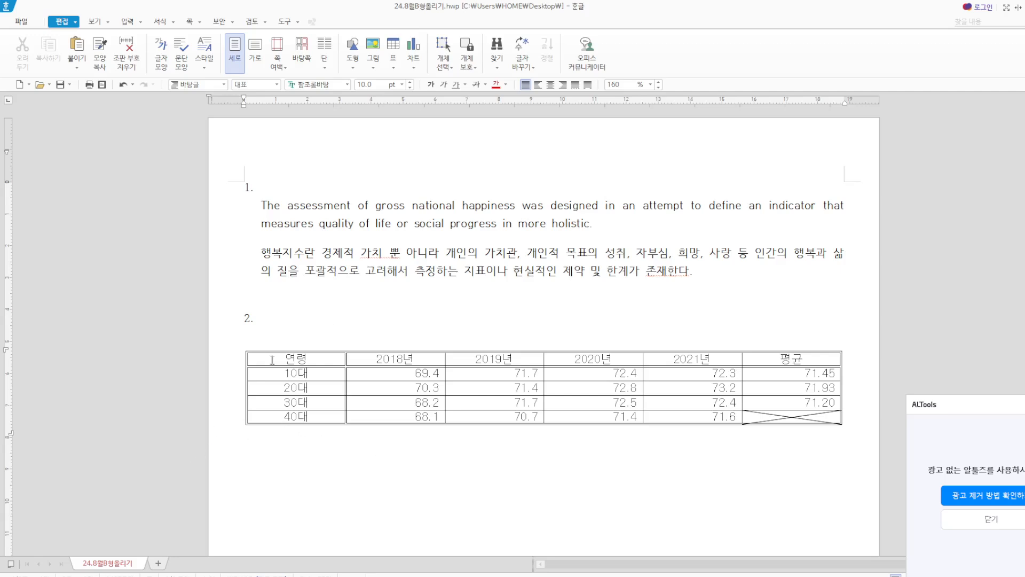
Fill the table cells from the 연령 header through the 2021년 value of the 30대 row with yellow.
{"action": "left_click_drag", "start_coordinate": [272, 360], "coordinate": [683, 401]}
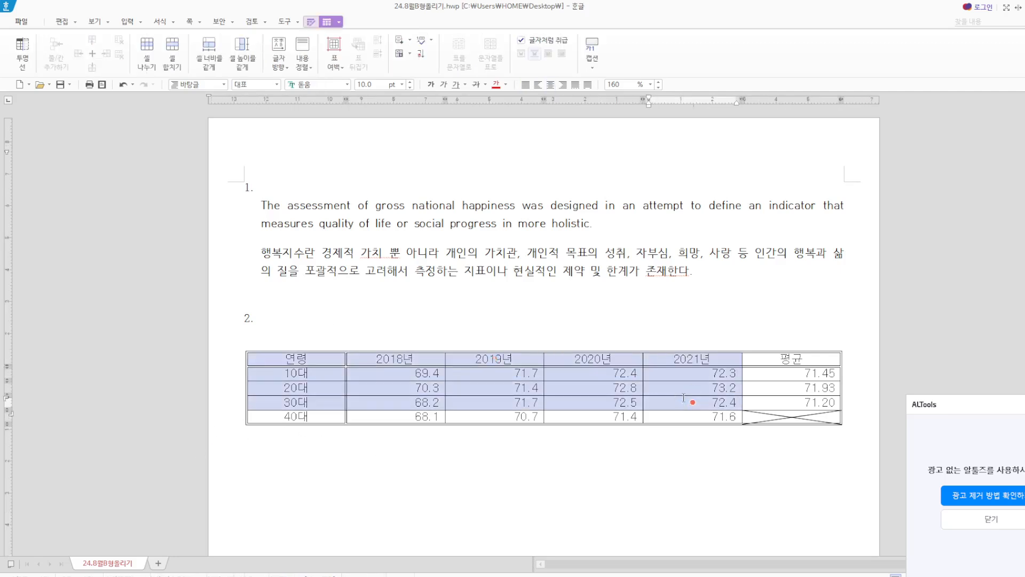
{"action": "key", "text": "l"}
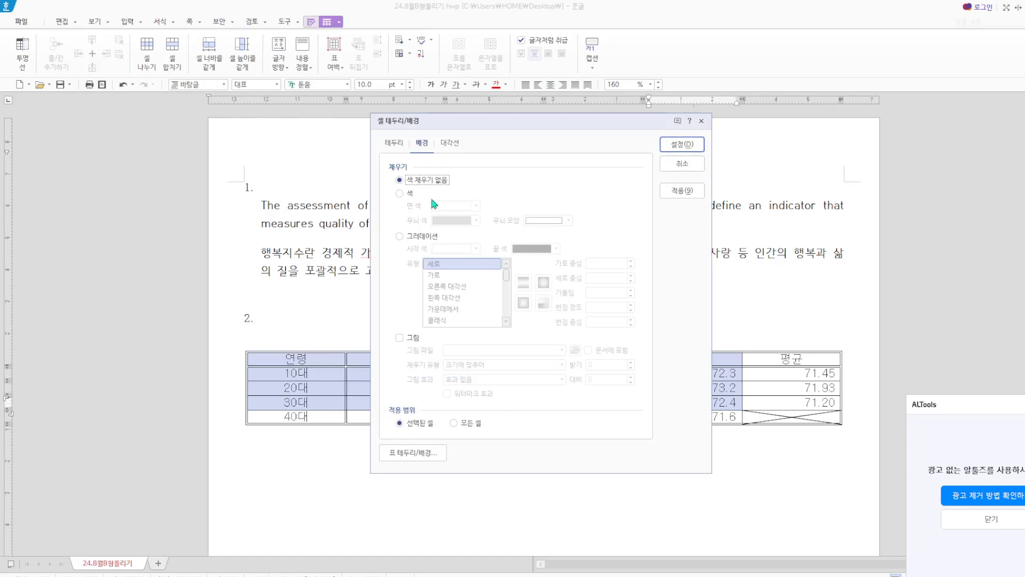
{"action": "left_click", "coordinate": [399, 194]}
{"action": "left_click", "coordinate": [475, 206]}
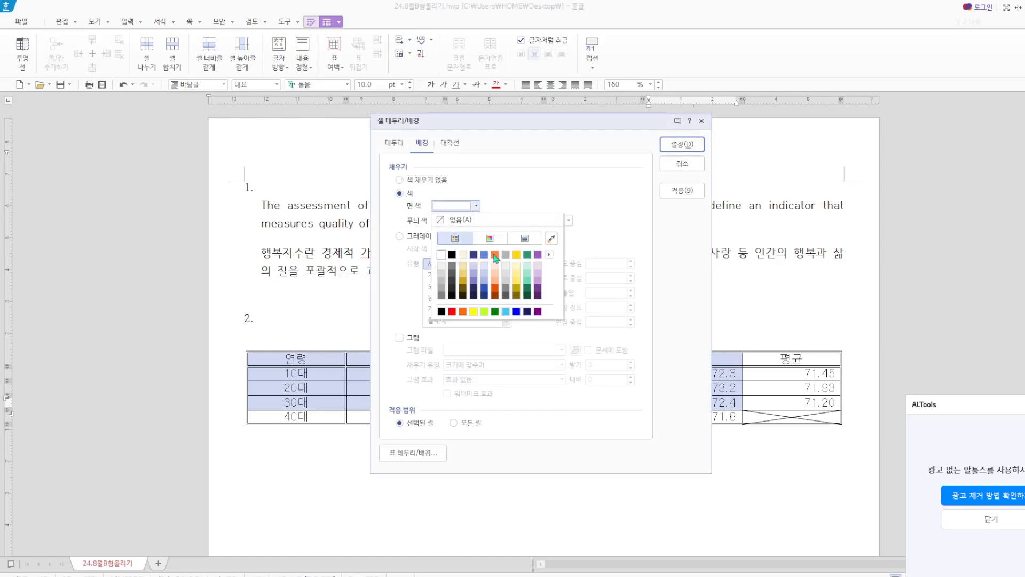
{"action": "left_click", "coordinate": [473, 312]}
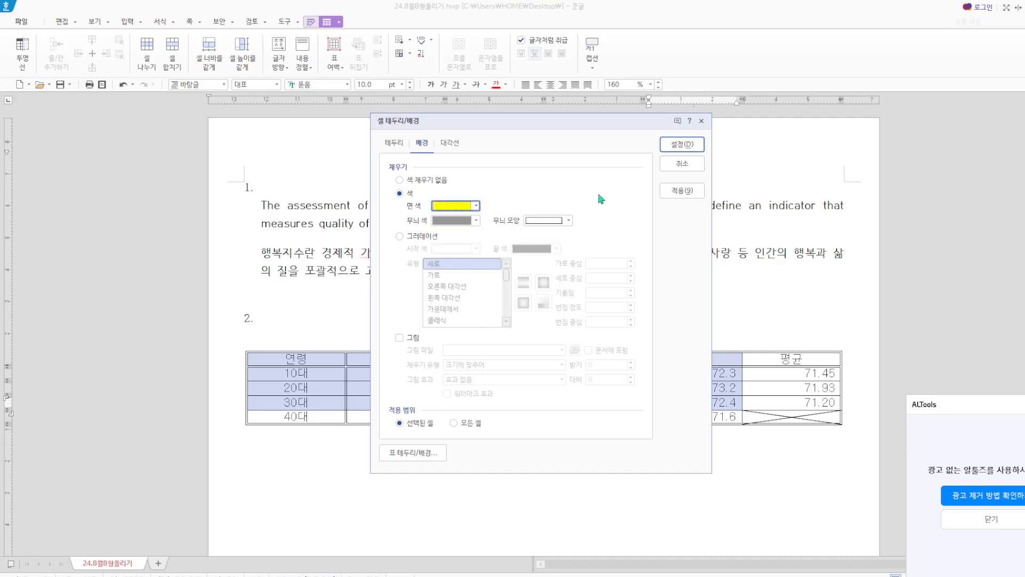
{"action": "left_click", "coordinate": [678, 148]}
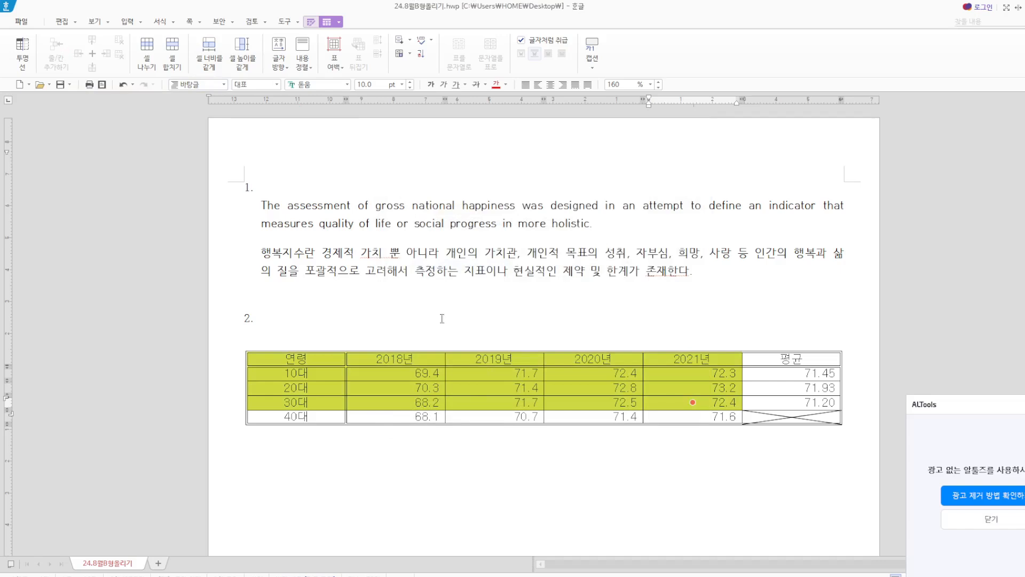
Insert a clustered column chart from the yellow table cells, keeping its chart data as is.
{"action": "right_click", "coordinate": [482, 375]}
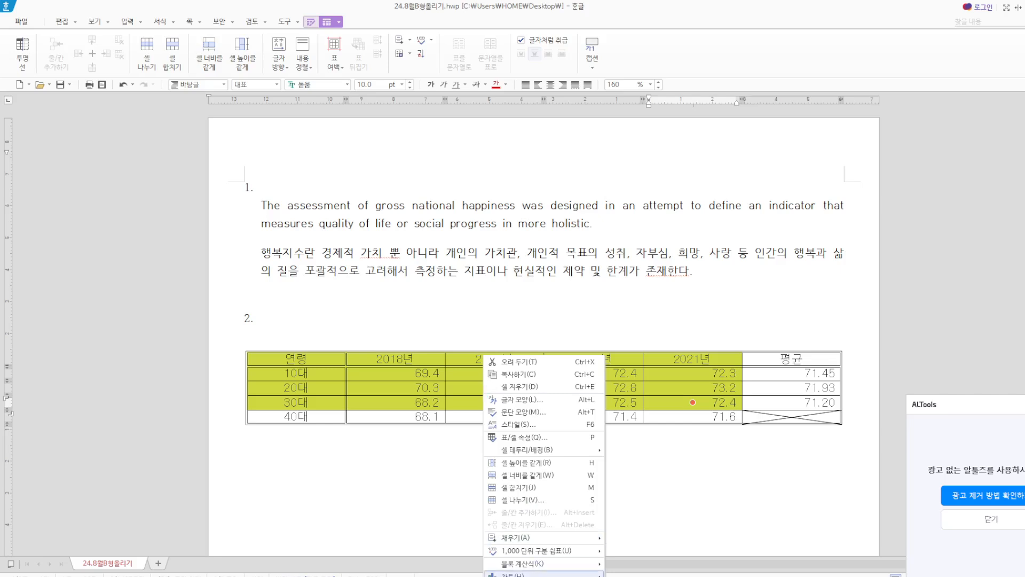
{"action": "mouse_move", "coordinate": [534, 574]}
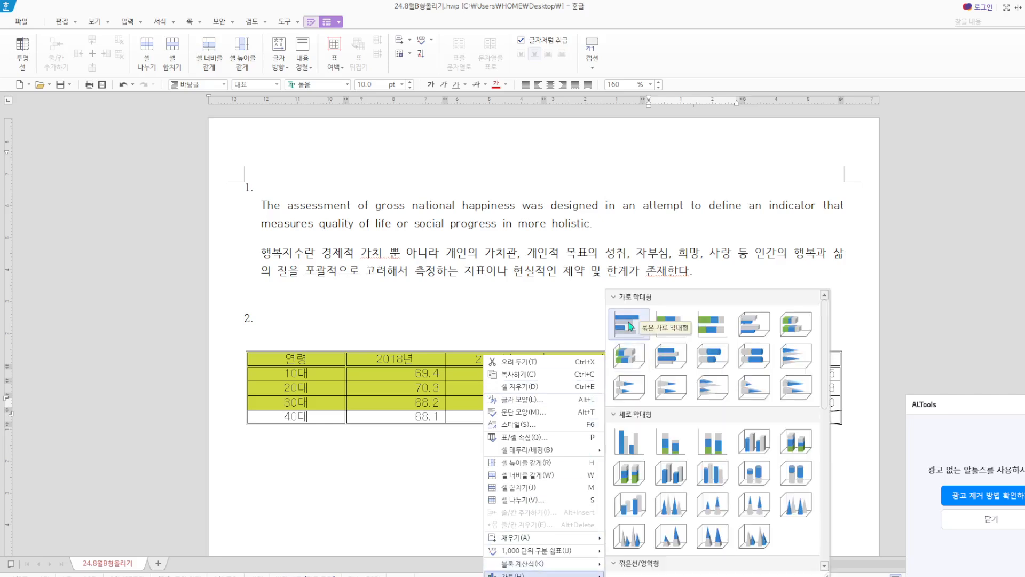
{"action": "left_click", "coordinate": [634, 450]}
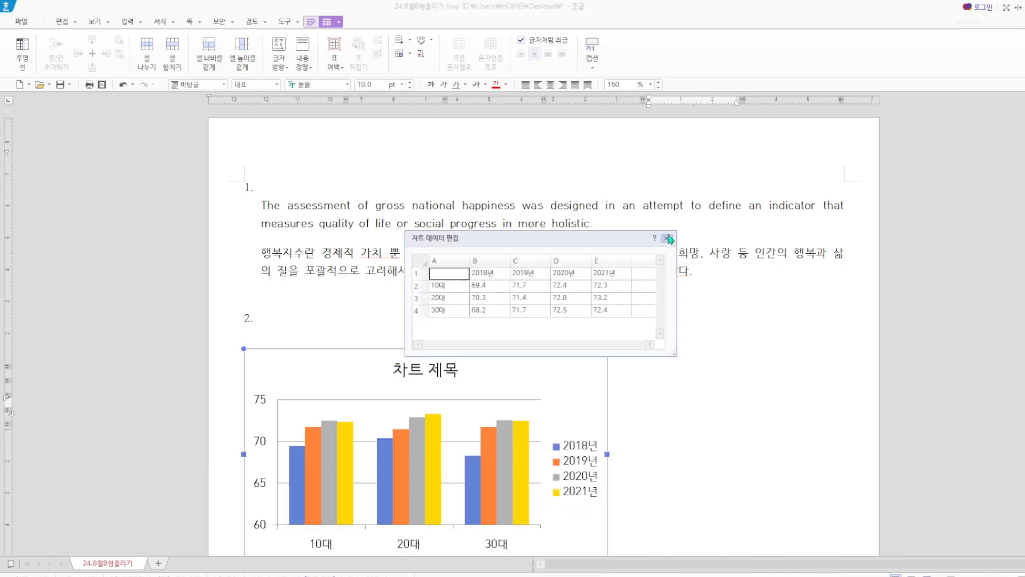
{"action": "left_click", "coordinate": [671, 240]}
Widen the chart to about the table's full width and move it below the table.
{"action": "scroll", "coordinate": [635, 435], "scroll_direction": "down", "scroll_amount": 3}
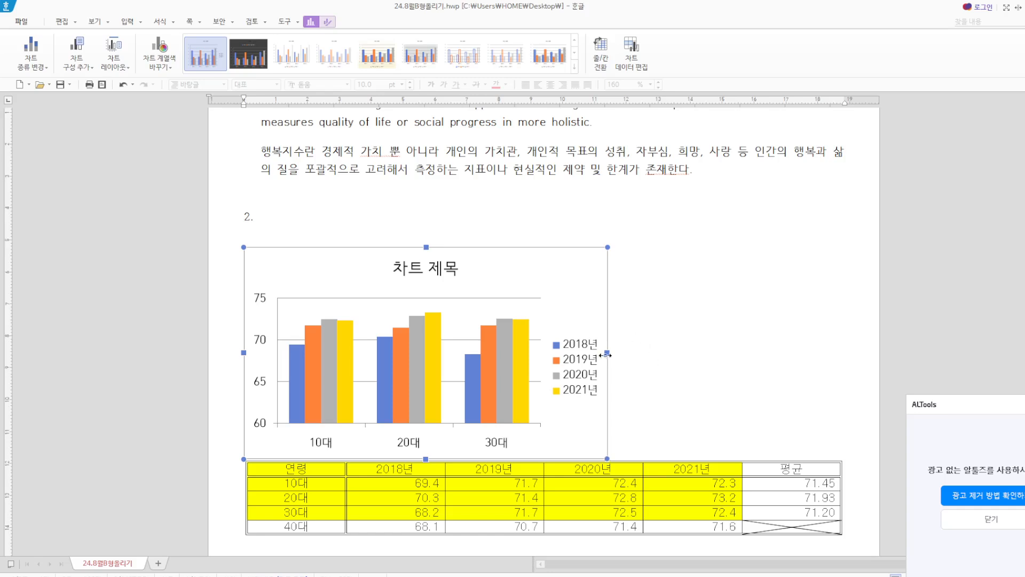
{"action": "left_click_drag", "start_coordinate": [607, 351], "coordinate": [838, 353]}
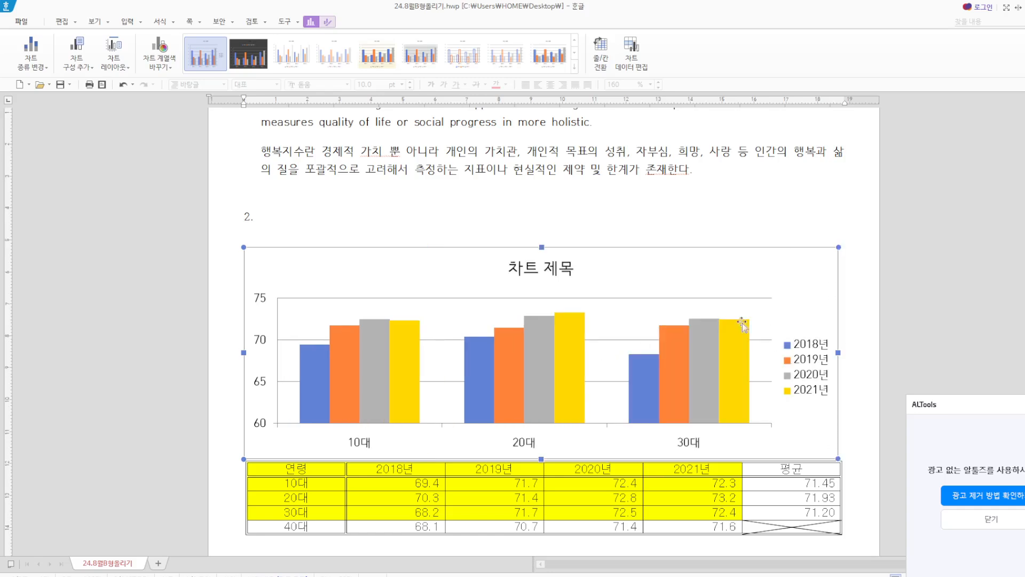
{"action": "left_click_drag", "start_coordinate": [642, 284], "coordinate": [594, 378]}
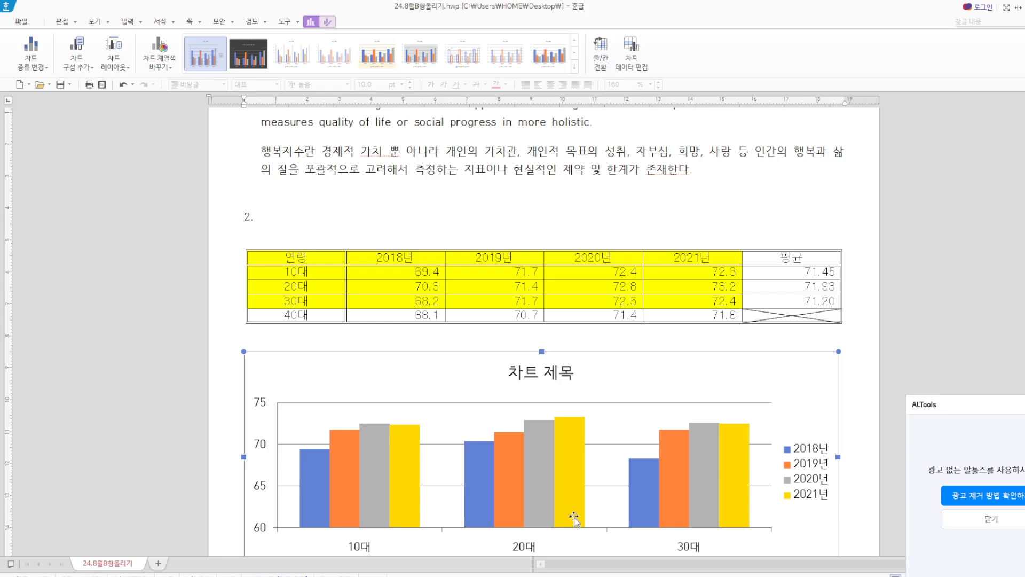
Replace the chart title text with 연령별 행복지수 비교.
{"action": "left_click", "coordinate": [541, 378]}
{"action": "right_click", "coordinate": [542, 378]}
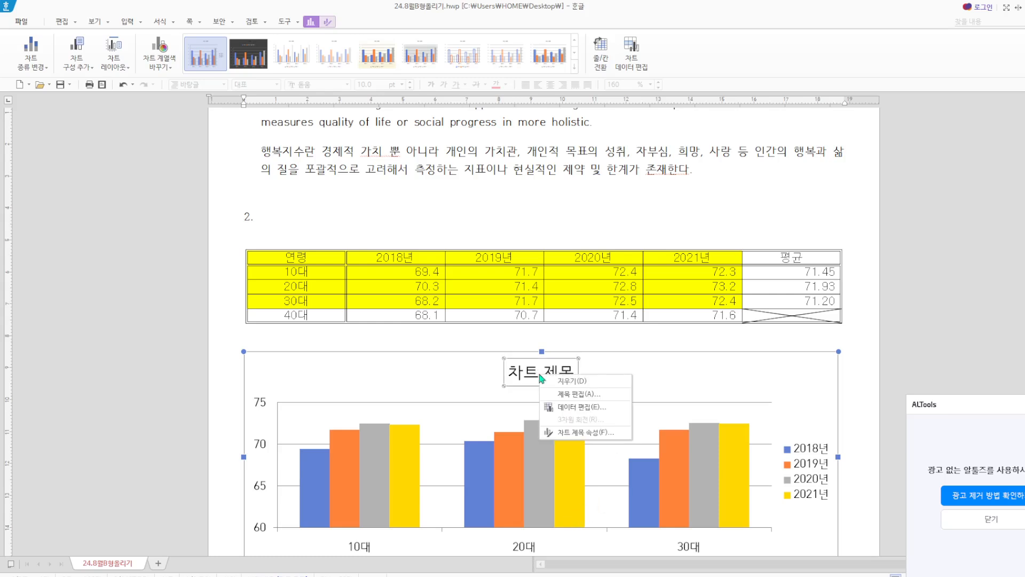
{"action": "left_click", "coordinate": [567, 397]}
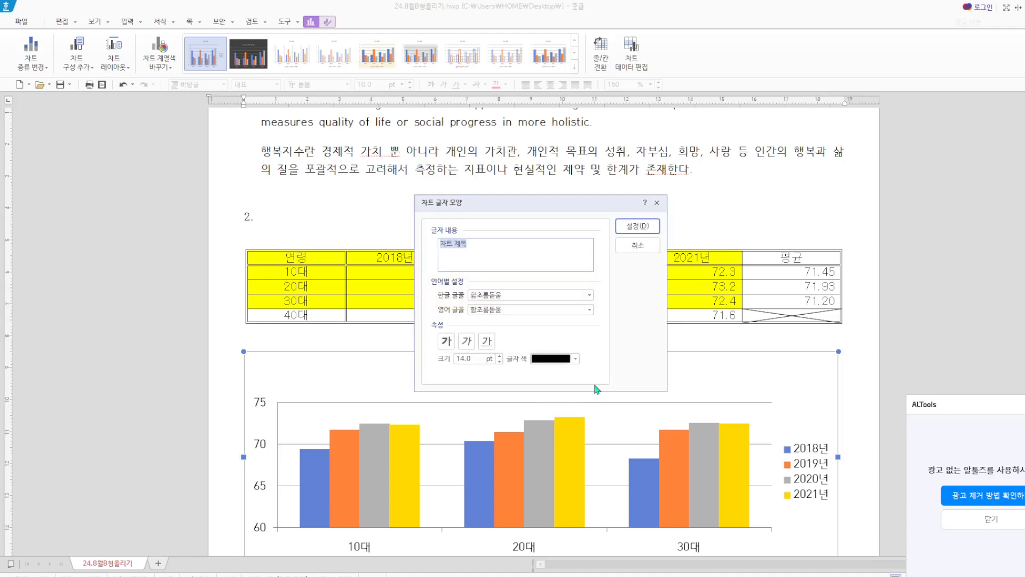
{"action": "type", "text": "데"}
{"action": "key", "text": "BackSpace"}
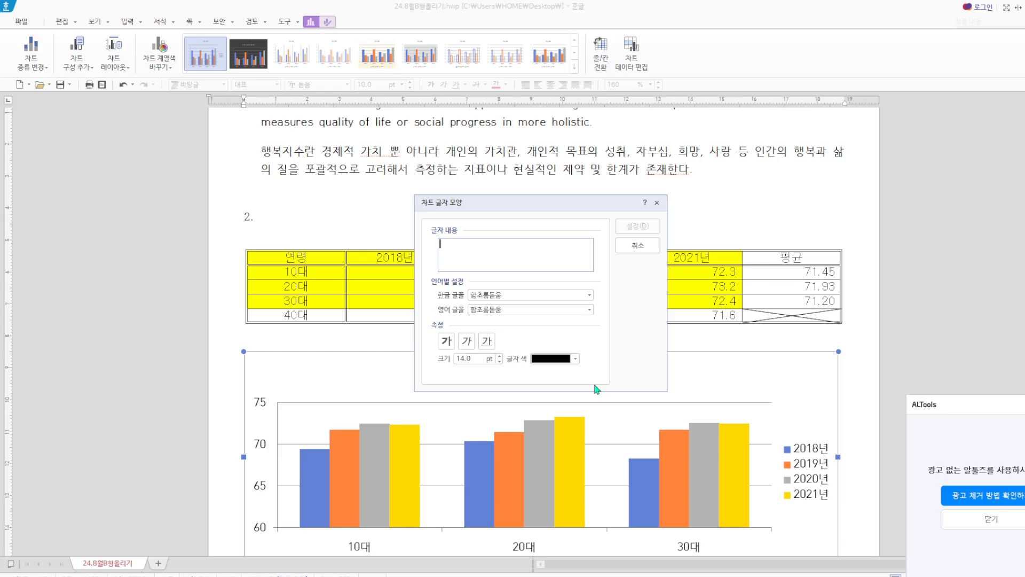
{"action": "type", "text": "연령별 행복지수 비교"}
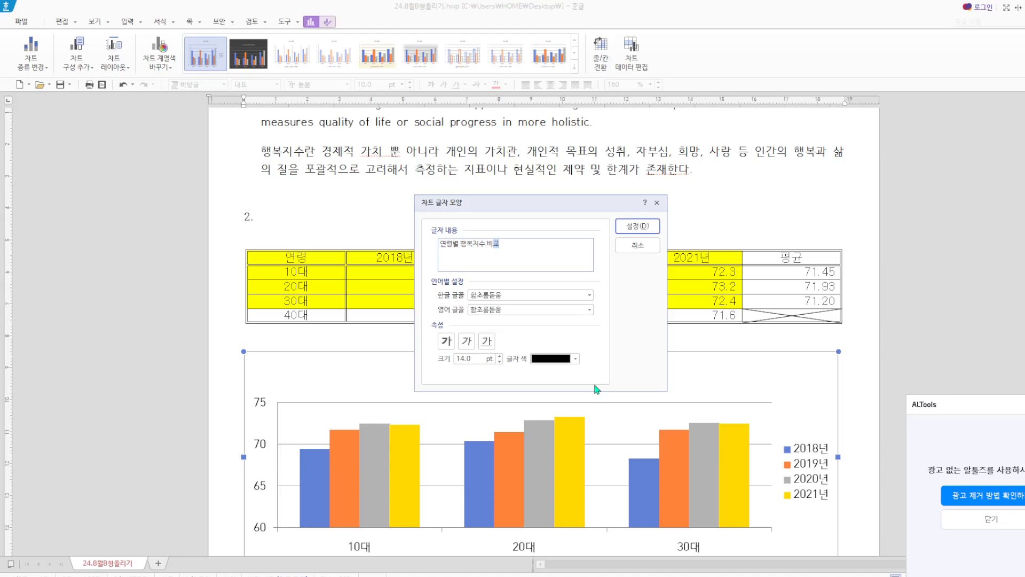
Set the chart title's Korean and English fonts to 굴림, make it bold and reduce its font size.
{"action": "left_click", "coordinate": [502, 294]}
{"action": "key", "text": "ctrl+a"}
{"action": "type", "text": "굴"}
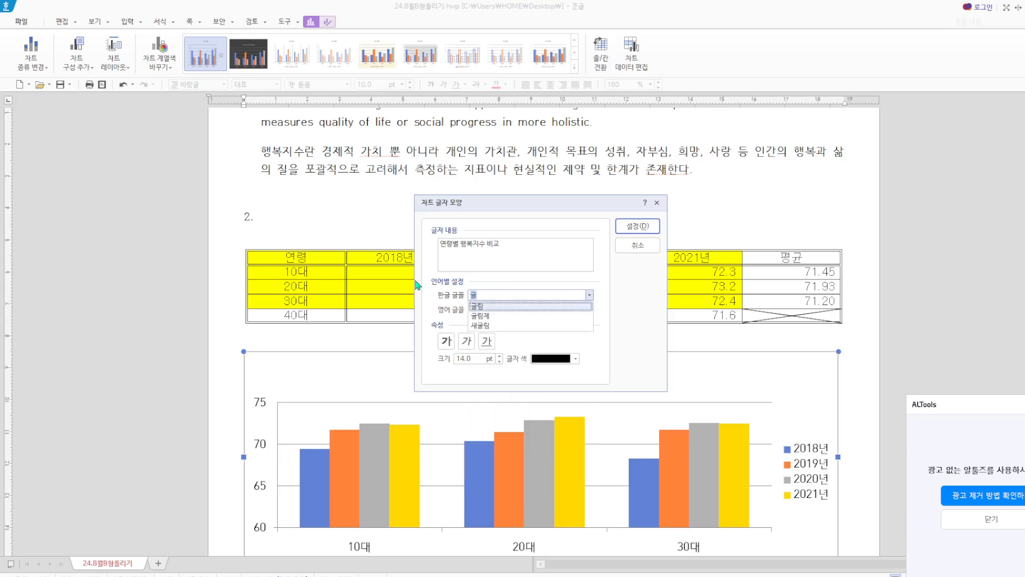
{"action": "left_click", "coordinate": [480, 306]}
{"action": "key", "text": "Tab"}
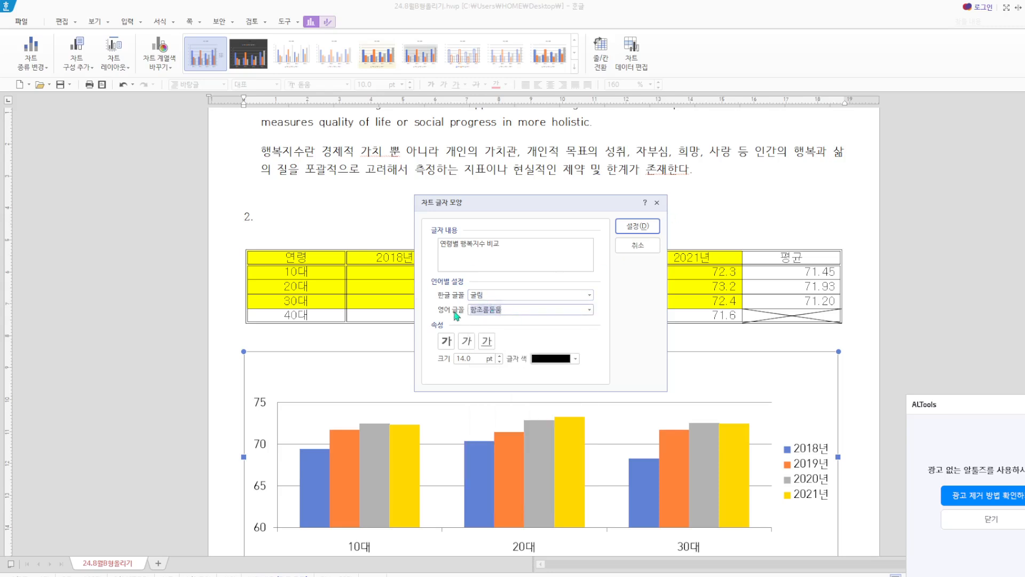
{"action": "type", "text": "굴"}
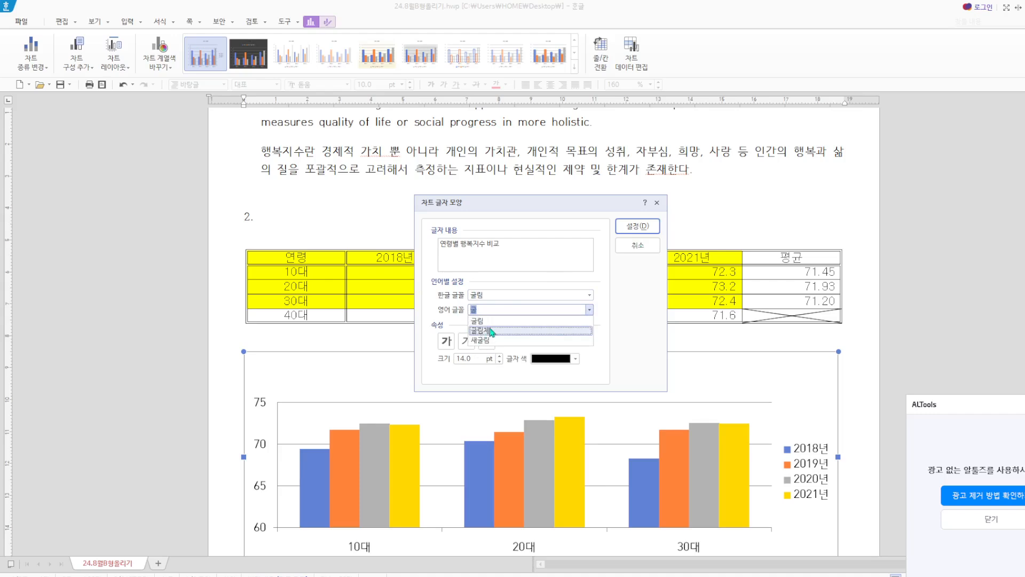
{"action": "left_click", "coordinate": [481, 321]}
{"action": "left_click", "coordinate": [446, 341]}
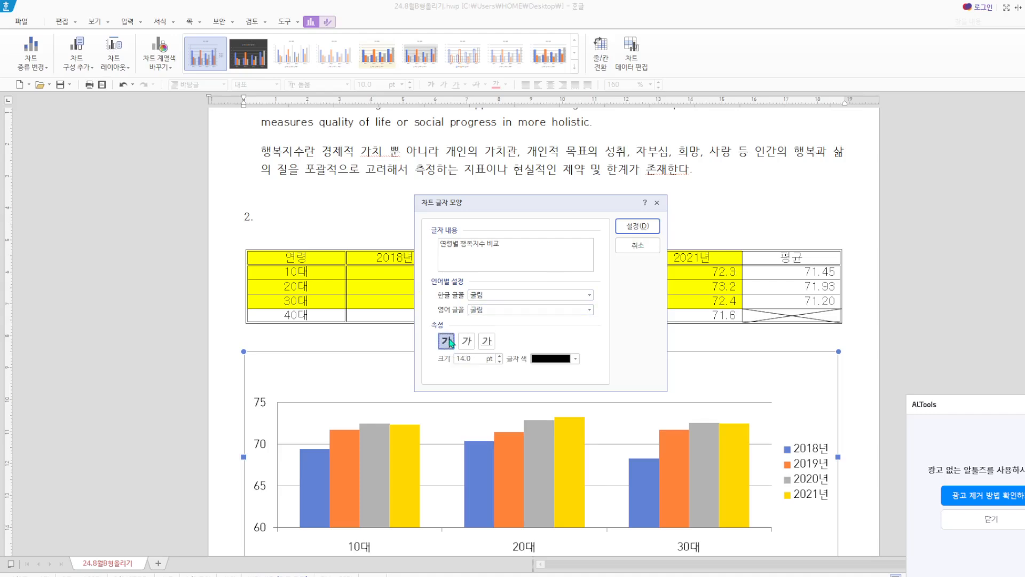
{"action": "left_click", "coordinate": [500, 362]}
{"action": "left_click", "coordinate": [638, 226]}
Give the chart title a black outline and the first shadow style after no shadow.
{"action": "right_click", "coordinate": [568, 368]}
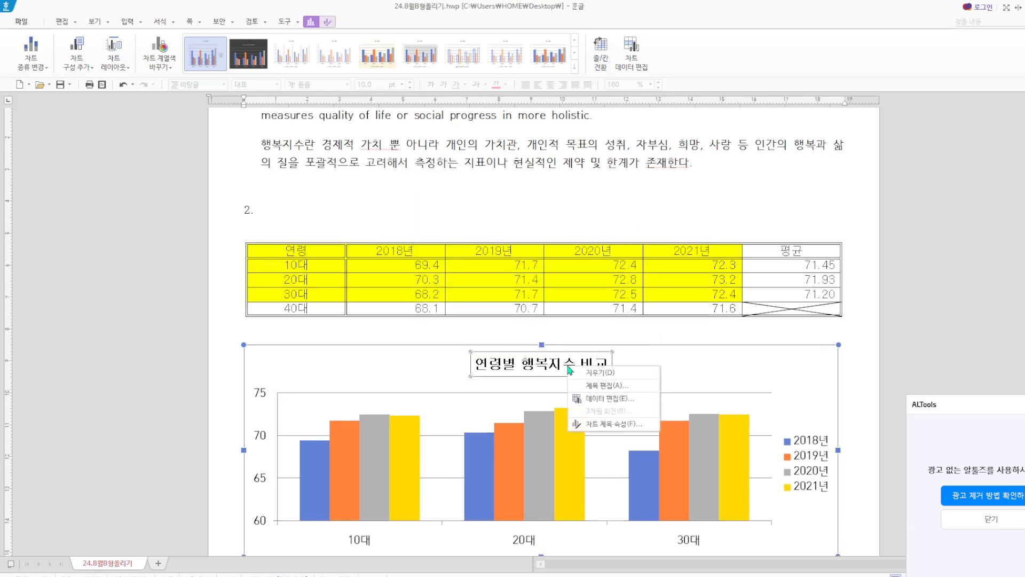
{"action": "left_click", "coordinate": [599, 430]}
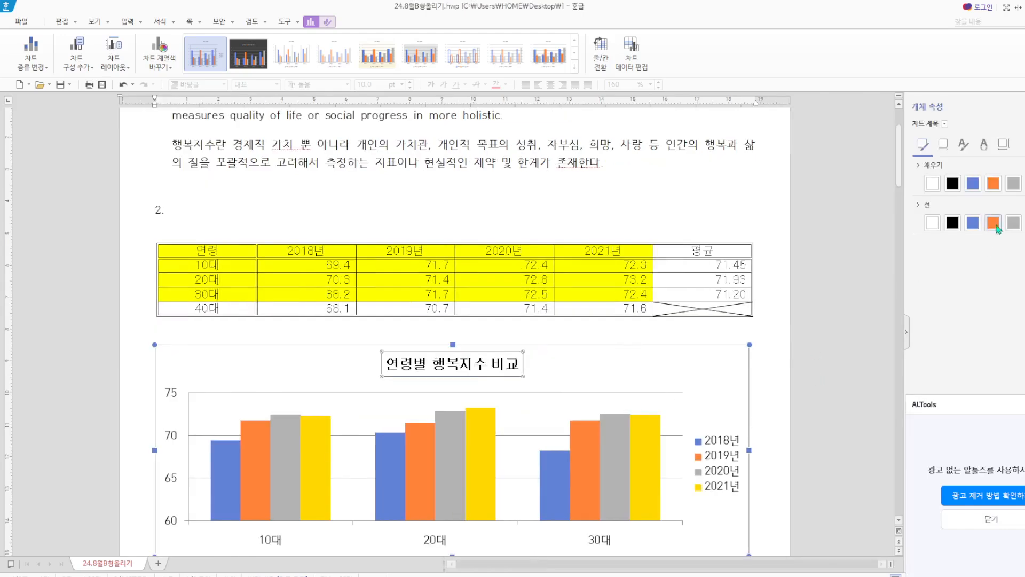
{"action": "left_click", "coordinate": [952, 223]}
{"action": "left_click", "coordinate": [948, 147]}
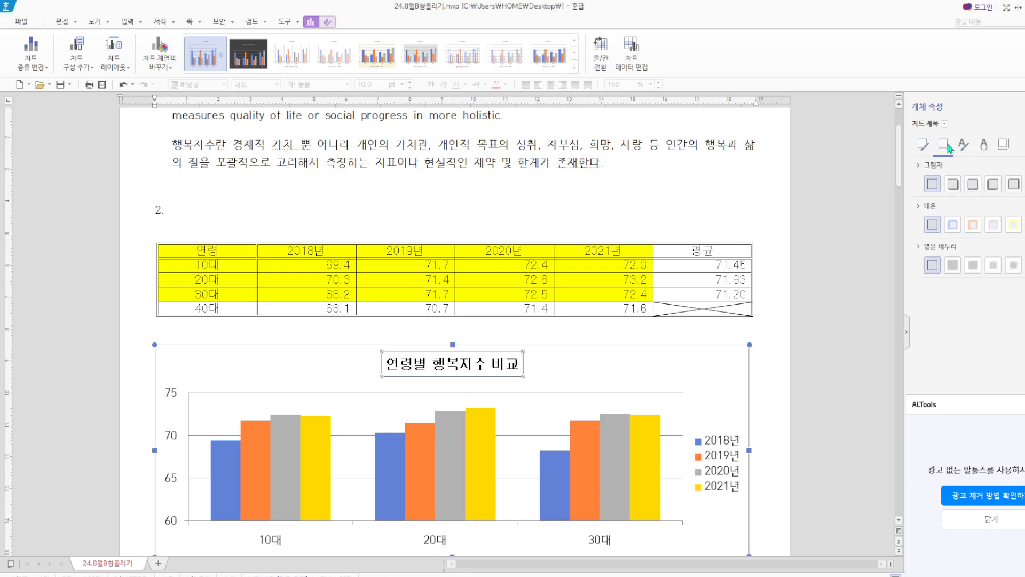
{"action": "left_click", "coordinate": [952, 184]}
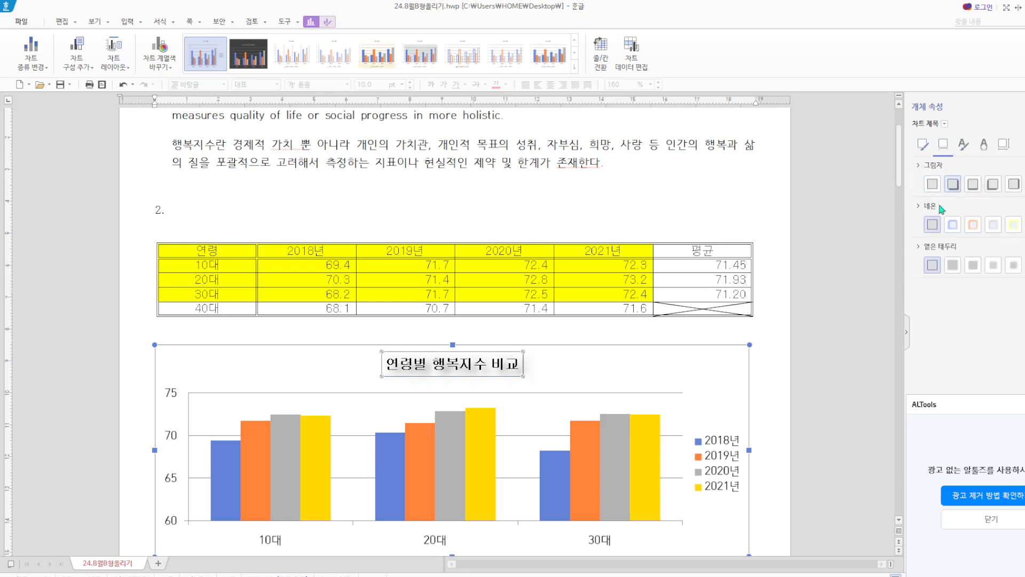
{"action": "left_click", "coordinate": [770, 405]}
Set the chart legend's Korean and English fonts to 굴림 and give the legend a black outline.
{"action": "left_click", "coordinate": [718, 458]}
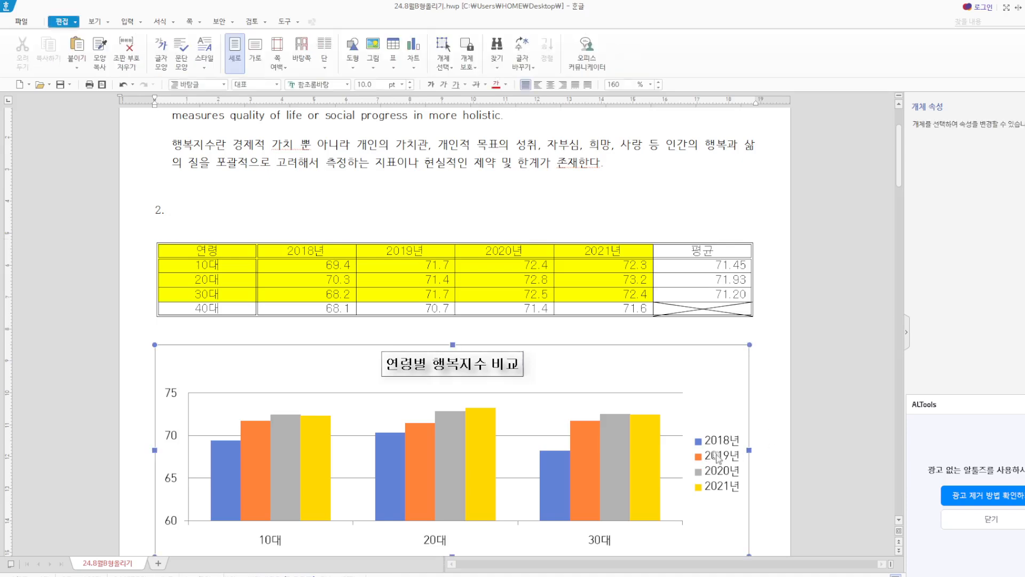
{"action": "left_click", "coordinate": [719, 458]}
{"action": "right_click", "coordinate": [720, 458]}
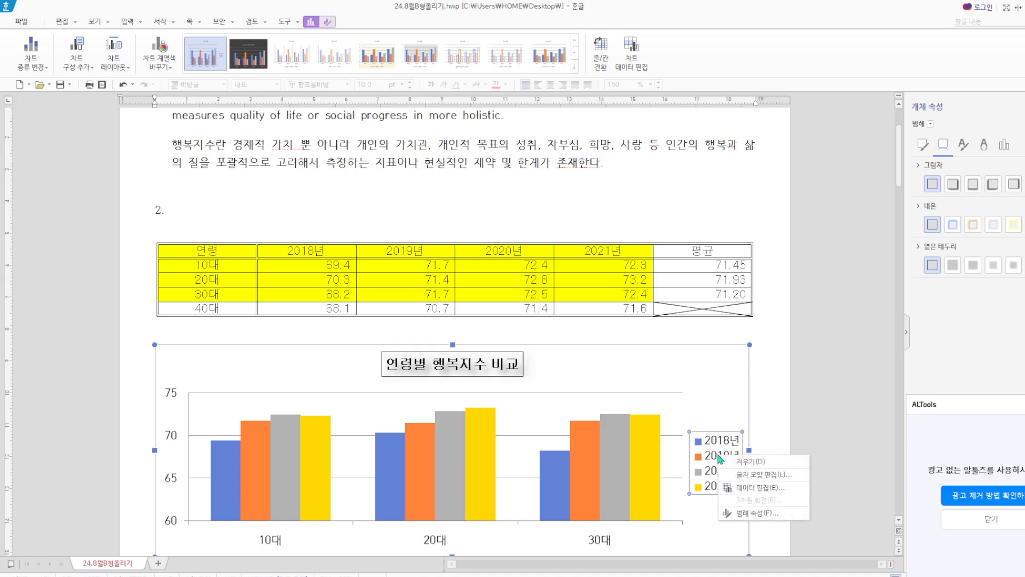
{"action": "left_click", "coordinate": [755, 475]}
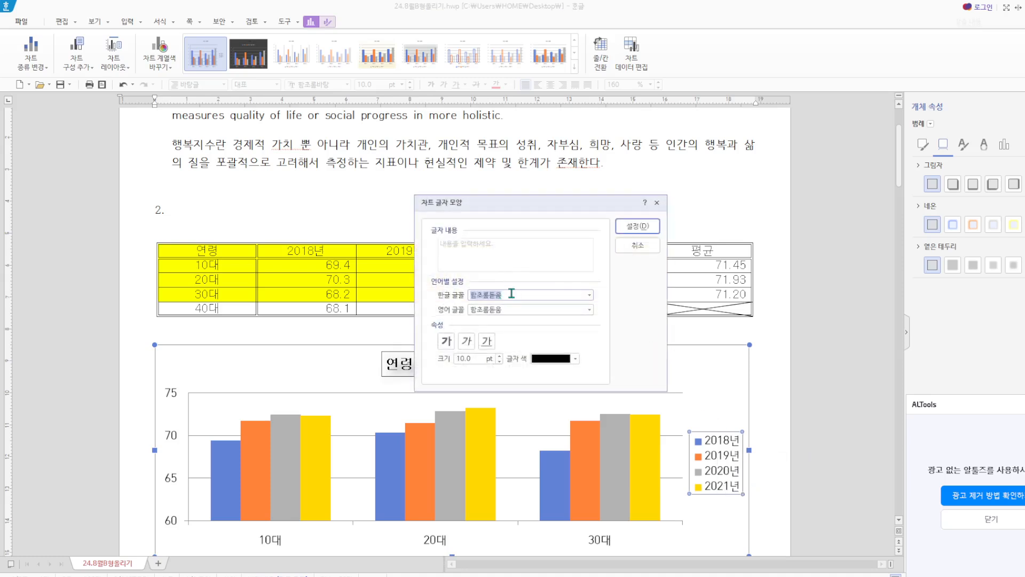
{"action": "type", "text": "ㄱㅜㄹ"}
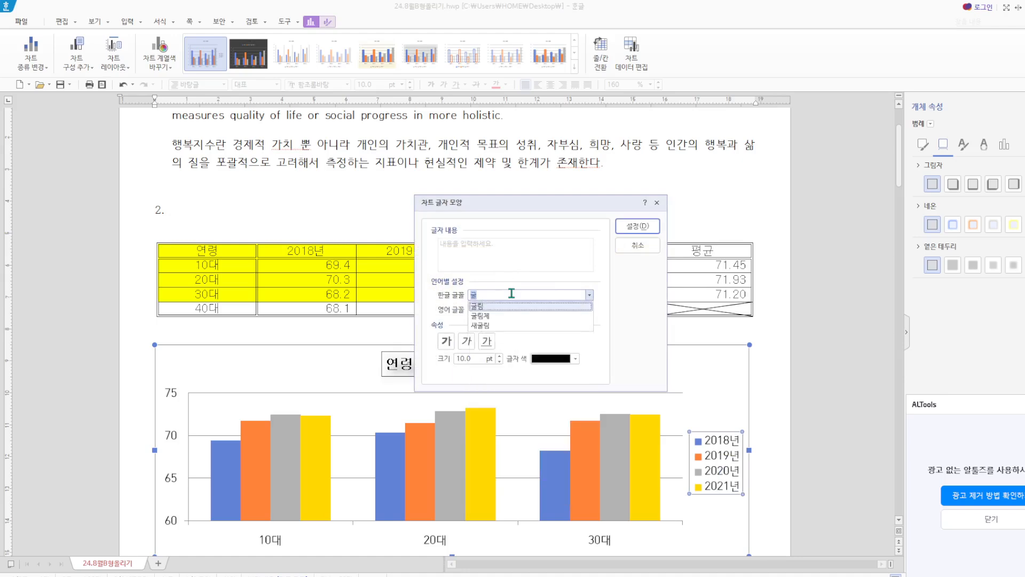
{"action": "key", "text": "Return"}
{"action": "key", "text": "Tab"}
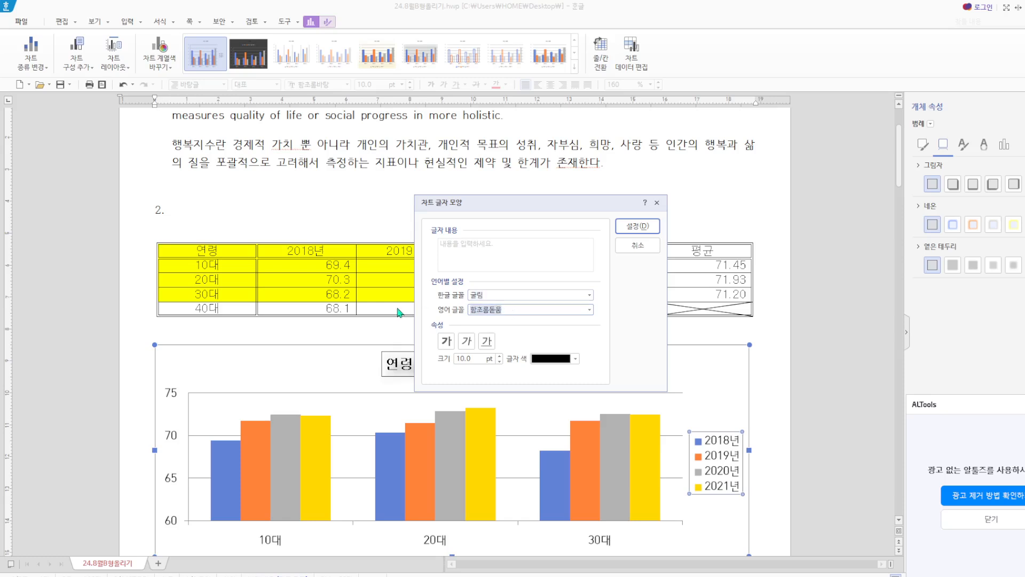
{"action": "type", "text": "굴"}
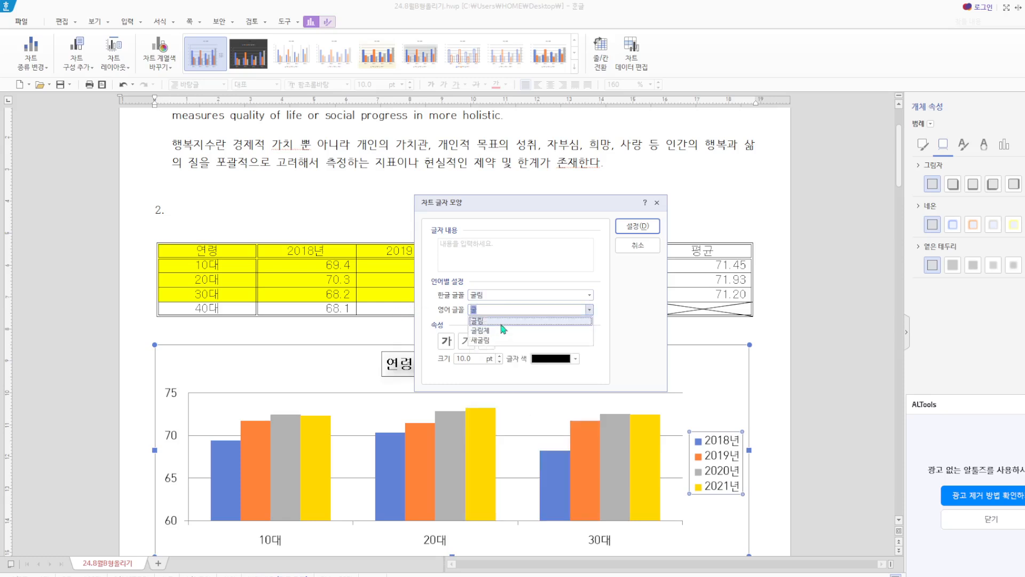
{"action": "key", "text": "Return"}
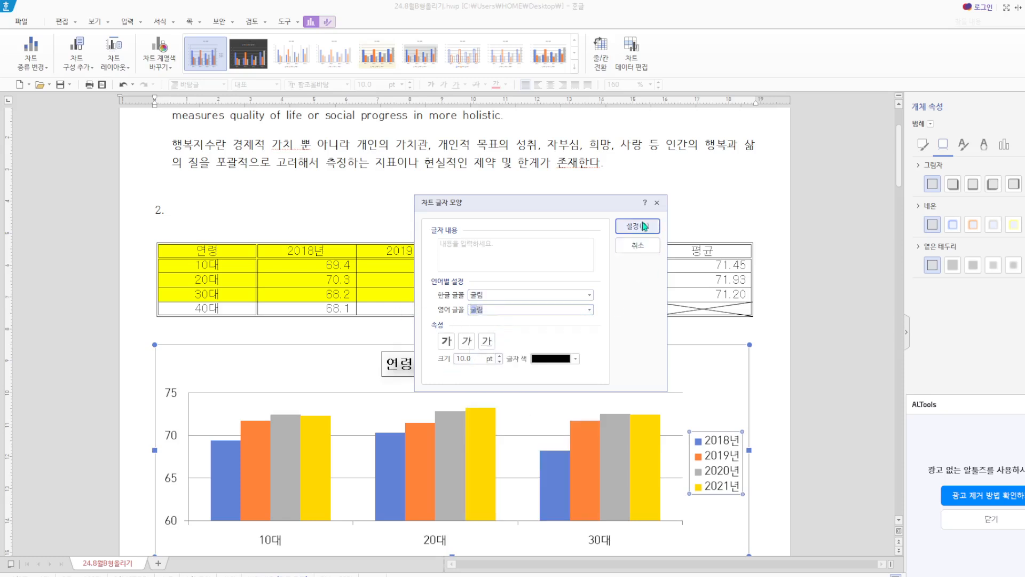
{"action": "left_click", "coordinate": [644, 227]}
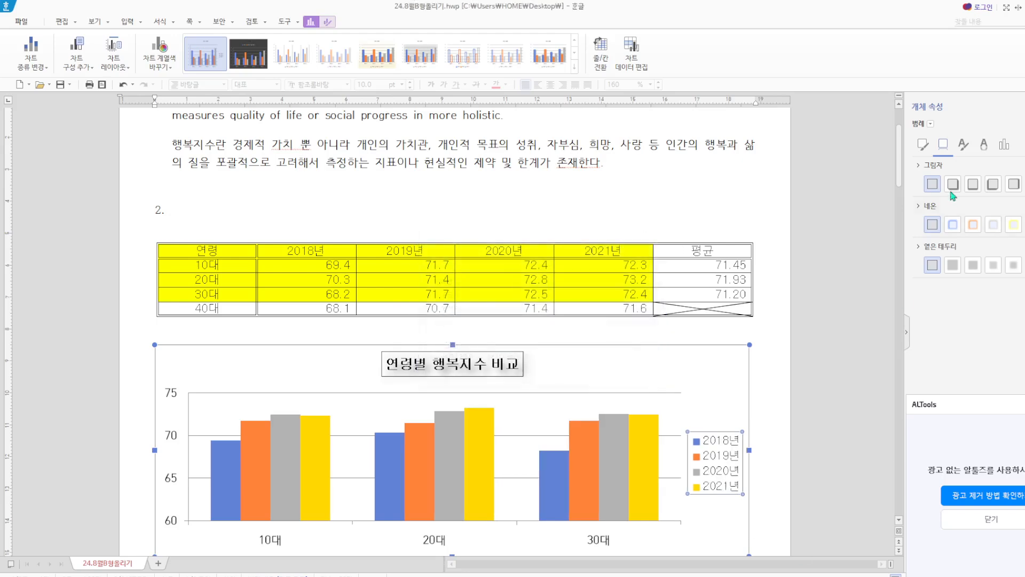
{"action": "left_click", "coordinate": [924, 146]}
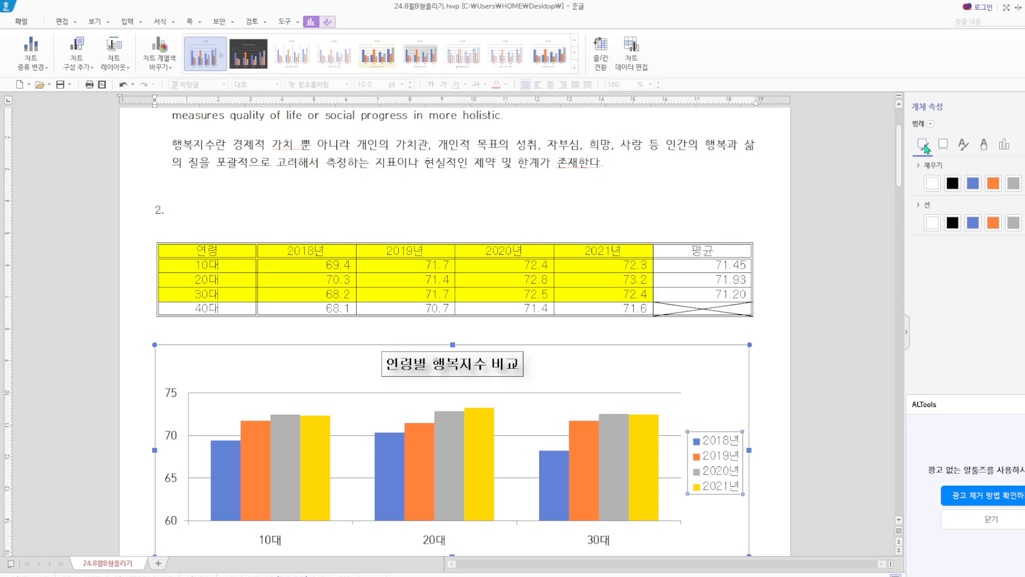
{"action": "left_click", "coordinate": [952, 223]}
Set the chart's value axis Korean and English fonts to 굴림.
{"action": "left_click", "coordinate": [171, 437]}
{"action": "right_click", "coordinate": [171, 438]}
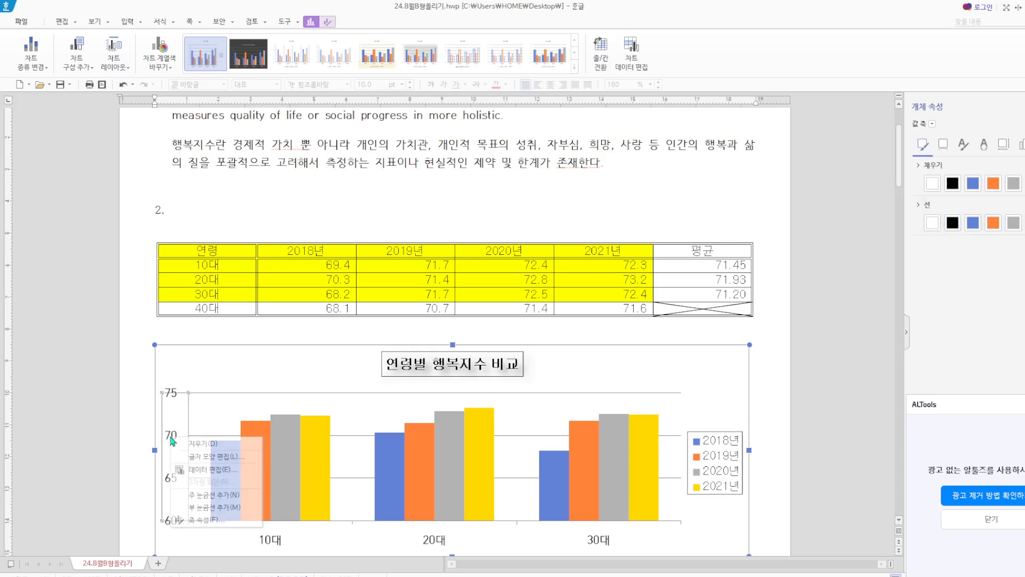
{"action": "left_click", "coordinate": [211, 457]}
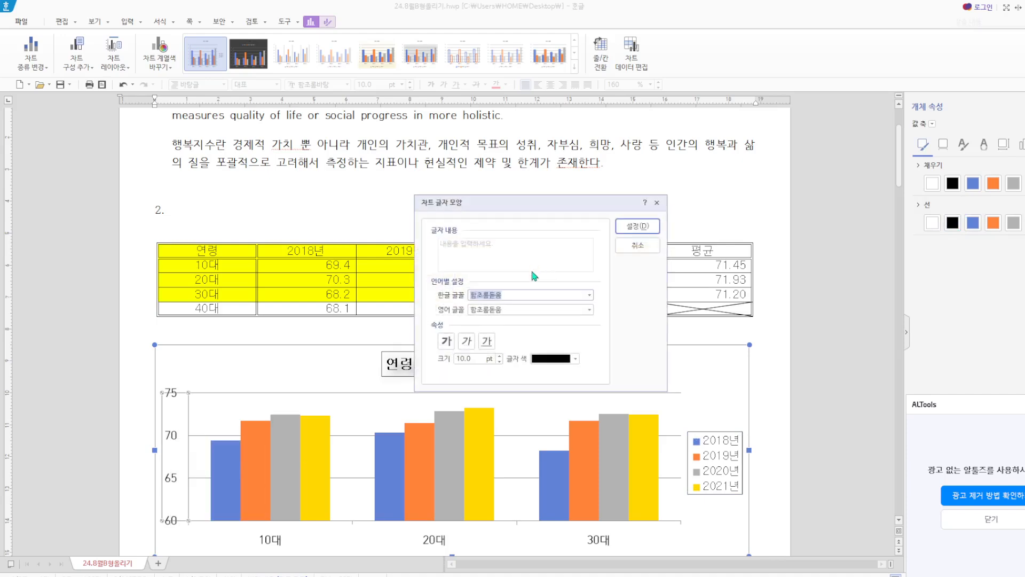
{"action": "type", "text": "굴"}
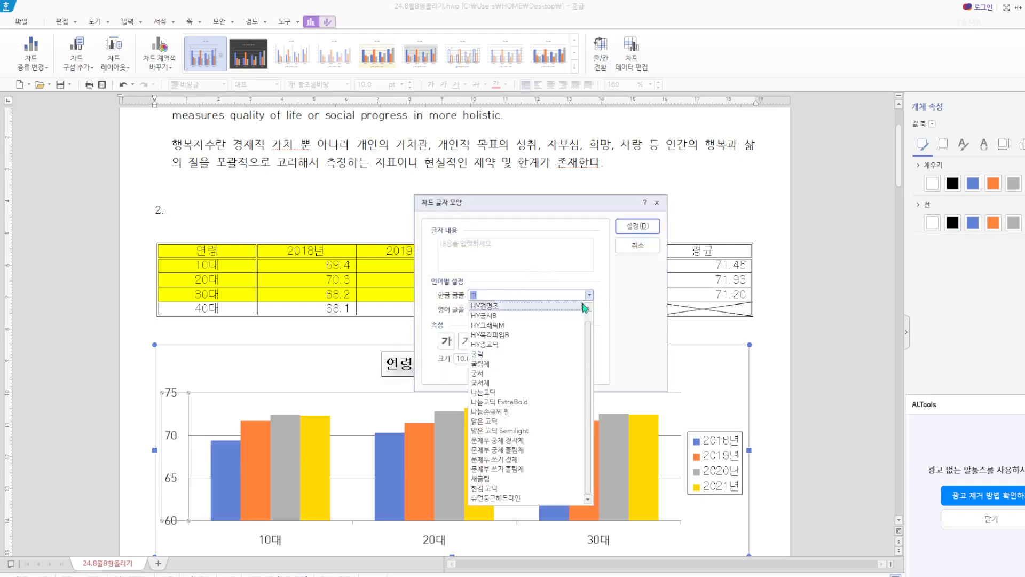
{"action": "left_click", "coordinate": [585, 307]}
{"action": "key", "text": "Tab"}
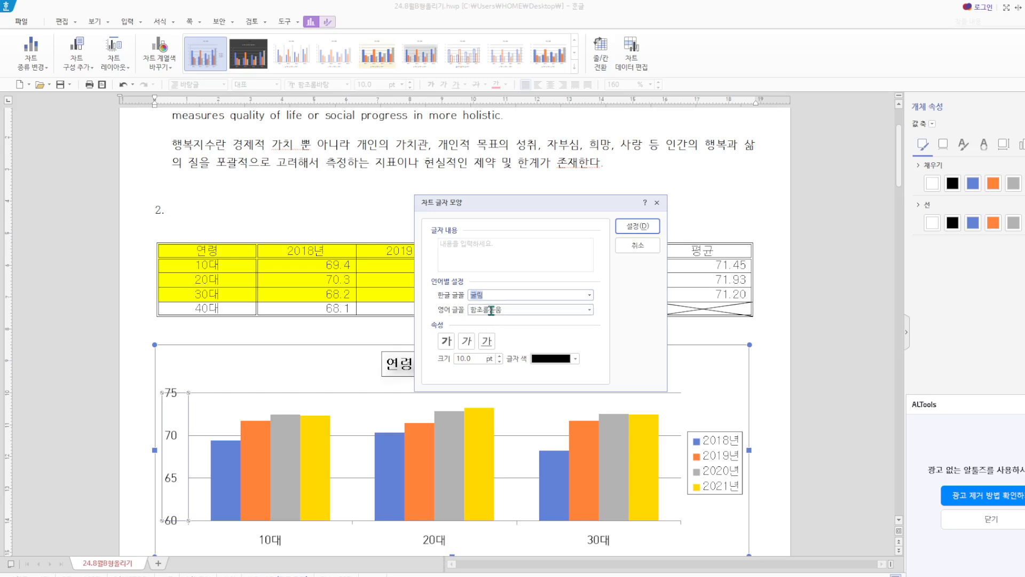
{"action": "type", "text": "굴"}
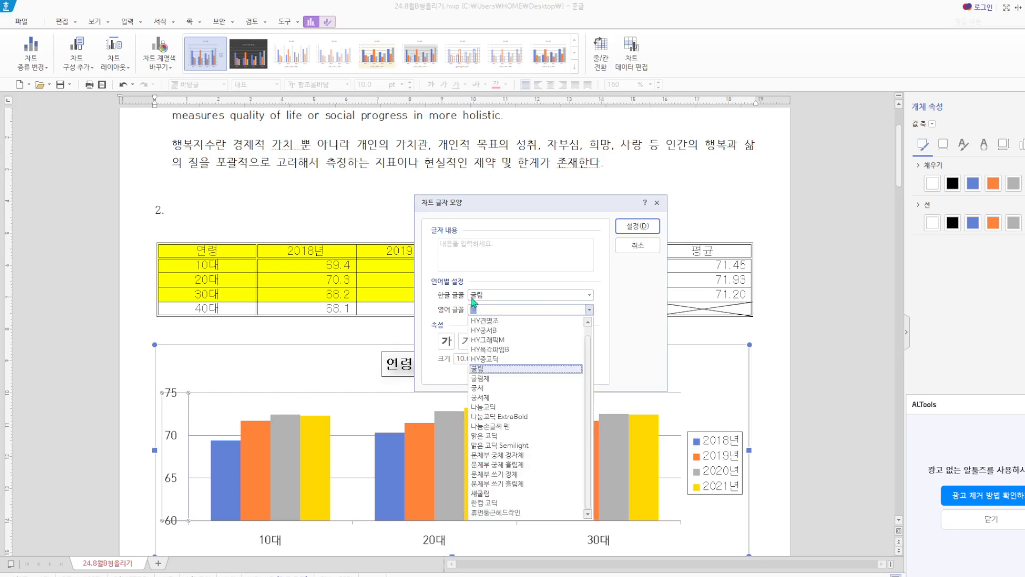
{"action": "left_click", "coordinate": [514, 320]}
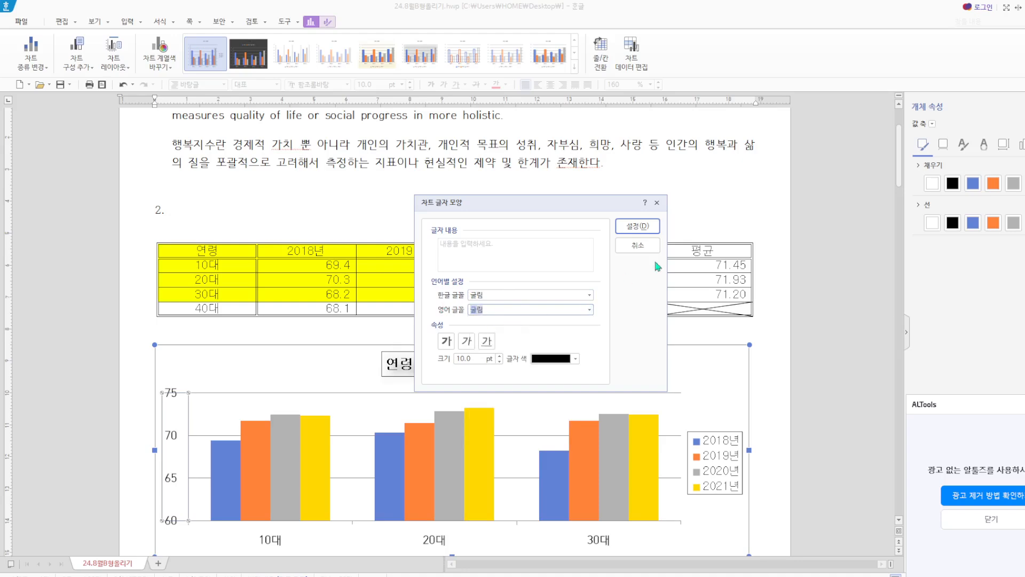
{"action": "left_click", "coordinate": [639, 227]}
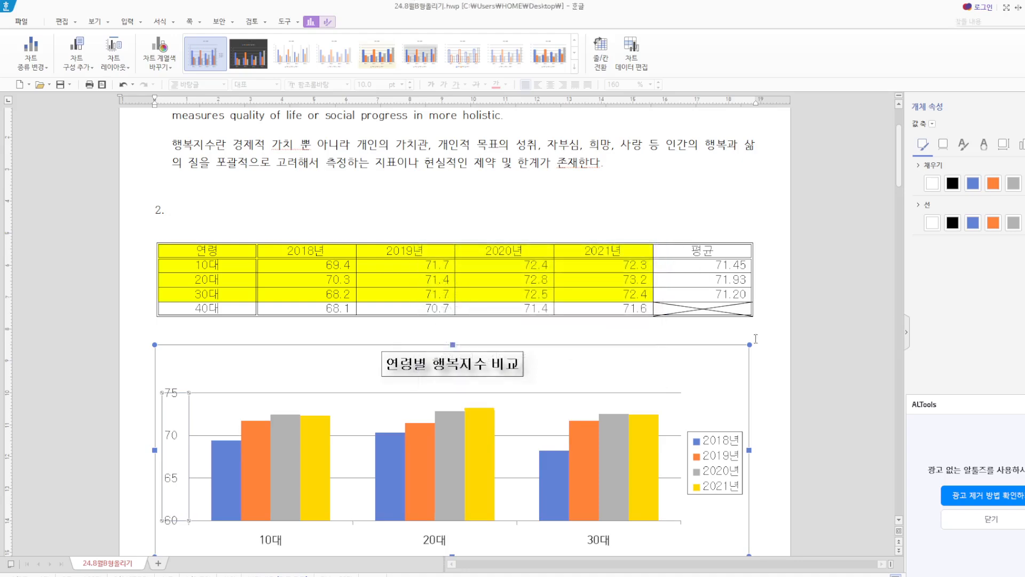
Set the chart's category axis Korean and English fonts to 굴림 and leave chart editing.
{"action": "left_click", "coordinate": [436, 544]}
{"action": "right_click", "coordinate": [436, 546]}
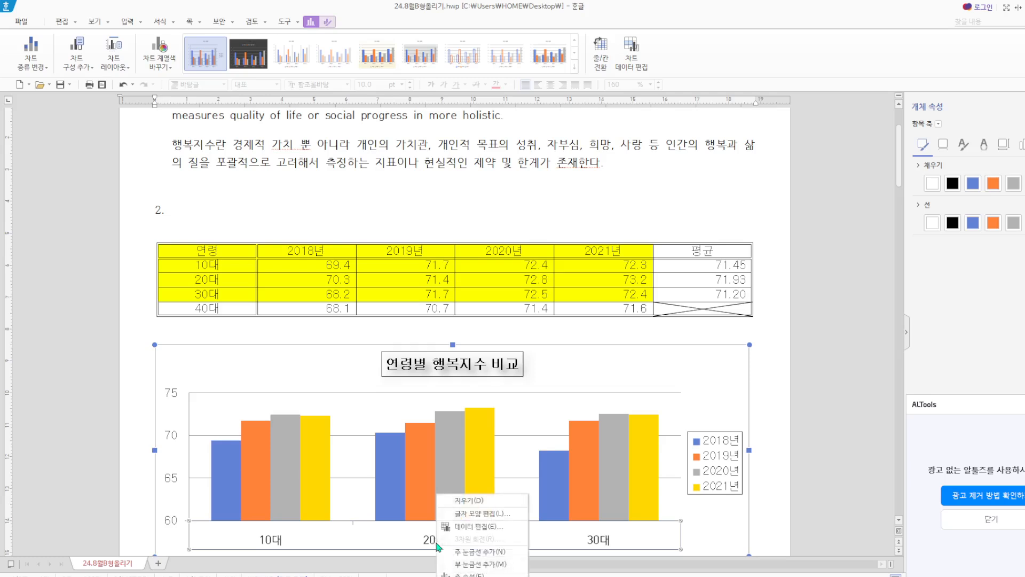
{"action": "left_click", "coordinate": [465, 514]}
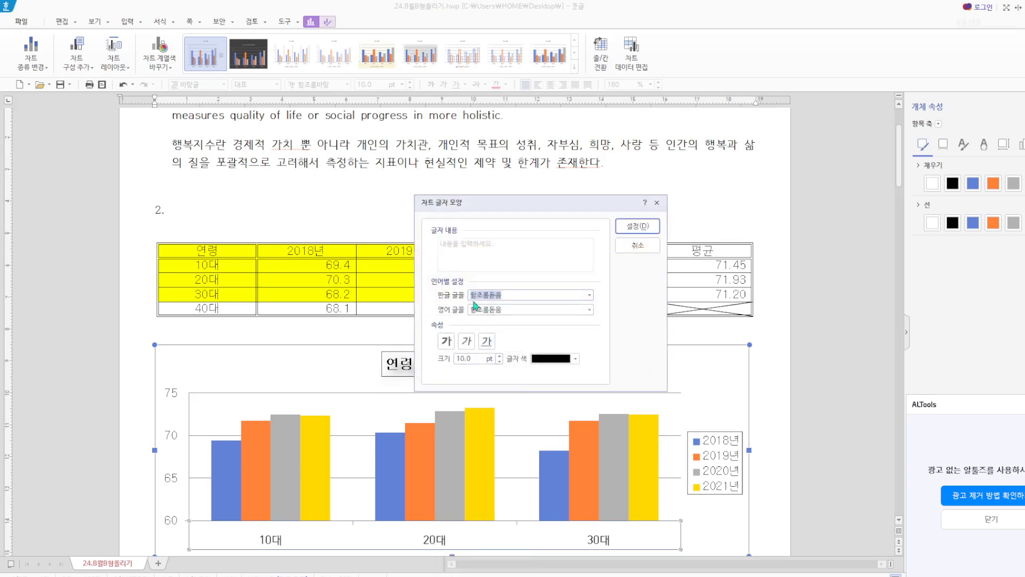
{"action": "type", "text": "굴"}
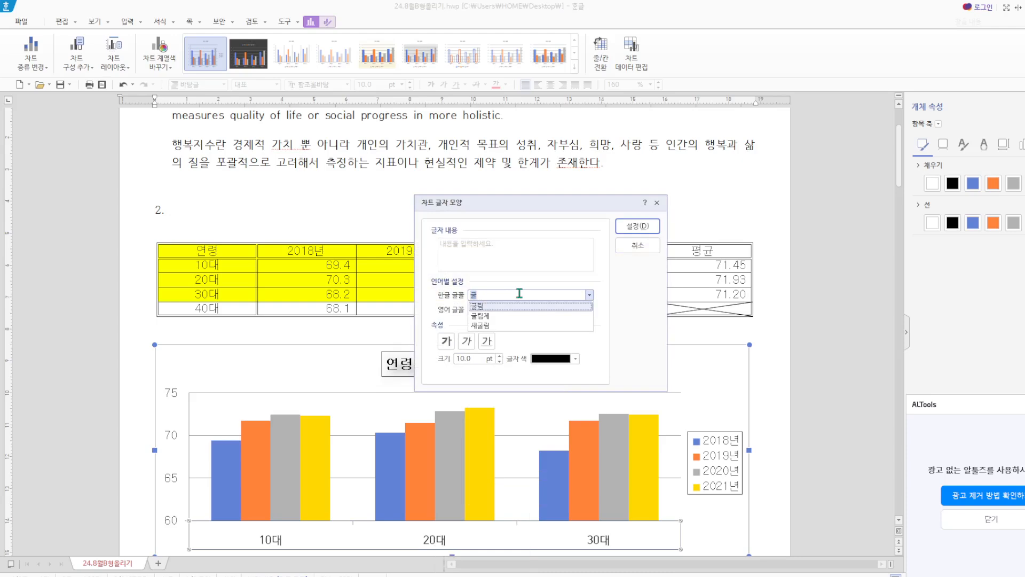
{"action": "key", "text": "Return"}
{"action": "left_click", "coordinate": [506, 313]}
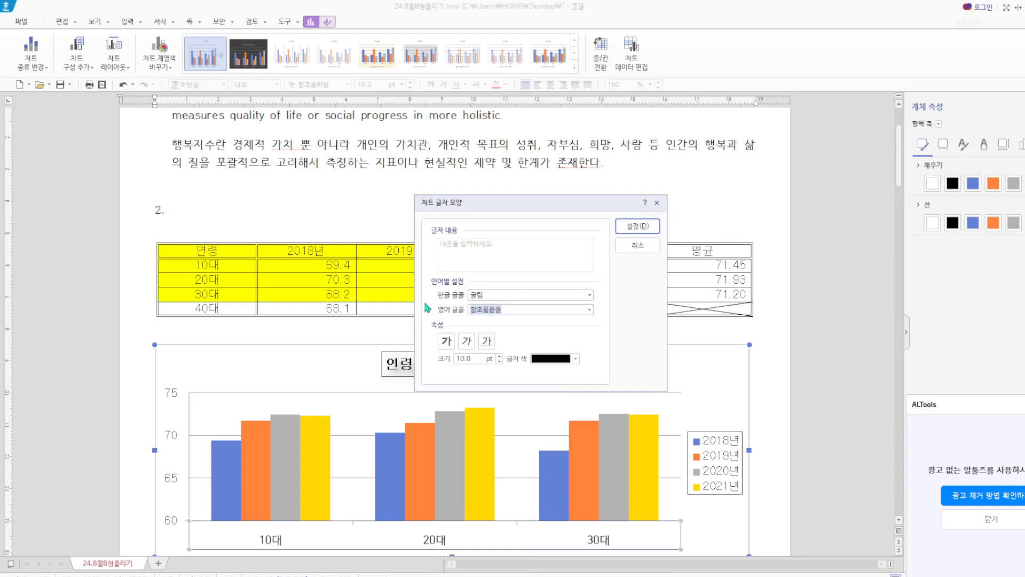
{"action": "type", "text": "굴"}
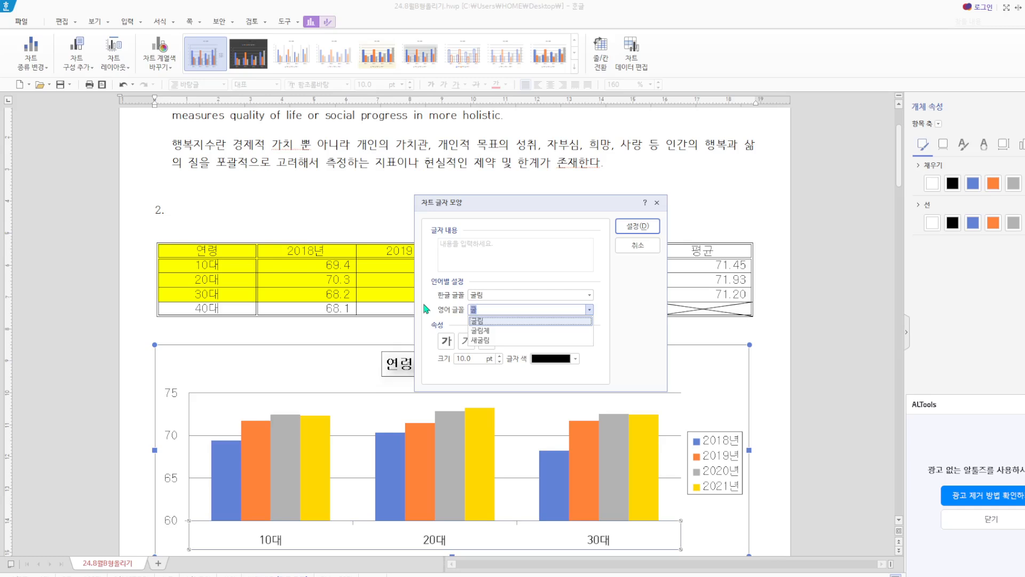
{"action": "left_click", "coordinate": [499, 321]}
{"action": "left_click", "coordinate": [645, 227]}
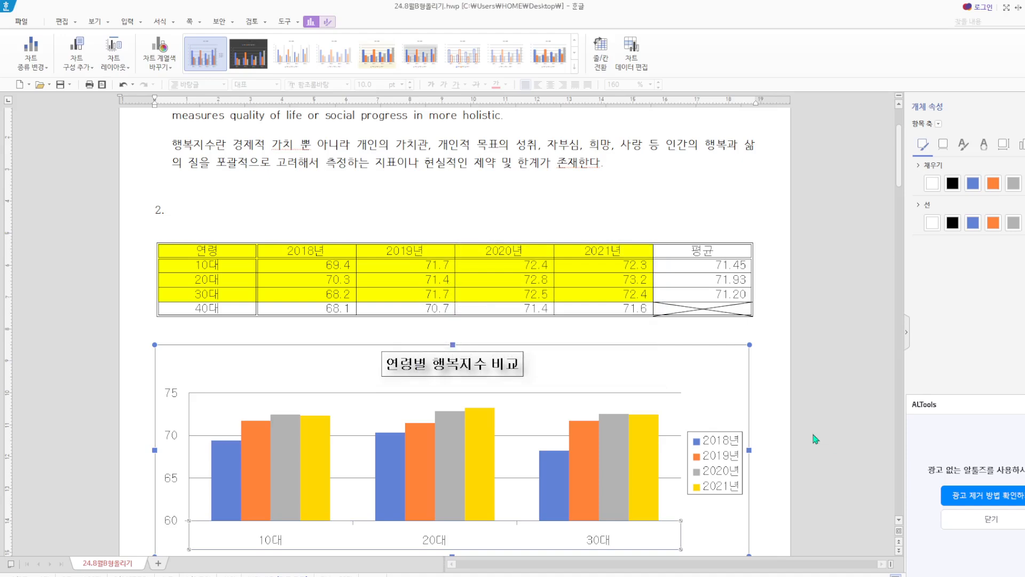
{"action": "left_click", "coordinate": [788, 331]}
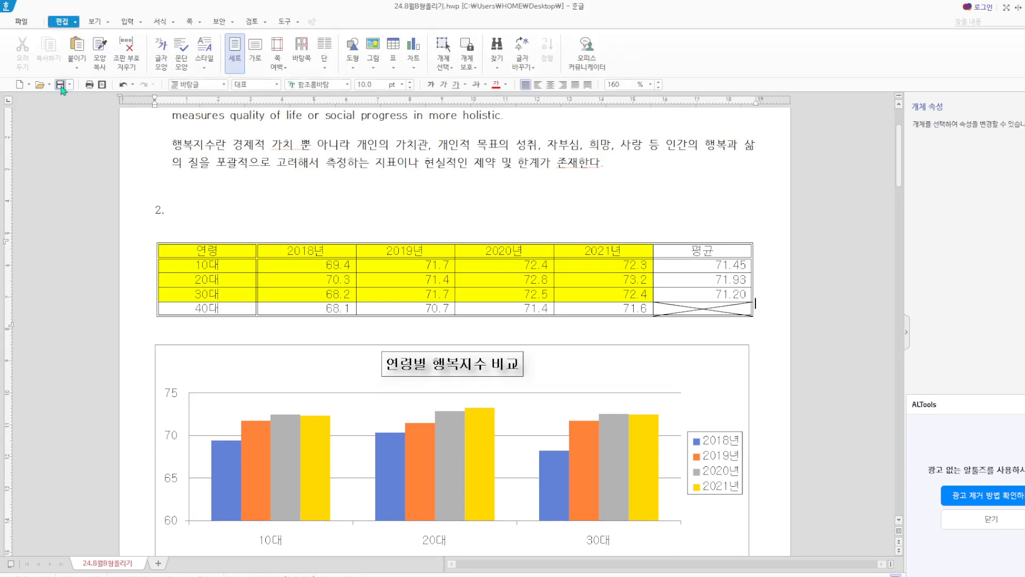
Delete the large teal background rectangle and the blue 행복 word art from item 4's drawing.
{"action": "scroll", "coordinate": [387, 247], "scroll_direction": "up", "scroll_amount": 3}
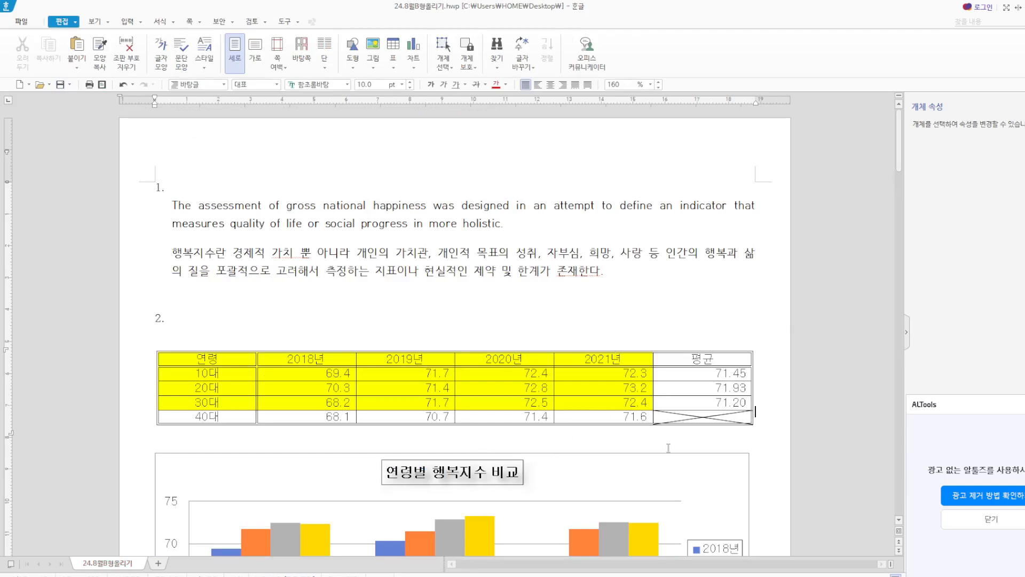
{"action": "scroll", "coordinate": [578, 367], "scroll_direction": "down", "scroll_amount": 12}
{"action": "scroll", "coordinate": [578, 367], "scroll_direction": "down", "scroll_amount": 8}
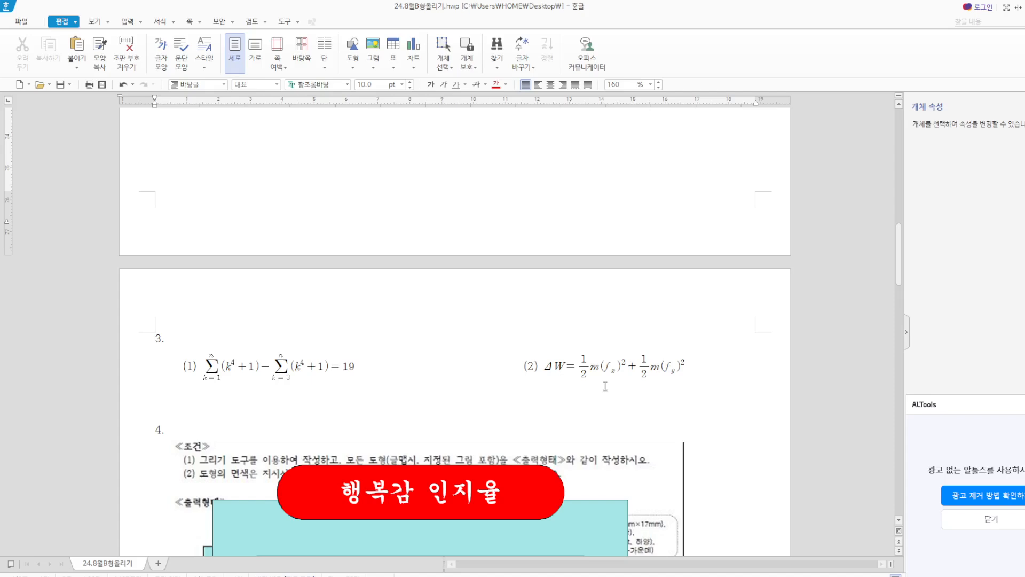
{"action": "scroll", "coordinate": [605, 387], "scroll_direction": "down", "scroll_amount": 12}
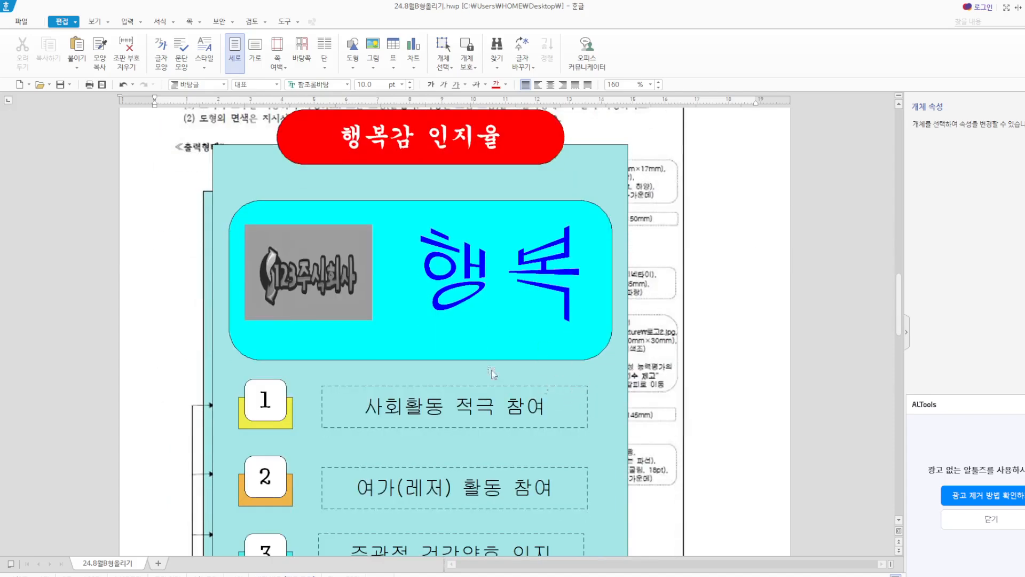
{"action": "scroll", "coordinate": [547, 350], "scroll_direction": "up", "scroll_amount": 3}
{"action": "scroll", "coordinate": [538, 409], "scroll_direction": "down", "scroll_amount": 1}
{"action": "scroll", "coordinate": [541, 331], "scroll_direction": "up", "scroll_amount": 2}
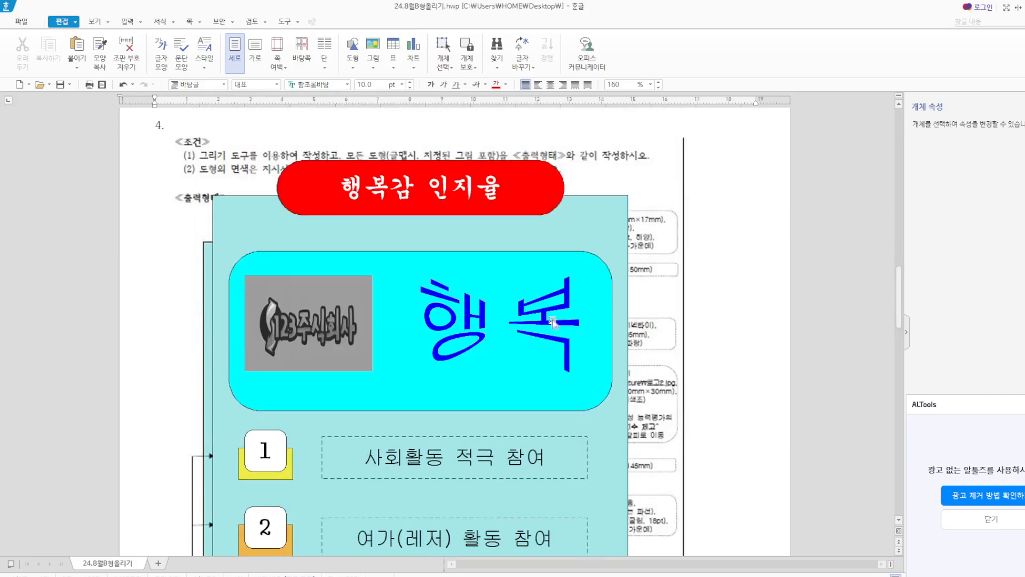
{"action": "left_click", "coordinate": [595, 235]}
{"action": "key", "text": "Delete"}
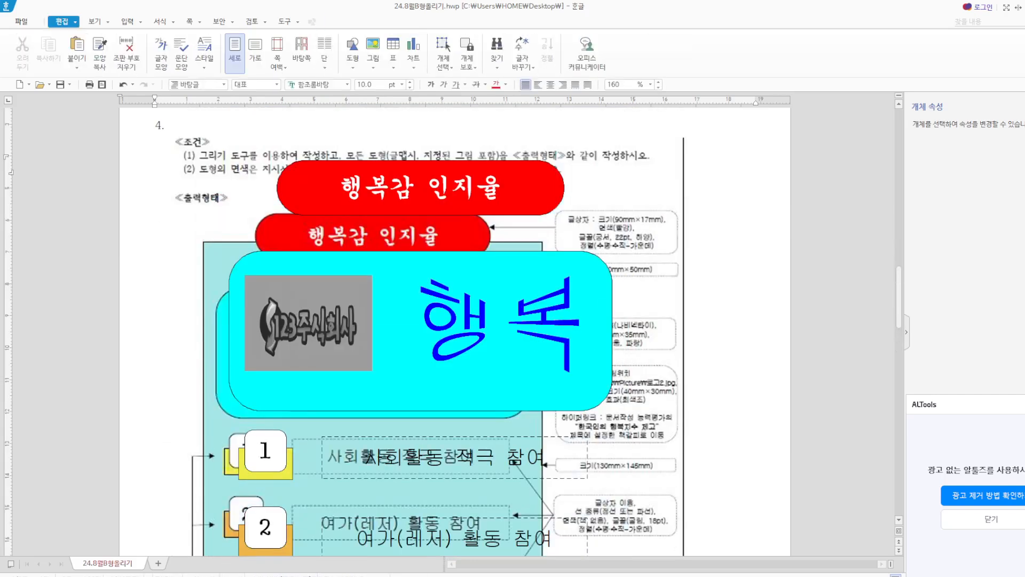
{"action": "left_click", "coordinate": [581, 270]}
{"action": "key", "text": "Delete"}
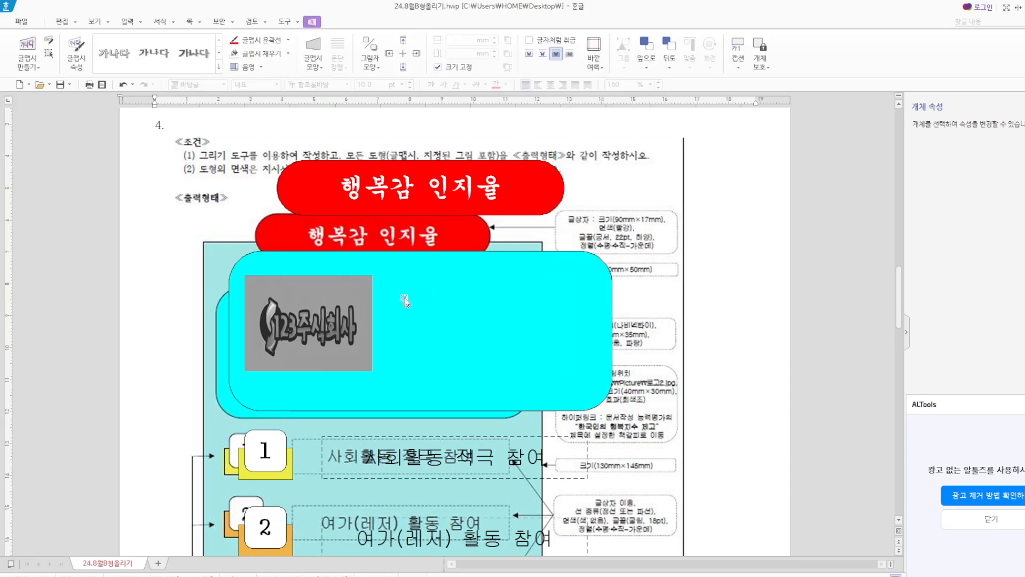
Delete the grey logo picture and the cyan rounded rectangle overlaying item 4's reference image.
{"action": "left_click", "coordinate": [354, 311]}
{"action": "key", "text": "Delete"}
{"action": "left_click", "coordinate": [542, 276]}
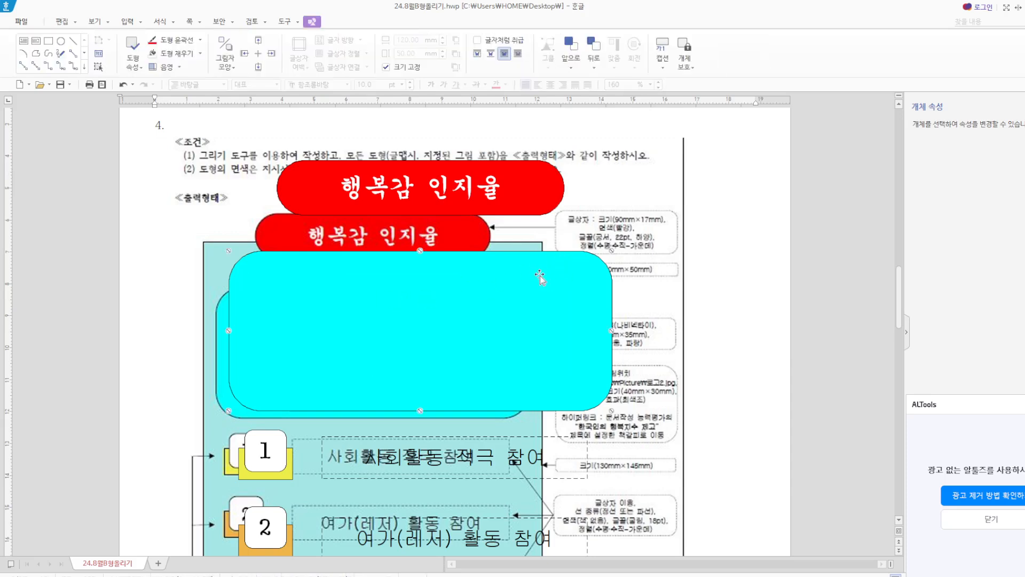
{"action": "key", "text": "Delete"}
{"action": "left_click", "coordinate": [449, 238]}
{"action": "key", "text": "Delete"}
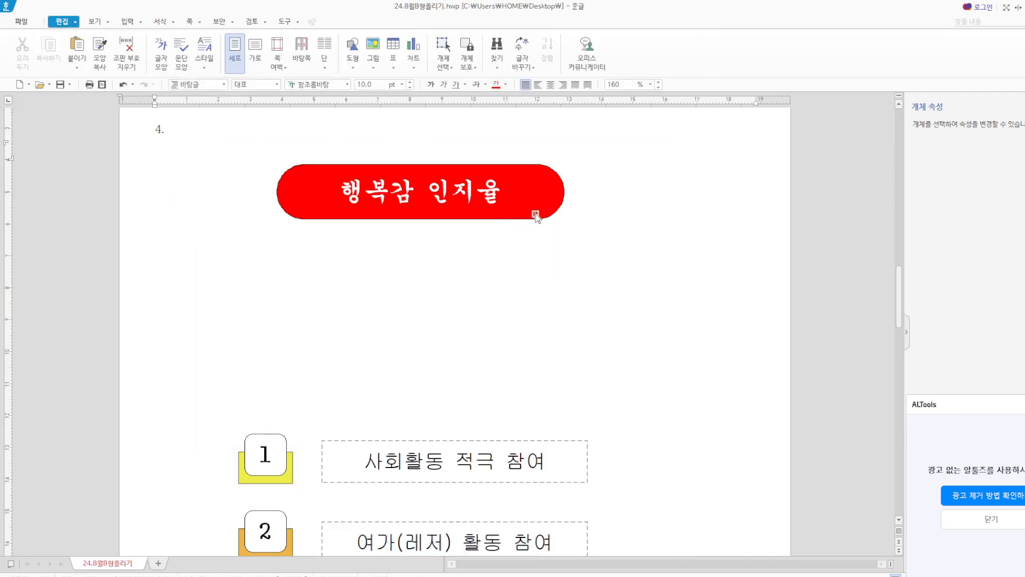
{"action": "left_click", "coordinate": [123, 85]}
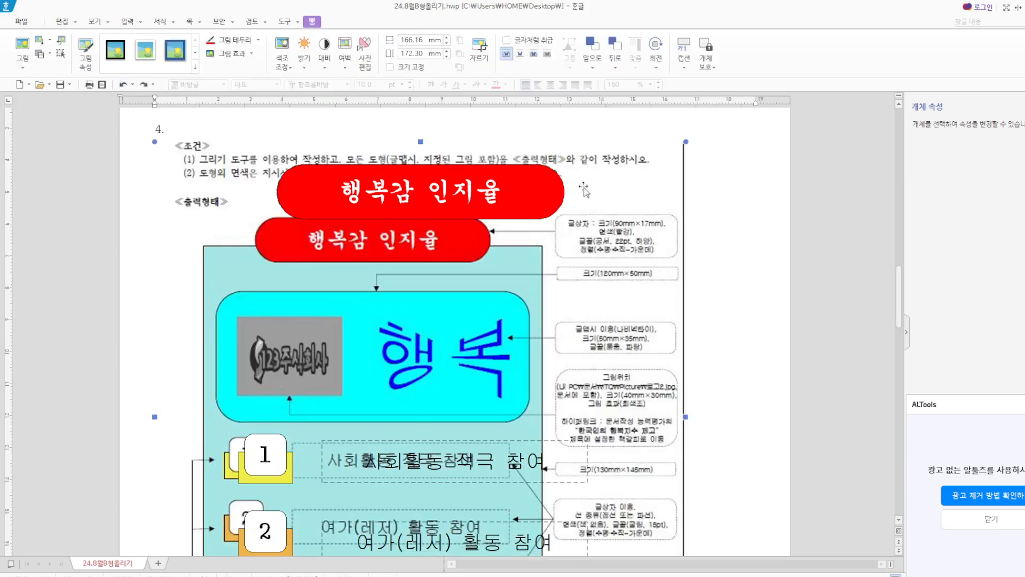
Delete the overlapping red 행복감 인지율 title box and shrink item 4's reference image to about 91 × 95 mm.
{"action": "left_click", "coordinate": [527, 167]}
{"action": "key", "text": "Delete"}
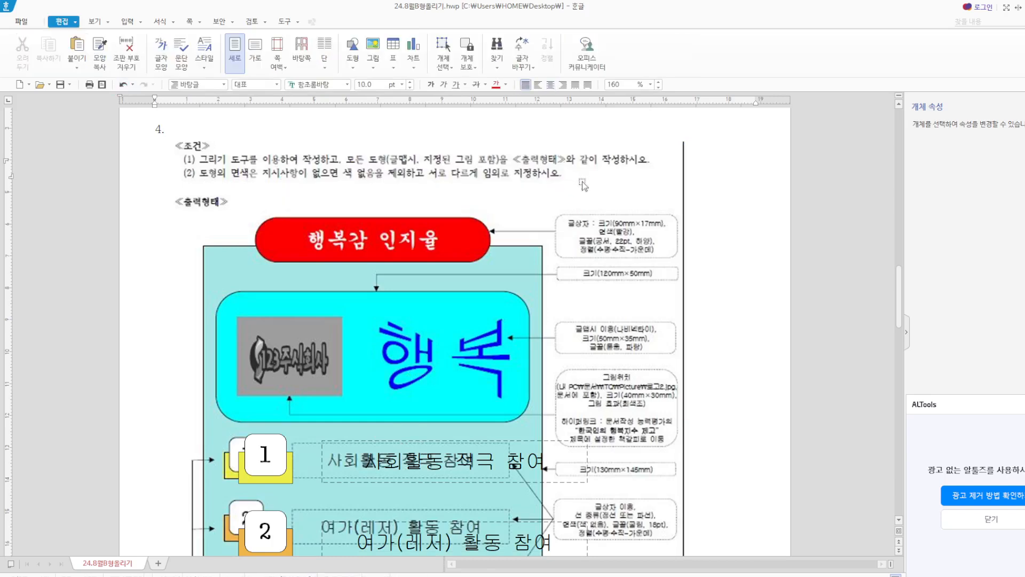
{"action": "scroll", "coordinate": [620, 260], "scroll_direction": "down", "scroll_amount": 3}
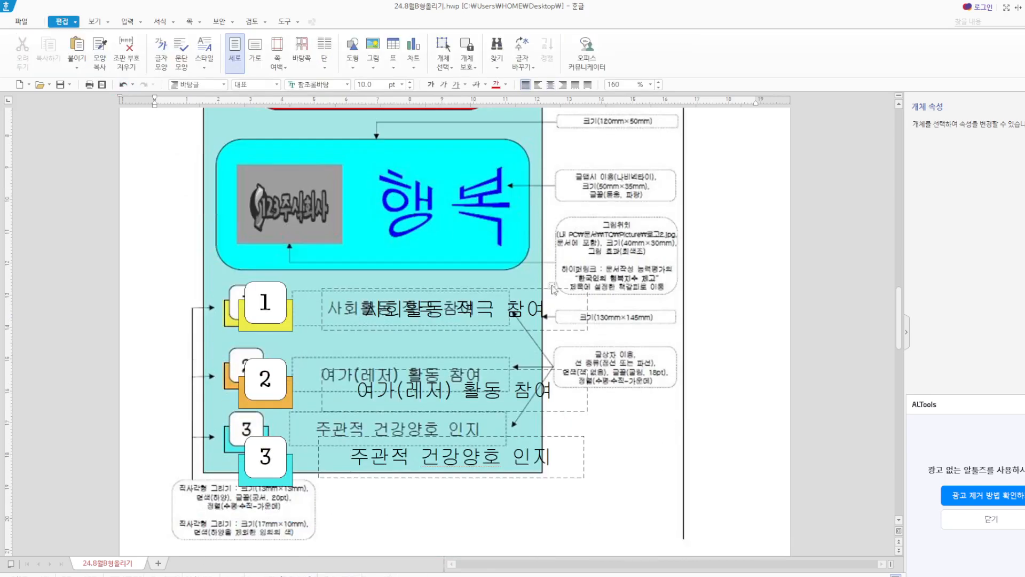
{"action": "left_click", "coordinate": [408, 172]}
{"action": "left_click_drag", "start_coordinate": [683, 541], "coordinate": [447, 410]}
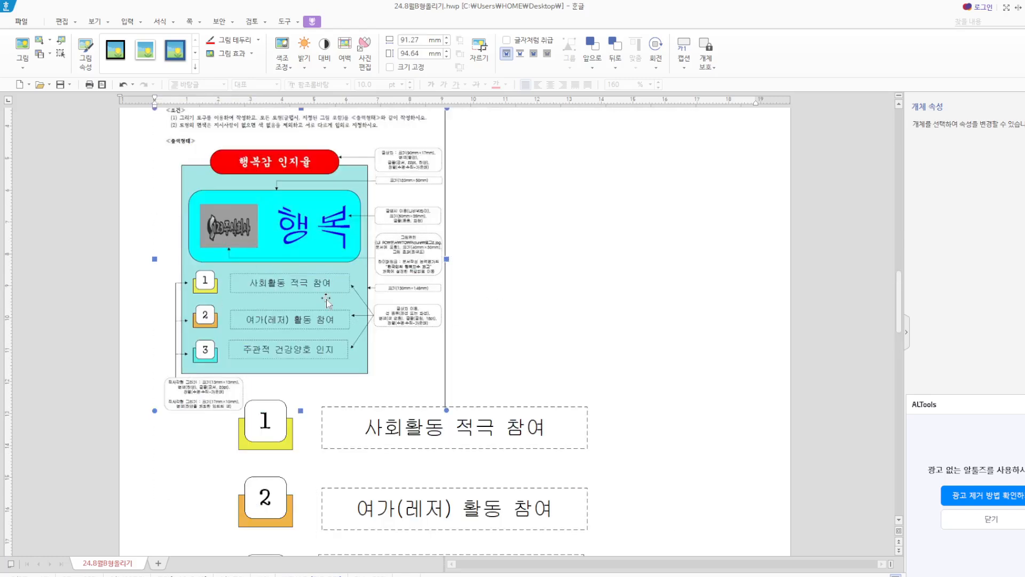
Cut item 4's three dashed text boxes together with the numbered squares 1 to 3 and the coloured rectangles behind them.
{"action": "left_click", "coordinate": [532, 426]}
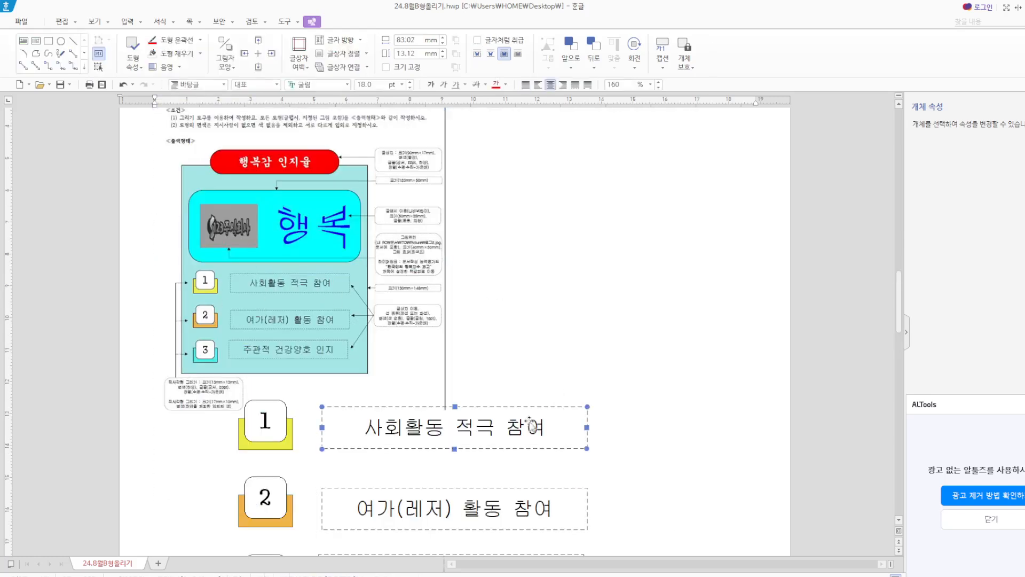
{"action": "left_click", "coordinate": [573, 530], "text": "shift"}
{"action": "scroll", "coordinate": [615, 495], "scroll_direction": "down", "scroll_amount": 4}
{"action": "left_click", "coordinate": [558, 370], "text": "shift"}
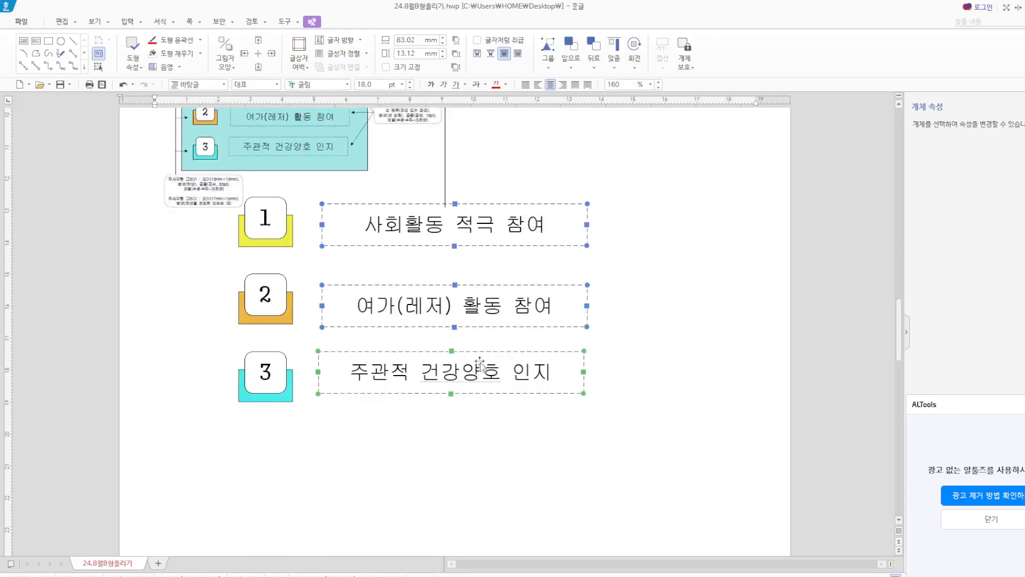
{"action": "left_click", "coordinate": [293, 396], "text": "shift"}
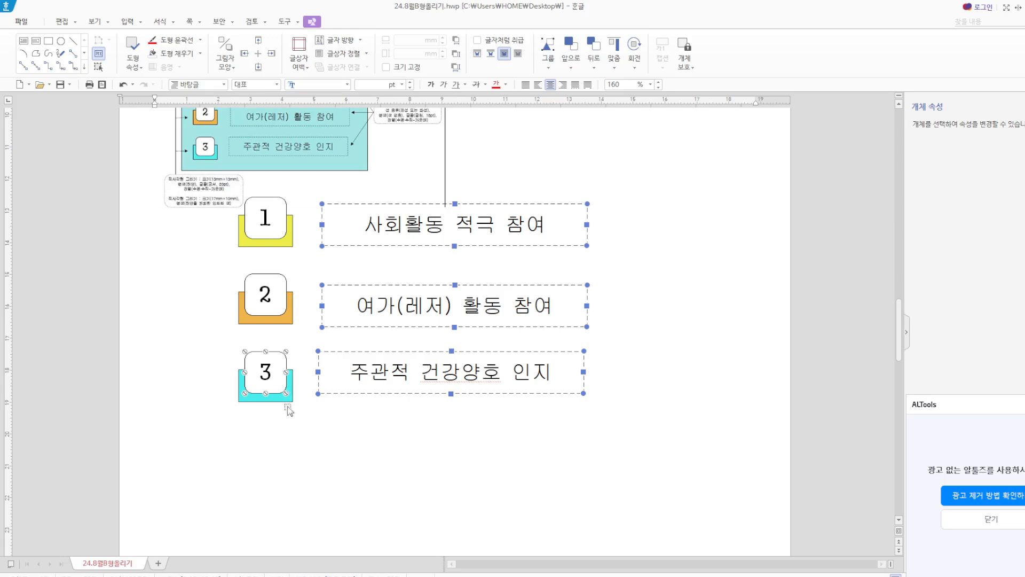
{"action": "left_click", "coordinate": [242, 398], "text": "shift"}
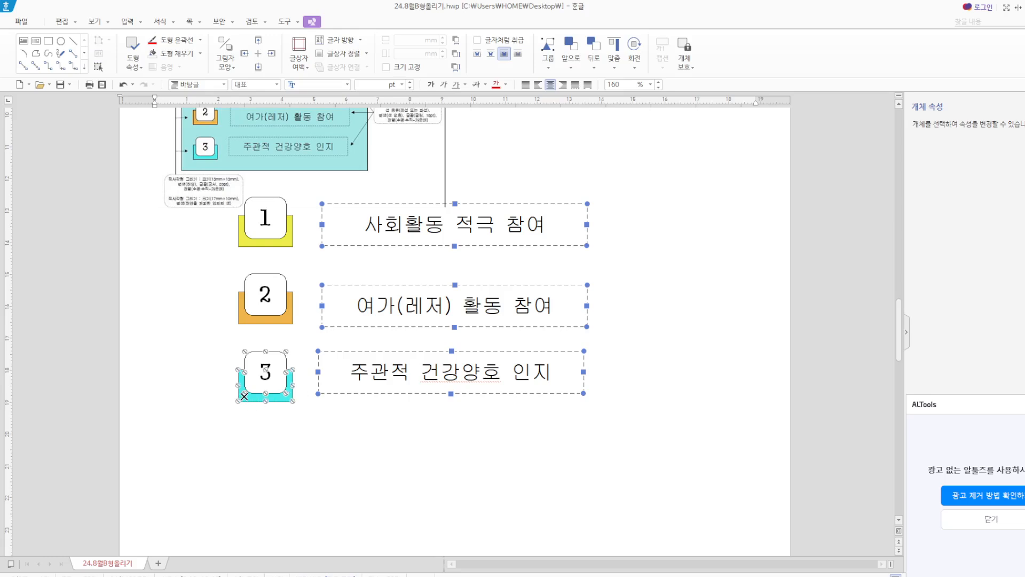
{"action": "left_click", "coordinate": [252, 283], "text": "shift"}
{"action": "left_click", "coordinate": [245, 323], "text": "shift"}
{"action": "left_click", "coordinate": [272, 208], "text": "shift"}
{"action": "left_click", "coordinate": [242, 247], "text": "shift"}
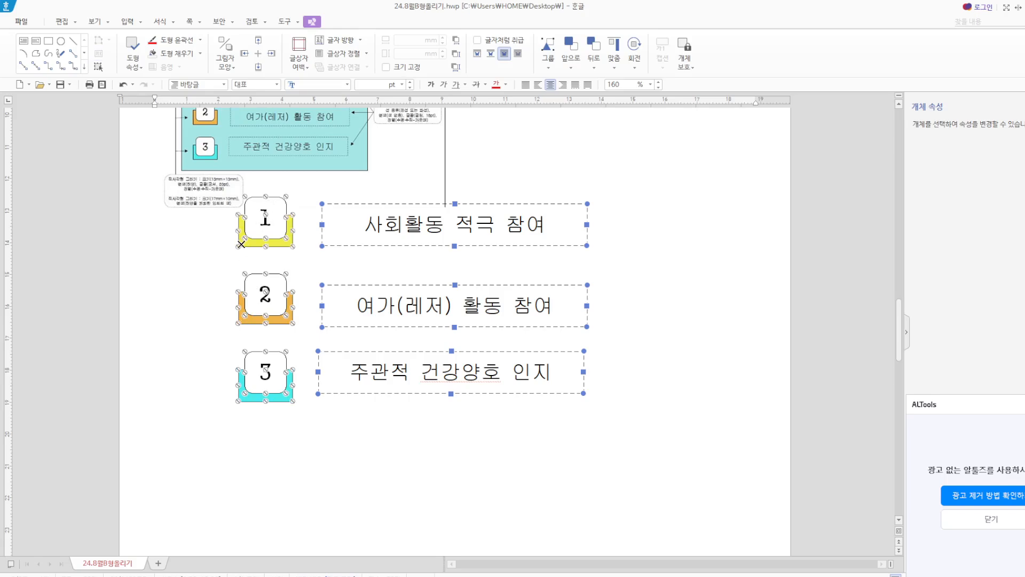
{"action": "key", "text": "ctrl+x"}
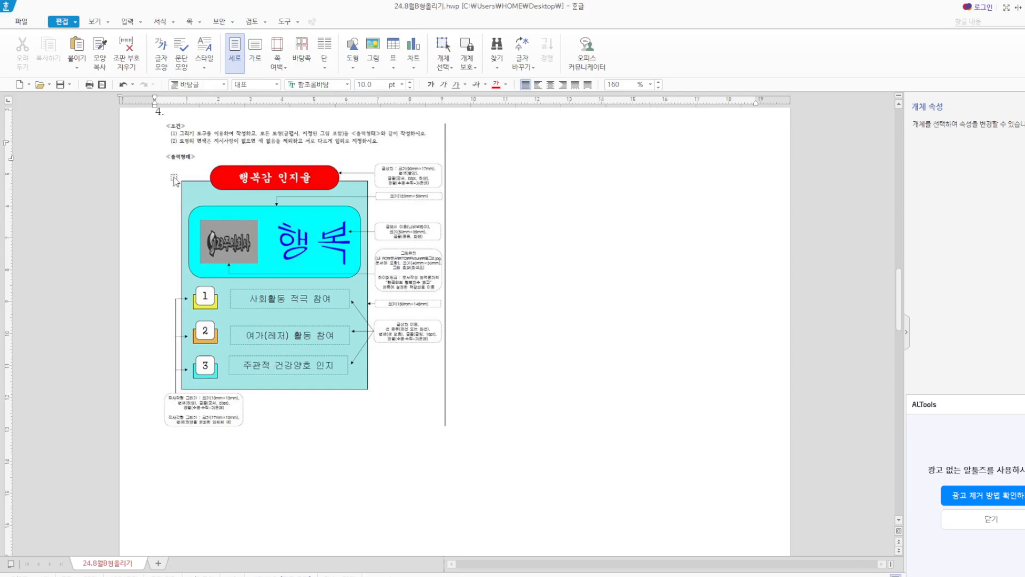
Delete the reference image from item 4.
{"action": "scroll", "coordinate": [373, 388], "scroll_direction": "up", "scroll_amount": 5}
{"action": "left_click", "coordinate": [394, 406]}
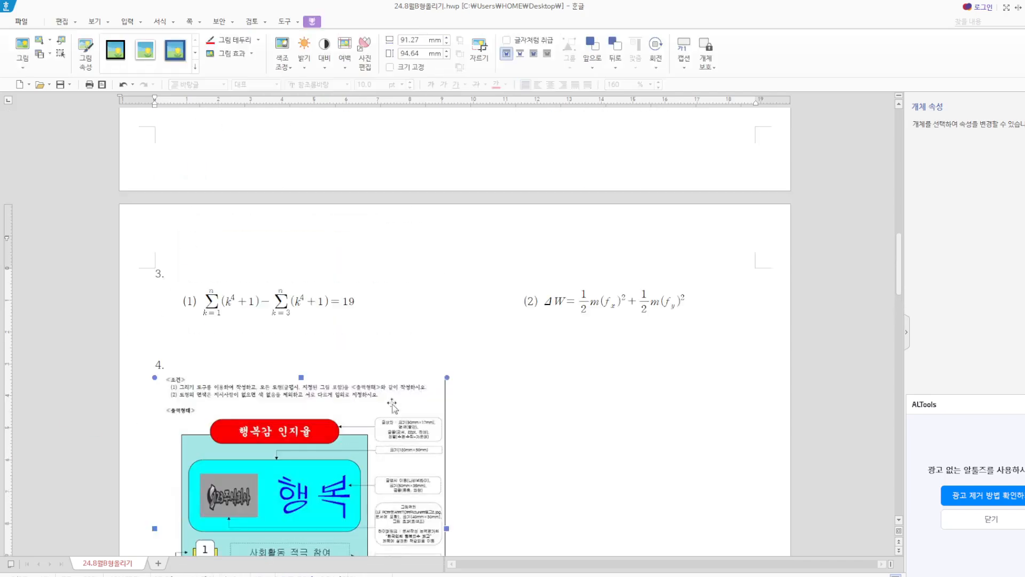
{"action": "key", "text": "Delete"}
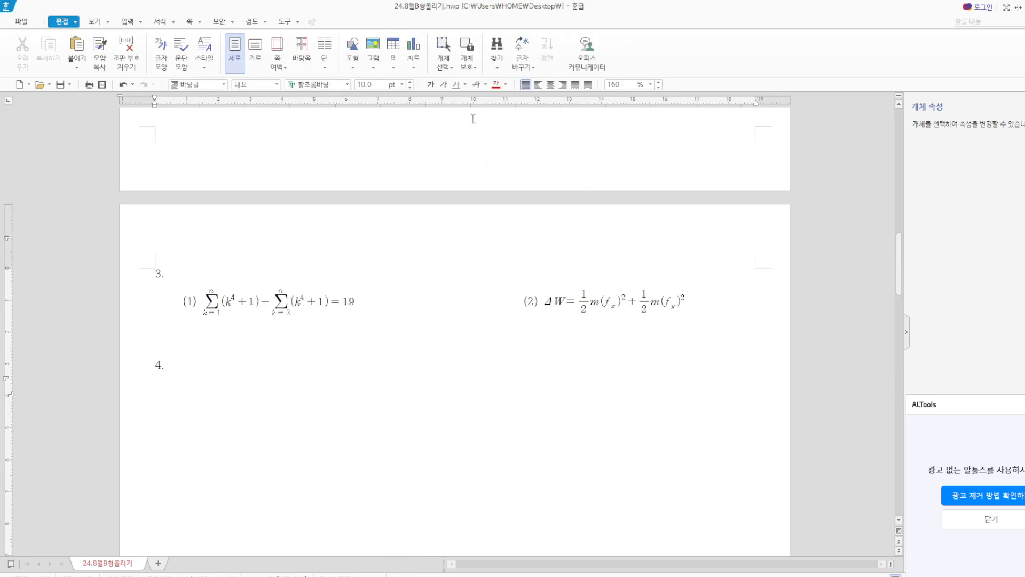
Draw a rectangle about 73 × 38 mm below the item 4 number.
{"action": "left_click", "coordinate": [373, 68]}
{"action": "left_click", "coordinate": [353, 69]}
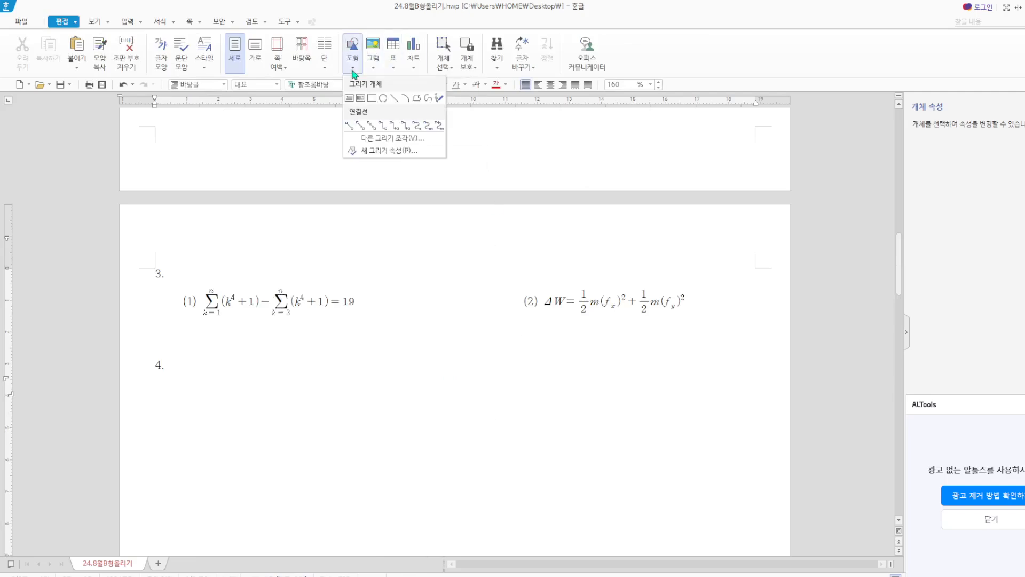
{"action": "left_click", "coordinate": [372, 98]}
{"action": "mouse_move", "coordinate": [254, 383]}
{"action": "left_mouse_down"}
{"action": "mouse_move", "coordinate": [302, 460]}
{"action": "mouse_move", "coordinate": [488, 506]}
{"action": "left_mouse_up"}
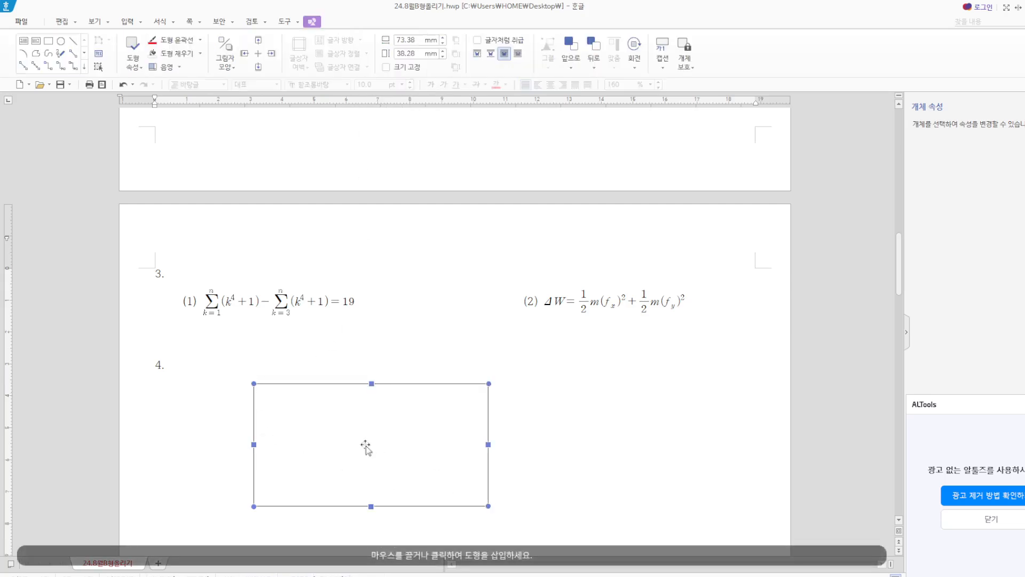
Set the rectangle's width to 130 mm and height to 142 mm, and lock its size.
{"action": "double_click", "coordinate": [366, 445]}
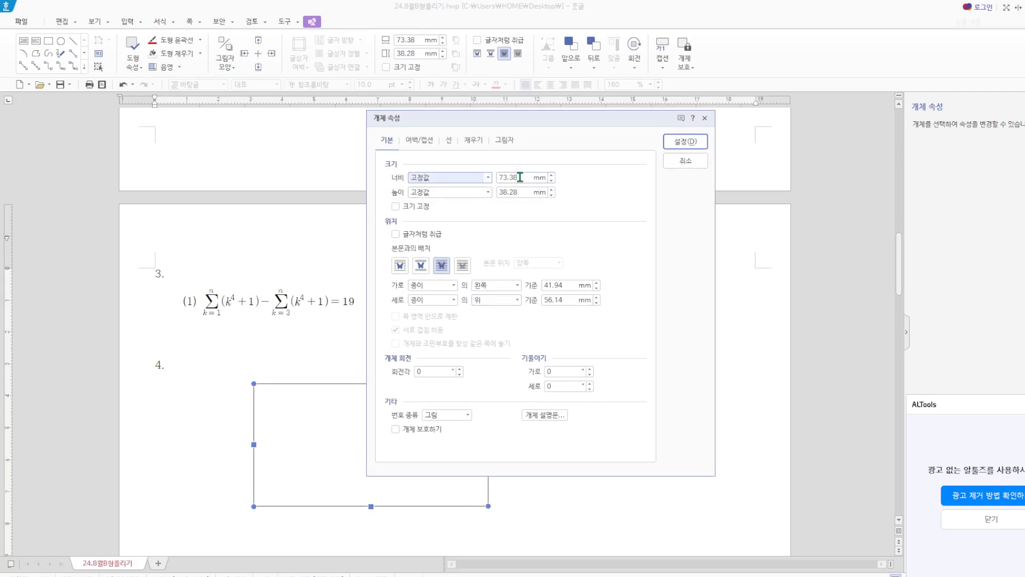
{"action": "left_click_drag", "start_coordinate": [522, 178], "coordinate": [473, 176]}
{"action": "type", "text": "130"}
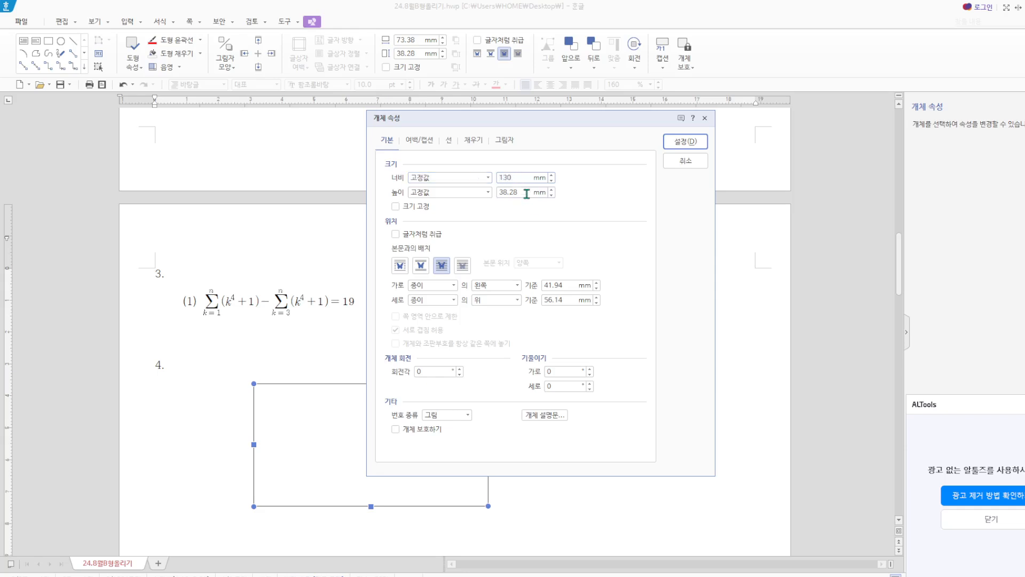
{"action": "key", "text": "Tab"}
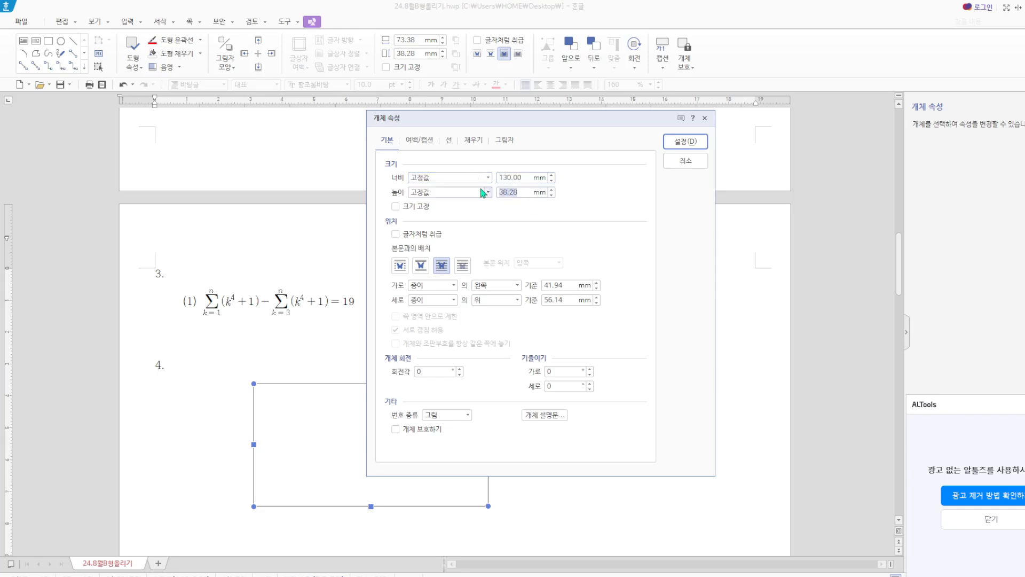
{"action": "type", "text": "142"}
{"action": "left_click", "coordinate": [396, 207]}
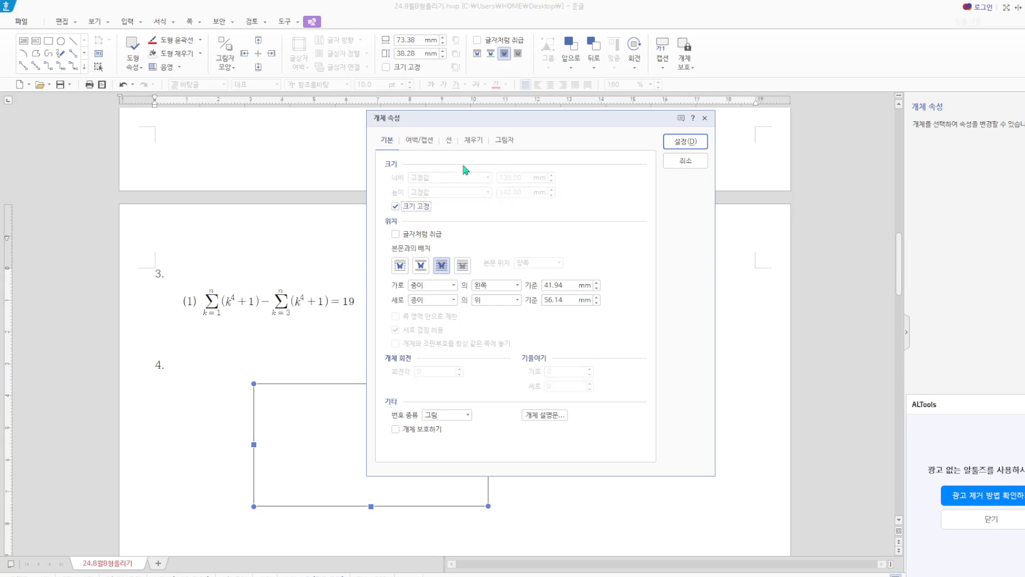
Fill the large rectangle with light tan and move it slightly down and to the left under item 4.
{"action": "left_click", "coordinate": [474, 140]}
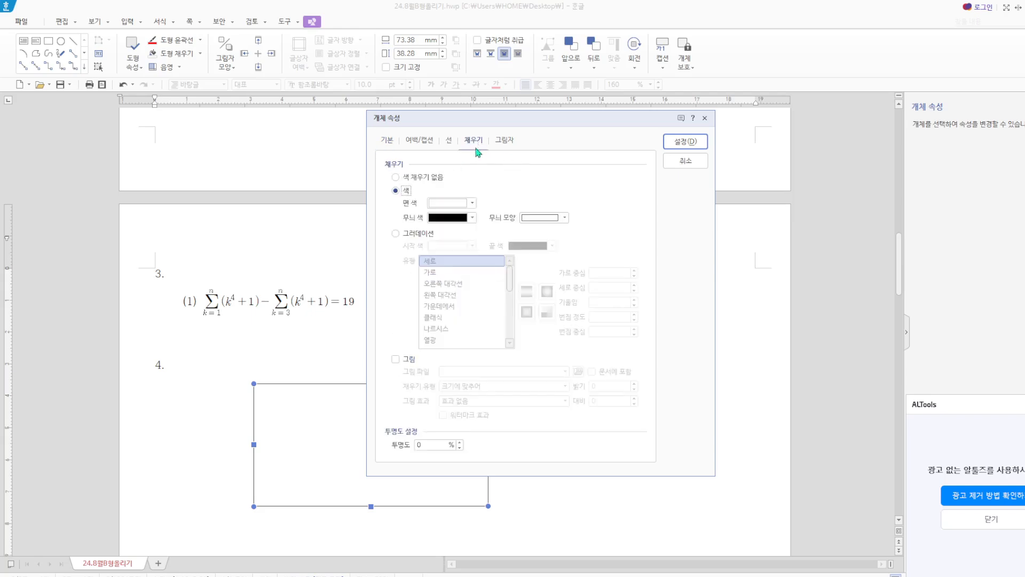
{"action": "left_click", "coordinate": [464, 203]}
{"action": "left_click", "coordinate": [460, 263]}
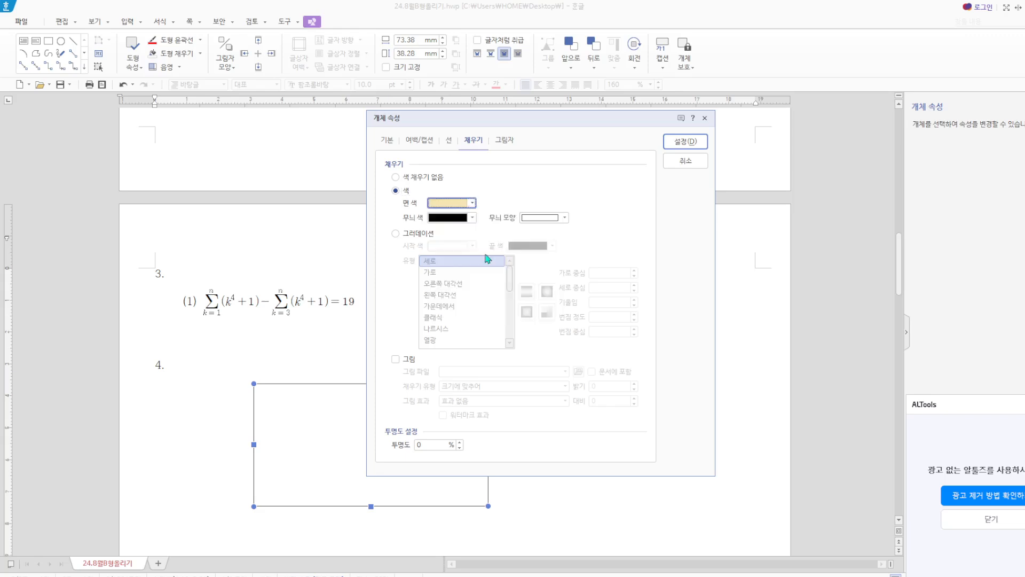
{"action": "left_click", "coordinate": [675, 150]}
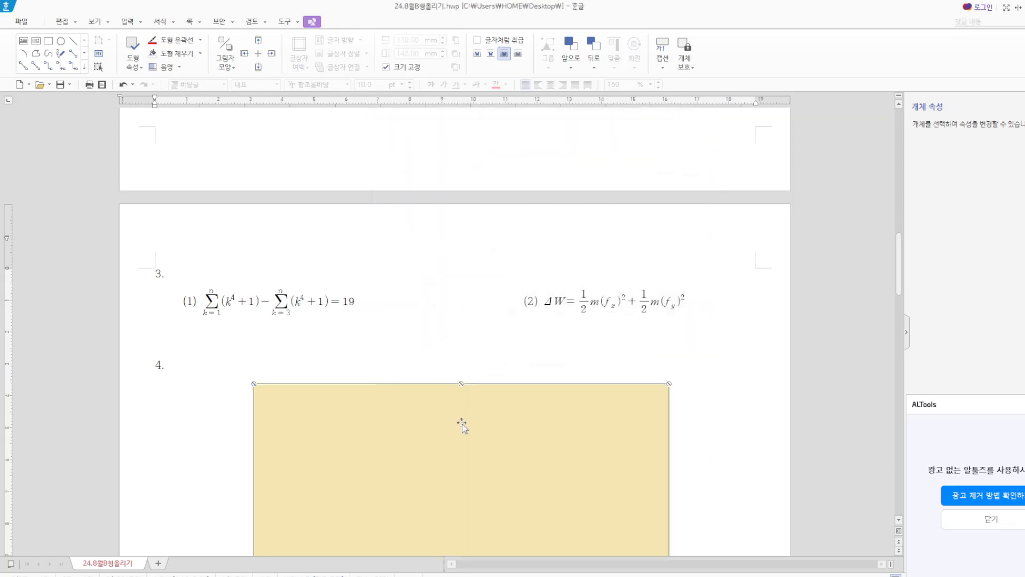
{"action": "left_click_drag", "start_coordinate": [461, 425], "coordinate": [416, 445]}
{"action": "left_click", "coordinate": [414, 369]}
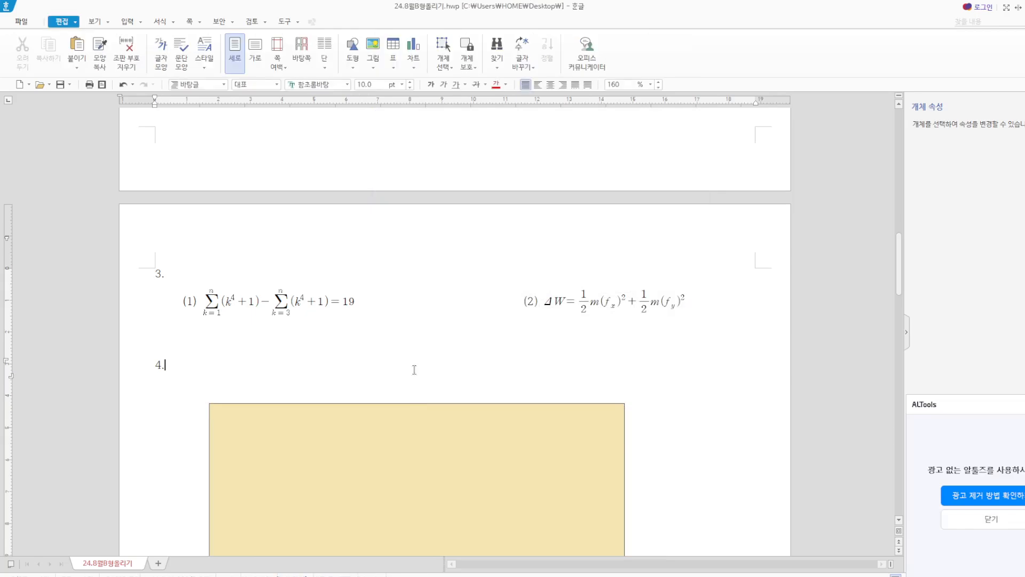
Draw a text box about 98 × 15 mm across the tan rectangle's upper edge and enter 행복감 인지율.
{"action": "left_click", "coordinate": [352, 69]}
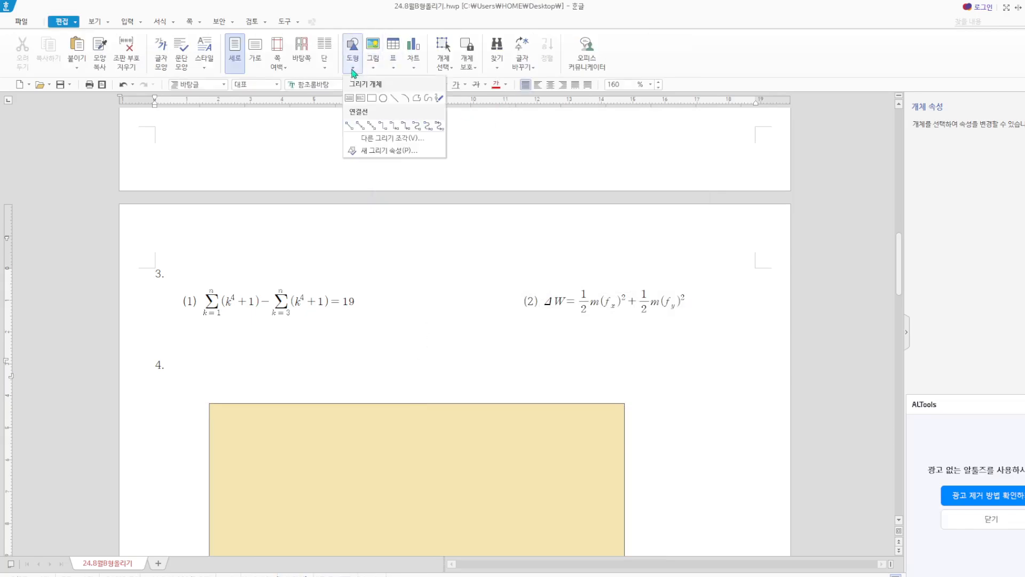
{"action": "left_click", "coordinate": [350, 99]}
{"action": "mouse_move", "coordinate": [273, 381]}
{"action": "left_mouse_down"}
{"action": "mouse_move", "coordinate": [333, 420]}
{"action": "mouse_move", "coordinate": [584, 428]}
{"action": "left_mouse_up"}
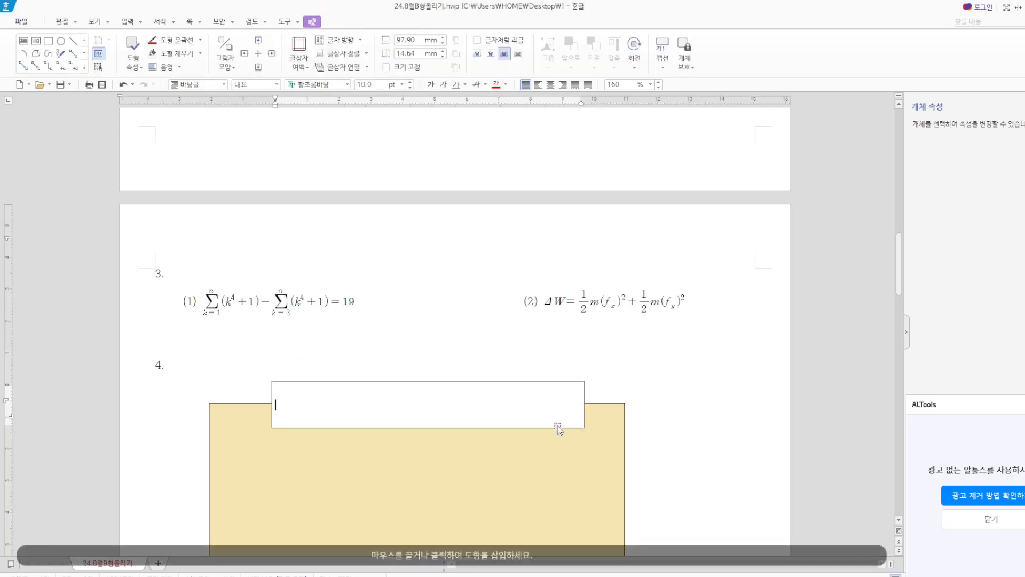
{"action": "type", "text": "행복감 이"}
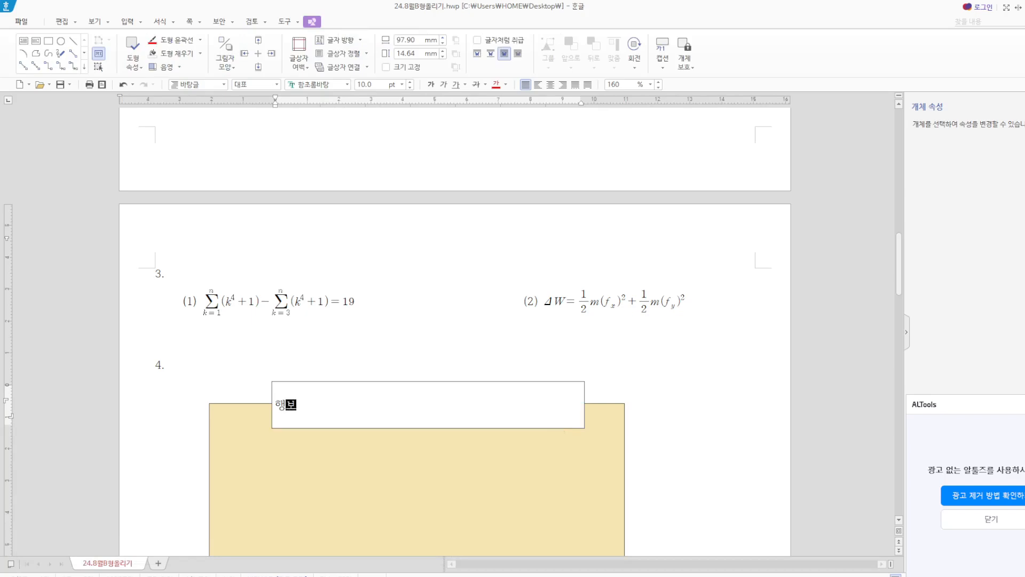
{"action": "type", "text": "ㄴ지ㅇㅜㄹ"}
Format the 행복감 인지율 title as centred 궁서 text at 22 pt in white.
{"action": "left_click_drag", "start_coordinate": [347, 407], "coordinate": [264, 401]}
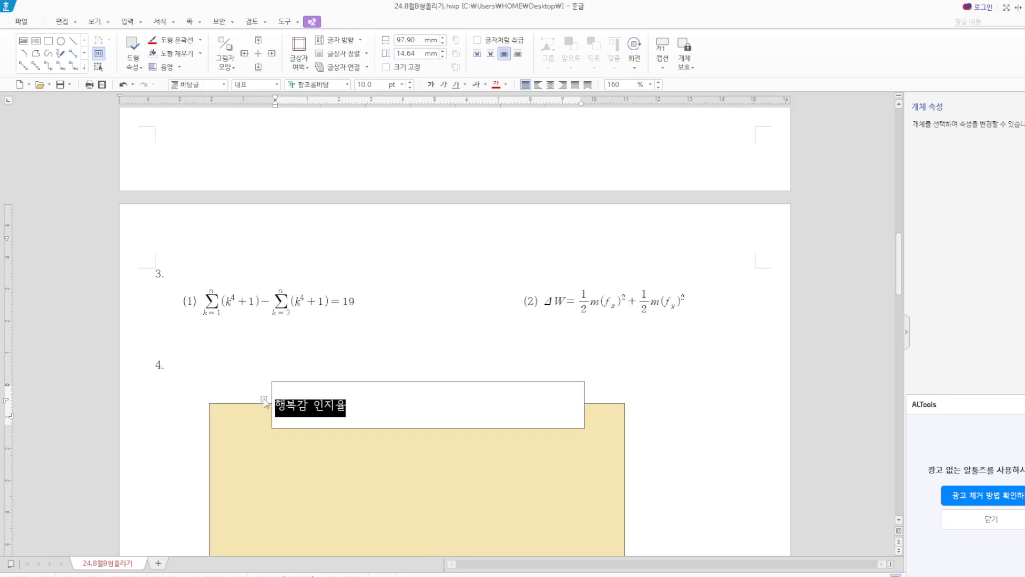
{"action": "left_click", "coordinate": [551, 85]}
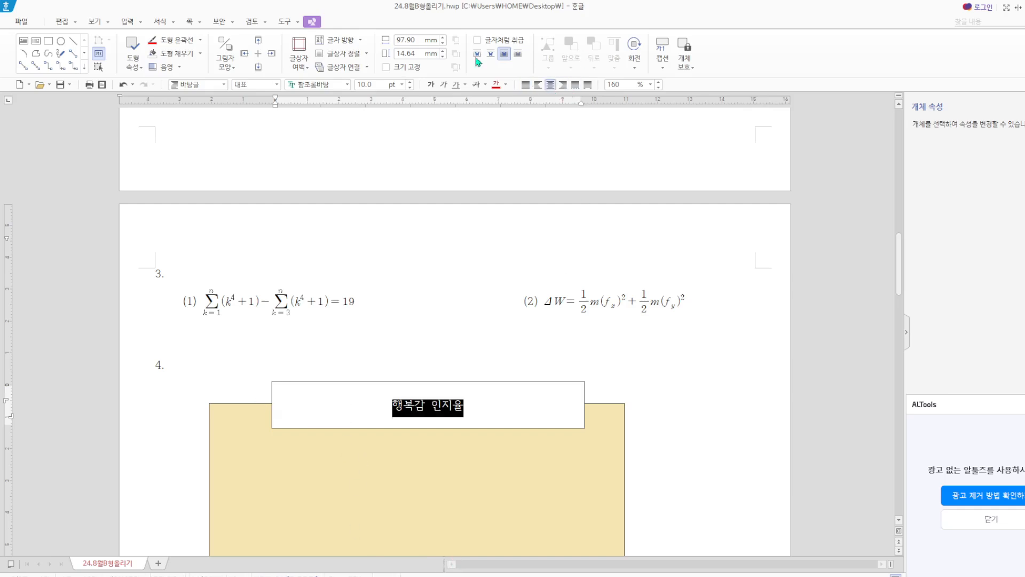
{"action": "left_click", "coordinate": [336, 84]}
{"action": "type", "text": "궁서"}
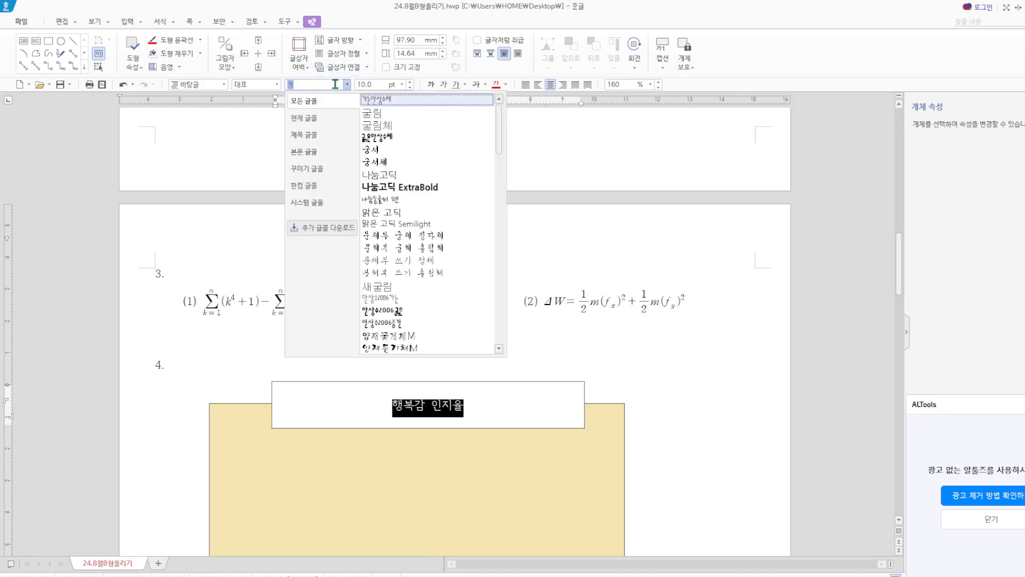
{"action": "key", "text": "Return"}
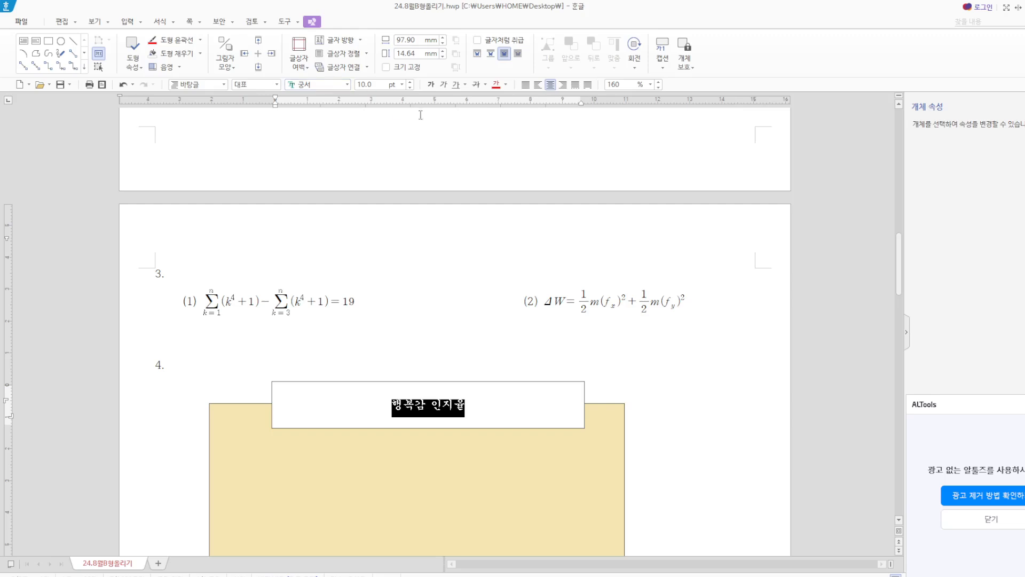
{"action": "left_click", "coordinate": [380, 86]}
{"action": "type", "text": "22"}
{"action": "key", "text": "Return"}
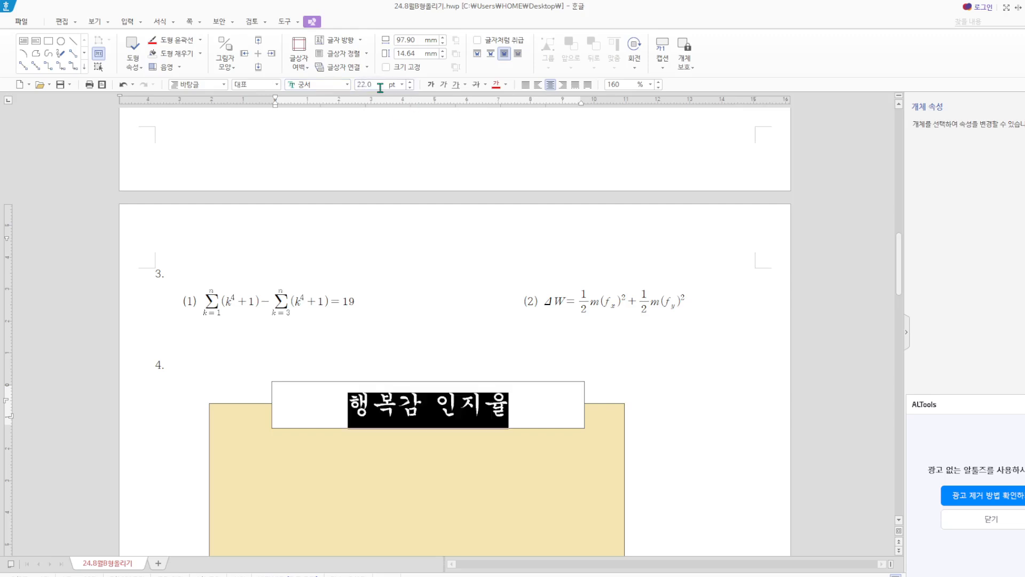
{"action": "left_click", "coordinate": [506, 84]}
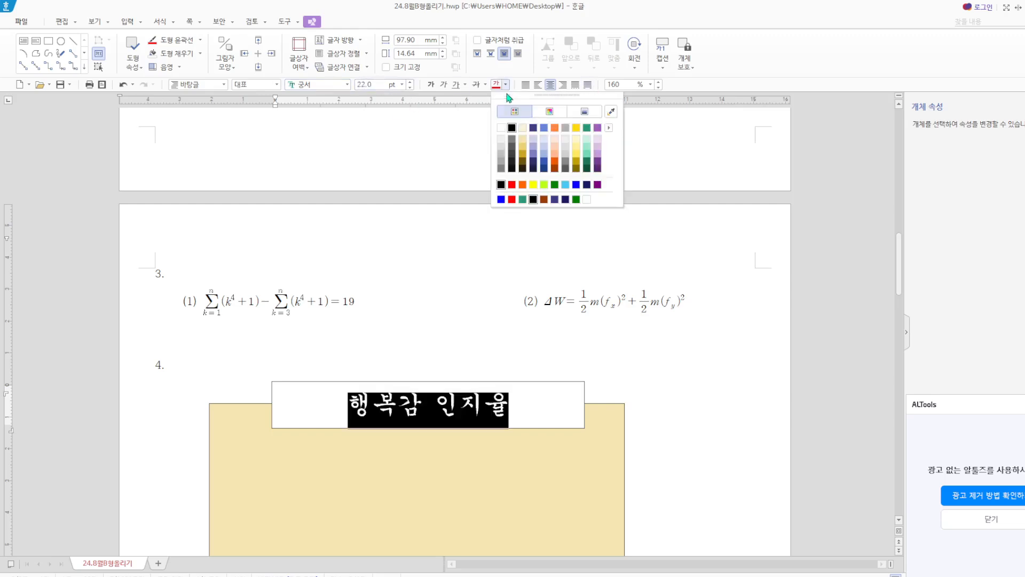
{"action": "left_click", "coordinate": [511, 127]}
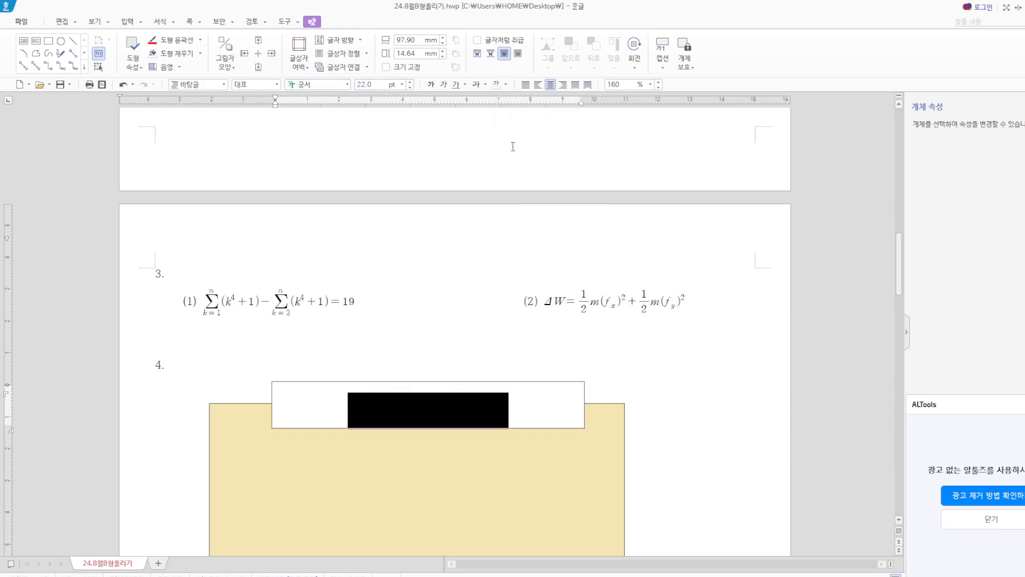
Set the title text box to 90 mm wide and 17 mm high, and lock its size.
{"action": "left_click", "coordinate": [558, 382]}
{"action": "double_click", "coordinate": [557, 385]}
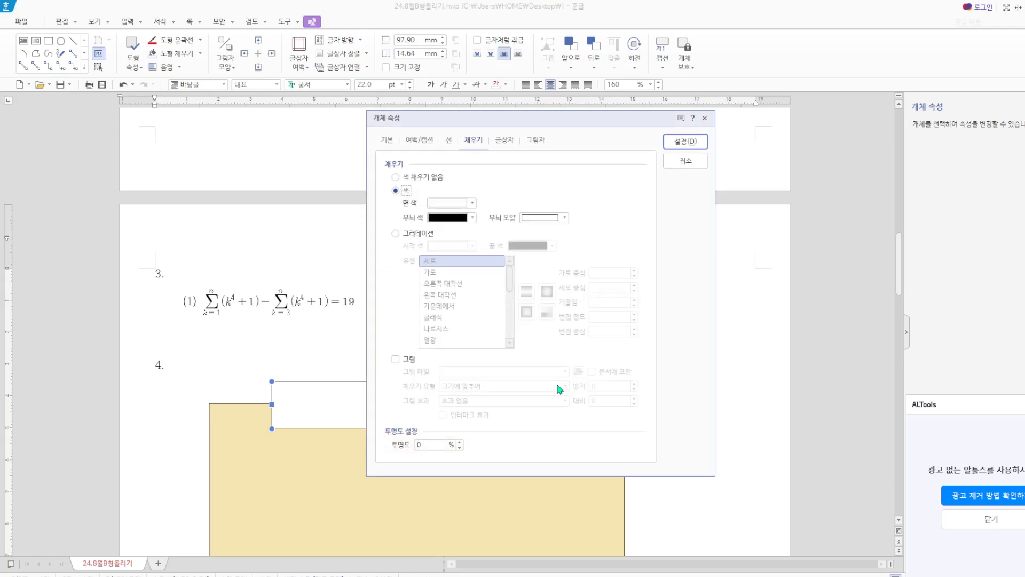
{"action": "left_click", "coordinate": [387, 139]}
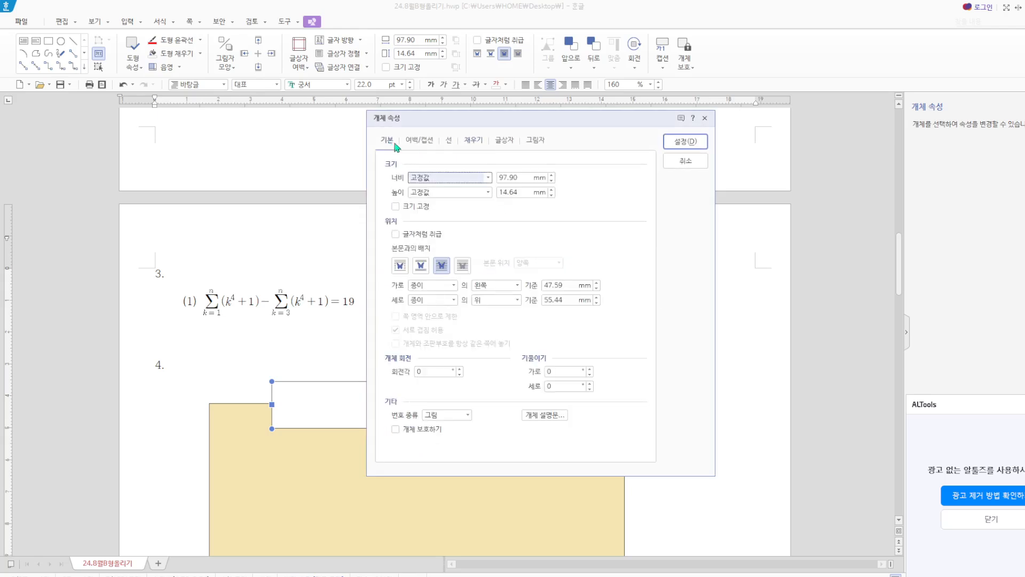
{"action": "left_click_drag", "start_coordinate": [523, 178], "coordinate": [492, 196]}
{"action": "type", "text": "90"}
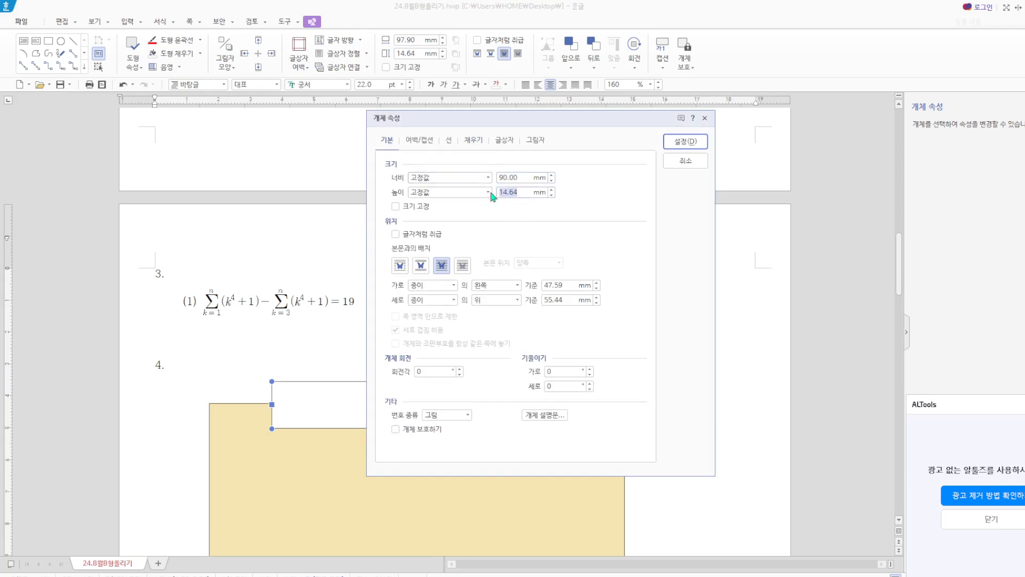
{"action": "type", "text": "17"}
{"action": "left_click", "coordinate": [399, 207]}
Give the title text box semicircular (반원) ends and a red fill.
{"action": "left_click", "coordinate": [449, 142]}
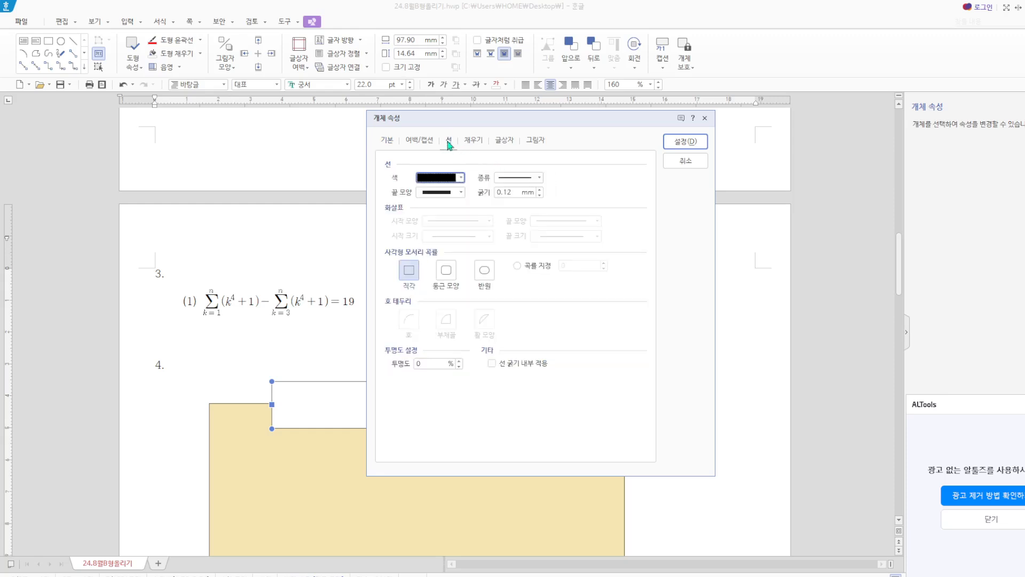
{"action": "left_click", "coordinate": [486, 284]}
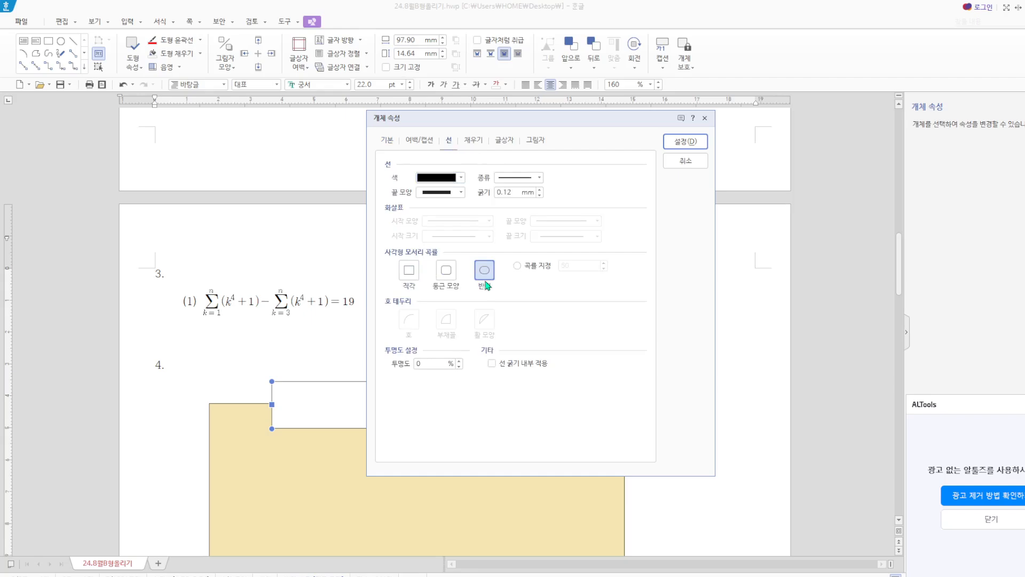
{"action": "left_click", "coordinate": [473, 140]}
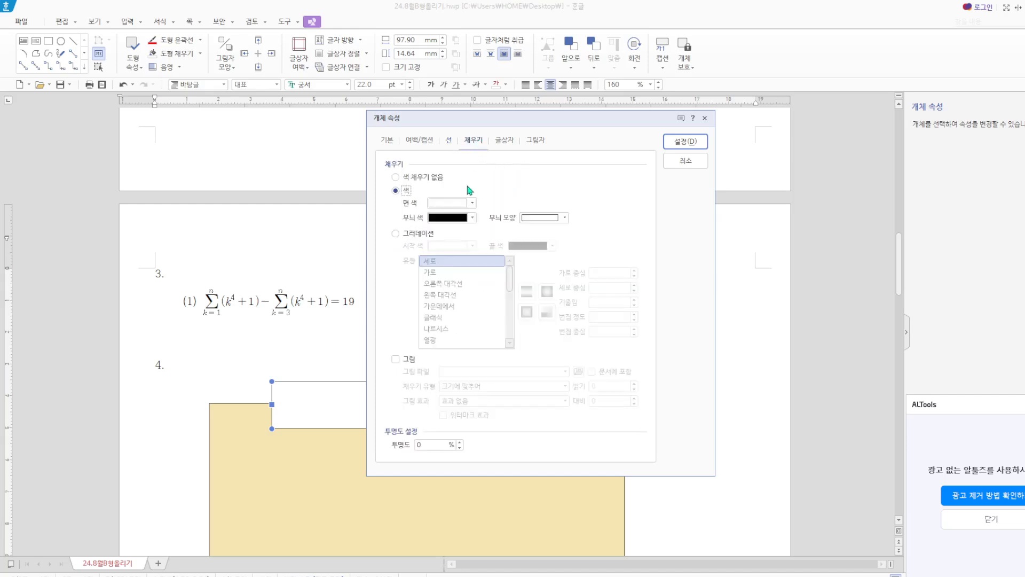
{"action": "left_click", "coordinate": [454, 203]}
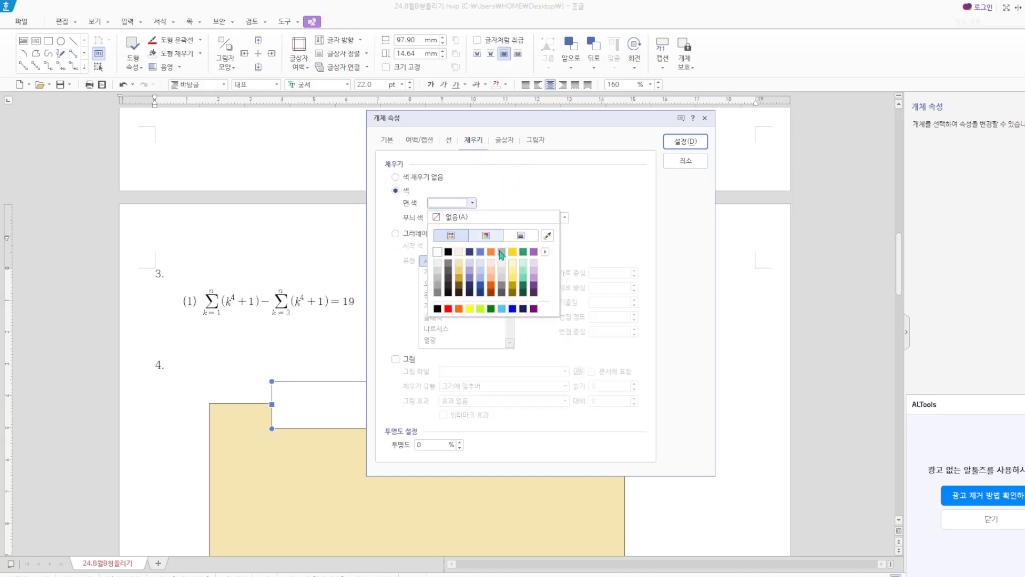
{"action": "left_click", "coordinate": [449, 315]}
{"action": "left_click", "coordinate": [694, 145]}
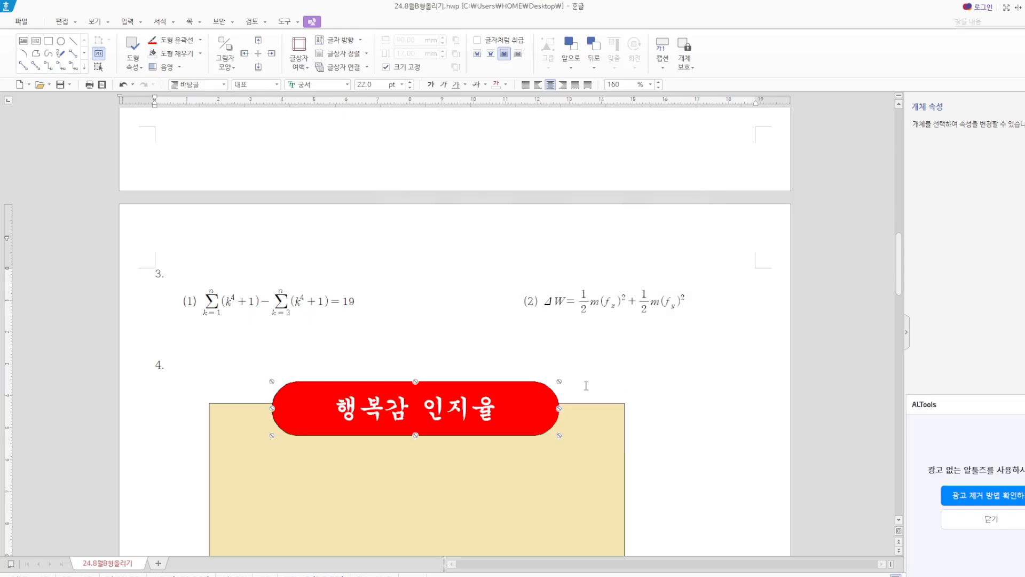
{"action": "left_click", "coordinate": [697, 394]}
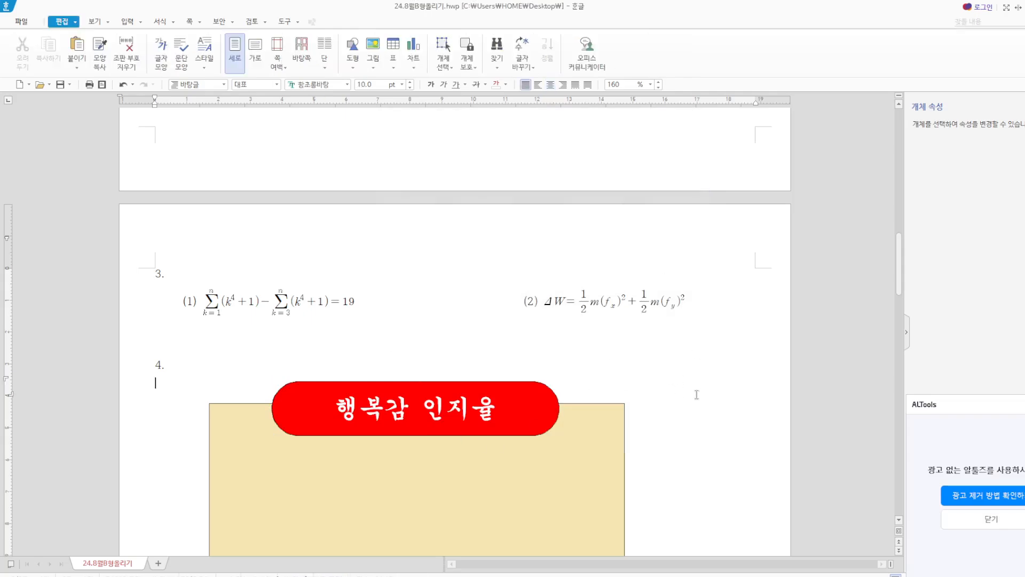
Draw a rectangle about 100 × 34 mm inside the tan rectangle, below the red title box.
{"action": "left_click", "coordinate": [353, 53]}
{"action": "left_click", "coordinate": [377, 107]}
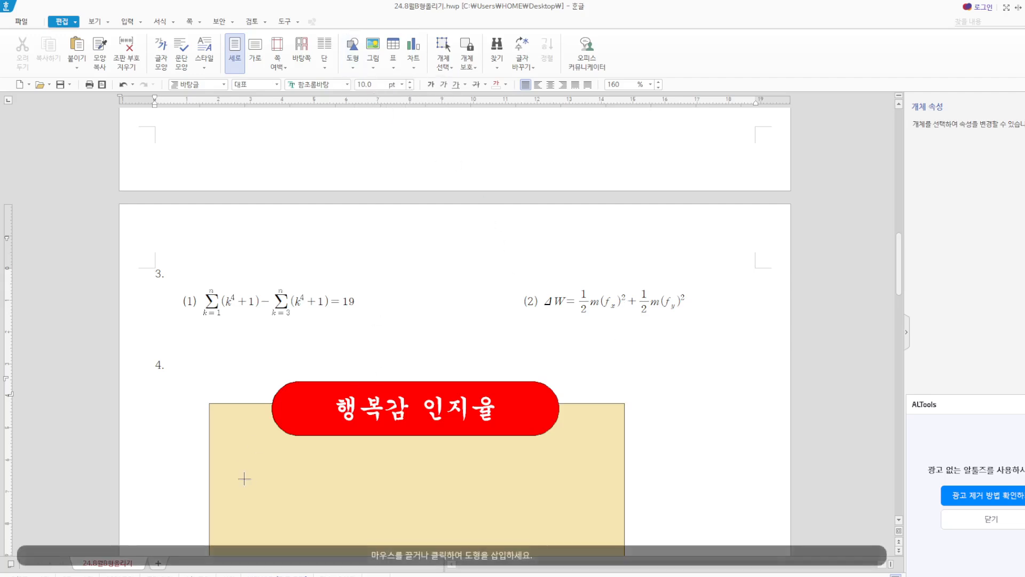
{"action": "left_click_drag", "start_coordinate": [242, 461], "coordinate": [562, 553]}
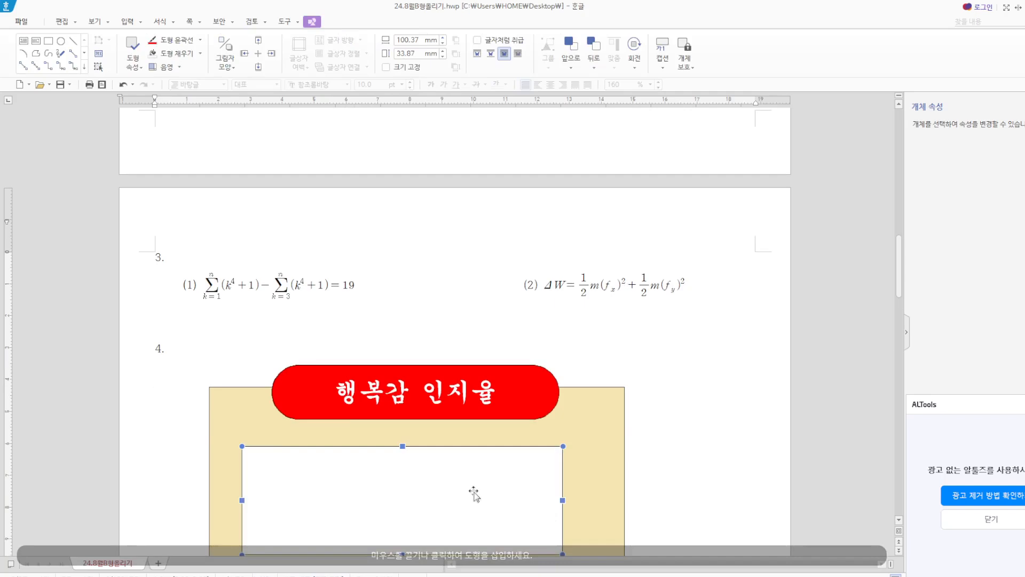
Set the white rectangle to 120 mm wide and 50 mm high, and lock its size.
{"action": "double_click", "coordinate": [474, 494]}
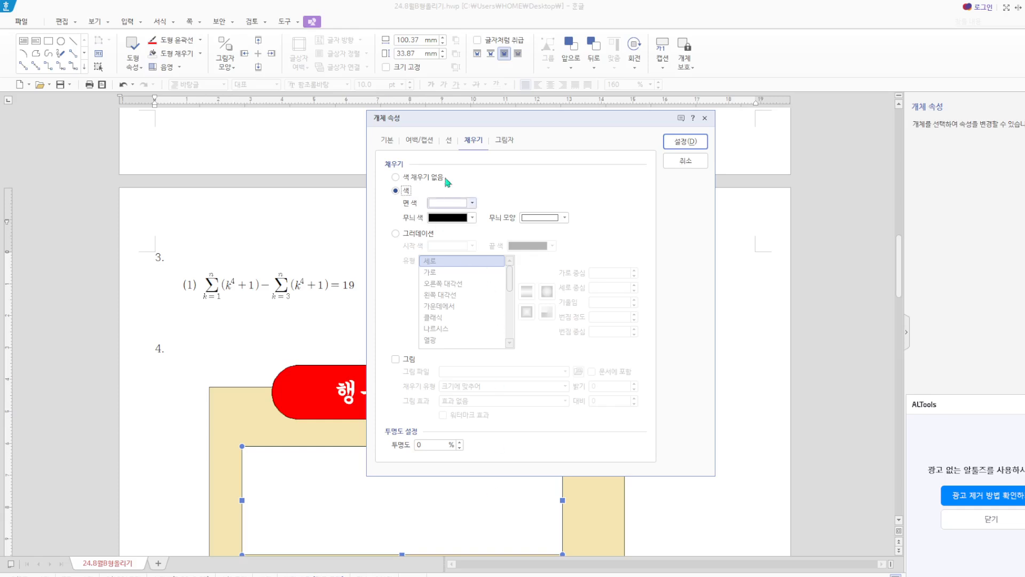
{"action": "left_click", "coordinate": [392, 141]}
{"action": "double_click", "coordinate": [527, 178]}
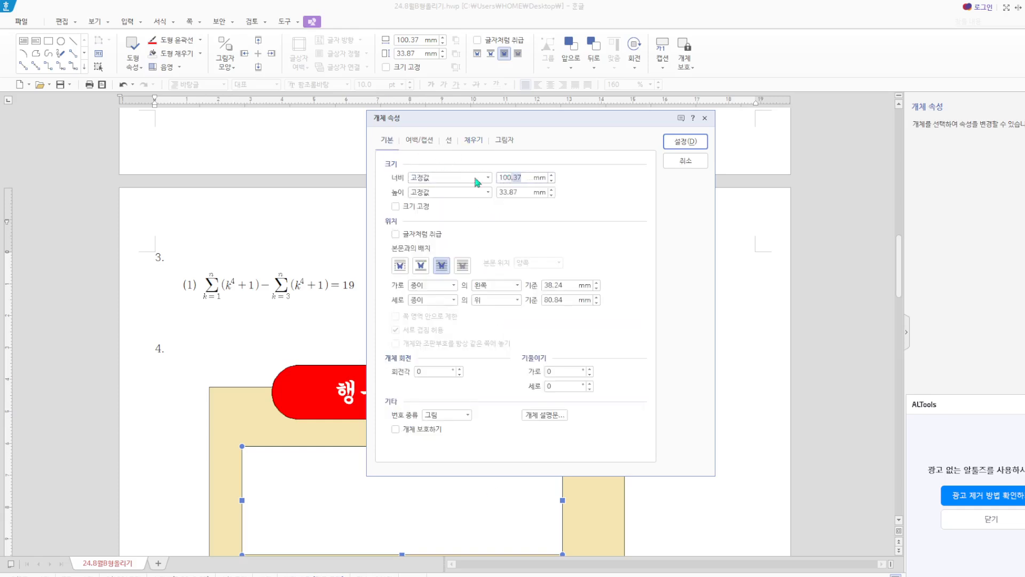
{"action": "type", "text": "120"}
{"action": "left_click_drag", "start_coordinate": [527, 193], "coordinate": [480, 192]}
{"action": "type", "text": "50"}
{"action": "left_click", "coordinate": [412, 207]}
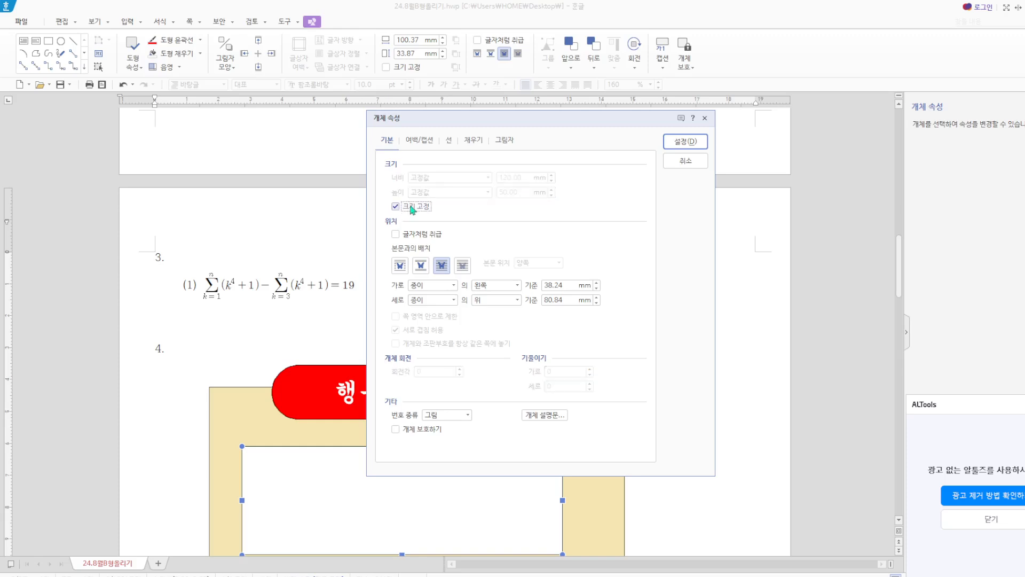
Give the 120 × 50 mm rectangle rounded (둥근 모양) corners and a light peach fill.
{"action": "left_click", "coordinate": [449, 140]}
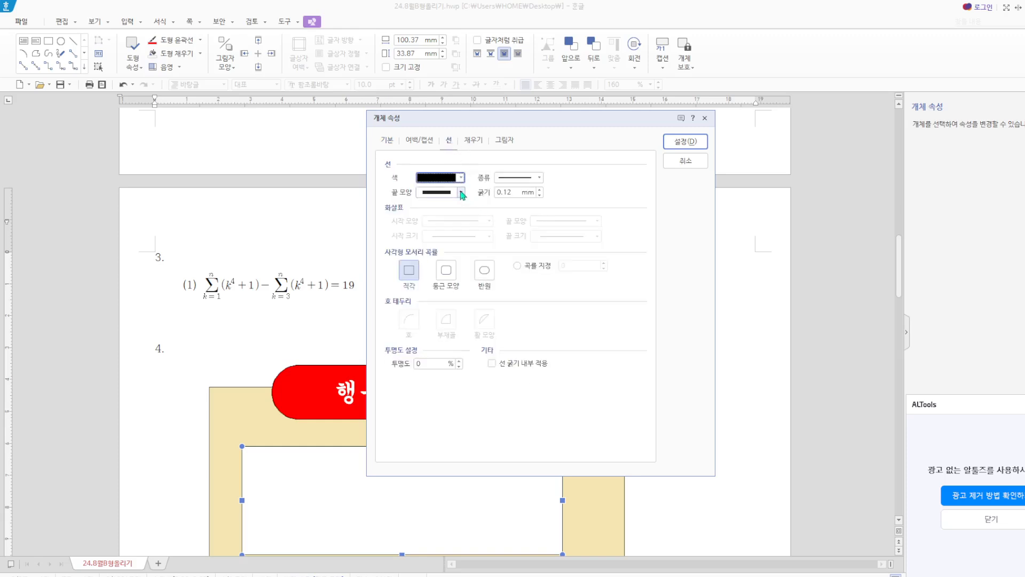
{"action": "left_click", "coordinate": [453, 270]}
{"action": "left_click", "coordinate": [474, 140]}
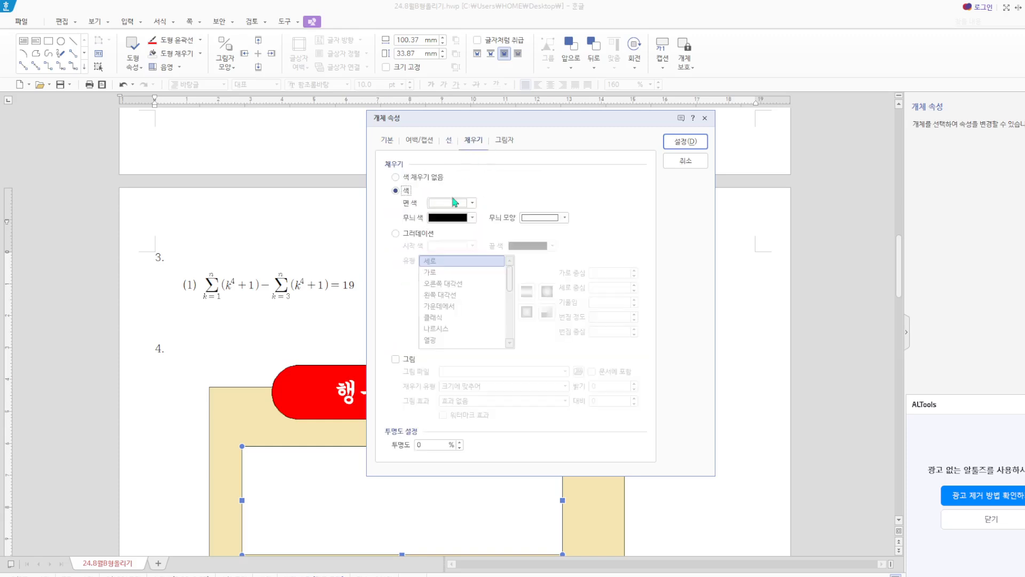
{"action": "left_click", "coordinate": [470, 202]}
{"action": "left_click", "coordinate": [492, 264]}
{"action": "left_click", "coordinate": [685, 141]}
Move the peach rounded rectangle so it sits horizontally centred within the tan rectangle, just below the red title box, and deselect it.
{"action": "left_click_drag", "start_coordinate": [470, 418], "coordinate": [456, 452]}
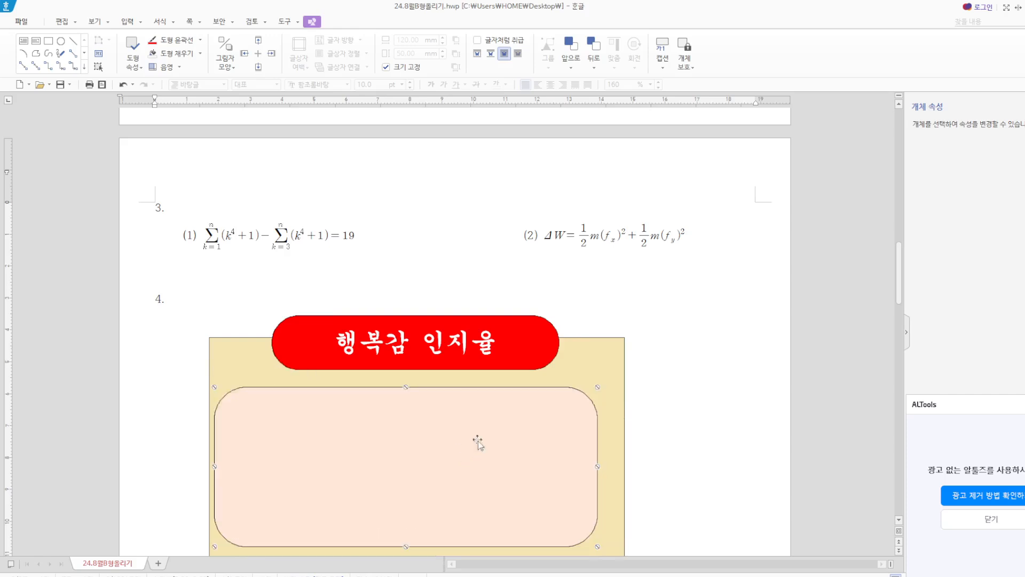
{"action": "key", "text": "Right"}
{"action": "key", "text": "Right"}
{"action": "key", "text": "Right"}
{"action": "key", "text": "Right"}
{"action": "key", "text": "Right"}
{"action": "key", "text": "Right"}
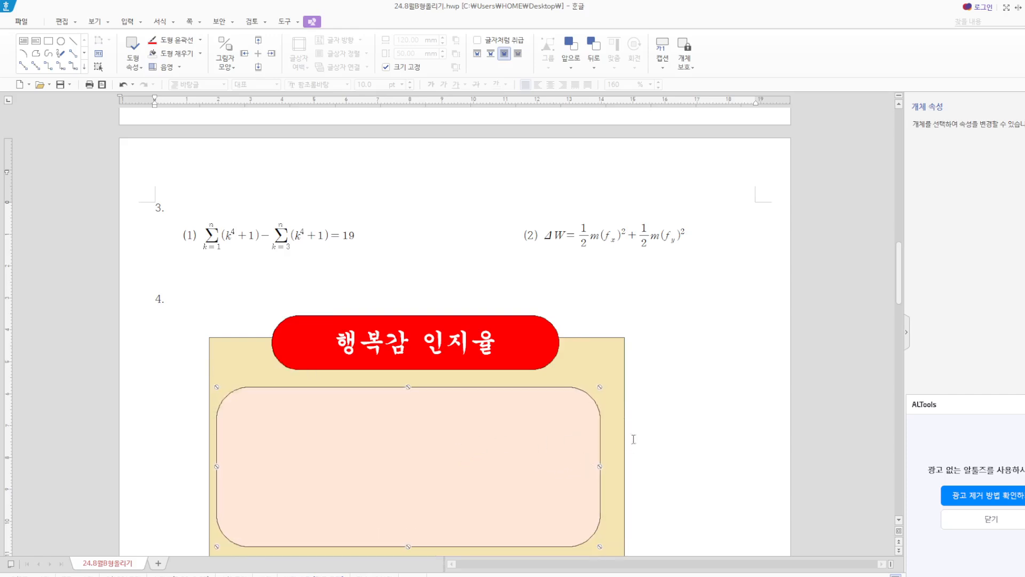
{"action": "key", "text": "Right"}
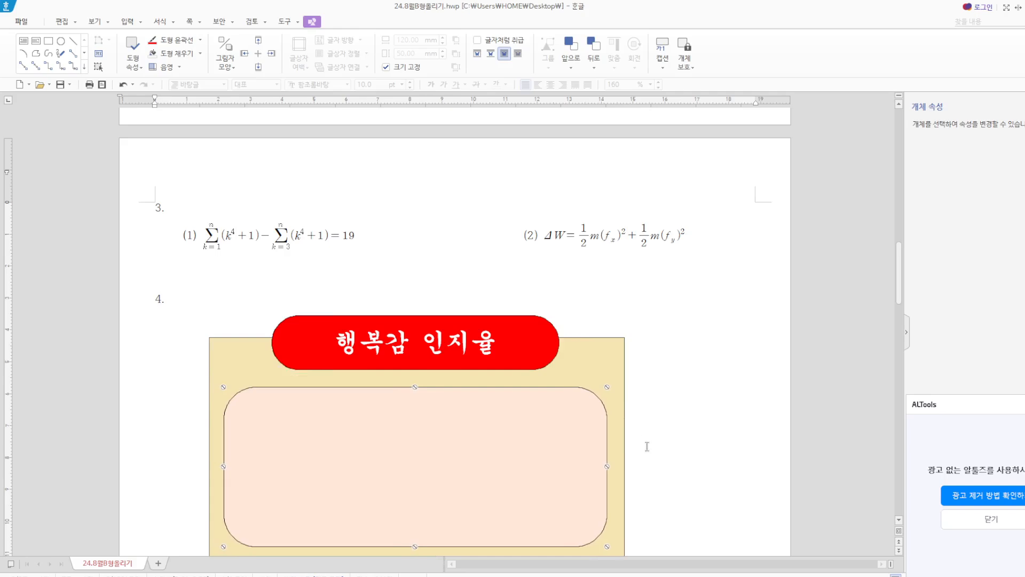
{"action": "left_click", "coordinate": [663, 443]}
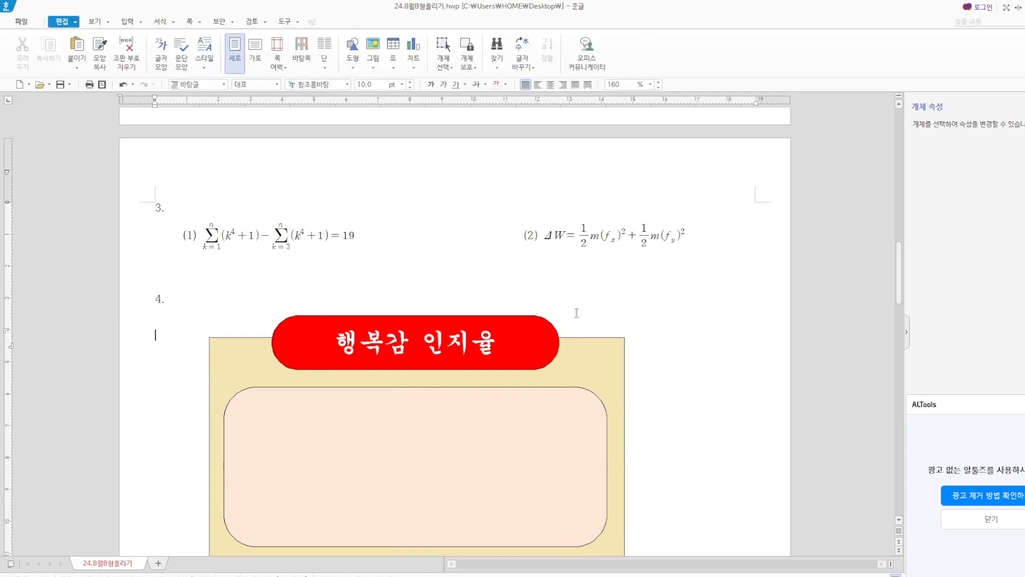
{"action": "left_click", "coordinate": [374, 48]}
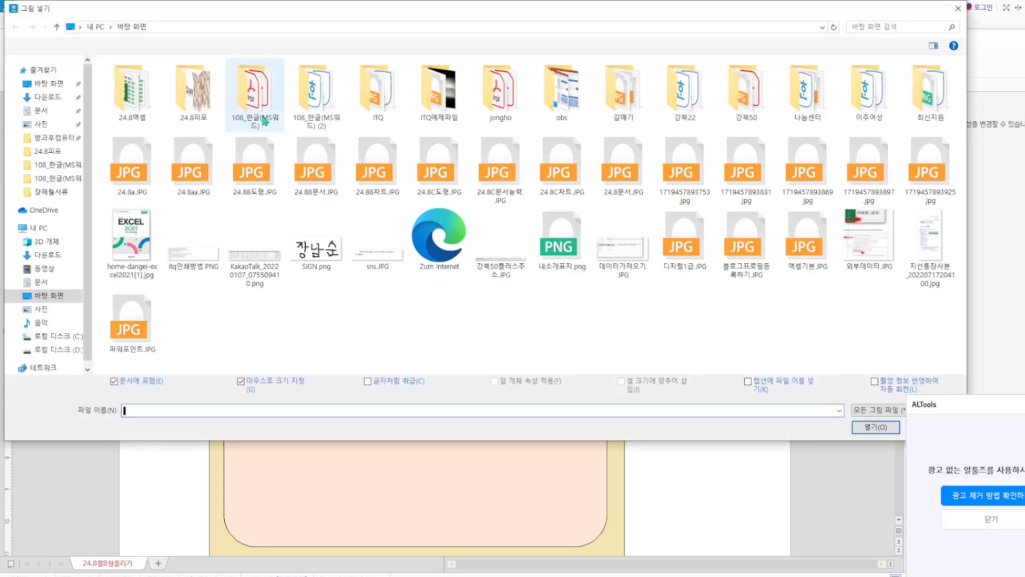
{"action": "left_click", "coordinate": [50, 87]}
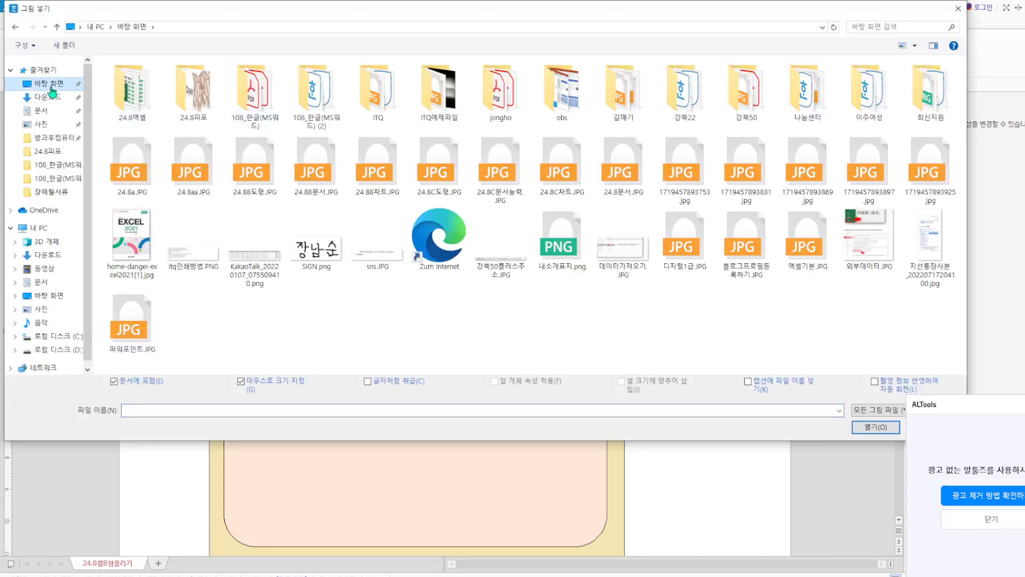
{"action": "double_click", "coordinate": [451, 99]}
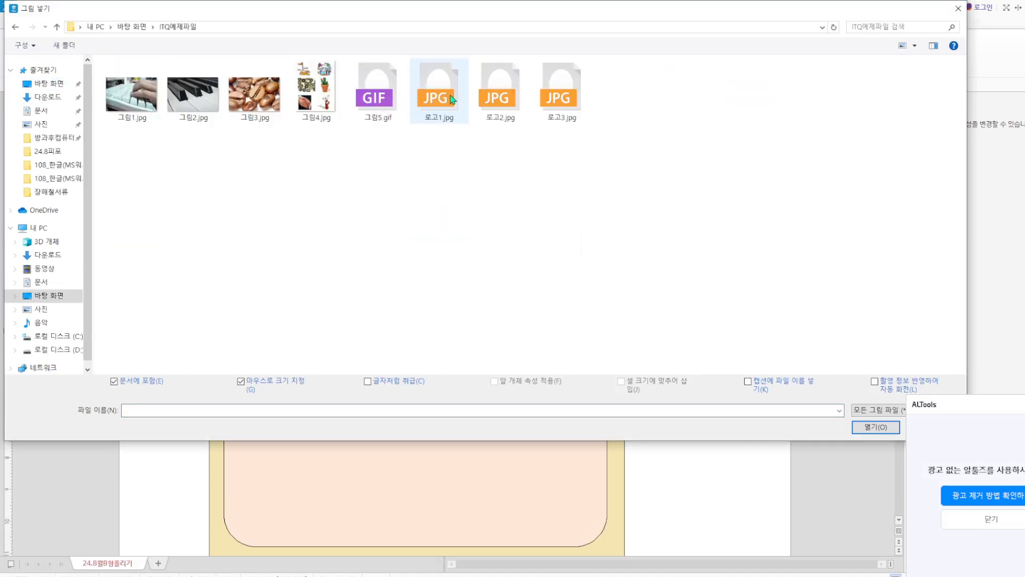
{"action": "left_click", "coordinate": [439, 93]}
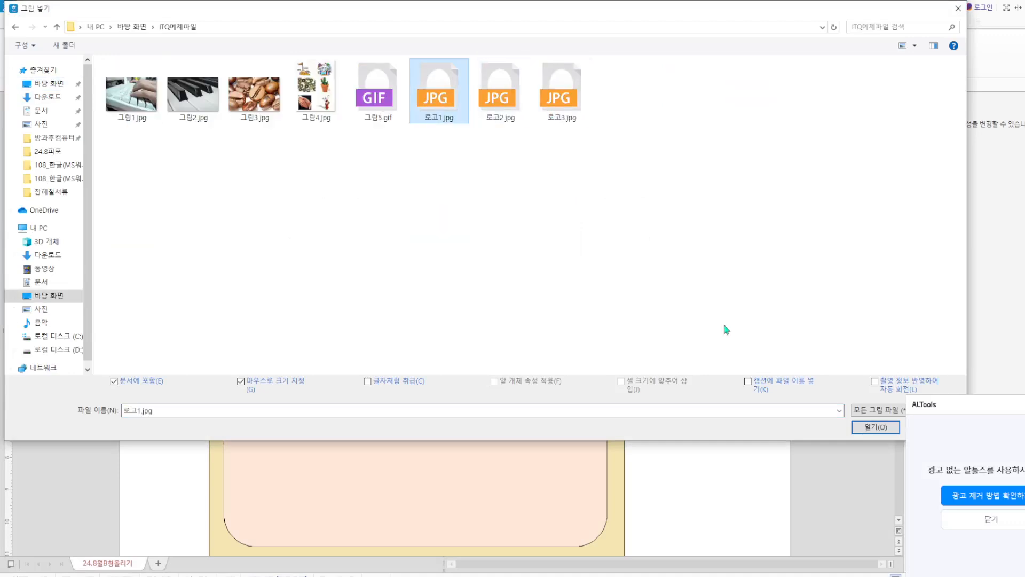
{"action": "left_click", "coordinate": [875, 428]}
{"action": "left_click_drag", "start_coordinate": [668, 398], "coordinate": [688, 441]}
{"action": "key", "text": "Delete"}
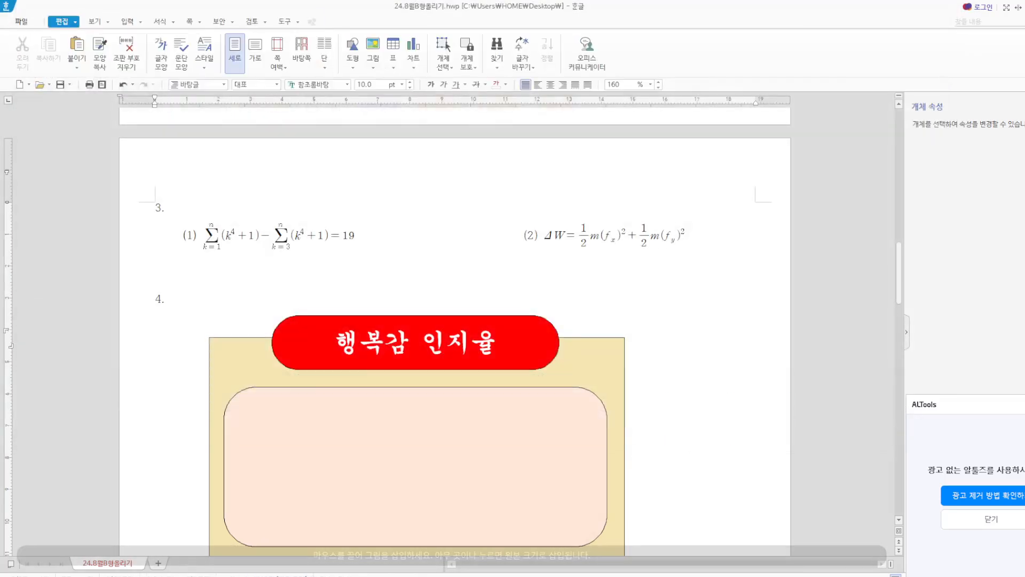
Insert 로고2.jpg from the ITQ예제파일 folder in the blank area to the right of the tan rectangle, about 35 × 16 mm.
{"action": "left_click", "coordinate": [377, 55]}
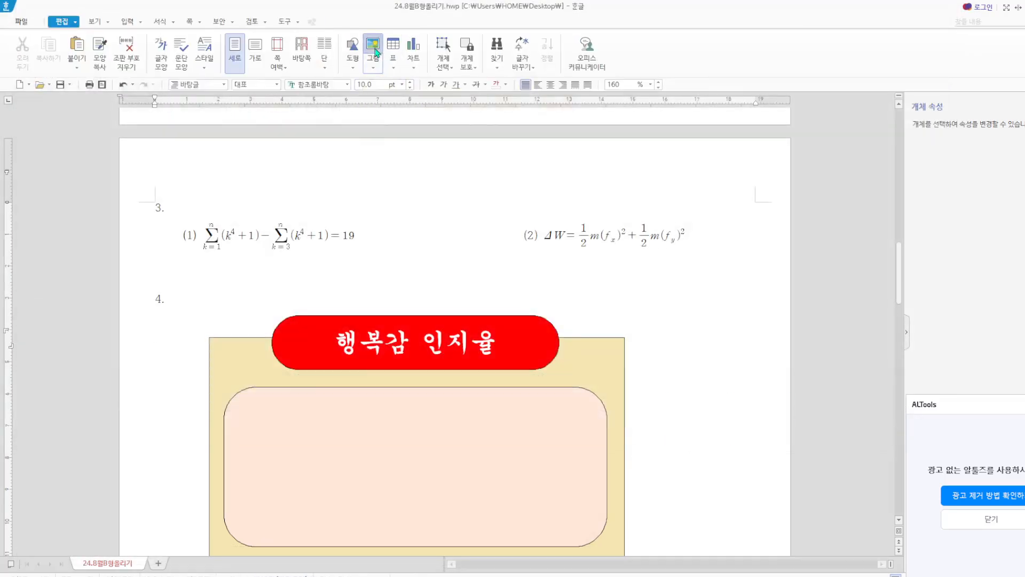
{"action": "left_click", "coordinate": [394, 100]}
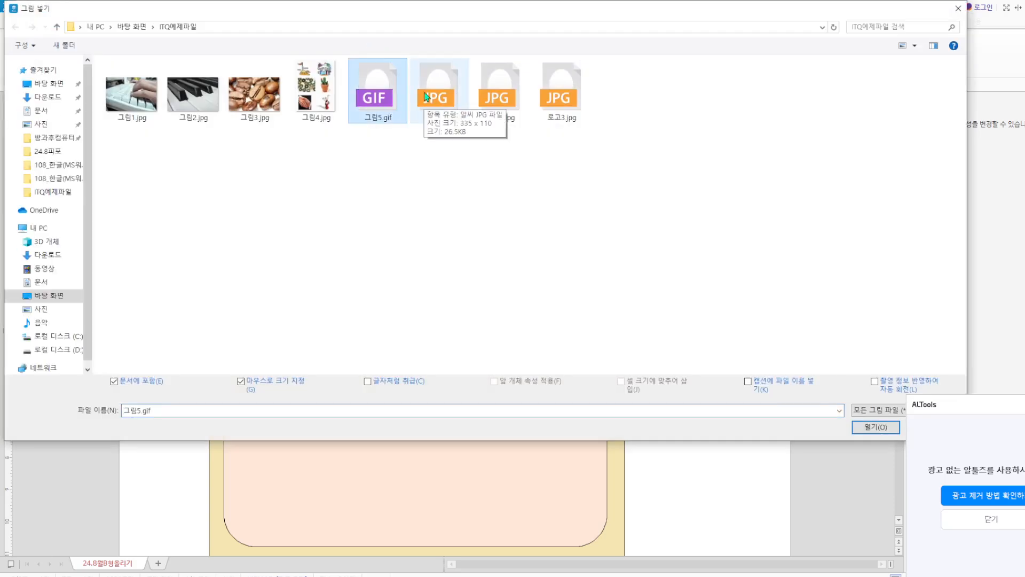
{"action": "left_click", "coordinate": [502, 94]}
{"action": "left_click", "coordinate": [876, 427]}
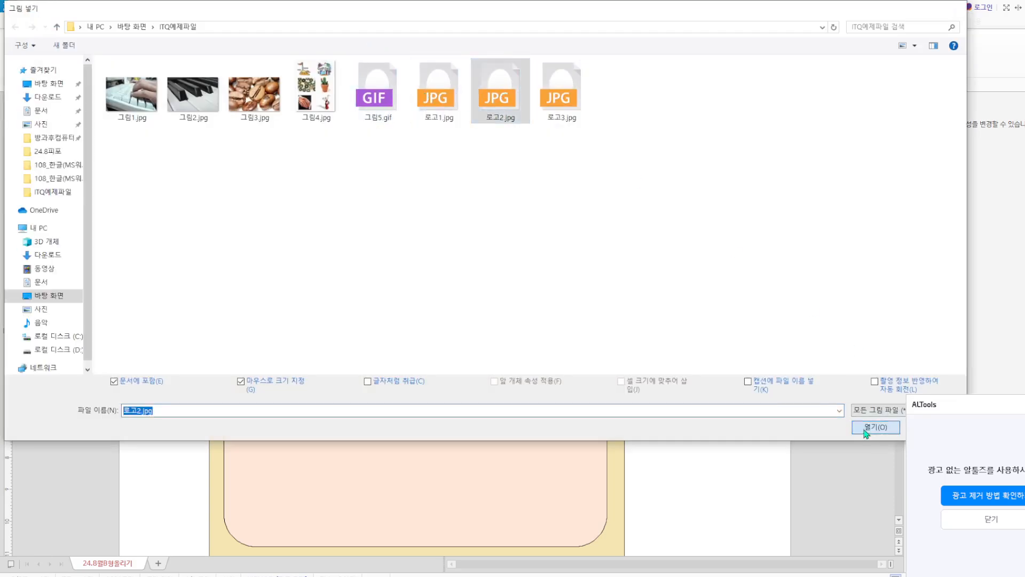
{"action": "left_click", "coordinate": [679, 378]}
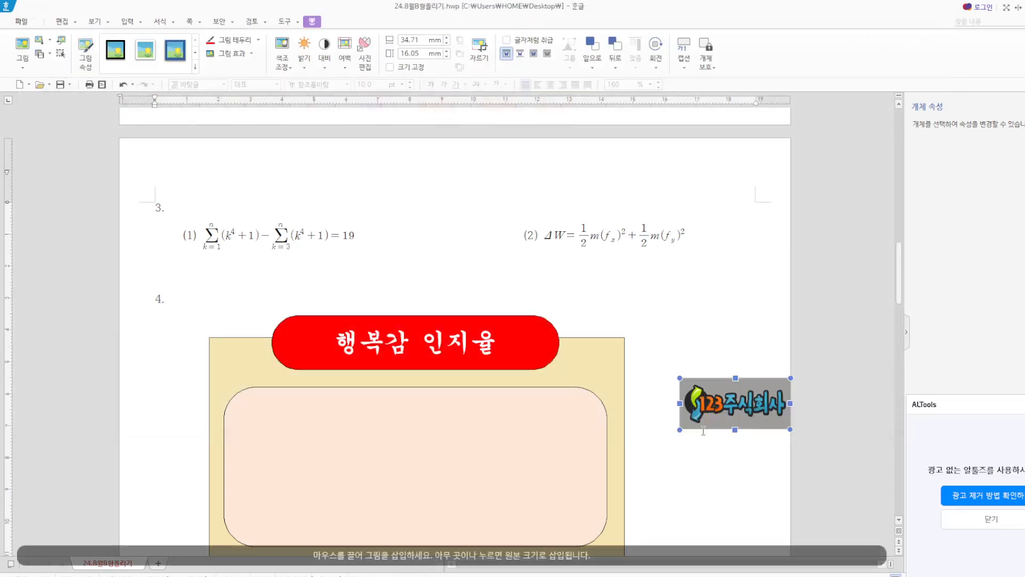
Set the logo picture to 40 mm wide and 30 mm high, and lock its size.
{"action": "double_click", "coordinate": [718, 404]}
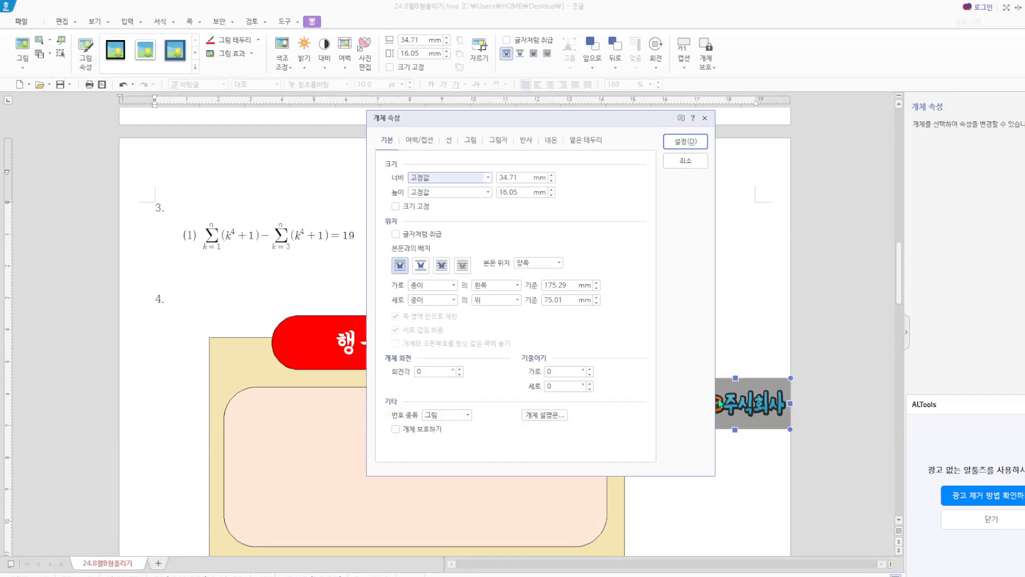
{"action": "key", "text": "Tab"}
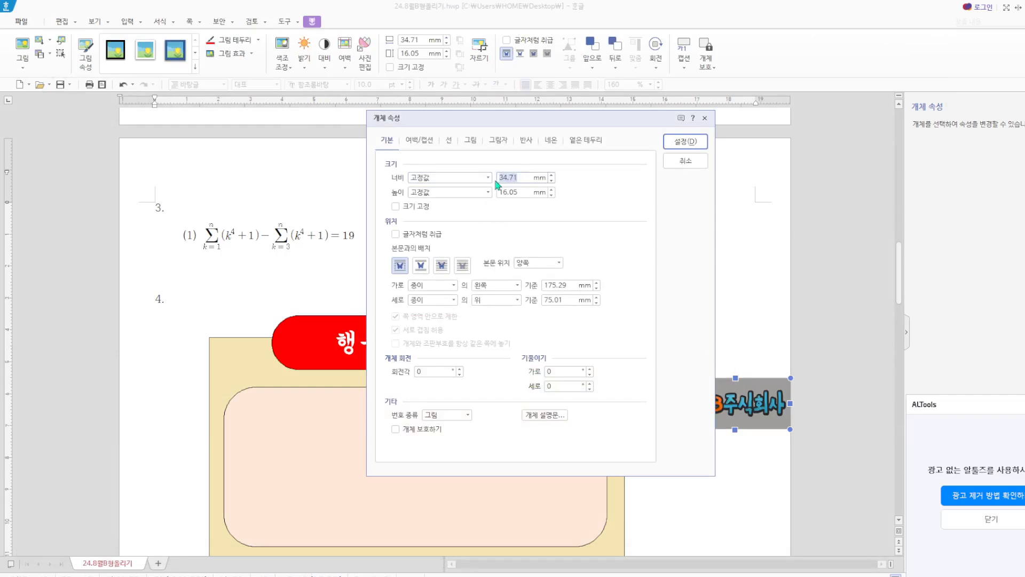
{"action": "type", "text": "40"}
{"action": "key", "text": "Tab"}
{"action": "type", "text": "30"}
{"action": "left_click", "coordinate": [406, 208]}
Choose the grayscale (회색조) picture effect for the logo and return to its basic size and position properties.
{"action": "left_click", "coordinate": [471, 141]}
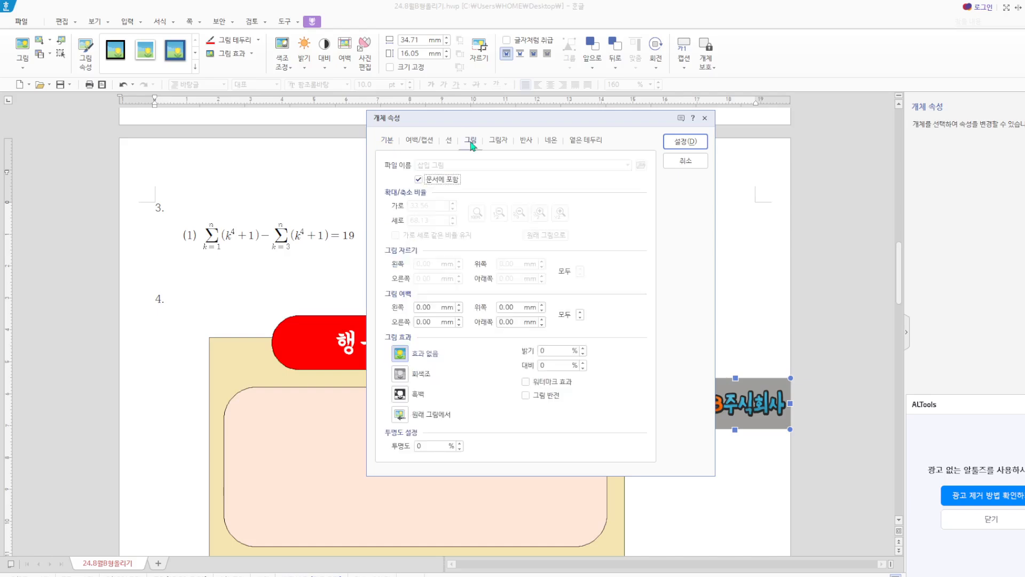
{"action": "left_click", "coordinate": [400, 374]}
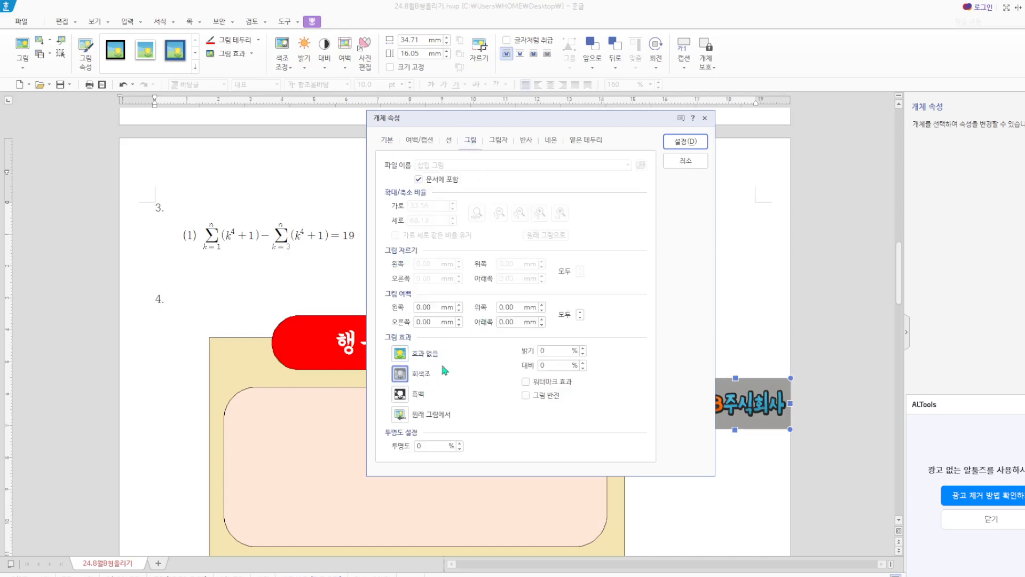
{"action": "left_click", "coordinate": [387, 140]}
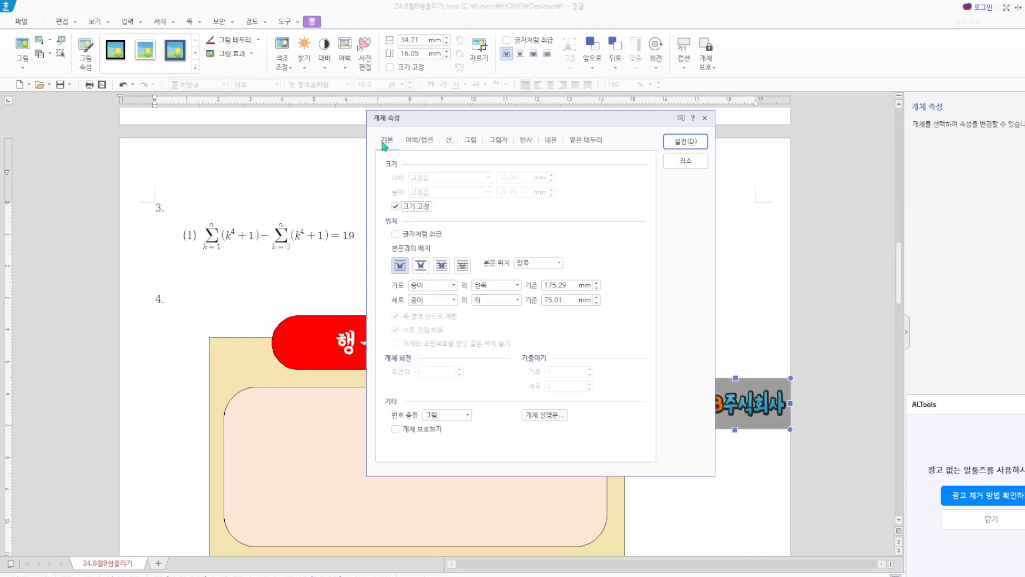
Place the 123주식회사 logo picture in front of the text and move it onto the left half of the rounded peach box.
{"action": "left_click", "coordinate": [441, 267]}
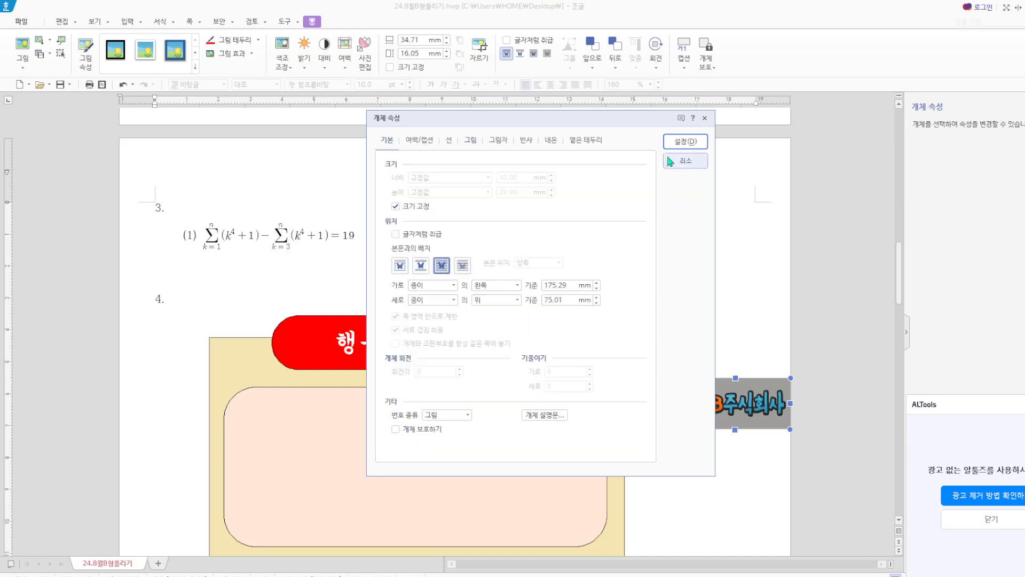
{"action": "left_click", "coordinate": [686, 141]}
{"action": "left_click_drag", "start_coordinate": [718, 433], "coordinate": [300, 470]}
{"action": "left_click", "coordinate": [729, 321]}
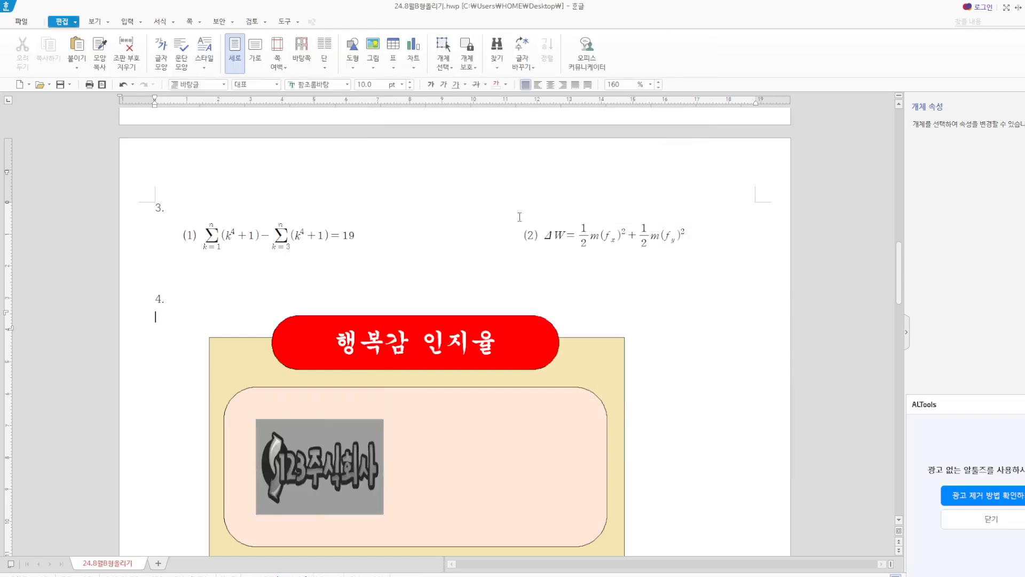
Insert a 글맵시 reading 행복, using the shape pinched in the middle and the 돋움 font.
{"action": "left_click", "coordinate": [141, 25]}
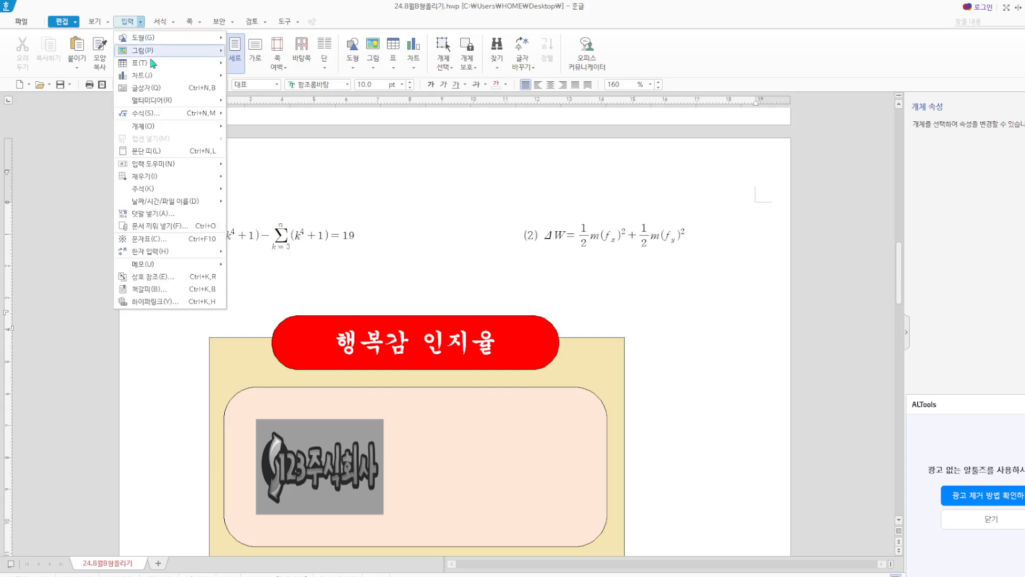
{"action": "mouse_move", "coordinate": [173, 130]}
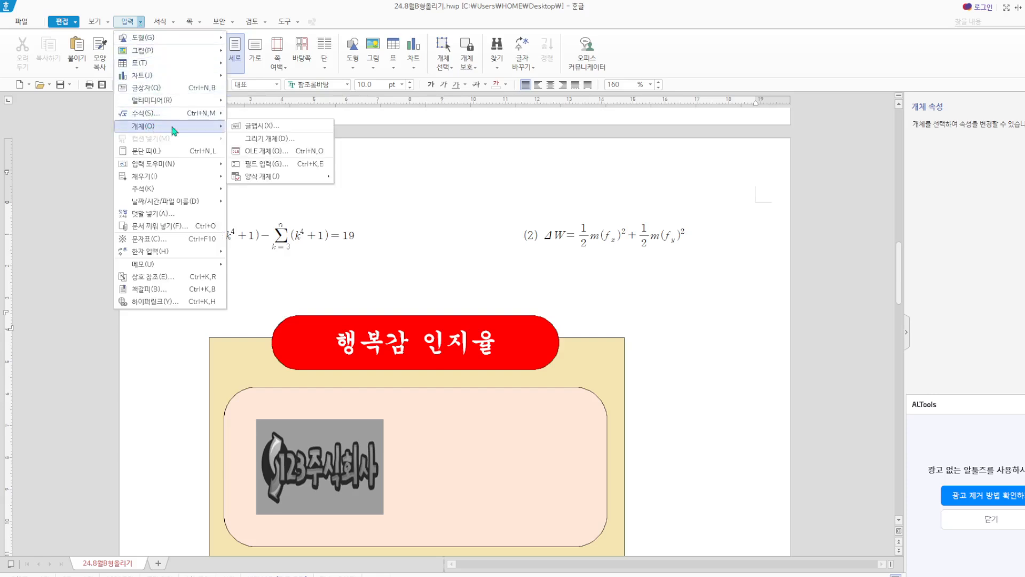
{"action": "left_click", "coordinate": [248, 128]}
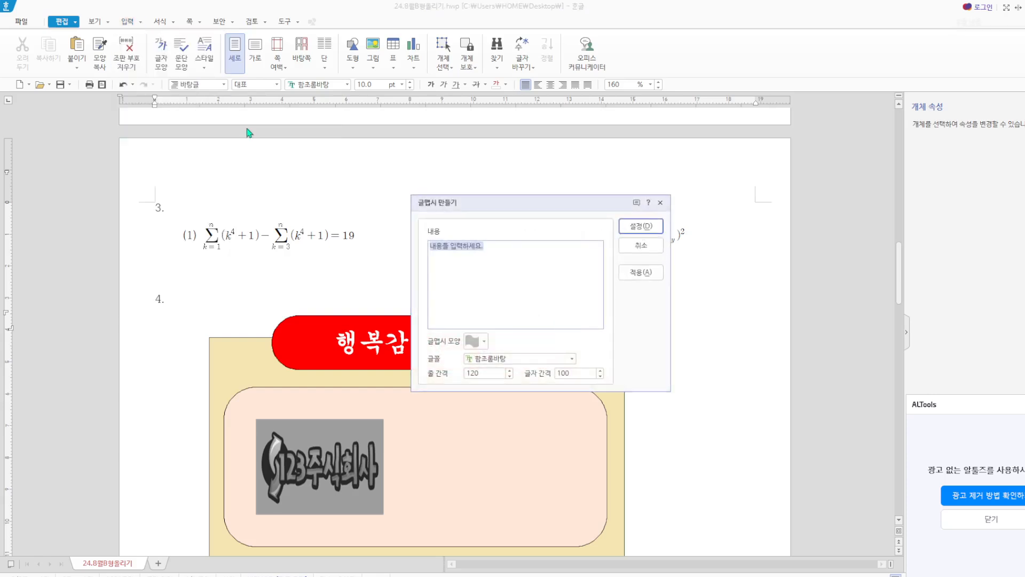
{"action": "type", "text": "ㅎ"}
{"action": "left_click", "coordinate": [484, 341]}
{"action": "left_click", "coordinate": [511, 397]}
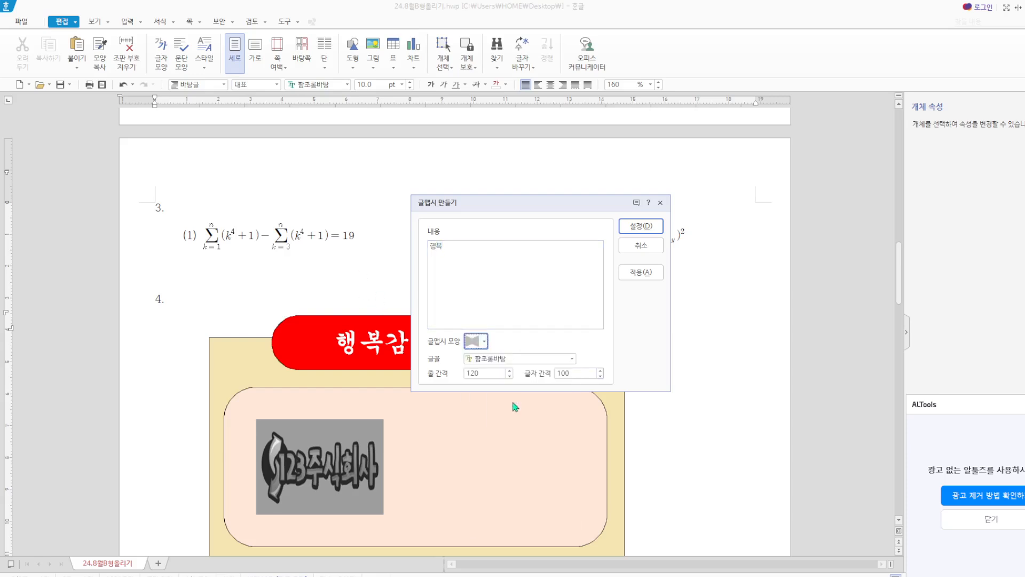
{"action": "left_click", "coordinate": [572, 359]}
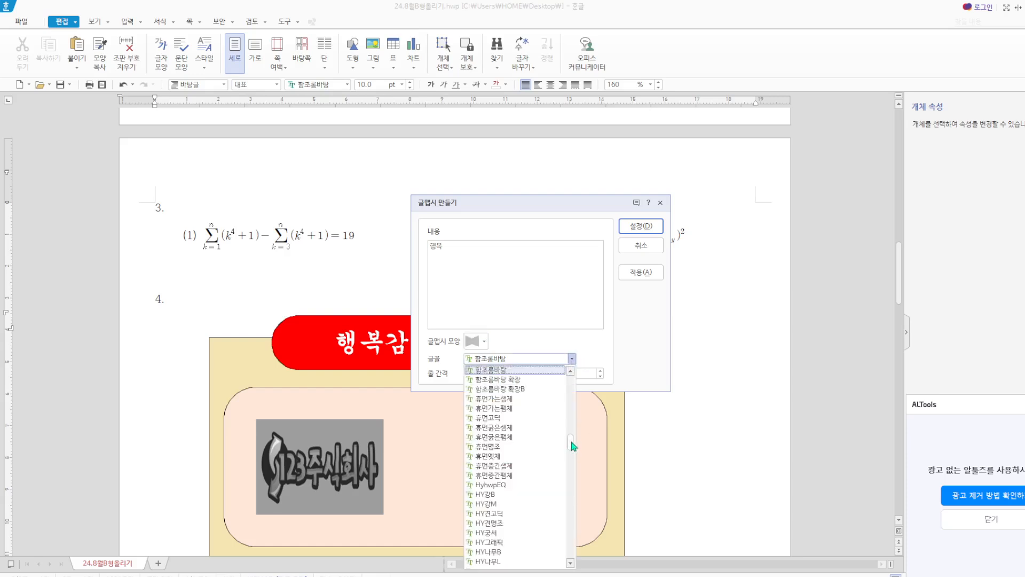
{"action": "left_click_drag", "start_coordinate": [572, 446], "coordinate": [570, 380]}
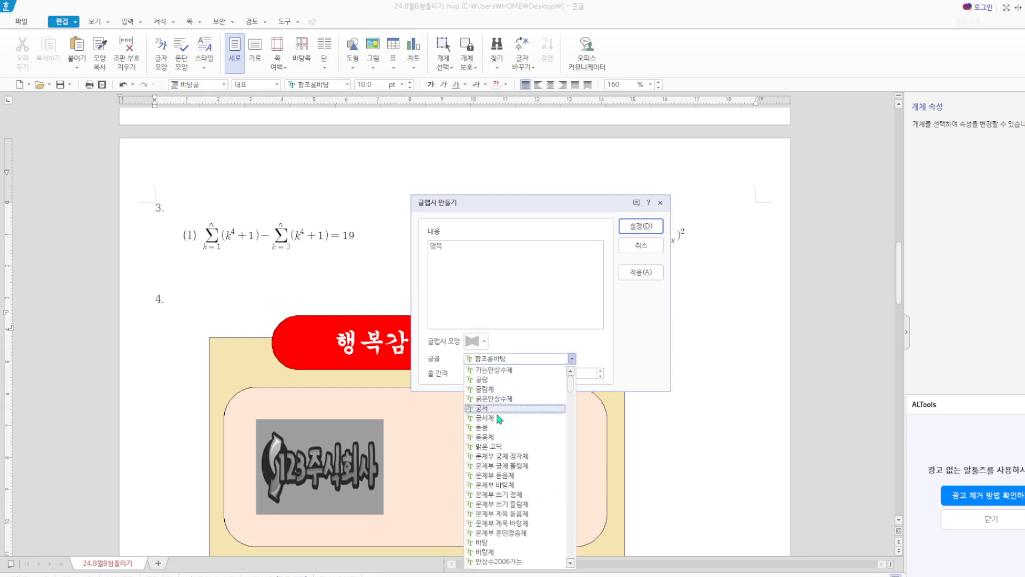
{"action": "left_click", "coordinate": [482, 427]}
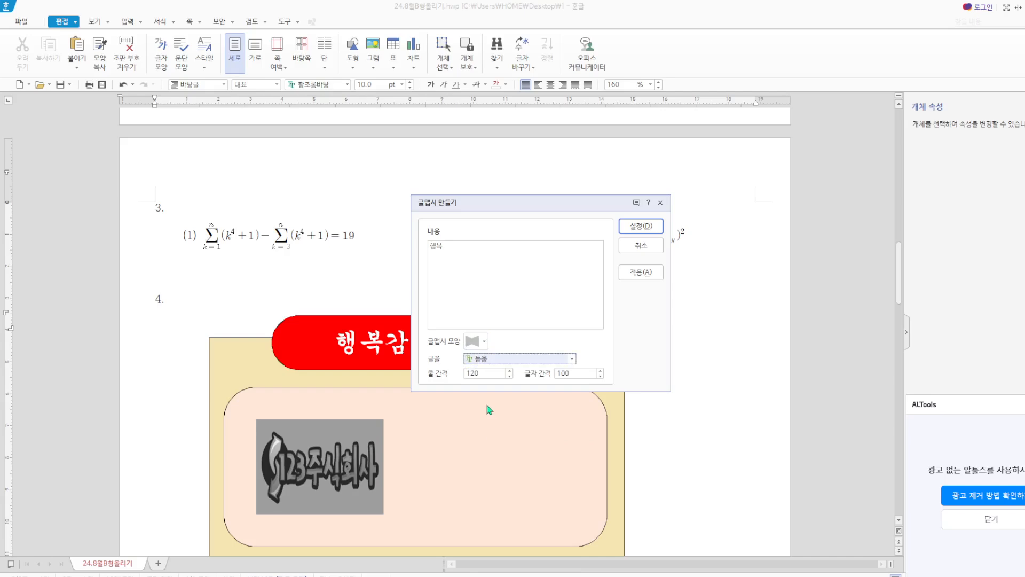
{"action": "left_click", "coordinate": [641, 227]}
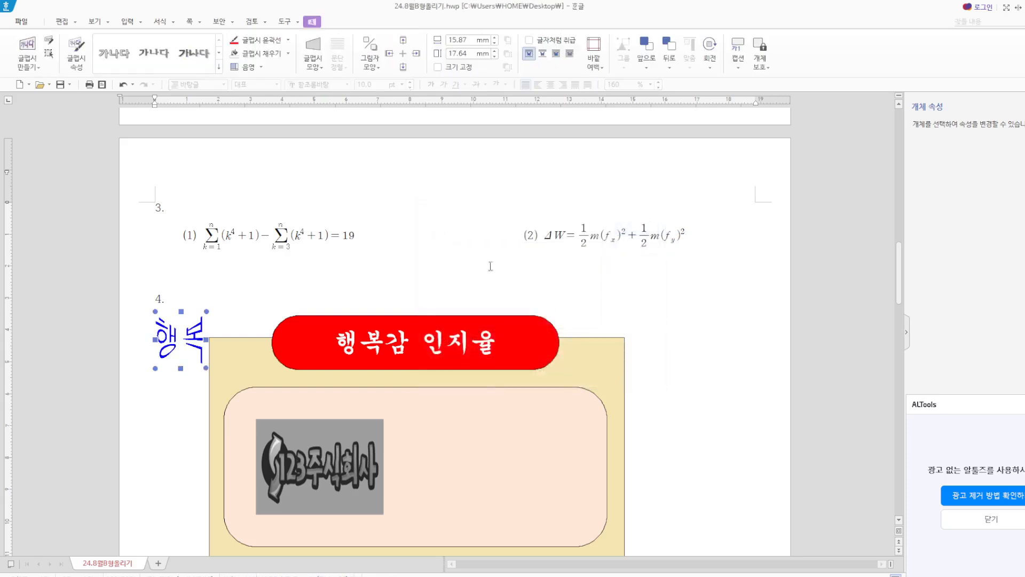
Fix the 행복 글맵시 at 50 × 35 mm in front of the text and move it beside the logo in the rounded box.
{"action": "double_click", "coordinate": [173, 345]}
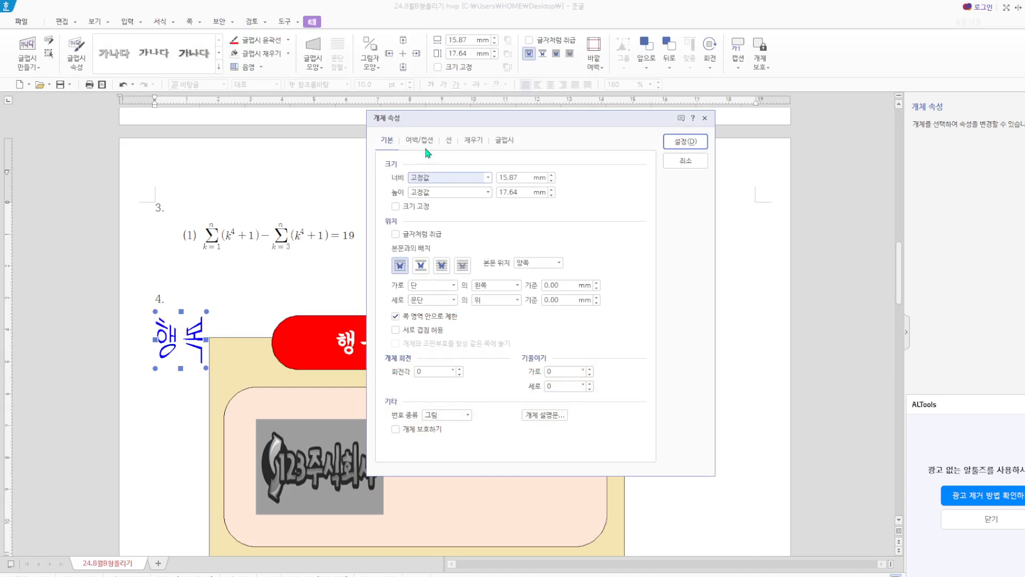
{"action": "double_click", "coordinate": [525, 177]}
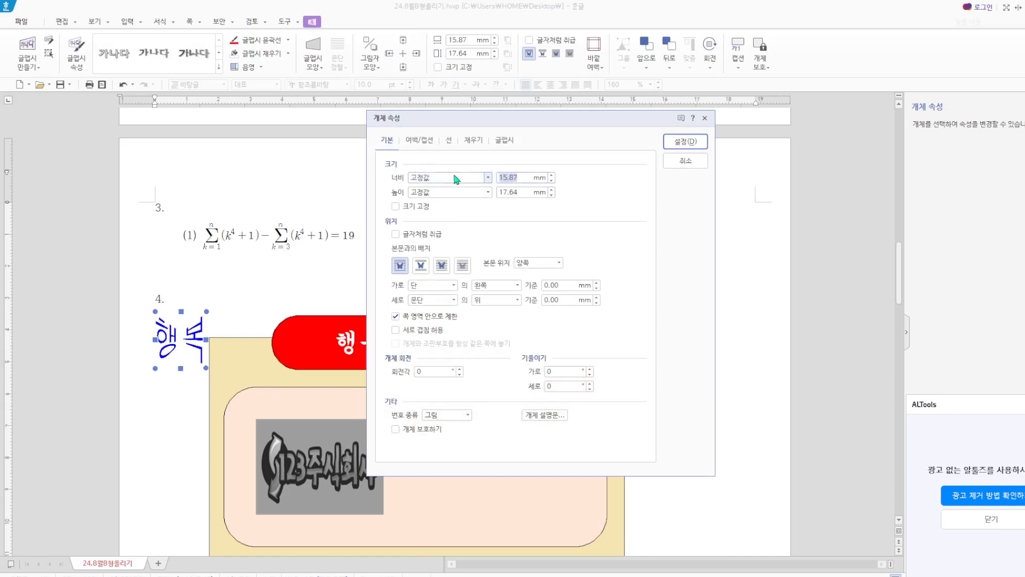
{"action": "type", "text": "50"}
{"action": "type", "text": "35"}
{"action": "left_click", "coordinate": [396, 206]}
{"action": "left_click", "coordinate": [441, 265]}
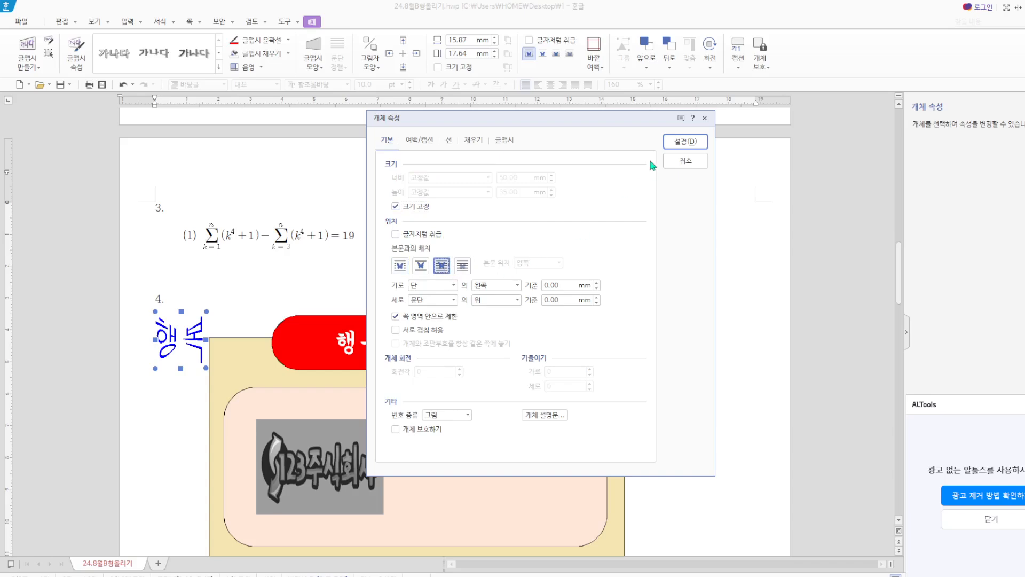
{"action": "left_click", "coordinate": [686, 142]}
{"action": "left_click_drag", "start_coordinate": [223, 356], "coordinate": [483, 456]}
{"action": "left_click", "coordinate": [669, 449]}
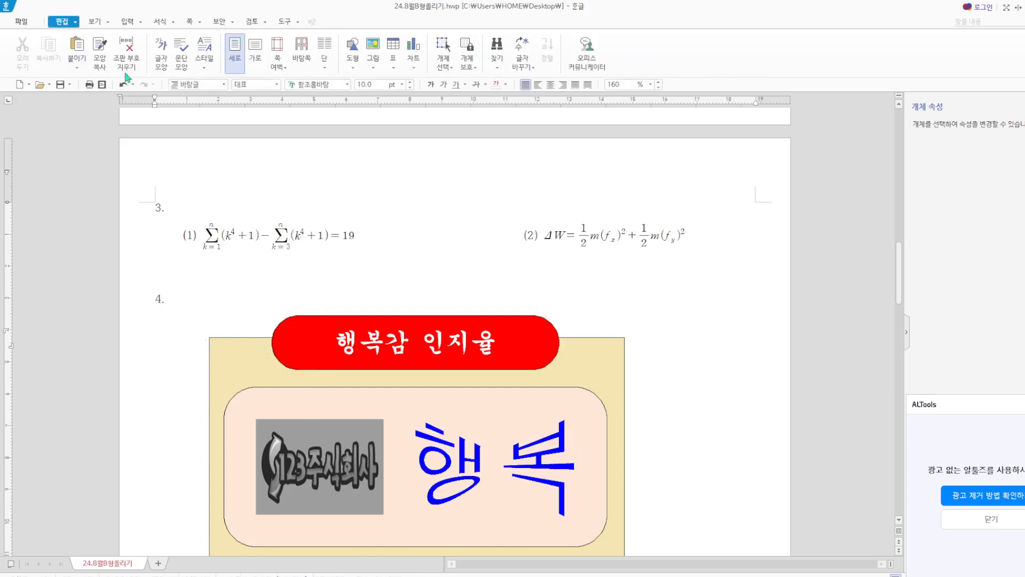
Draw a text box about 89 × 14 mm below the rounded box and enter 사회활동 적극 참여 in it.
{"action": "scroll", "coordinate": [648, 304], "scroll_direction": "down", "scroll_amount": 3}
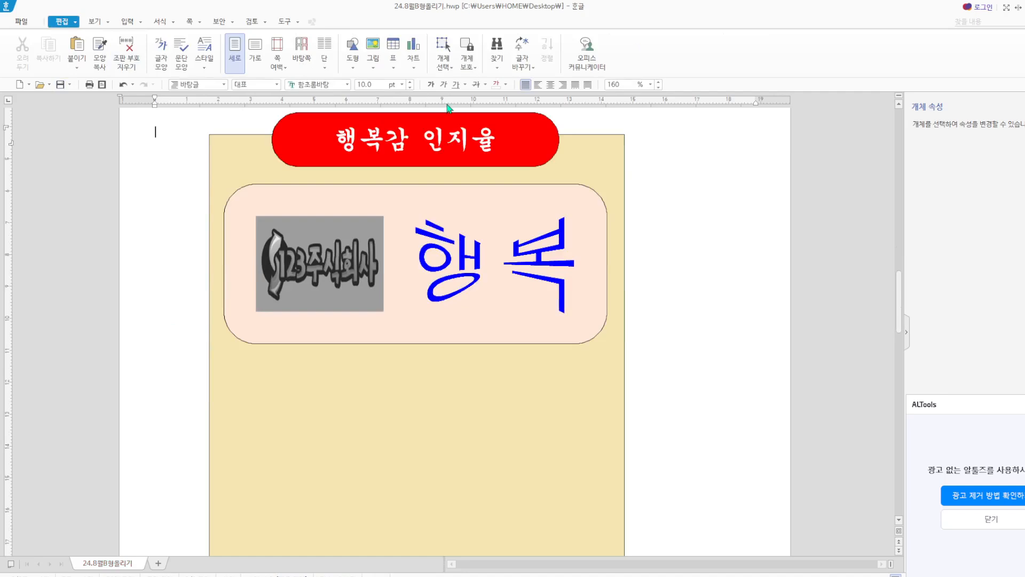
{"action": "left_click", "coordinate": [354, 71]}
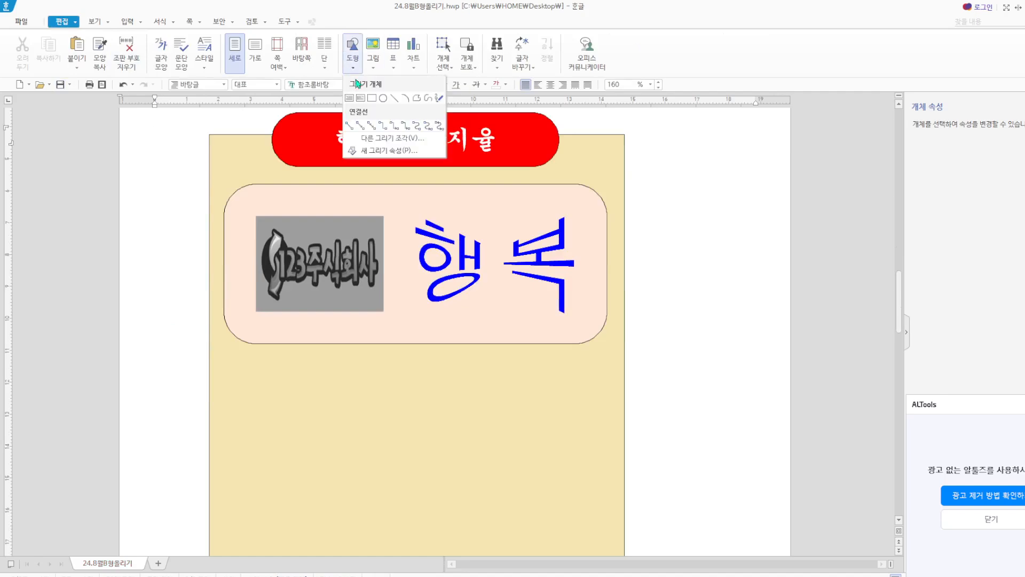
{"action": "left_click", "coordinate": [350, 100]}
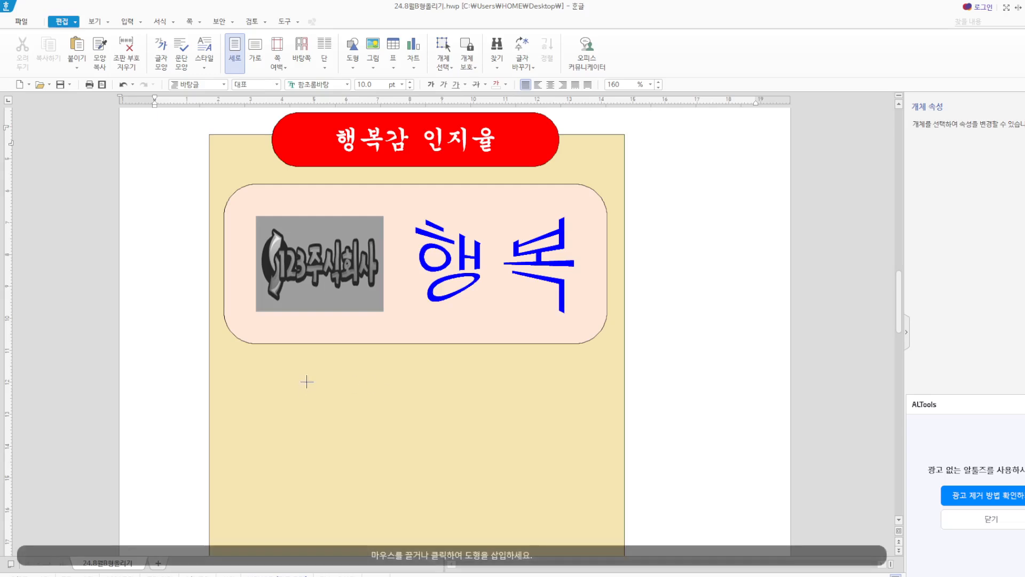
{"action": "mouse_move", "coordinate": [307, 381]}
{"action": "left_mouse_down"}
{"action": "mouse_move", "coordinate": [522, 426]}
{"action": "mouse_move", "coordinate": [590, 427]}
{"action": "left_mouse_up"}
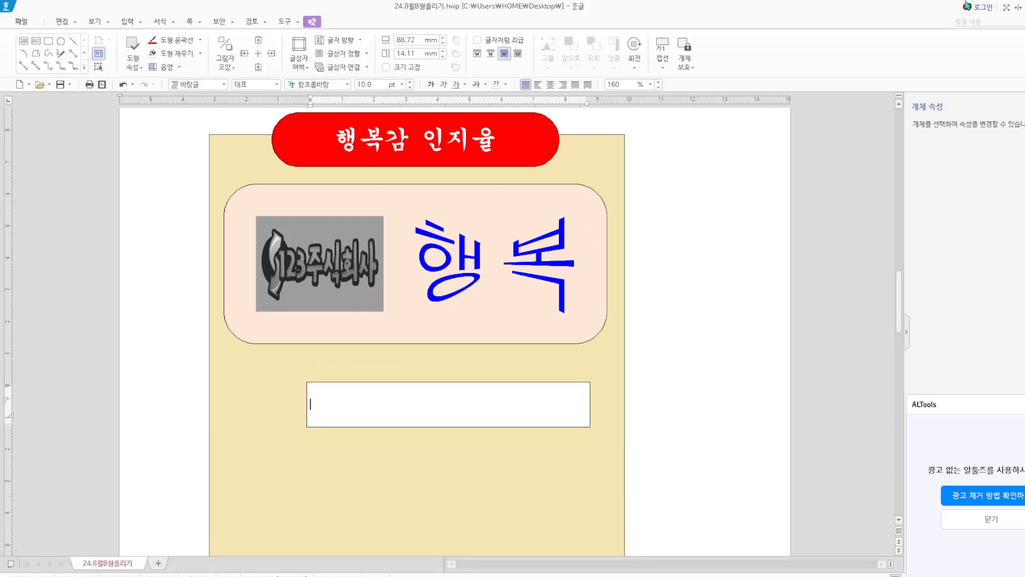
{"action": "type", "text": "사회활동 적극 참여"}
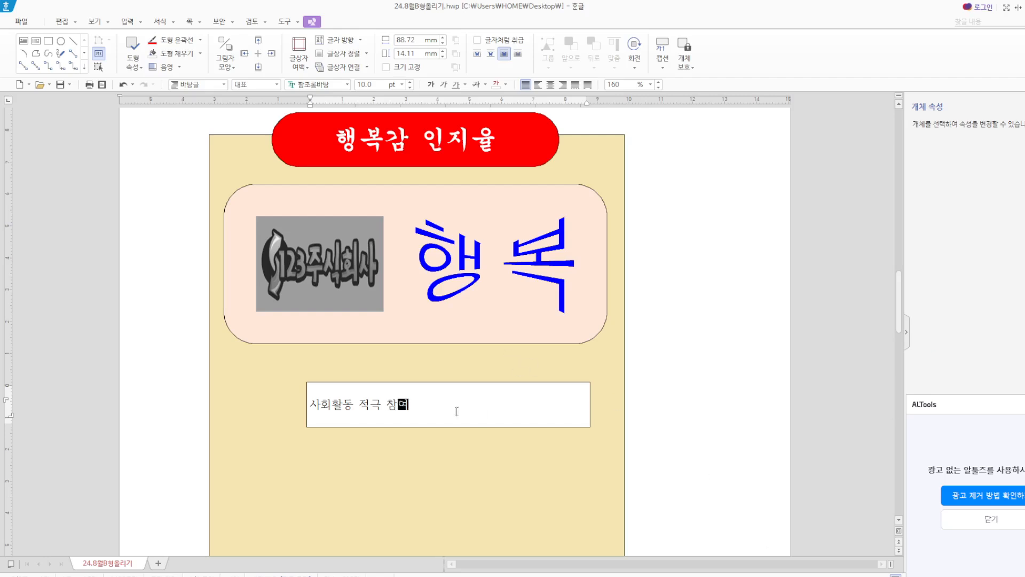
Format the text 사회활동 적극 참여 as 굴림, 18 pt, centred.
{"action": "left_click_drag", "start_coordinate": [447, 406], "coordinate": [295, 391]}
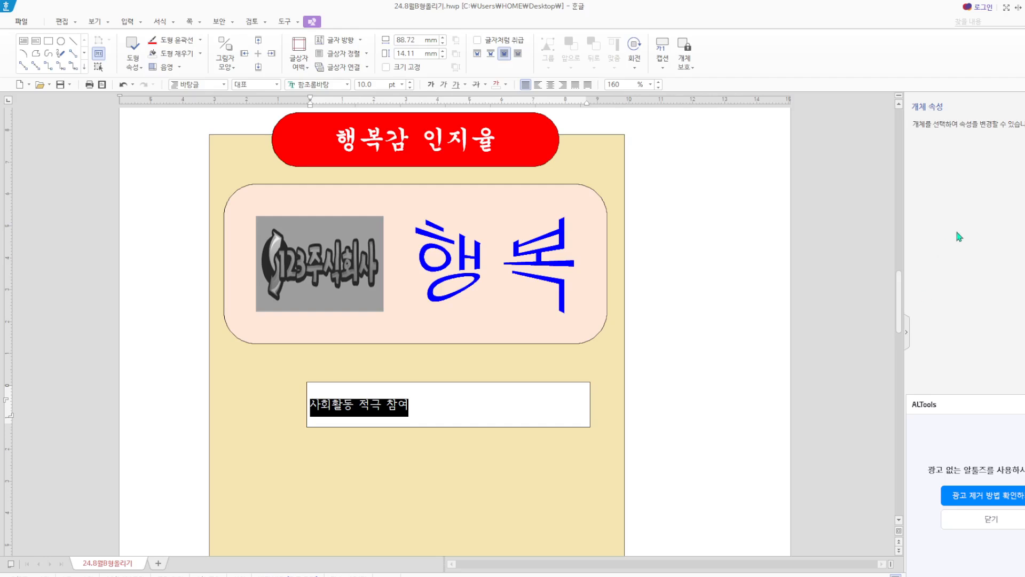
{"action": "left_click", "coordinate": [338, 84]}
{"action": "type", "text": "굴림"}
{"action": "key", "text": "Return"}
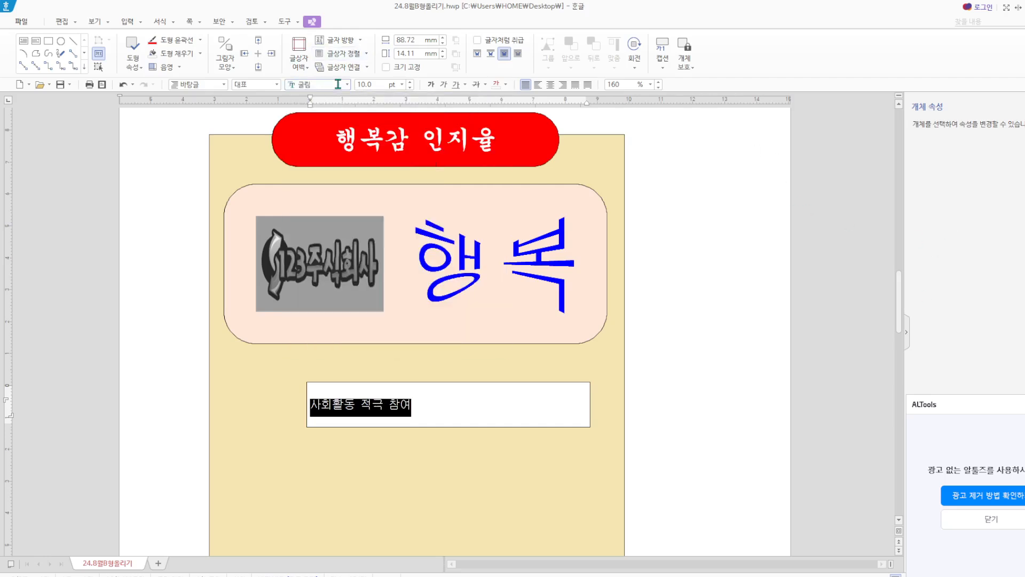
{"action": "left_click", "coordinate": [391, 84]}
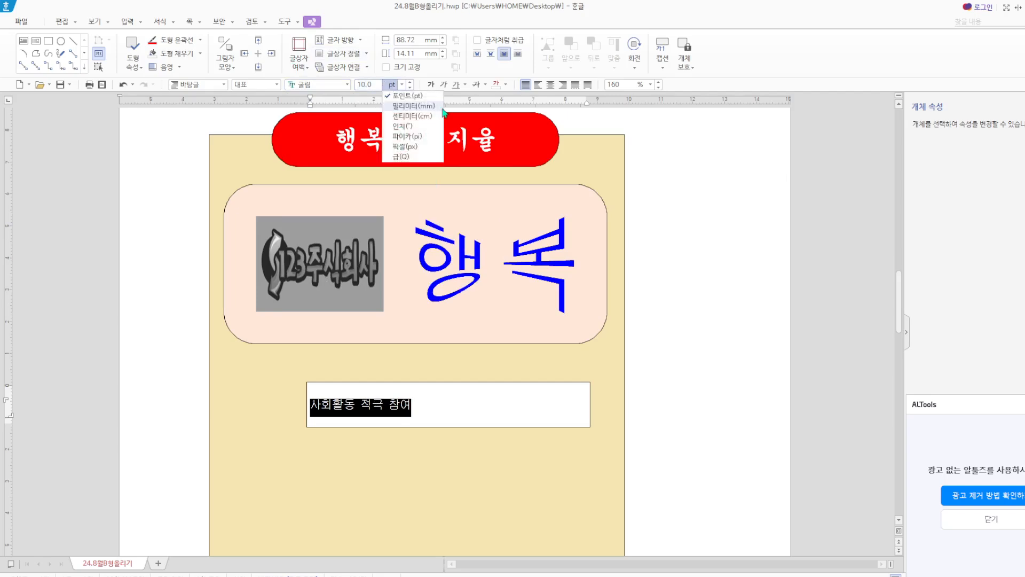
{"action": "left_click", "coordinate": [392, 85]}
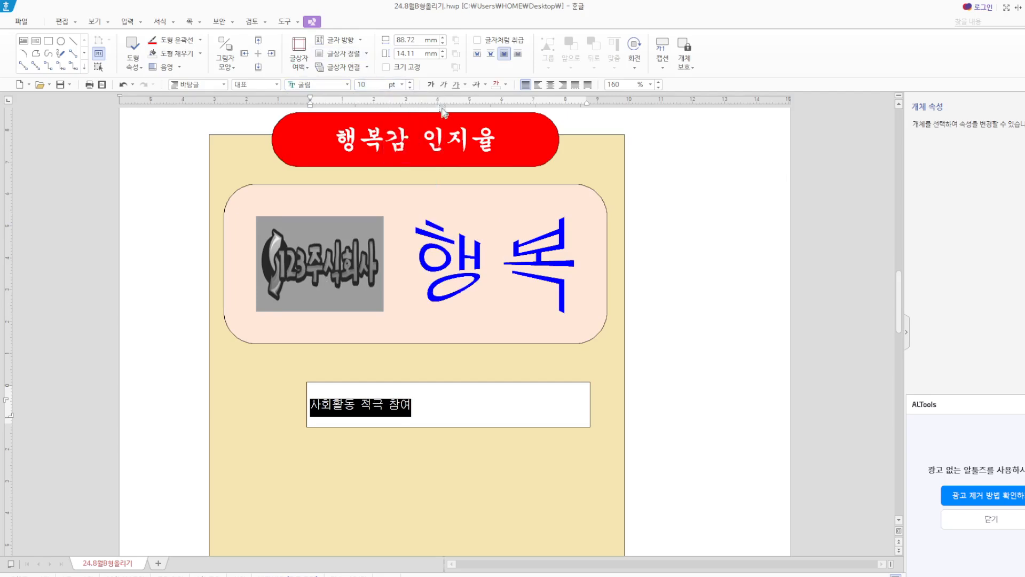
{"action": "left_click", "coordinate": [551, 85]}
{"action": "left_click", "coordinate": [372, 84]}
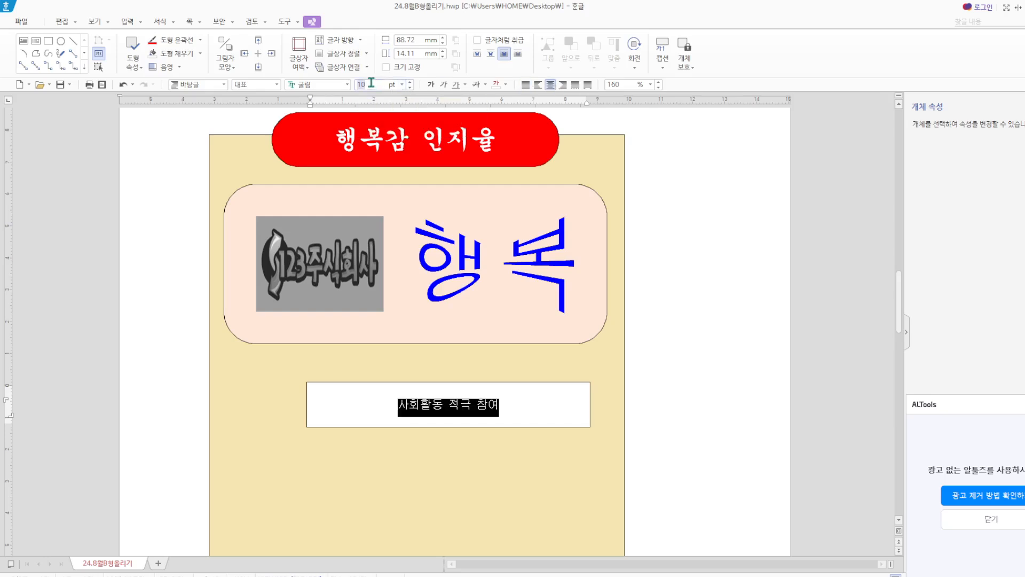
{"action": "type", "text": "18"}
{"action": "key", "text": "Return"}
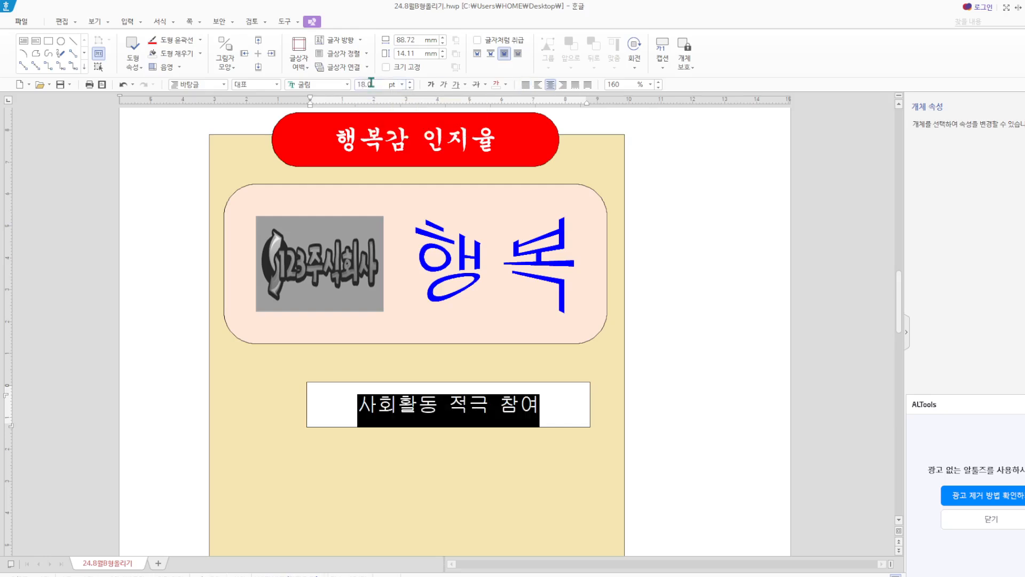
{"action": "left_click", "coordinate": [610, 409]}
Give the 사회활동 적극 참여 text box a dashed outline and no fill colour.
{"action": "left_click", "coordinate": [567, 386]}
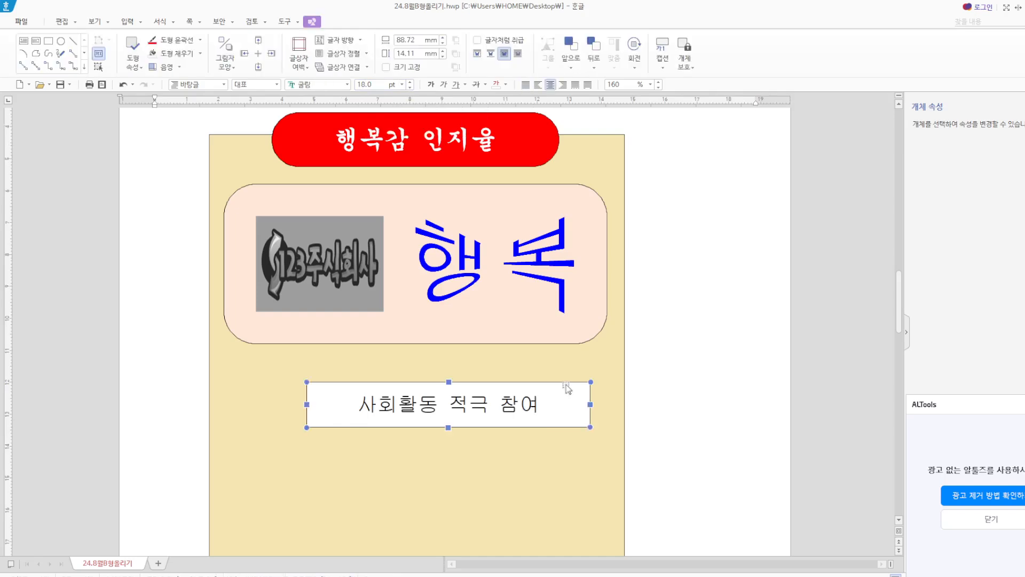
{"action": "double_click", "coordinate": [566, 387]}
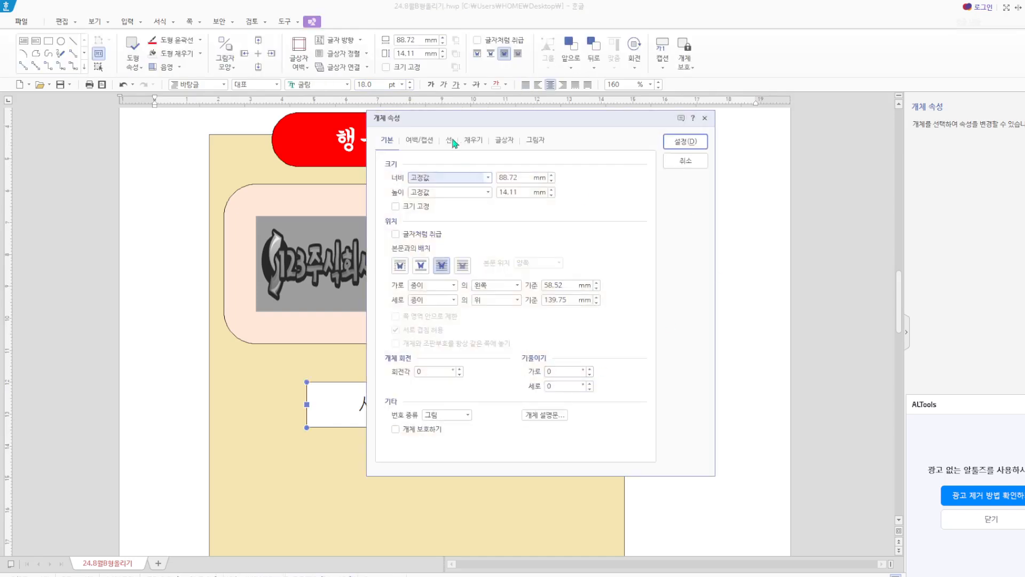
{"action": "left_click", "coordinate": [538, 178]}
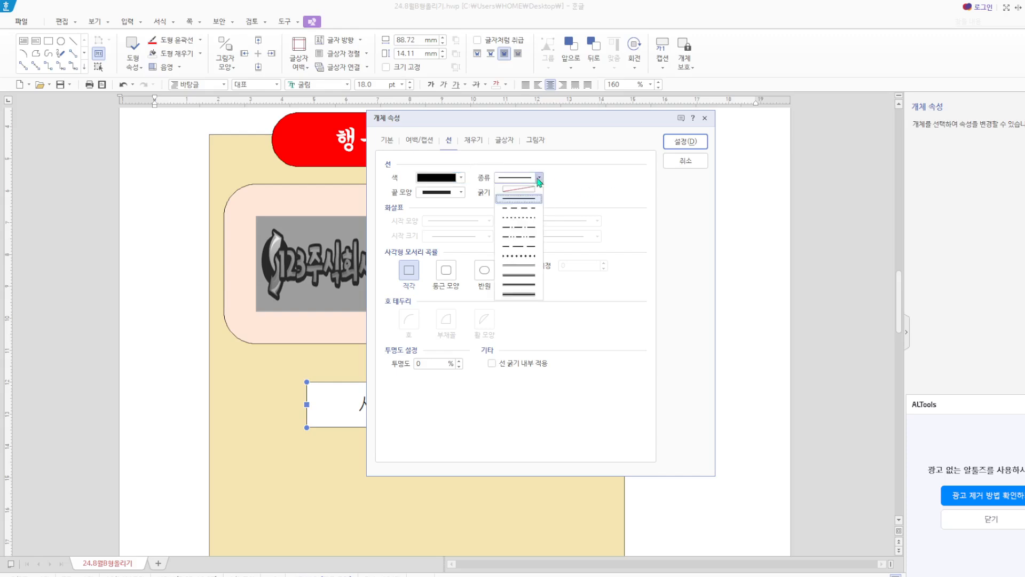
{"action": "left_click", "coordinate": [531, 209]}
{"action": "left_click", "coordinate": [472, 141]}
{"action": "left_click", "coordinate": [396, 177]}
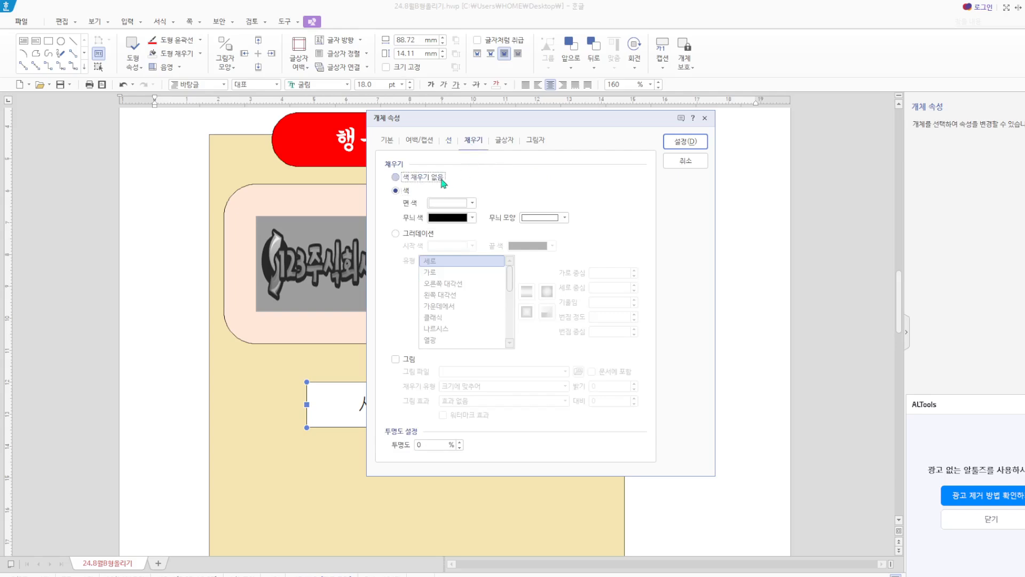
{"action": "left_click", "coordinate": [685, 141]}
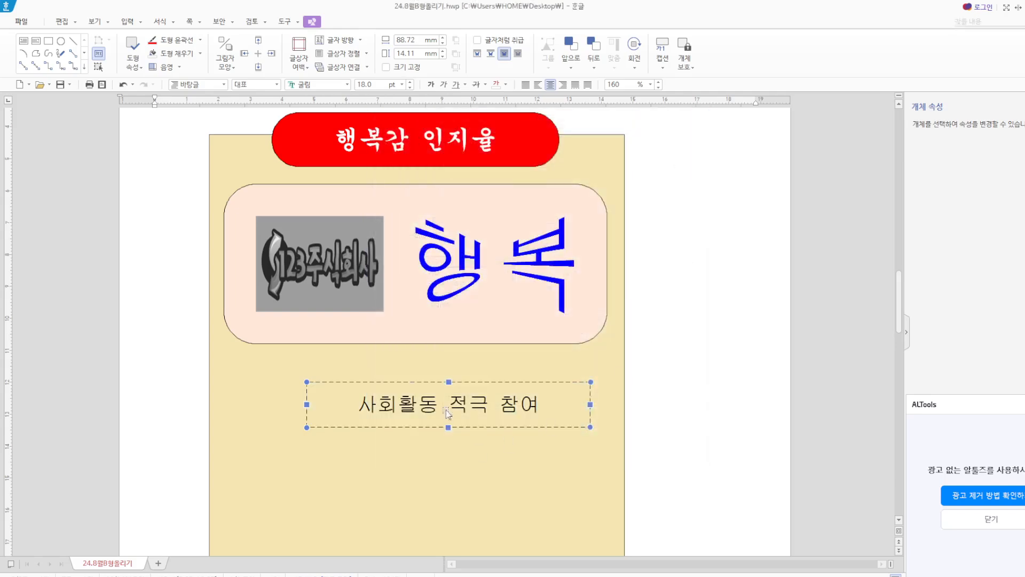
Copy the dashed text box twice straight down to make a column of three, nudging the first copy upward.
{"action": "left_click_drag", "start_coordinate": [435, 407], "coordinate": [433, 489]}
{"action": "scroll", "coordinate": [464, 414], "scroll_direction": "down", "scroll_amount": 2}
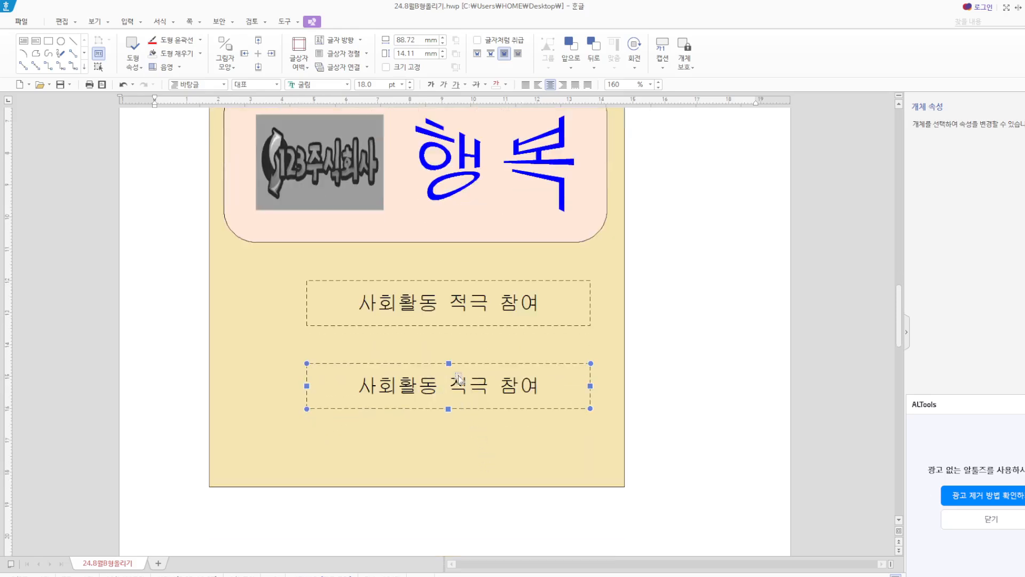
{"action": "key", "text": "Up"}
{"action": "key", "text": "Up"}
{"action": "key", "text": "Up"}
{"action": "key", "text": "Up"}
{"action": "key", "text": "Up"}
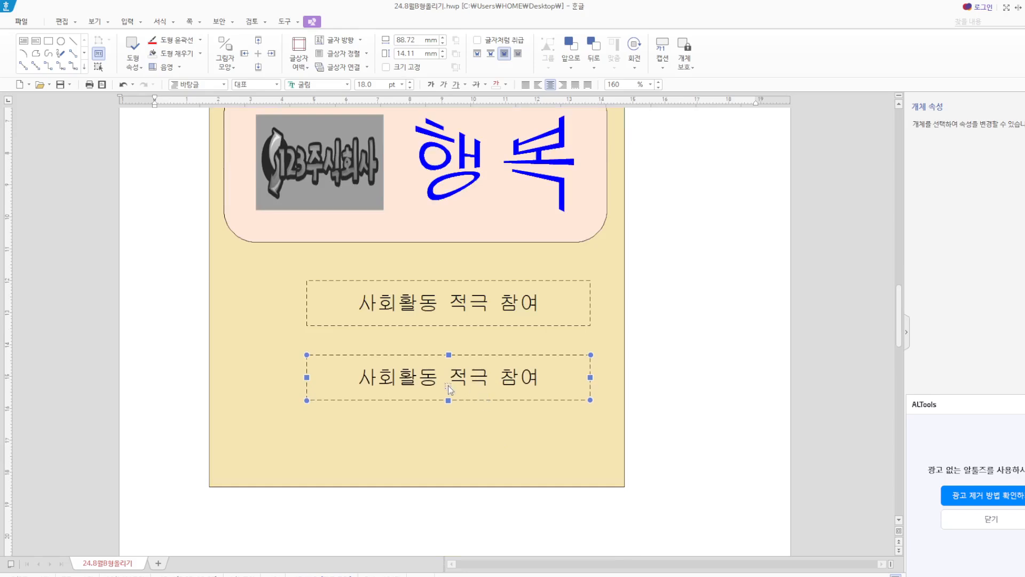
{"action": "left_click_drag", "start_coordinate": [485, 390], "coordinate": [486, 457]}
{"action": "key", "text": "Escape"}
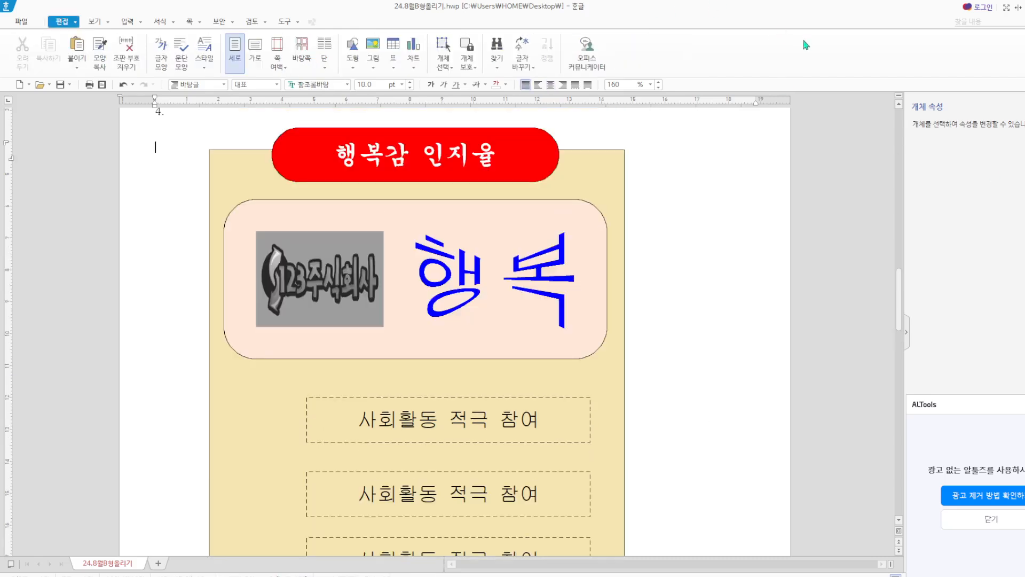
Draw a small rectangle outside the drawing near the first dashed box and lock its size at 17 × 10 mm.
{"action": "left_click", "coordinate": [359, 75]}
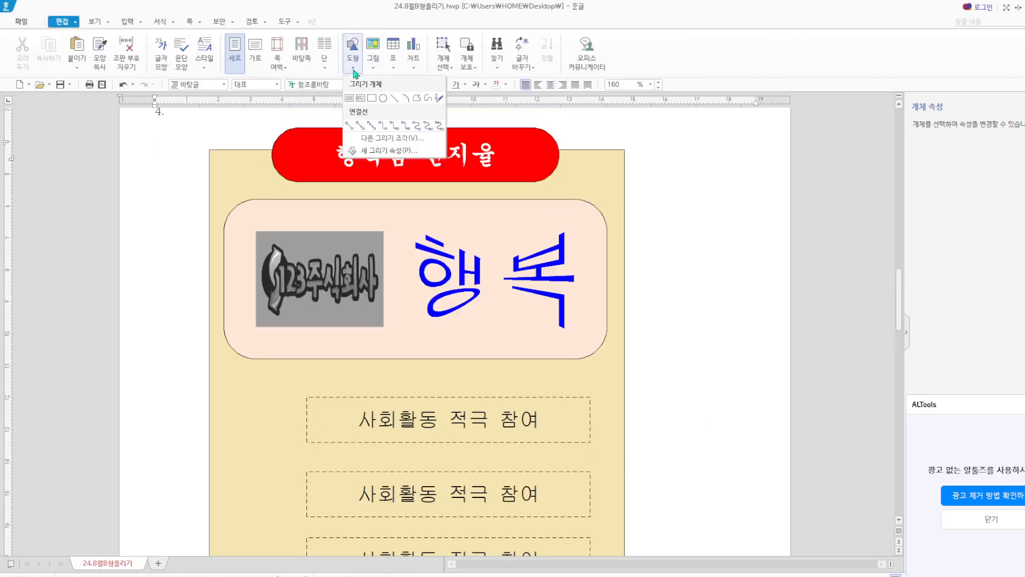
{"action": "left_click", "coordinate": [369, 101]}
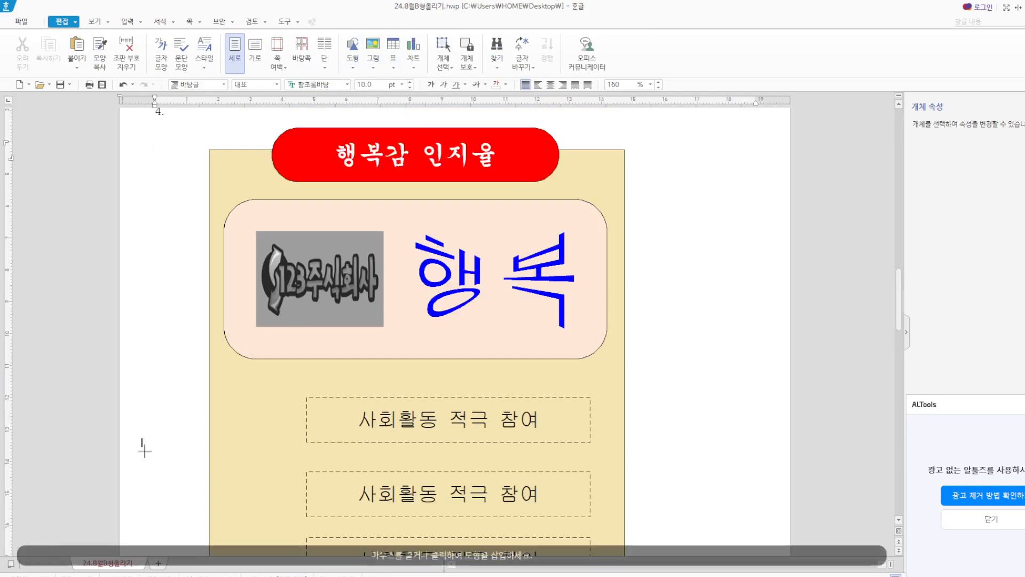
{"action": "left_click_drag", "start_coordinate": [142, 437], "coordinate": [186, 463]}
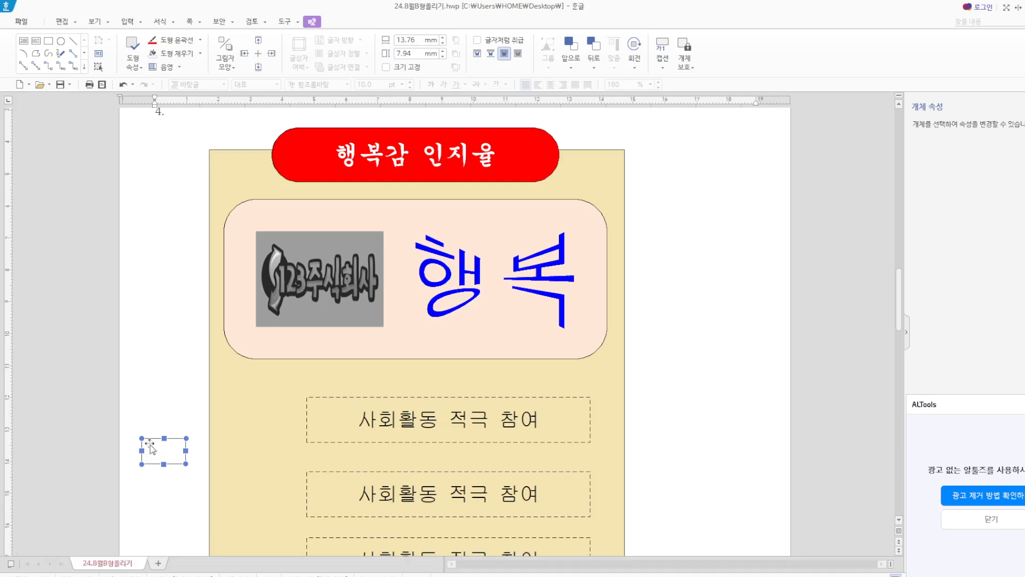
{"action": "double_click", "coordinate": [151, 448]}
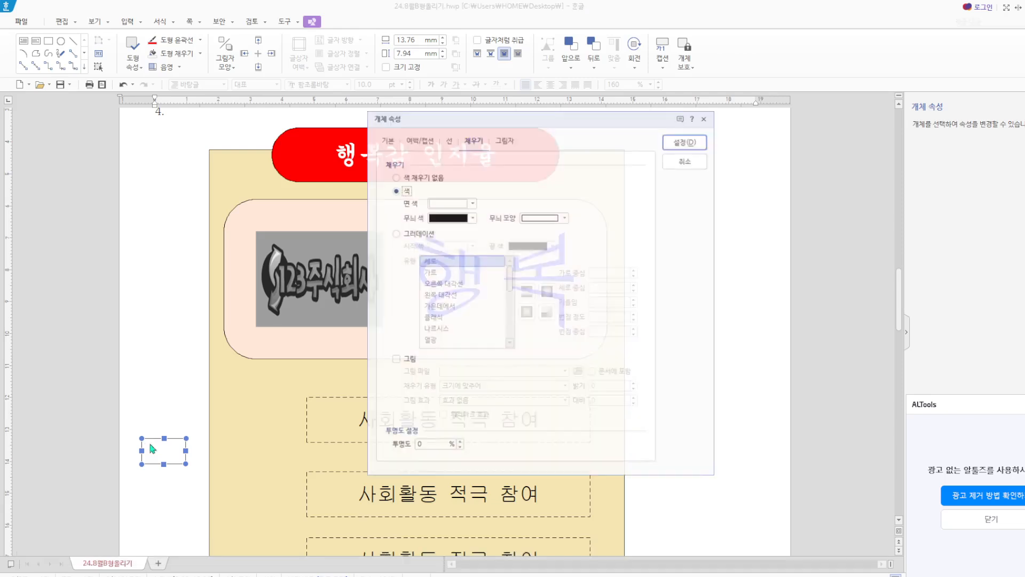
{"action": "left_click", "coordinate": [384, 139]}
{"action": "left_click_drag", "start_coordinate": [523, 177], "coordinate": [490, 198]}
{"action": "type", "text": "17"}
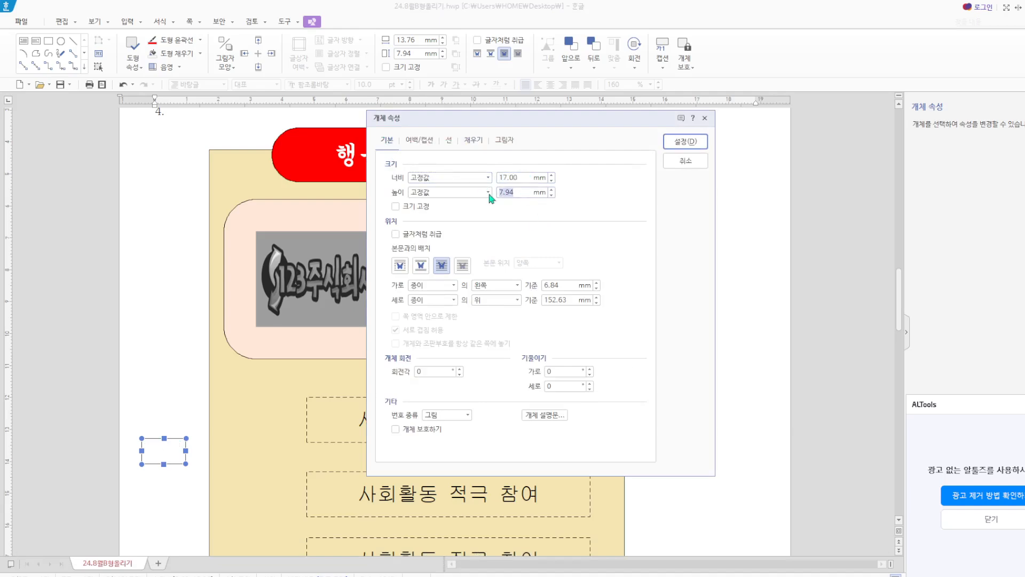
{"action": "type", "text": "10"}
{"action": "left_click", "coordinate": [412, 207]}
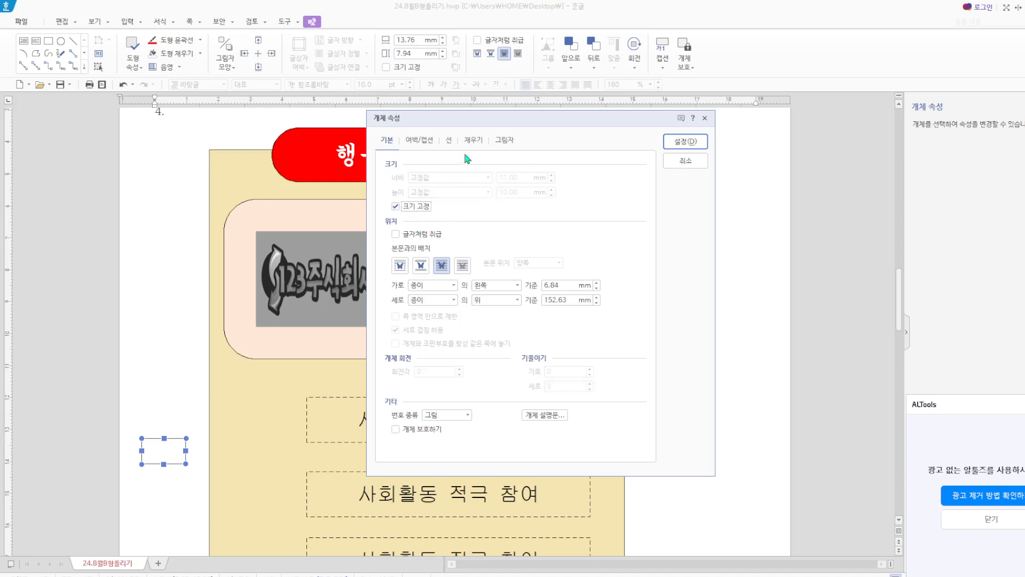
Fill the small rectangle with the lightest green tint.
{"action": "left_click", "coordinate": [474, 140]}
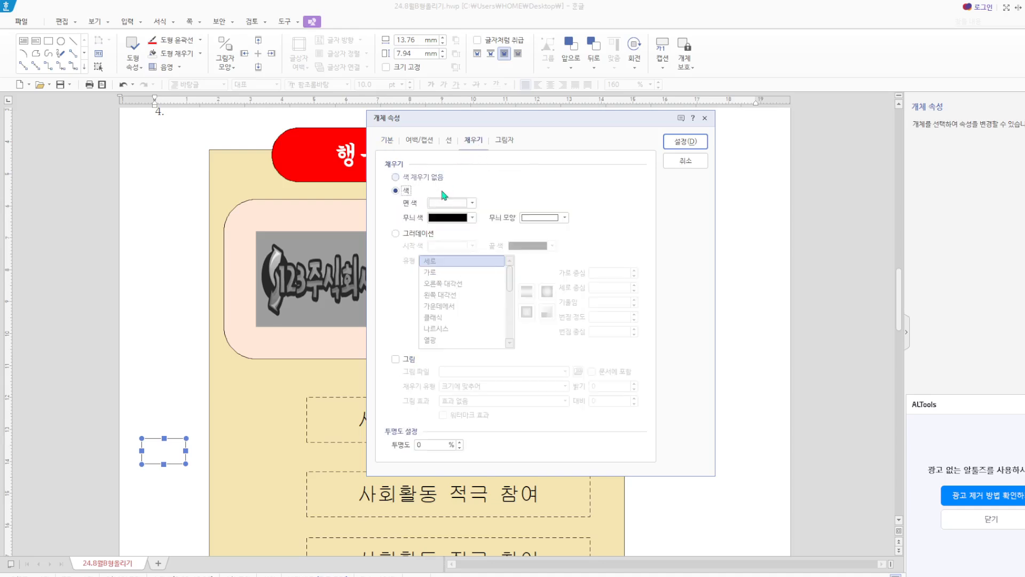
{"action": "left_click", "coordinate": [472, 203]}
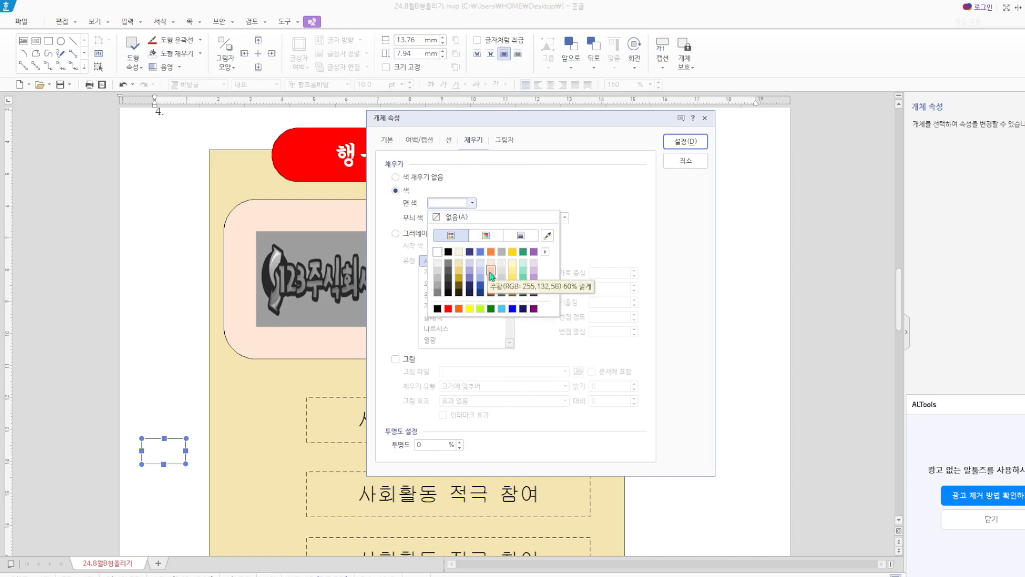
{"action": "left_click", "coordinate": [523, 264]}
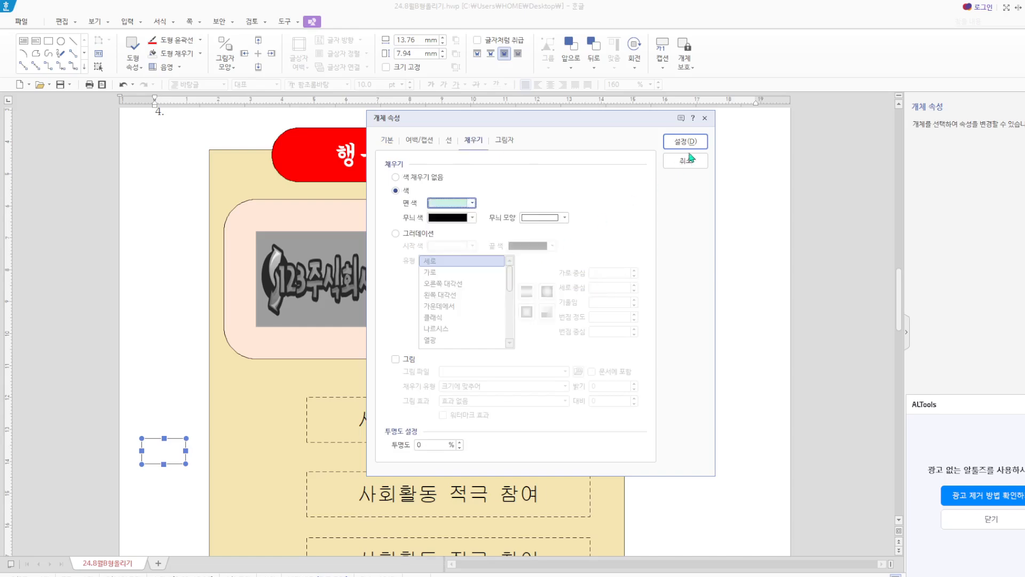
{"action": "left_click", "coordinate": [685, 142]}
{"action": "left_click", "coordinate": [157, 509]}
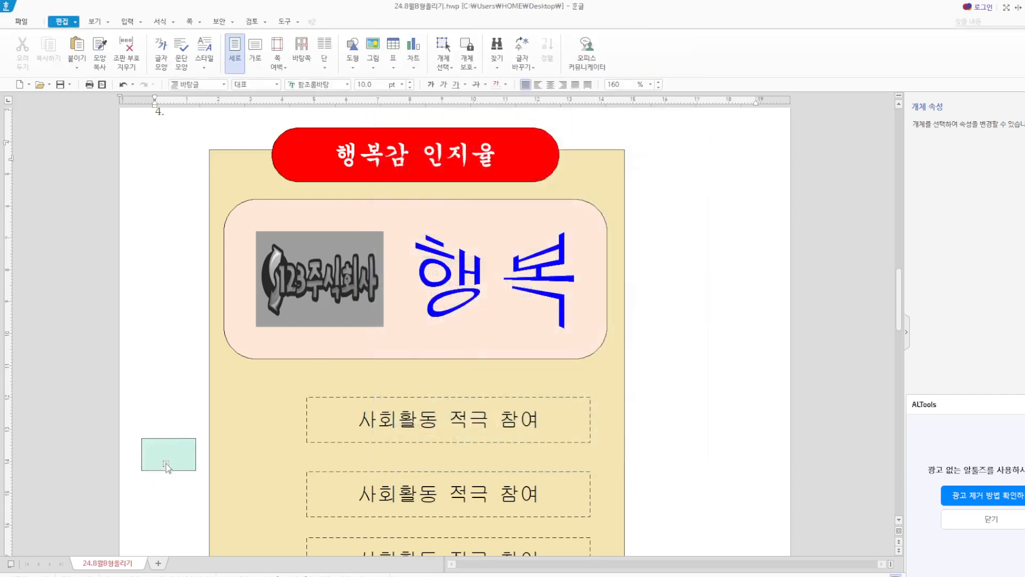
Draw a text box about 10 × 10 mm overlapping the green rectangle's upper edge and enter 1 in it.
{"action": "left_click", "coordinate": [353, 68]}
{"action": "left_click", "coordinate": [356, 102]}
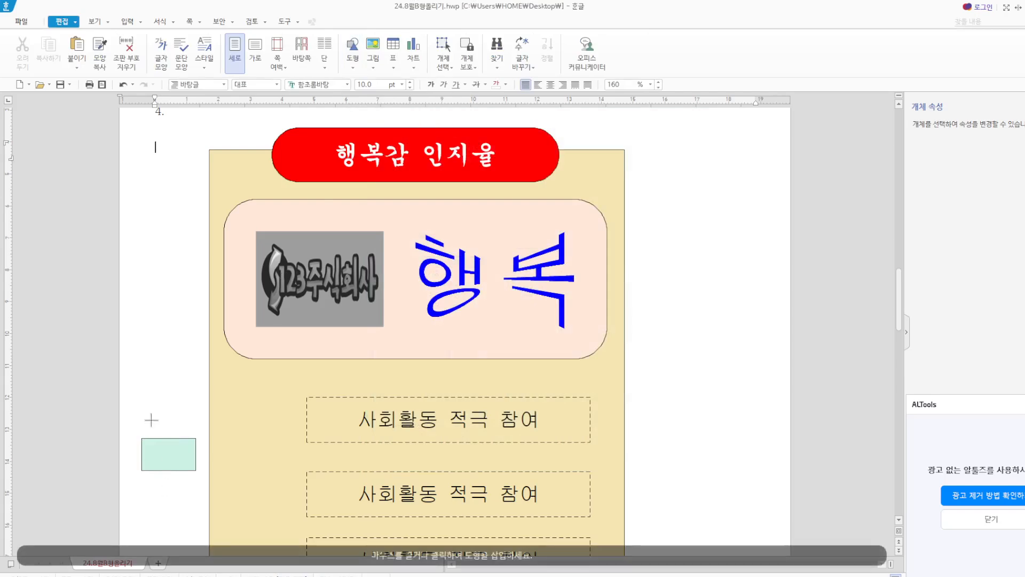
{"action": "mouse_move", "coordinate": [151, 420]}
{"action": "left_mouse_down"}
{"action": "mouse_move", "coordinate": [185, 456]}
{"action": "mouse_move", "coordinate": [142, 436]}
{"action": "left_mouse_up"}
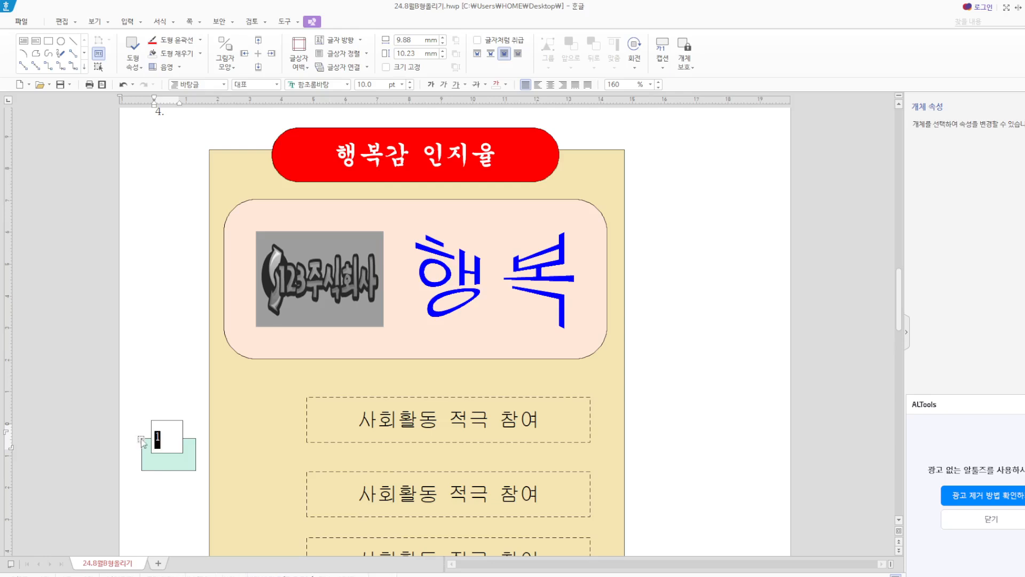
Format the number 1 as 궁서, 20 pt, centred.
{"action": "left_click", "coordinate": [338, 83]}
{"action": "type", "text": "궁서"}
{"action": "key", "text": "Return"}
{"action": "left_click", "coordinate": [365, 84]}
{"action": "type", "text": "20"}
{"action": "key", "text": "Return"}
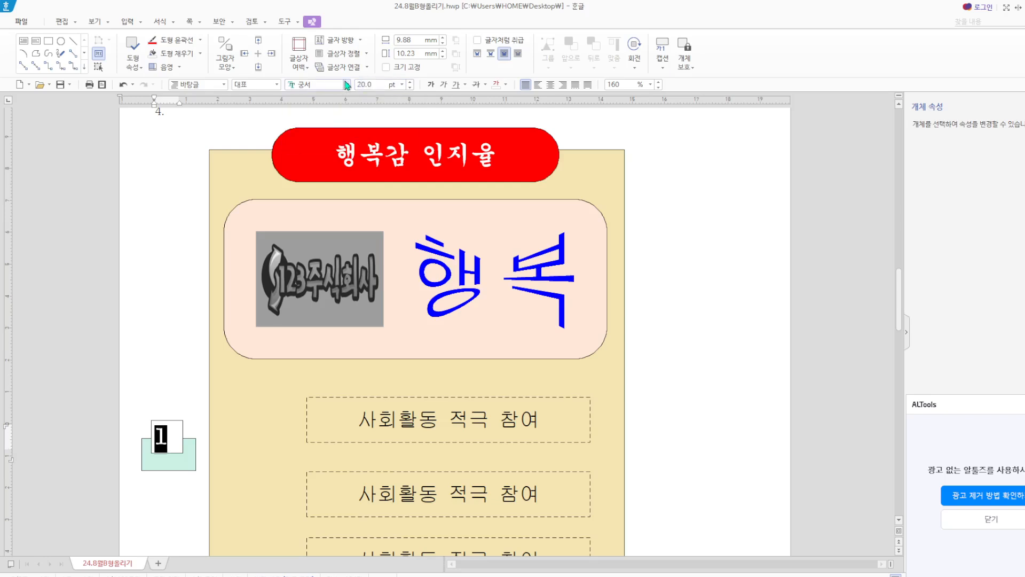
{"action": "left_click", "coordinate": [550, 84]}
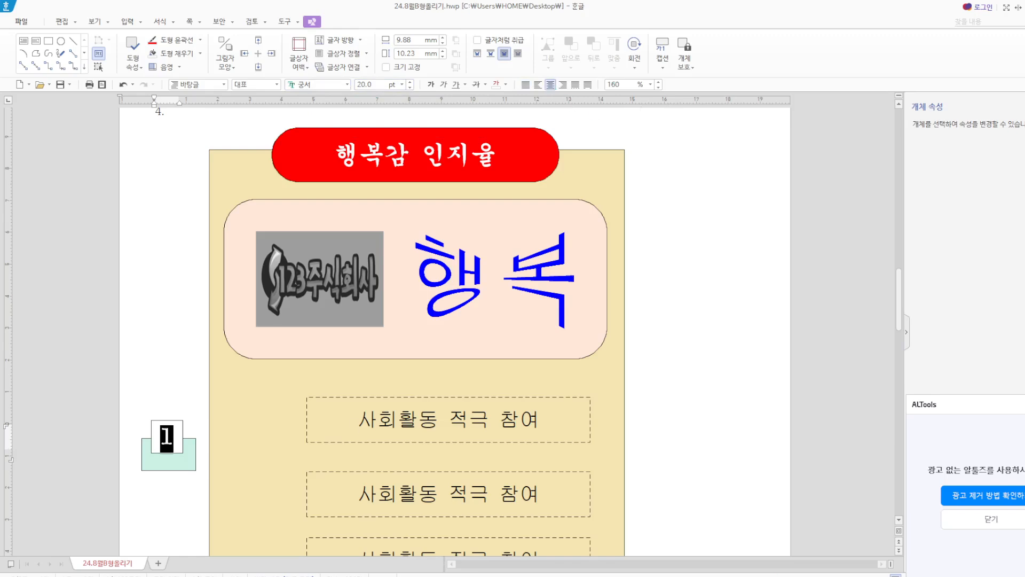
Give the number 1 text box rounded corners (둥근 모양).
{"action": "left_click", "coordinate": [177, 423]}
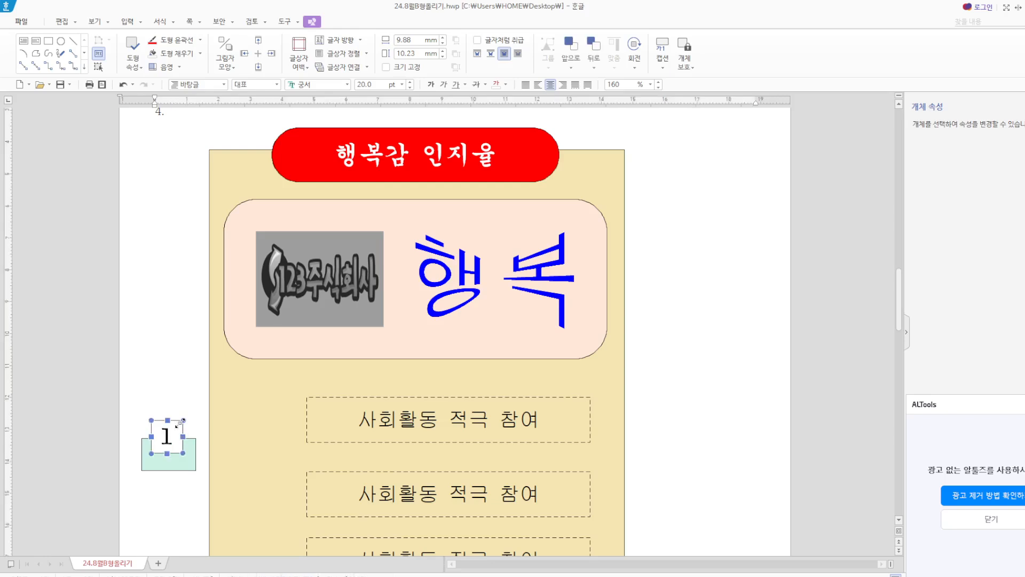
{"action": "double_click", "coordinate": [183, 427]}
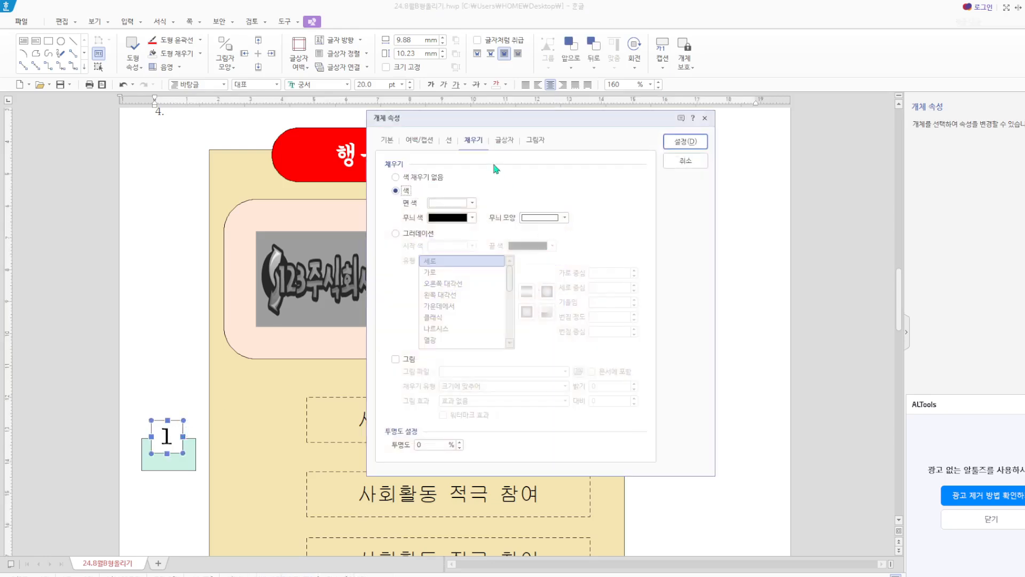
{"action": "left_click", "coordinate": [449, 140]}
{"action": "left_click", "coordinate": [446, 270]}
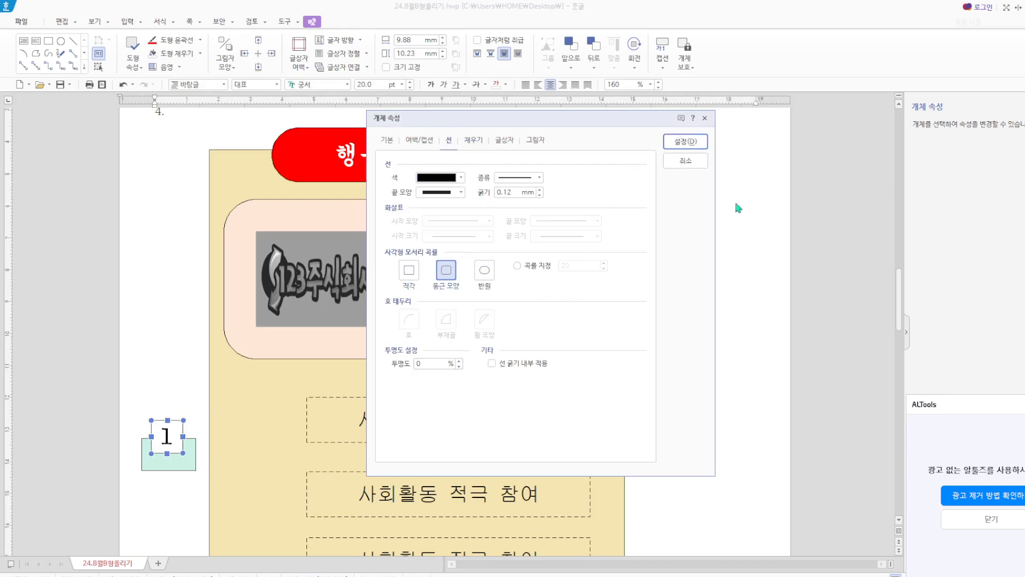
{"action": "left_click", "coordinate": [685, 142]}
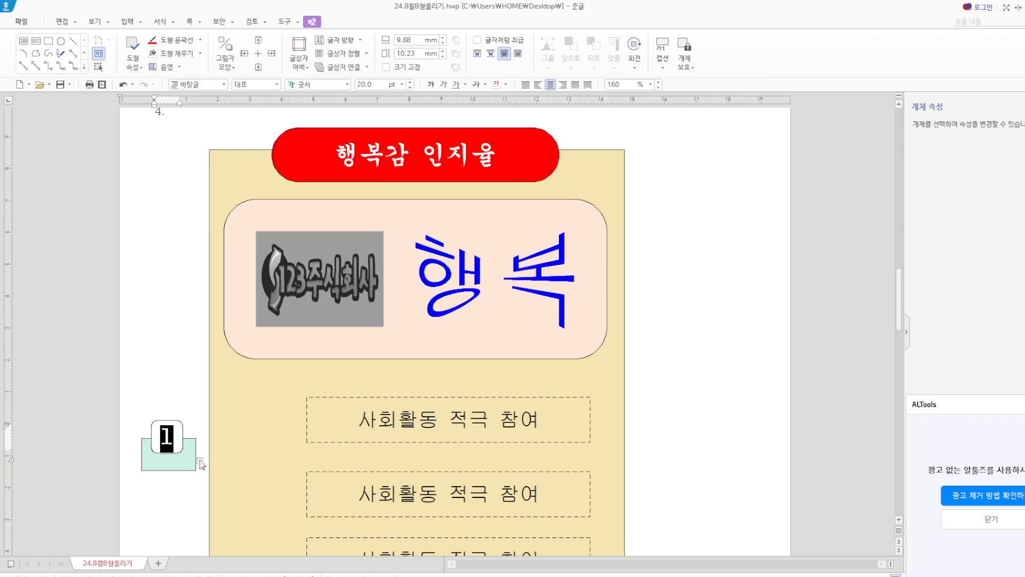
Move the number box and green rectangle together beside the first dashed box and copy the pair beside the second and third.
{"action": "left_click", "coordinate": [179, 425]}
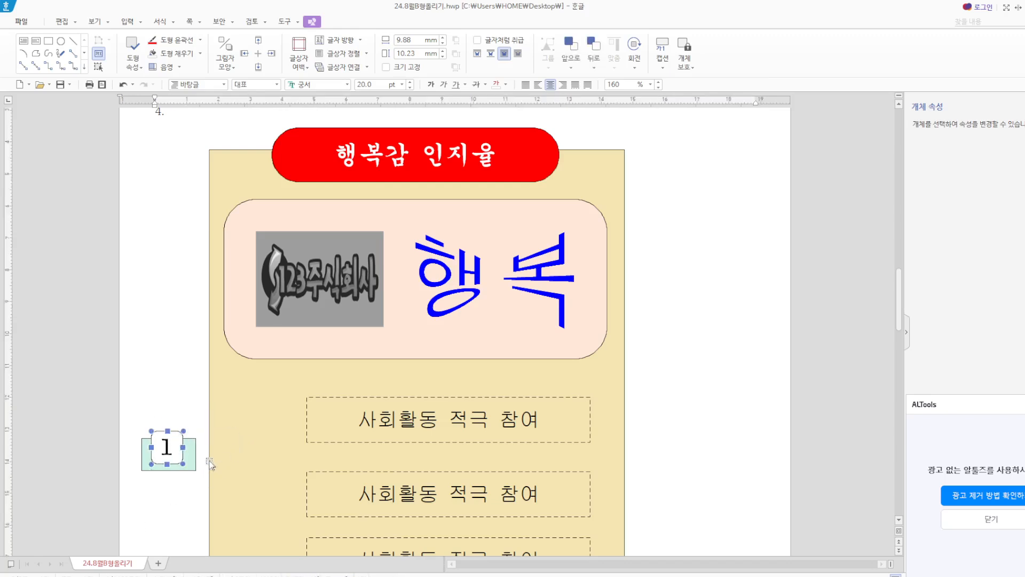
{"action": "left_click", "coordinate": [195, 451], "text": "shift"}
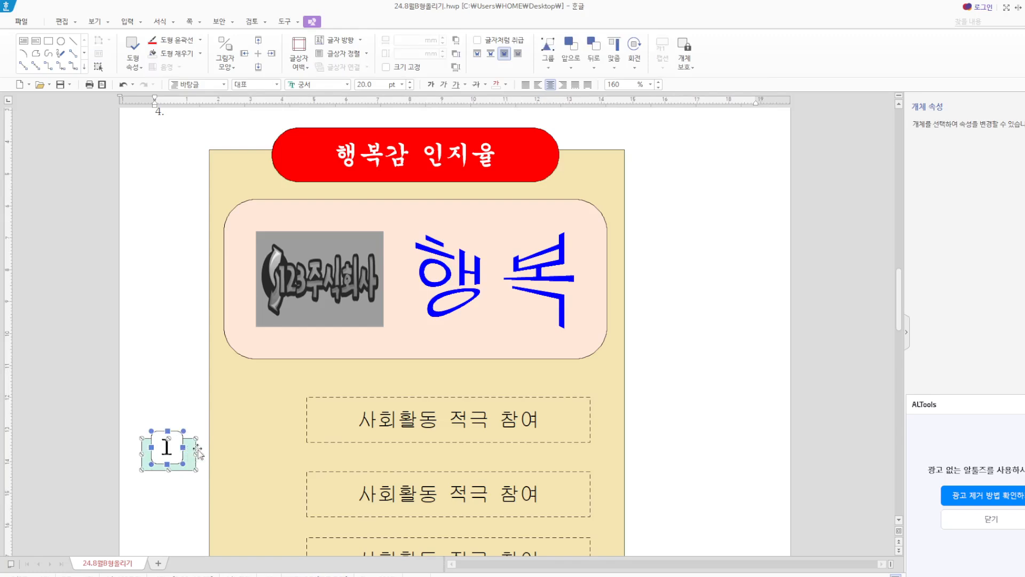
{"action": "left_click_drag", "start_coordinate": [191, 454], "coordinate": [275, 505]}
{"action": "scroll", "coordinate": [275, 505], "scroll_direction": "down", "scroll_amount": 3}
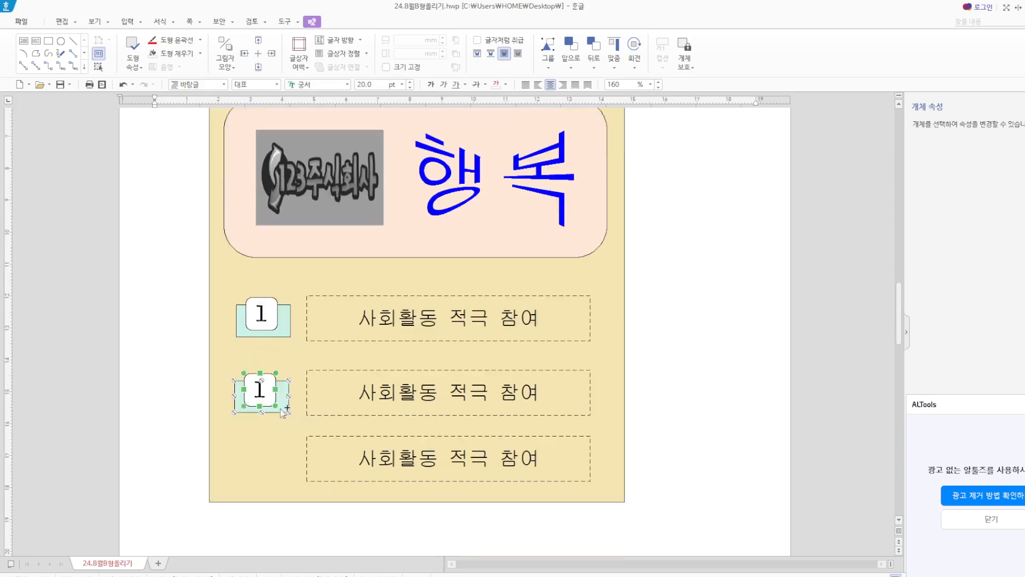
{"action": "left_click_drag", "start_coordinate": [272, 401], "coordinate": [270, 466]}
Renumber the second and third number boxes as 2 and 3.
{"action": "left_click", "coordinate": [259, 392]}
{"action": "left_click_drag", "start_coordinate": [259, 391], "coordinate": [253, 398]}
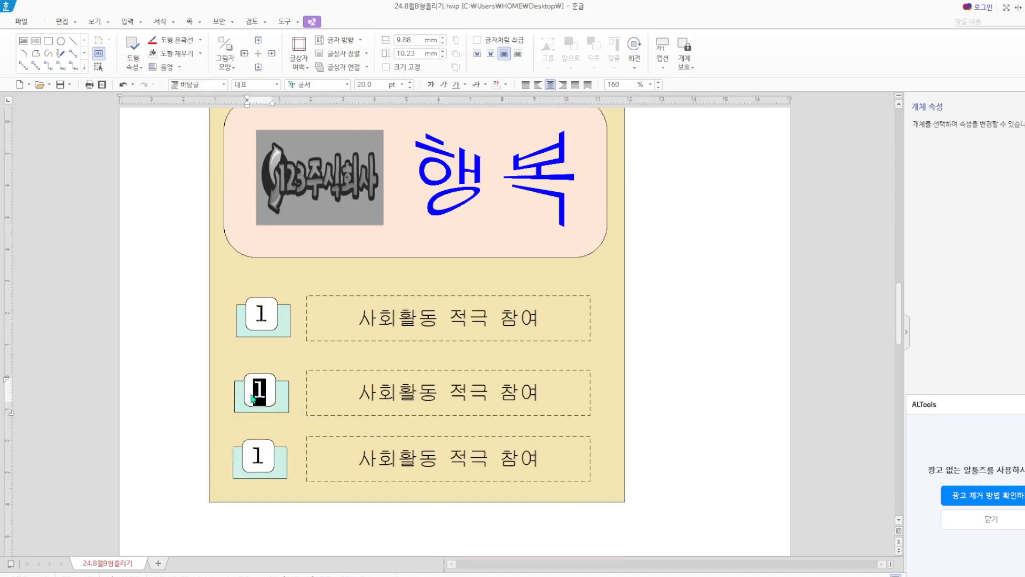
{"action": "type", "text": "2"}
{"action": "left_click_drag", "start_coordinate": [263, 449], "coordinate": [250, 460]}
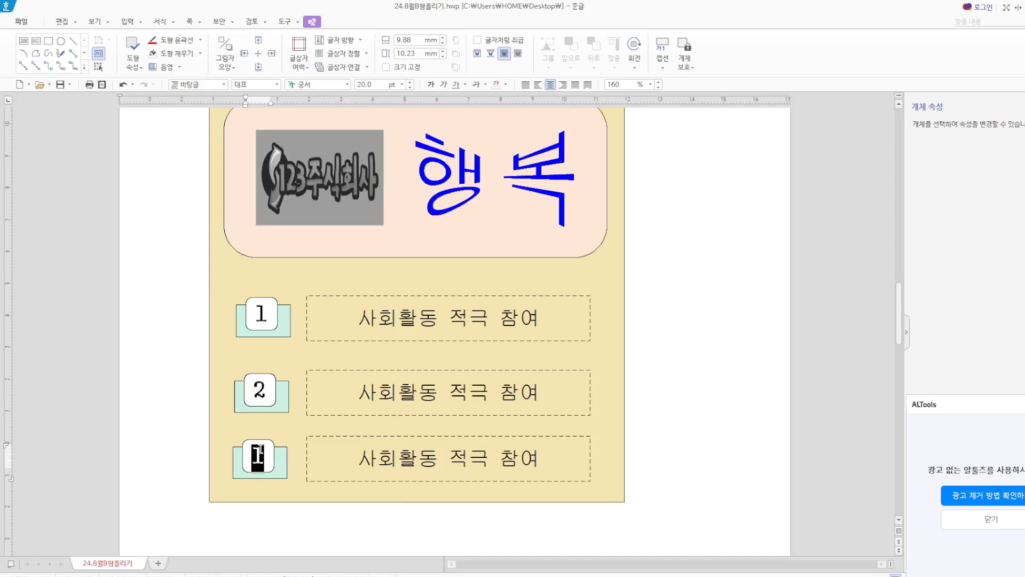
{"action": "type", "text": "3"}
Fill the rectangle behind number 2 with a green one shade darker than the first.
{"action": "left_click", "coordinate": [287, 404]}
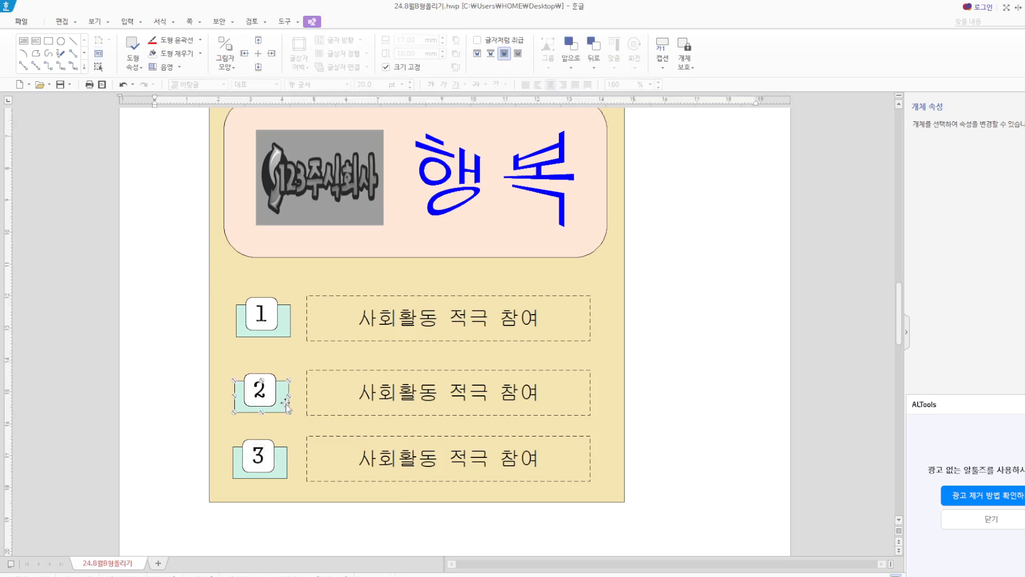
{"action": "double_click", "coordinate": [286, 404]}
{"action": "left_click", "coordinate": [473, 142]}
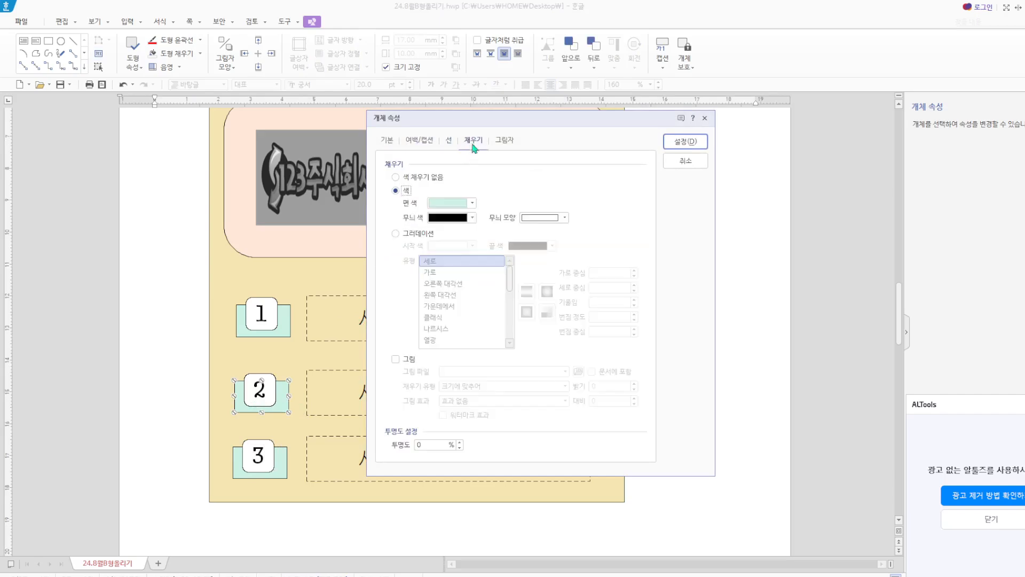
{"action": "left_click", "coordinate": [472, 202]}
{"action": "left_click", "coordinate": [528, 278]}
{"action": "left_click", "coordinate": [685, 141]}
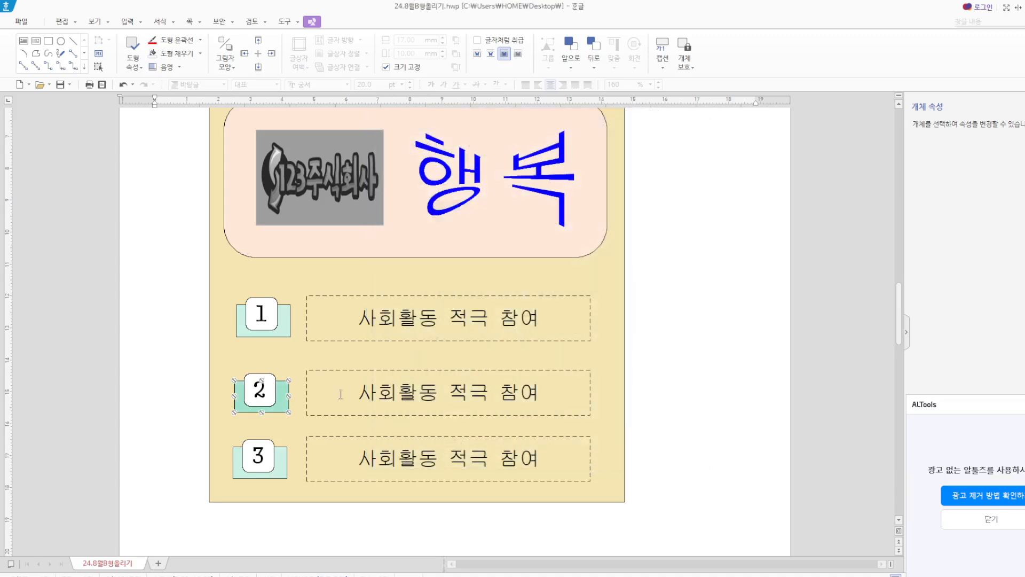
Fill the rectangle behind number 3 with a darker green than the one behind number 2.
{"action": "double_click", "coordinate": [283, 469]}
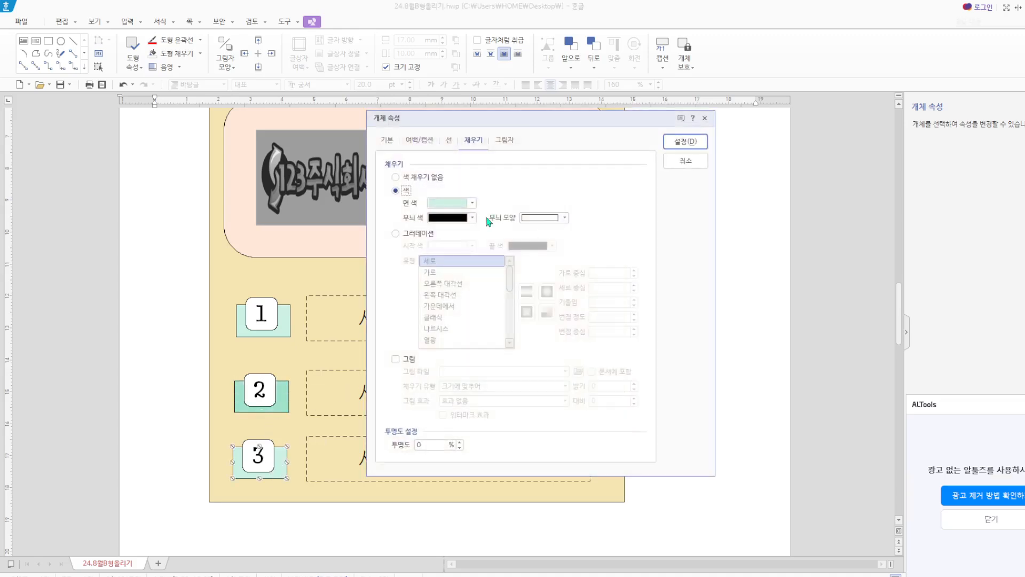
{"action": "left_click", "coordinate": [472, 202]}
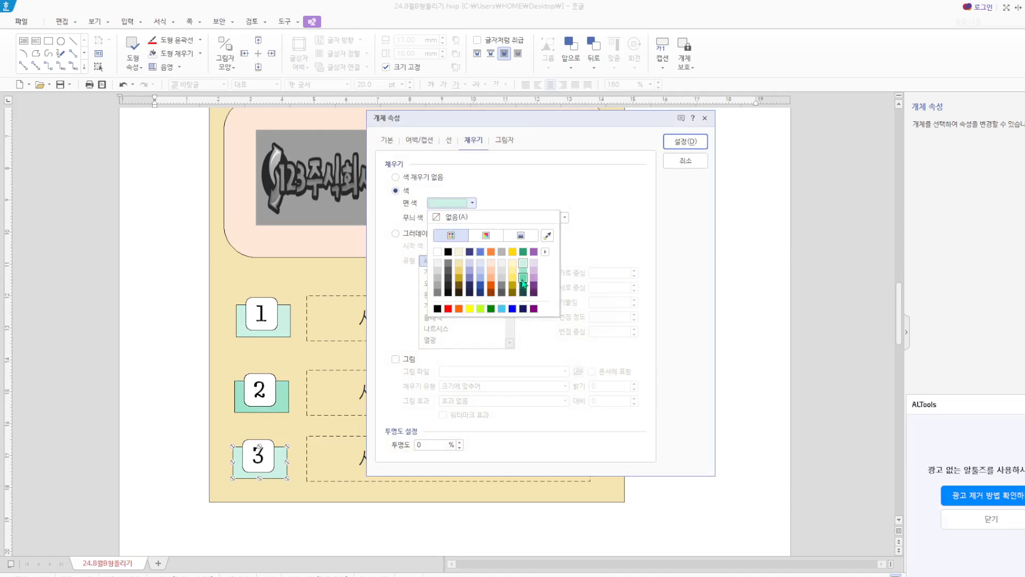
{"action": "left_click", "coordinate": [524, 278]}
{"action": "left_click", "coordinate": [681, 142]}
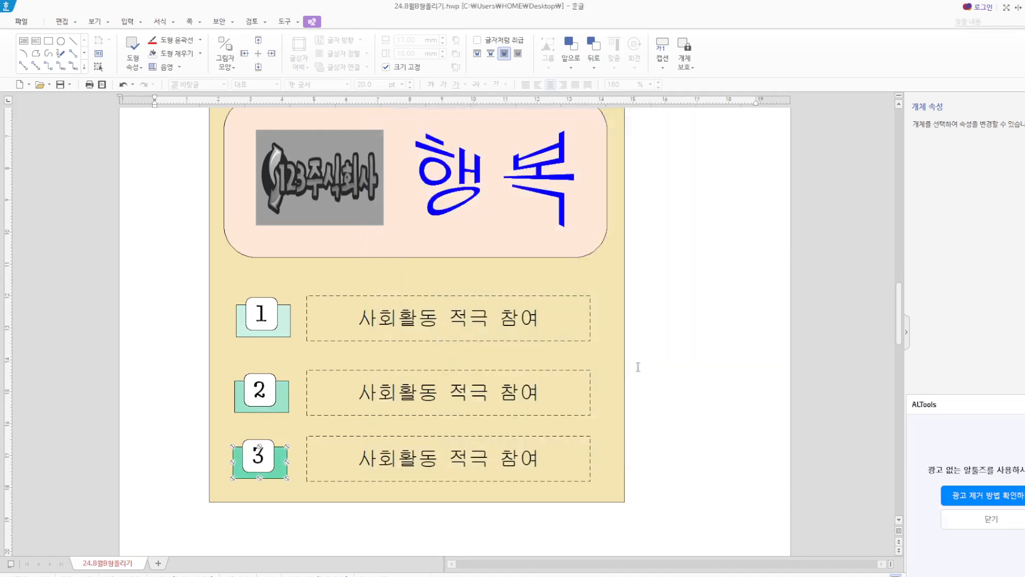
{"action": "left_click", "coordinate": [691, 363]}
Replace the text in the second dashed box with 여가(레저) 활동 참여.
{"action": "scroll", "coordinate": [393, 477], "scroll_direction": "up", "scroll_amount": 3}
{"action": "scroll", "coordinate": [390, 459], "scroll_direction": "down", "scroll_amount": 3}
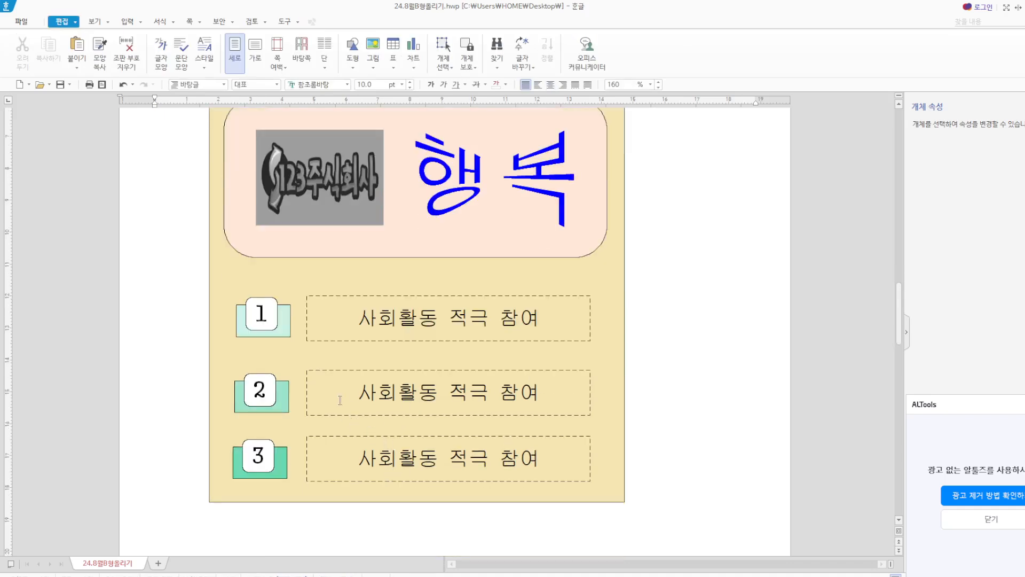
{"action": "triple_click", "coordinate": [429, 393]}
{"action": "type", "text": "여가"}
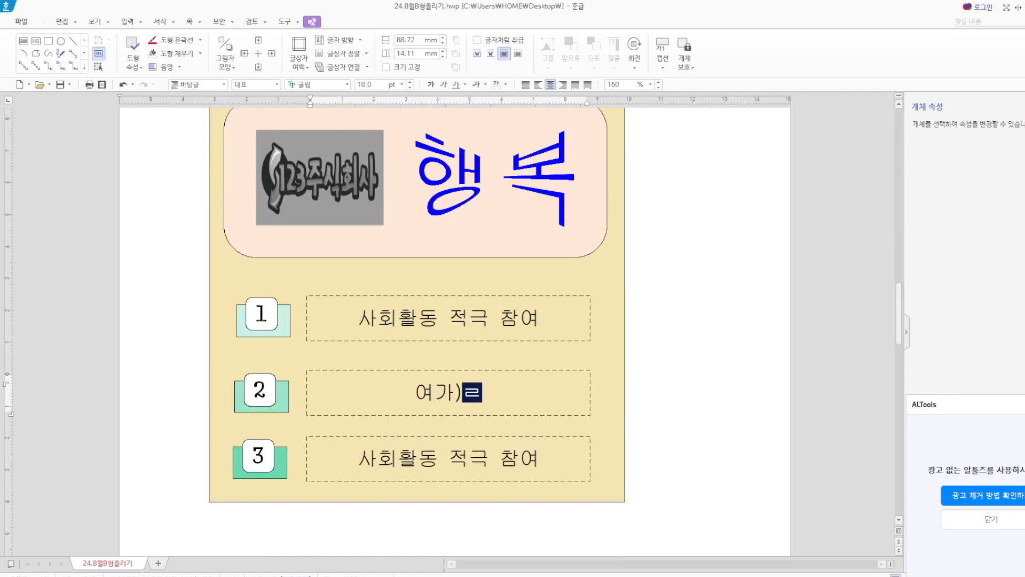
{"action": "type", "text": "(레저) 호활동 참여"}
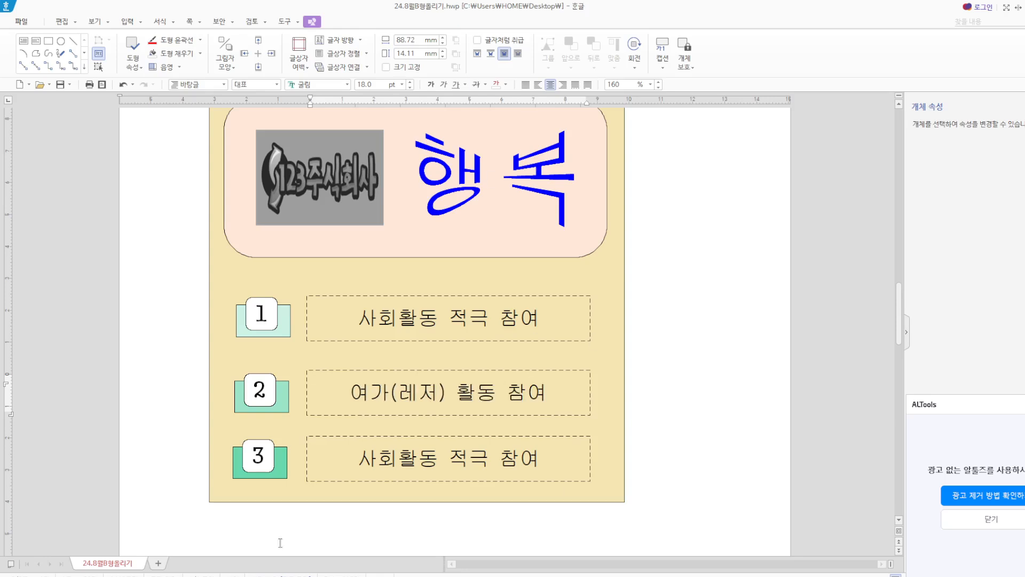
Replace the text in the third dashed box with 주관적 건강양호 인지.
{"action": "left_click_drag", "start_coordinate": [358, 458], "coordinate": [575, 450]}
{"action": "type", "text": "주관적 거"}
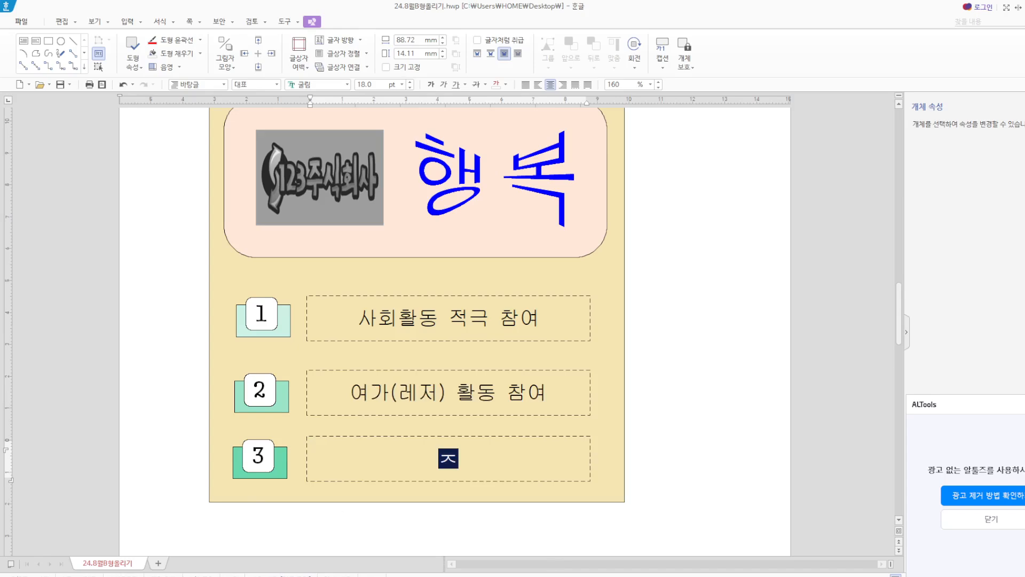
{"action": "type", "text": "건강양호 인"}
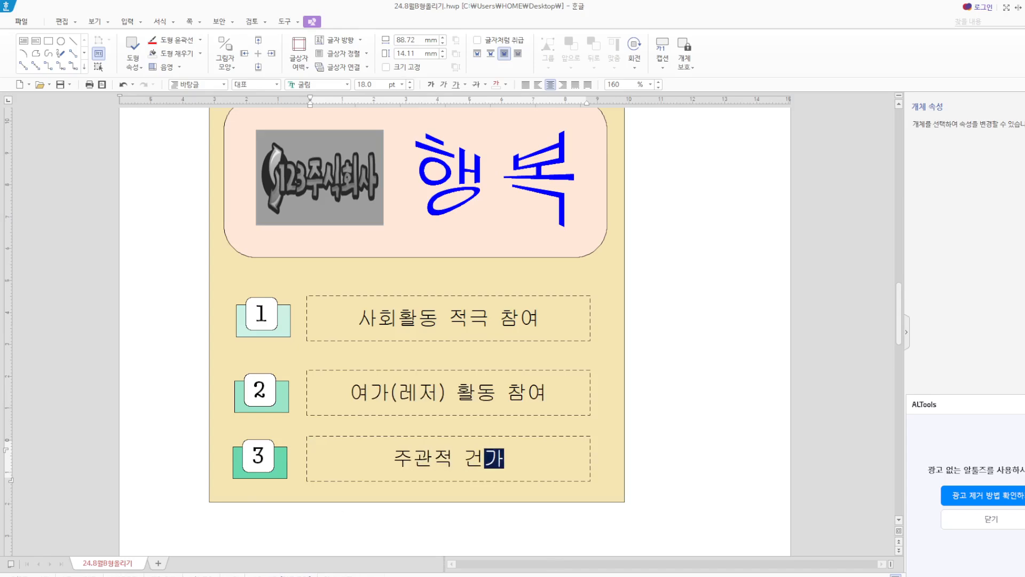
{"action": "type", "text": "지"}
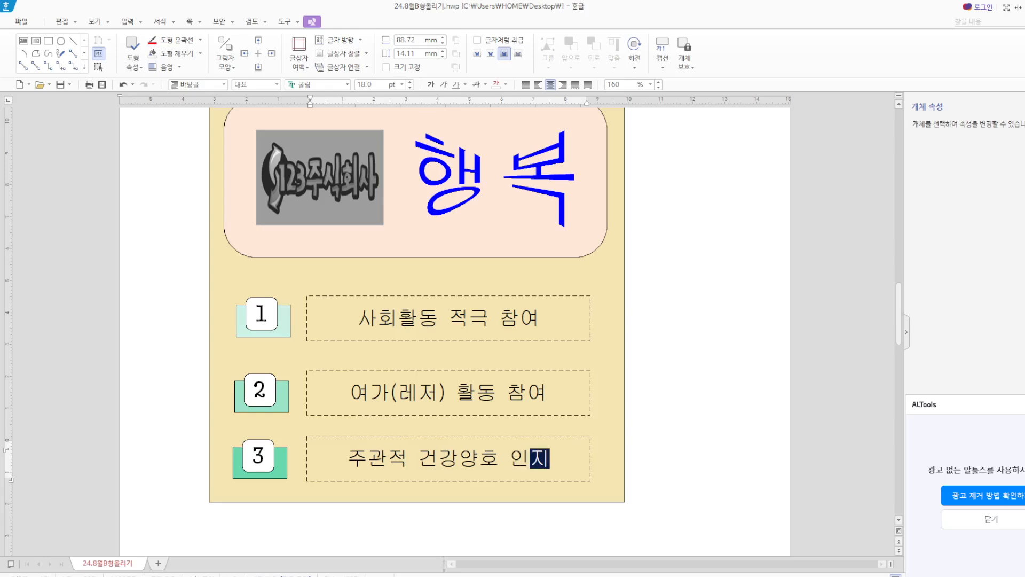
Leave the third dashed text box and save the document.
{"action": "left_click", "coordinate": [709, 385]}
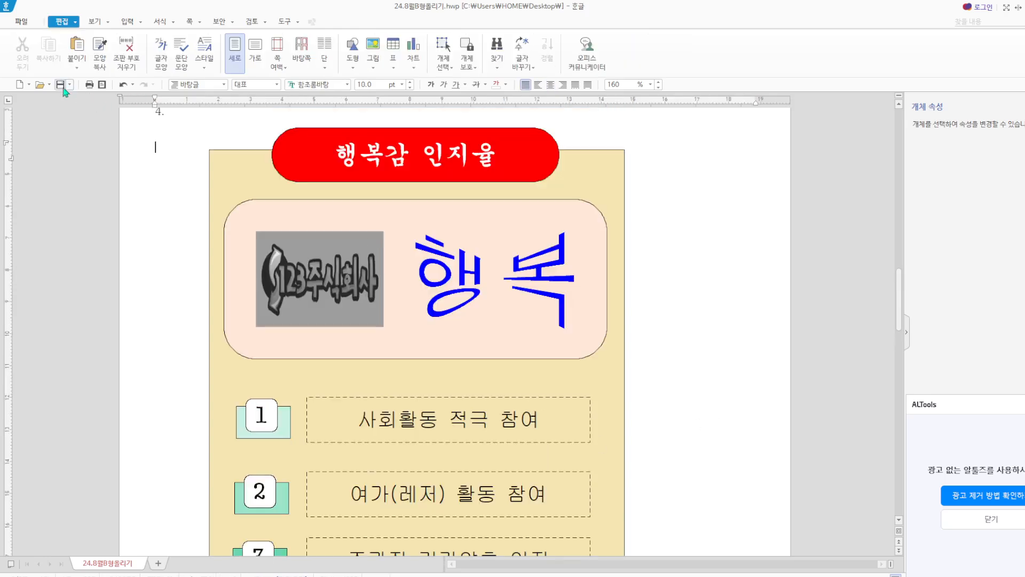
{"action": "scroll", "coordinate": [493, 247], "scroll_direction": "up", "scroll_amount": 3}
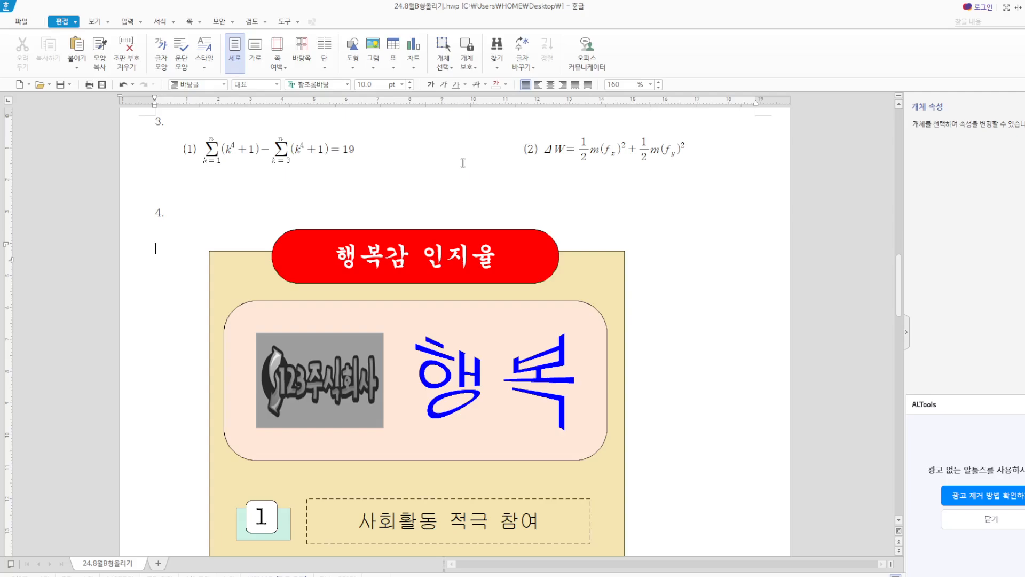
Look through the equations, the finished 행복감 인지율 drawing and the report page that follows.
{"action": "scroll", "coordinate": [522, 197], "scroll_direction": "down", "scroll_amount": 10}
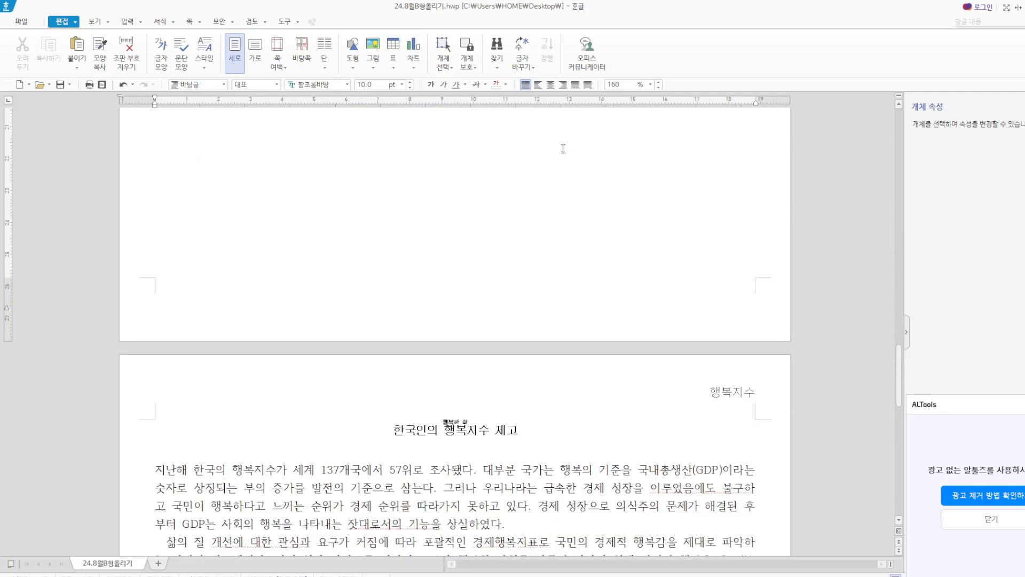
{"action": "scroll", "coordinate": [563, 149], "scroll_direction": "down", "scroll_amount": 15}
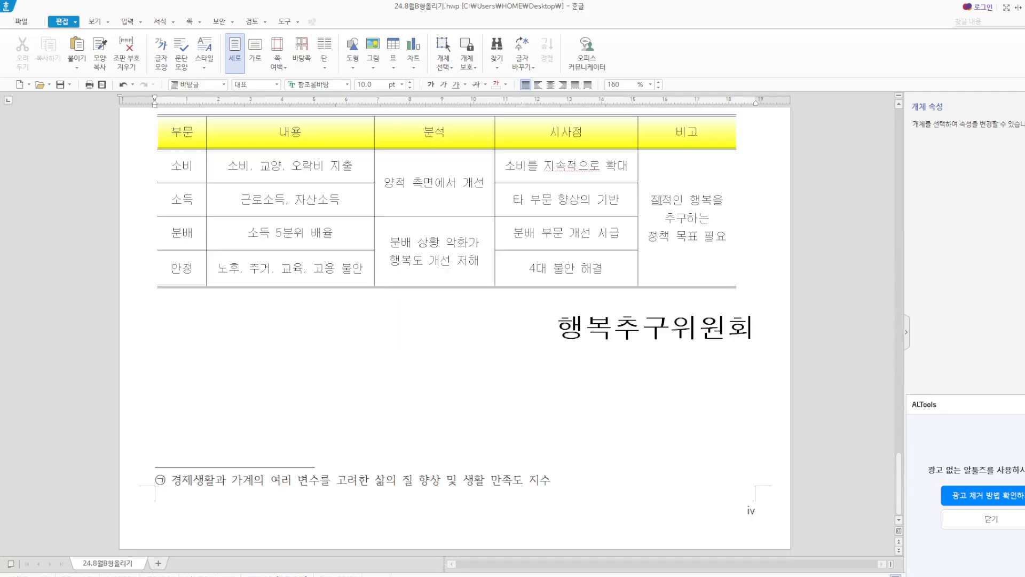
{"action": "scroll", "coordinate": [629, 160], "scroll_direction": "up", "scroll_amount": 20}
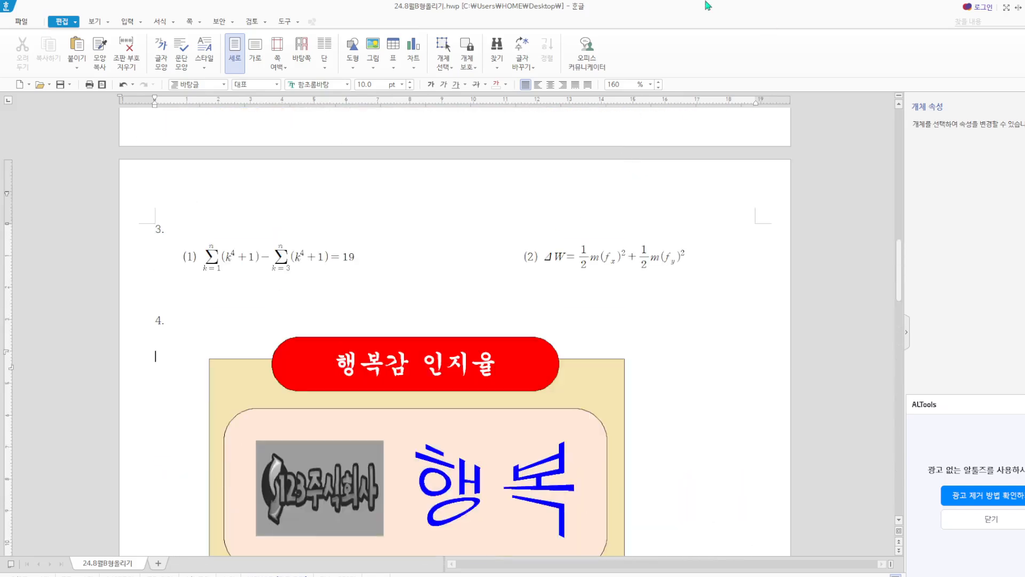
{"action": "scroll", "coordinate": [411, 352], "scroll_direction": "up", "scroll_amount": 3}
{"action": "scroll", "coordinate": [411, 352], "scroll_direction": "down", "scroll_amount": 10}
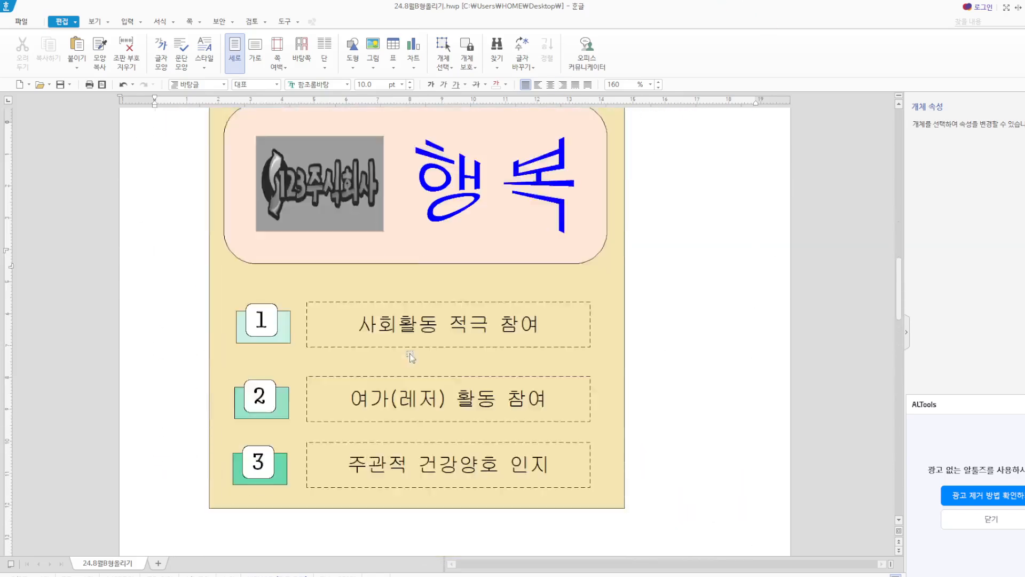
{"action": "scroll", "coordinate": [411, 352], "scroll_direction": "down", "scroll_amount": 5}
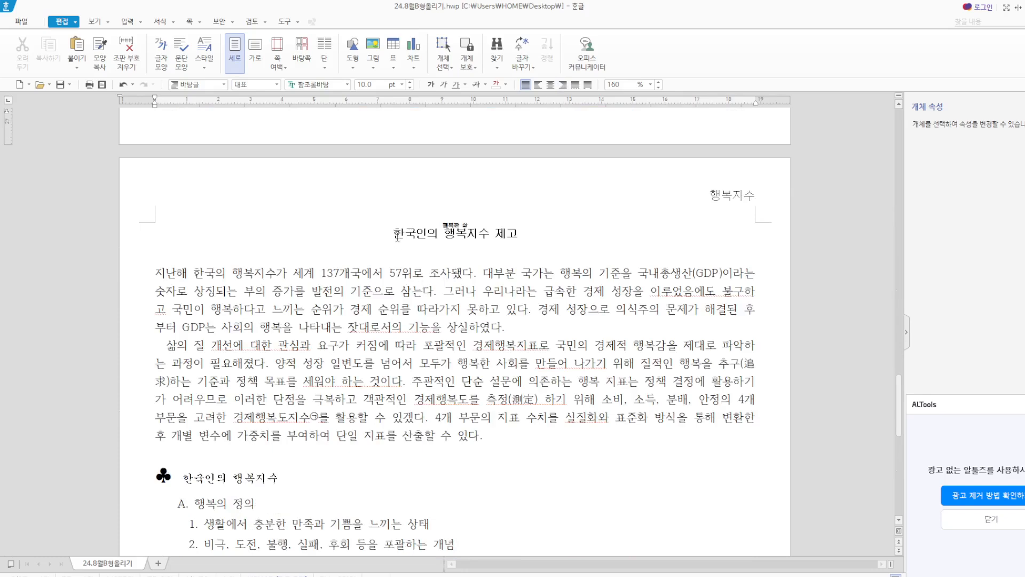
Set the font size of the report title 한국인의 행복지수 제고 to 18 pt.
{"action": "left_click_drag", "start_coordinate": [389, 237], "coordinate": [516, 235]}
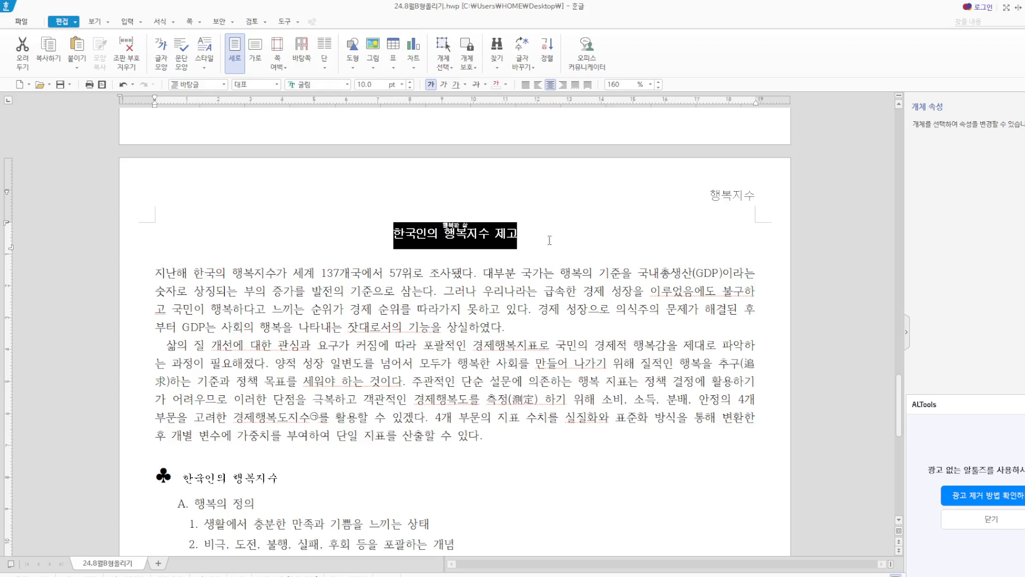
{"action": "left_click", "coordinate": [380, 86]}
{"action": "key", "text": "Return"}
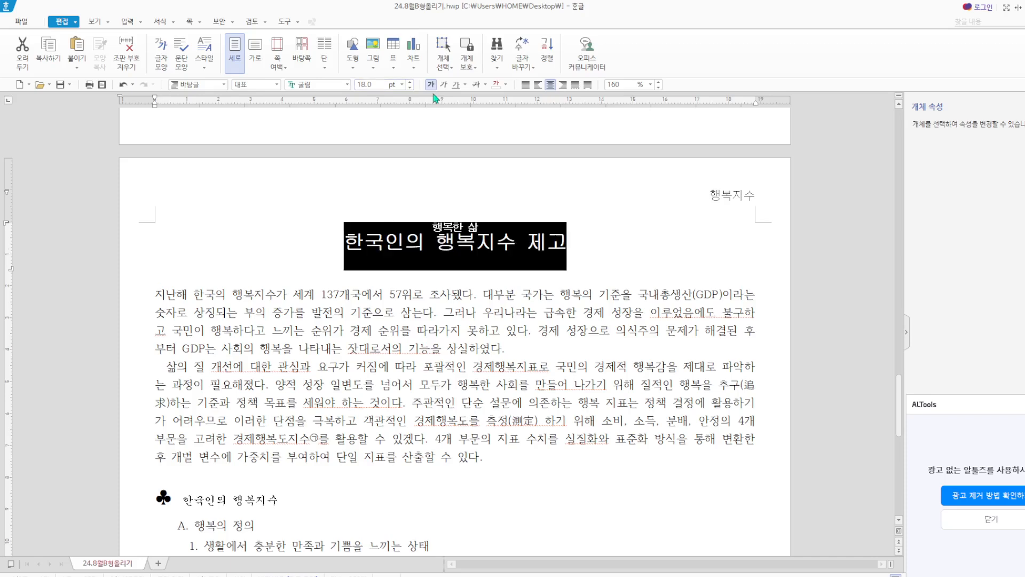
{"action": "left_click", "coordinate": [143, 23]}
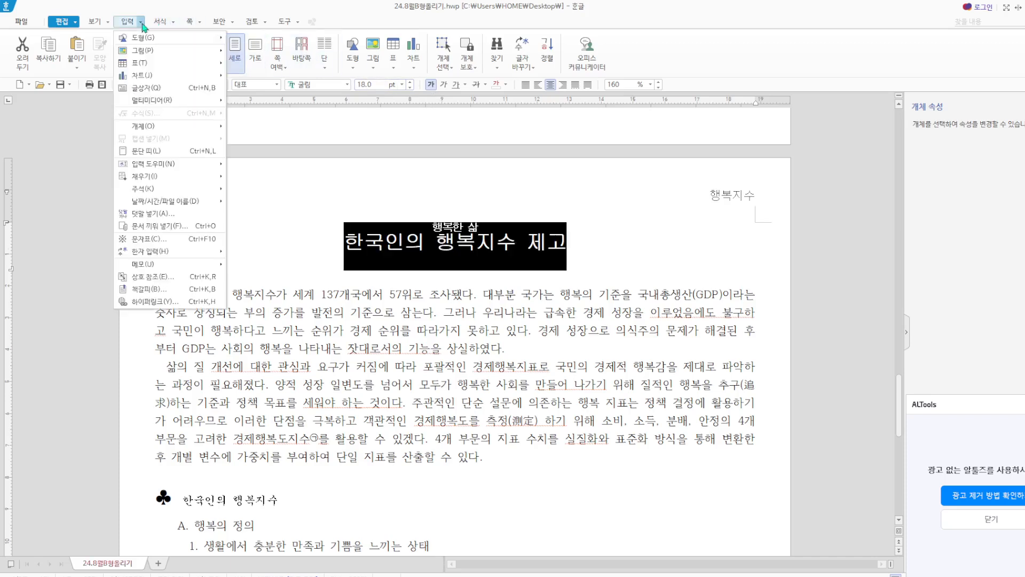
{"action": "left_click", "coordinate": [160, 216]}
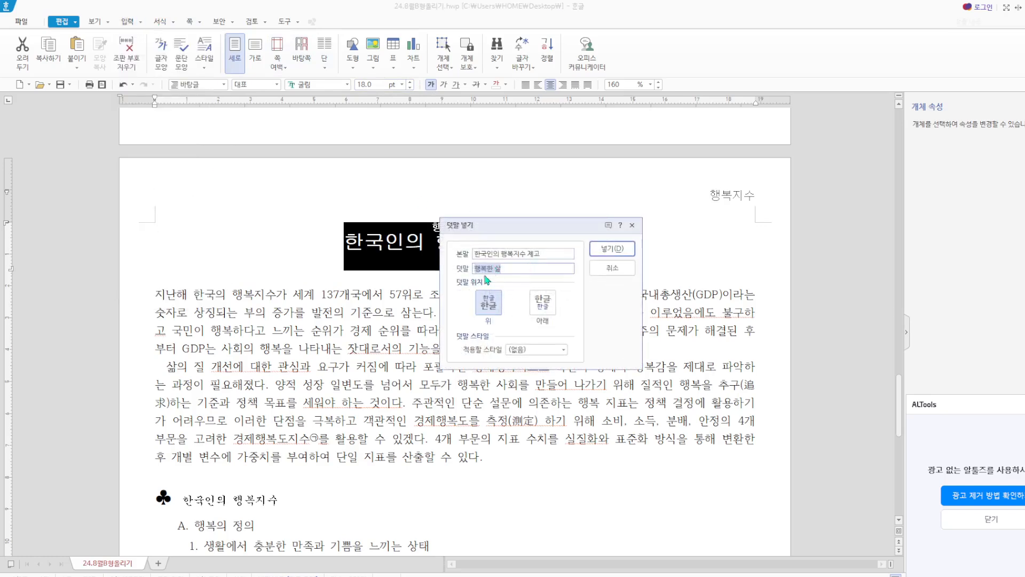
{"action": "left_click", "coordinate": [632, 225]}
{"action": "left_click", "coordinate": [247, 238]}
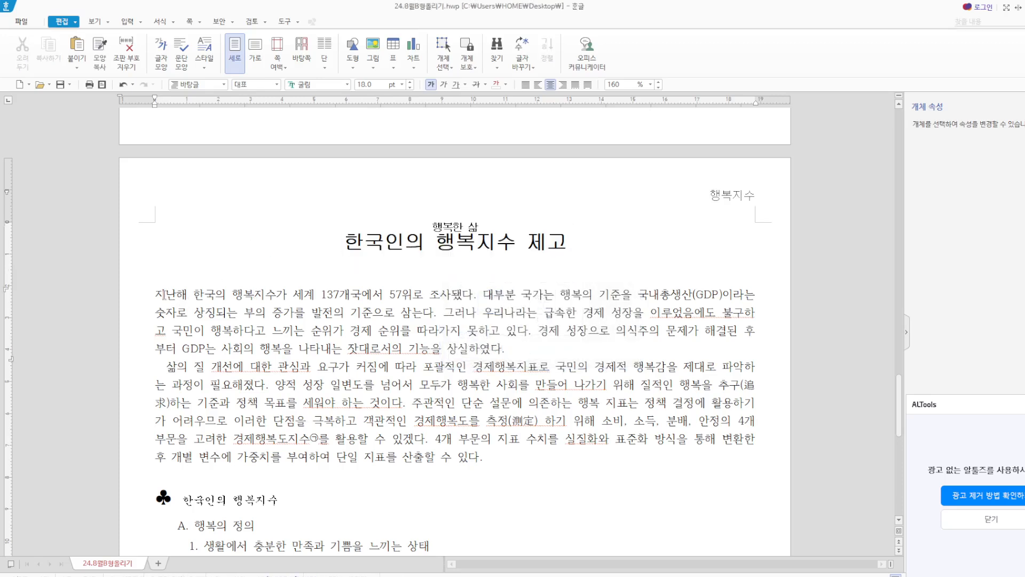
Decorate the first letter of the opening paragraph as a two-line drop cap in the 궁서 font with a yellow background.
{"action": "left_click", "coordinate": [165, 294]}
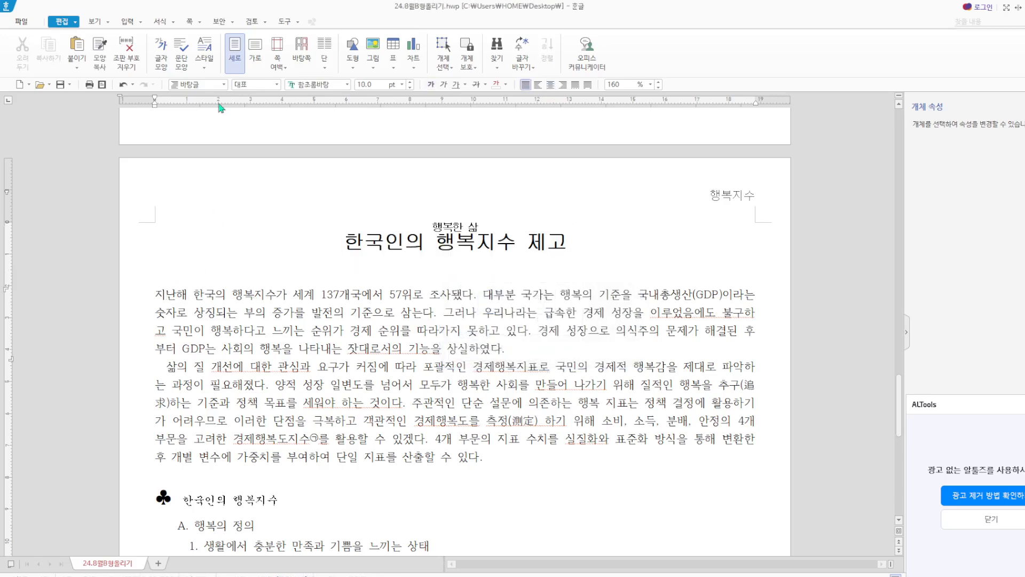
{"action": "left_click", "coordinate": [176, 22]}
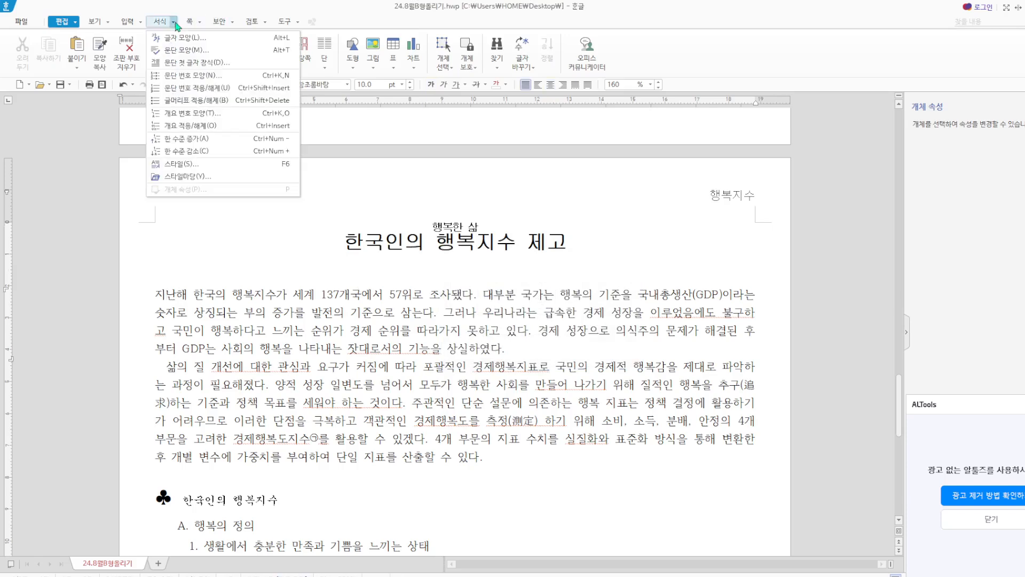
{"action": "left_click", "coordinate": [189, 65]}
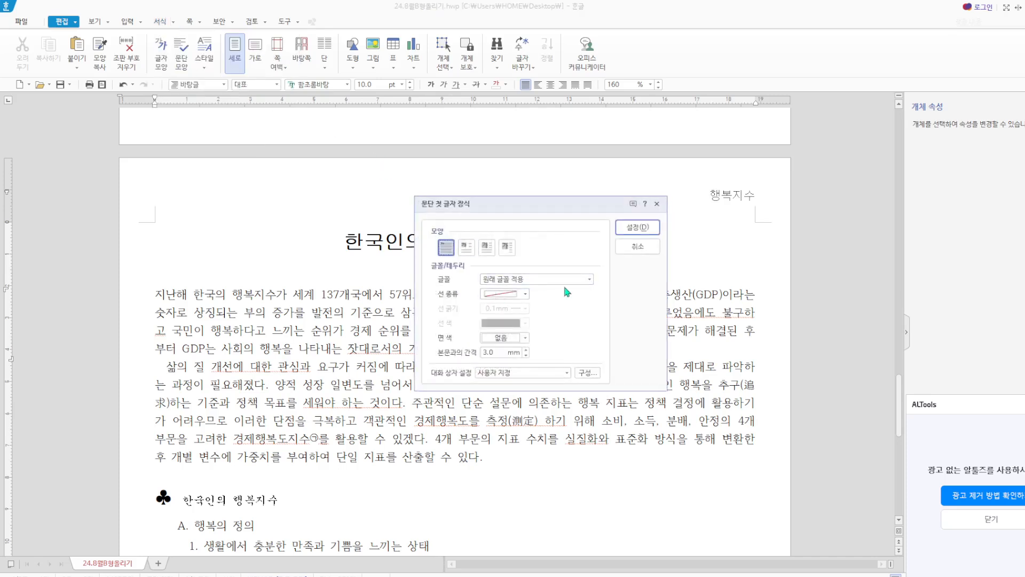
{"action": "left_click", "coordinate": [467, 248]}
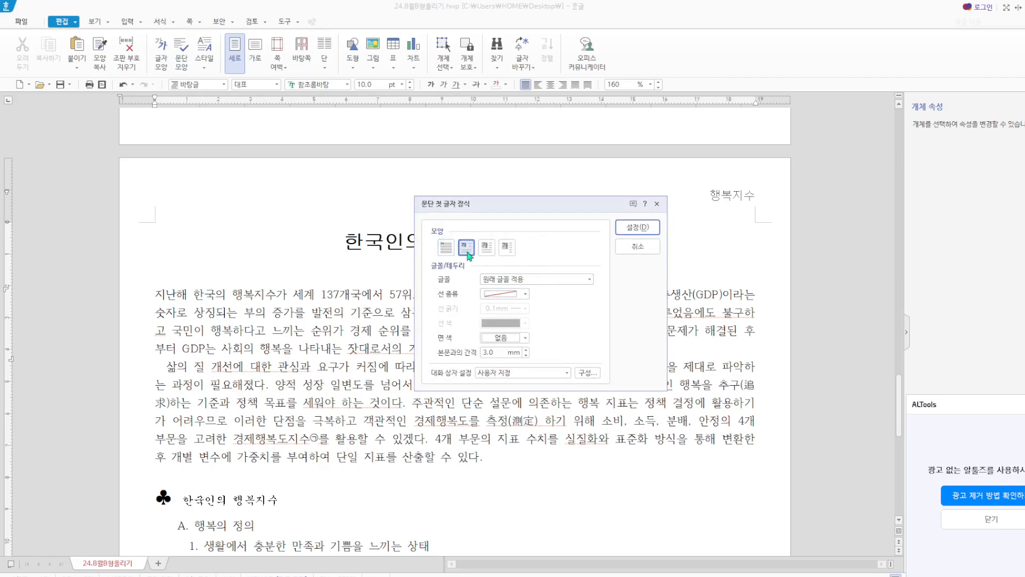
{"action": "left_click", "coordinate": [590, 279]}
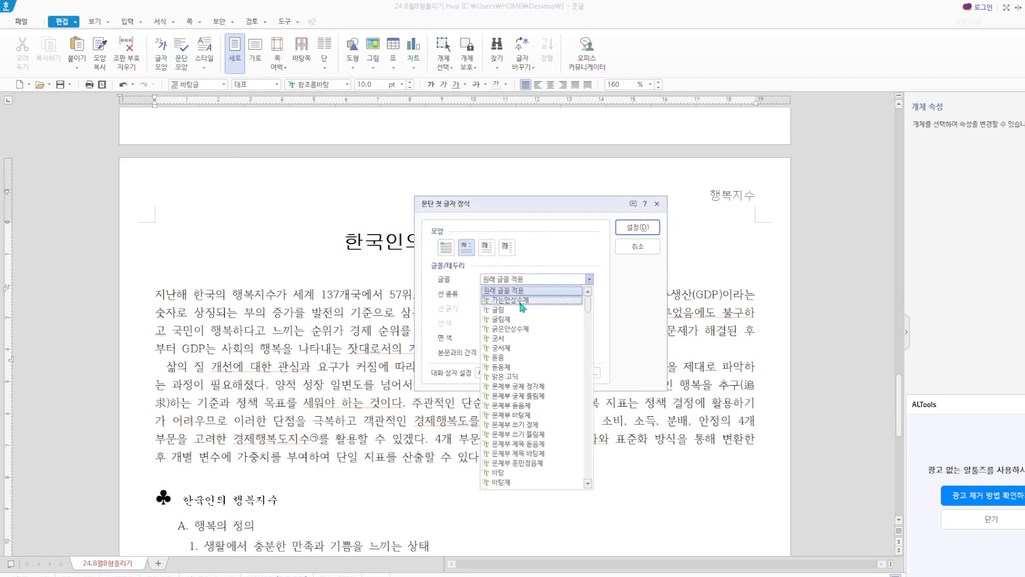
{"action": "left_click", "coordinate": [509, 342]}
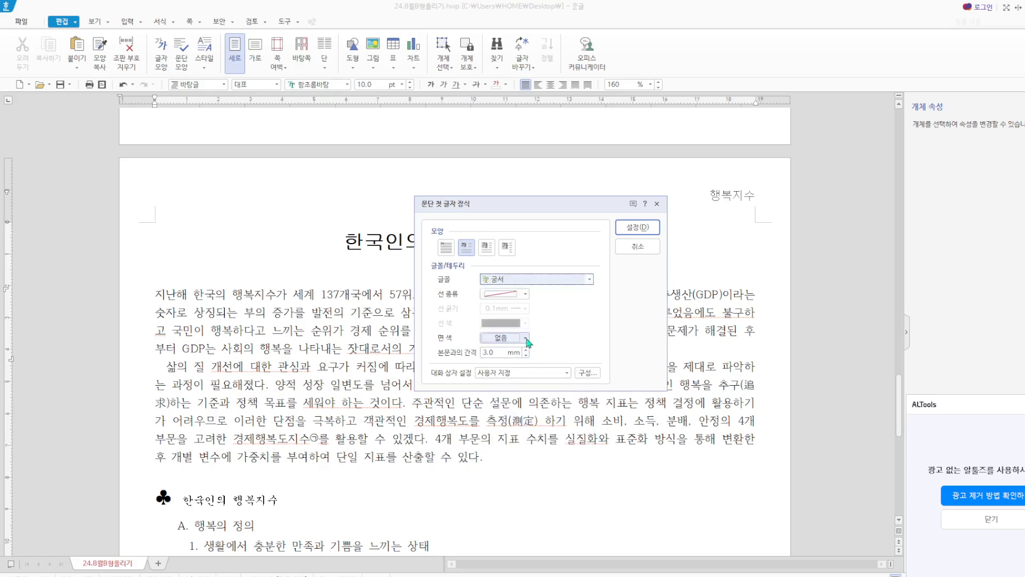
{"action": "left_click", "coordinate": [526, 338]}
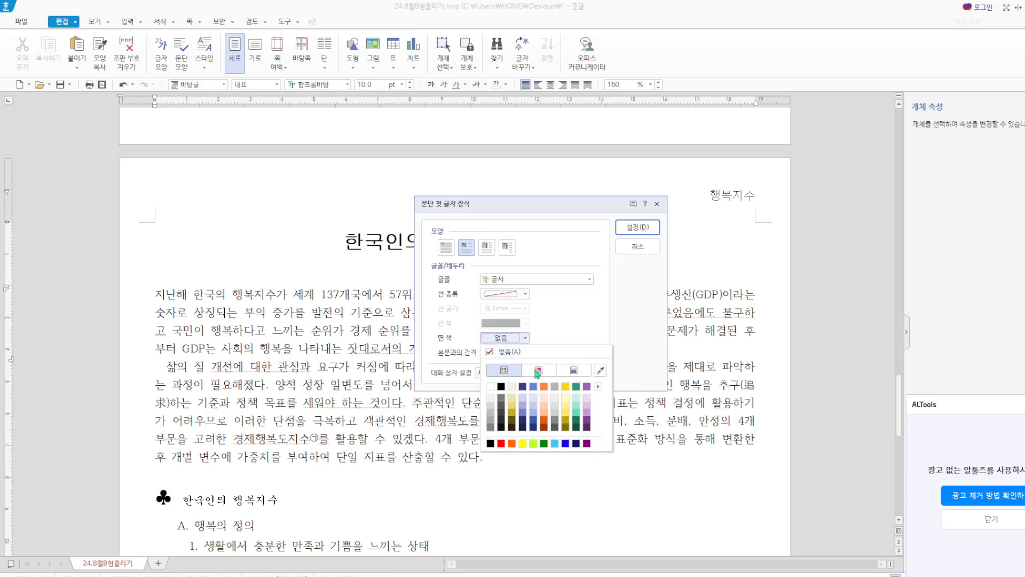
{"action": "left_click", "coordinate": [523, 443]}
{"action": "left_click", "coordinate": [642, 228]}
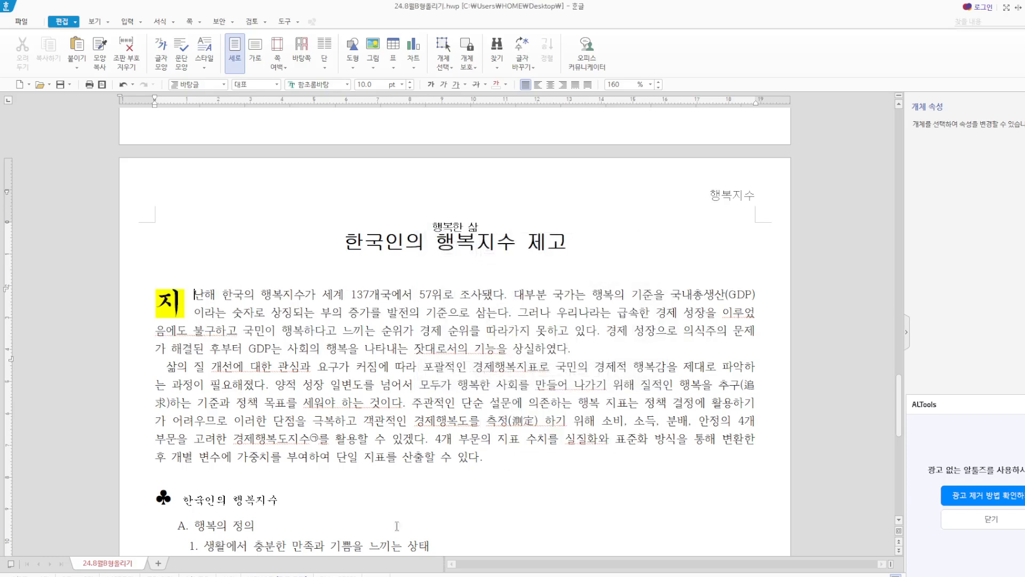
Insert the picture 그림5.gif from the ITQ예제파일 folder beside the opening paragraphs, about 40 mm wide and 53 mm high.
{"action": "left_click", "coordinate": [425, 500]}
{"action": "left_click", "coordinate": [375, 51]}
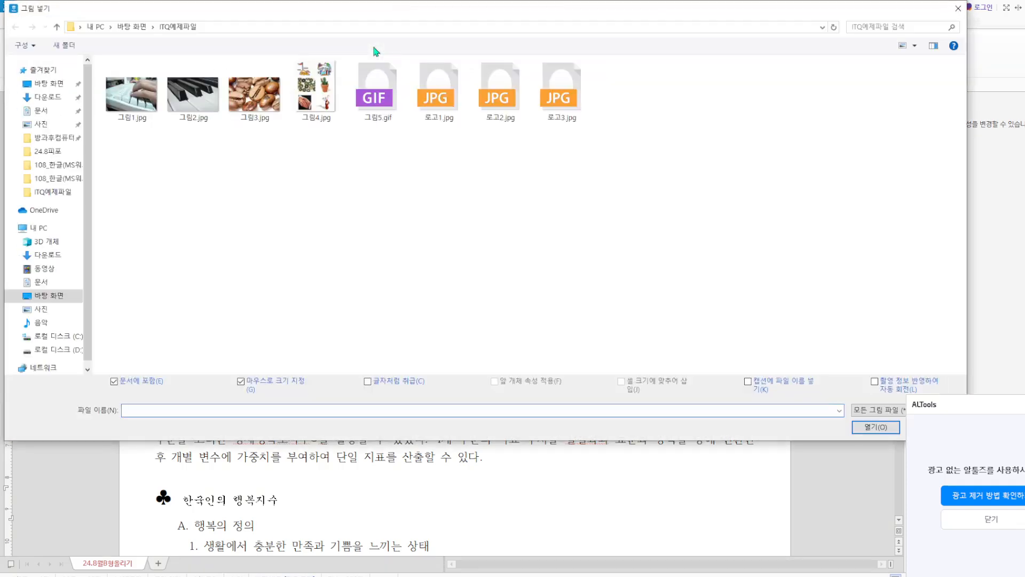
{"action": "left_click", "coordinate": [375, 75]}
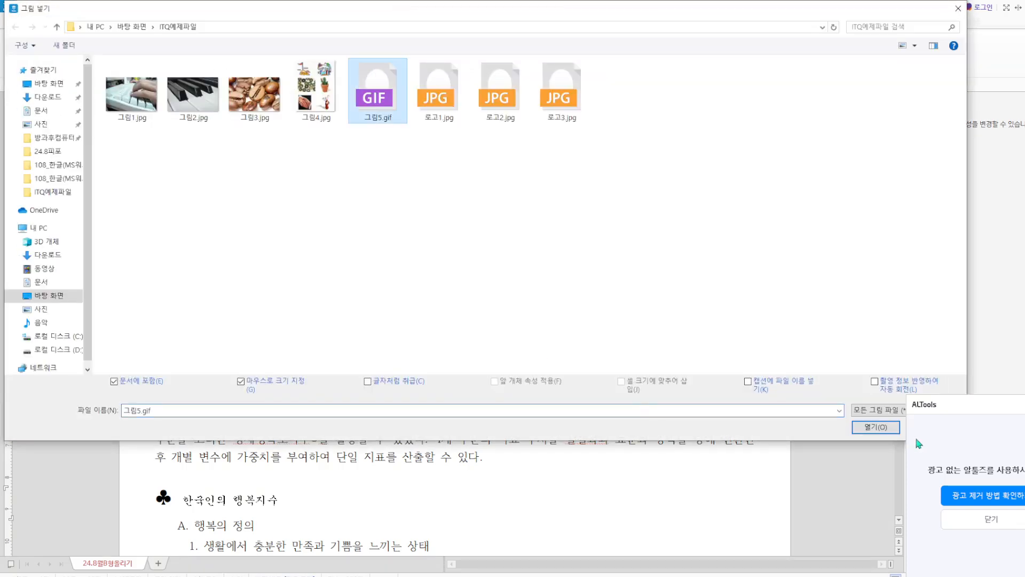
{"action": "left_click", "coordinate": [874, 426]}
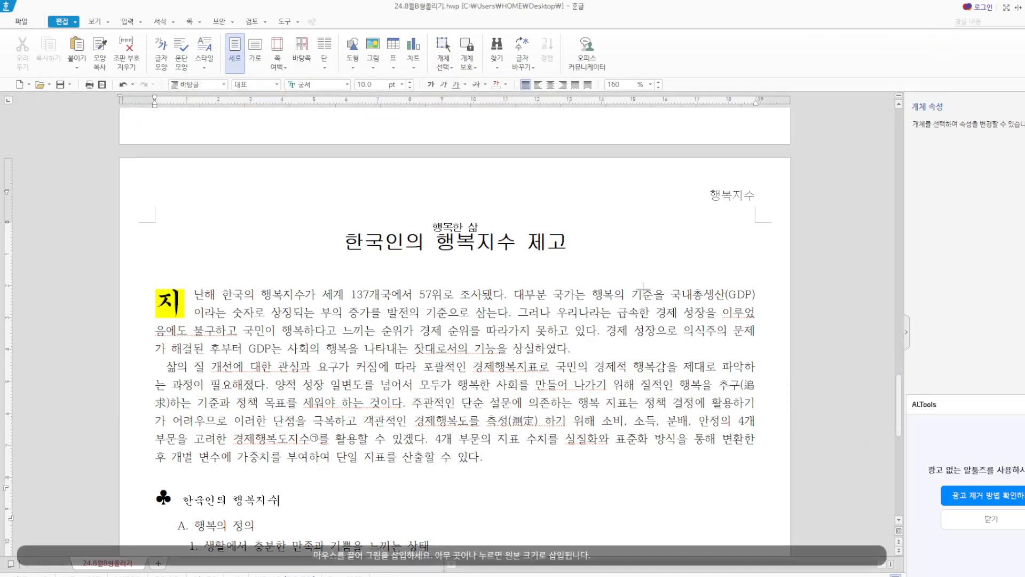
{"action": "left_click_drag", "start_coordinate": [644, 289], "coordinate": [769, 459]}
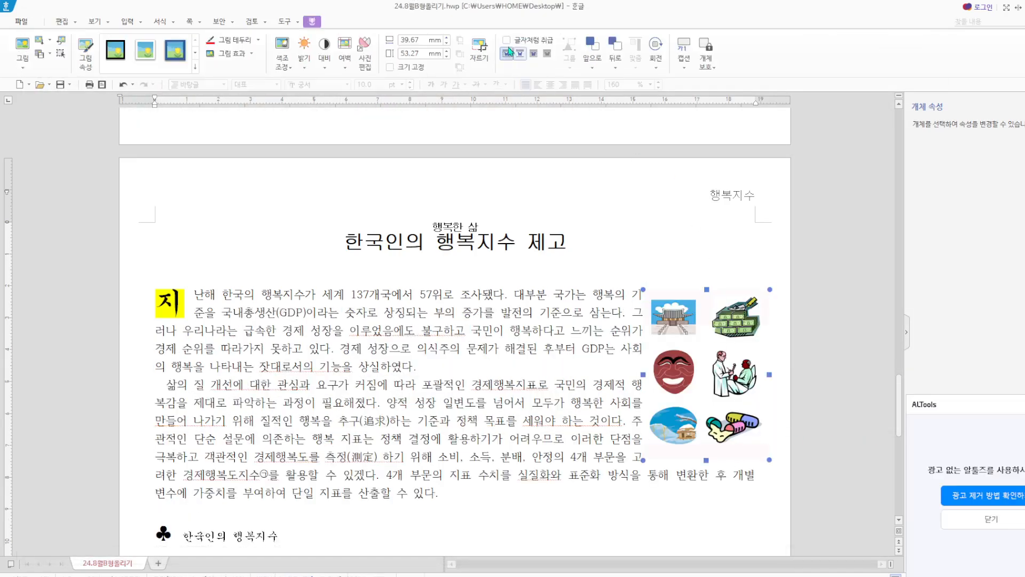
Crop the inserted picture down to the money-stack illustration in its upper right, about 20 by 16 mm.
{"action": "left_click", "coordinate": [478, 53]}
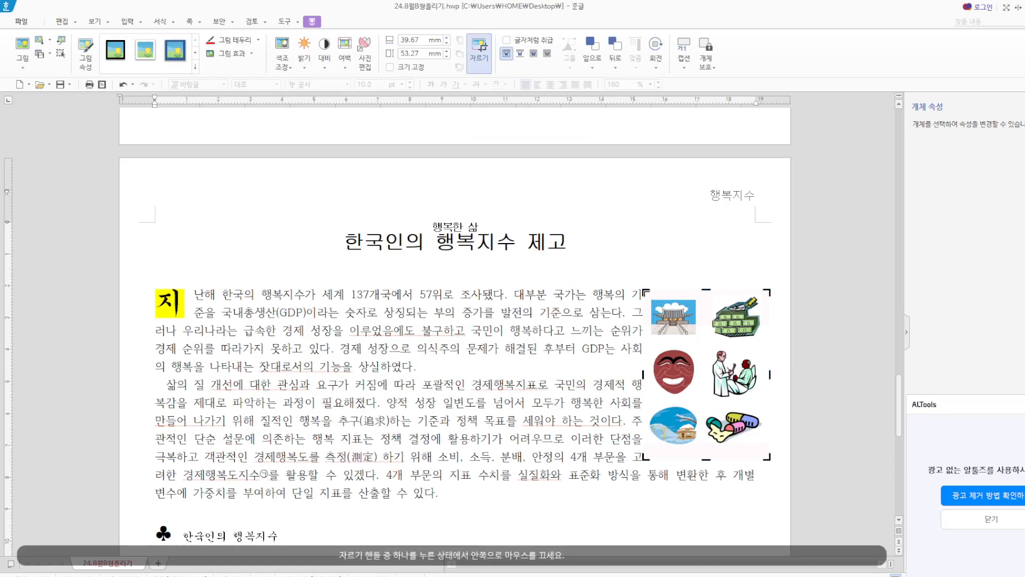
{"action": "left_click_drag", "start_coordinate": [645, 292], "coordinate": [704, 295]}
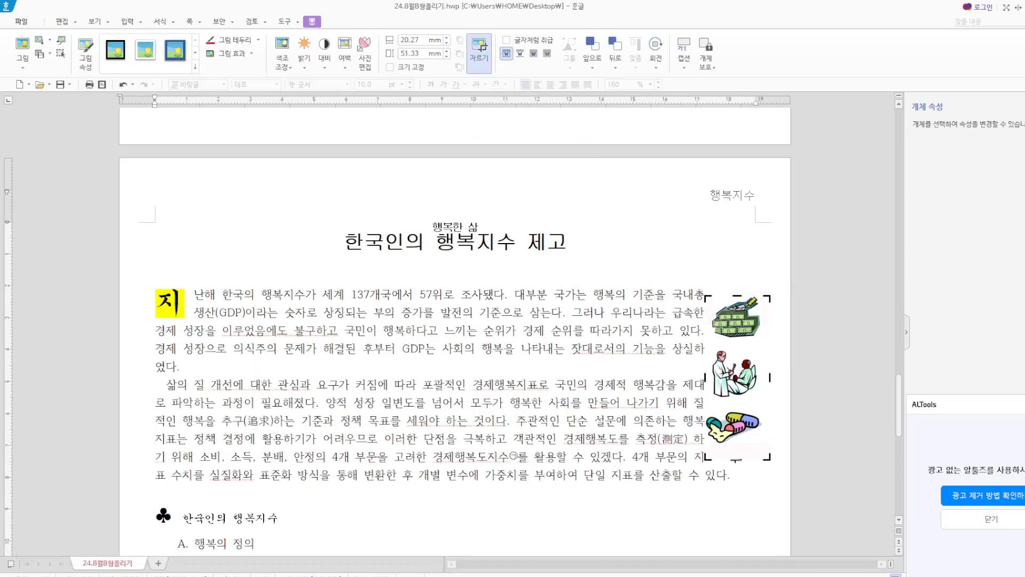
{"action": "left_click_drag", "start_coordinate": [737, 459], "coordinate": [737, 345]}
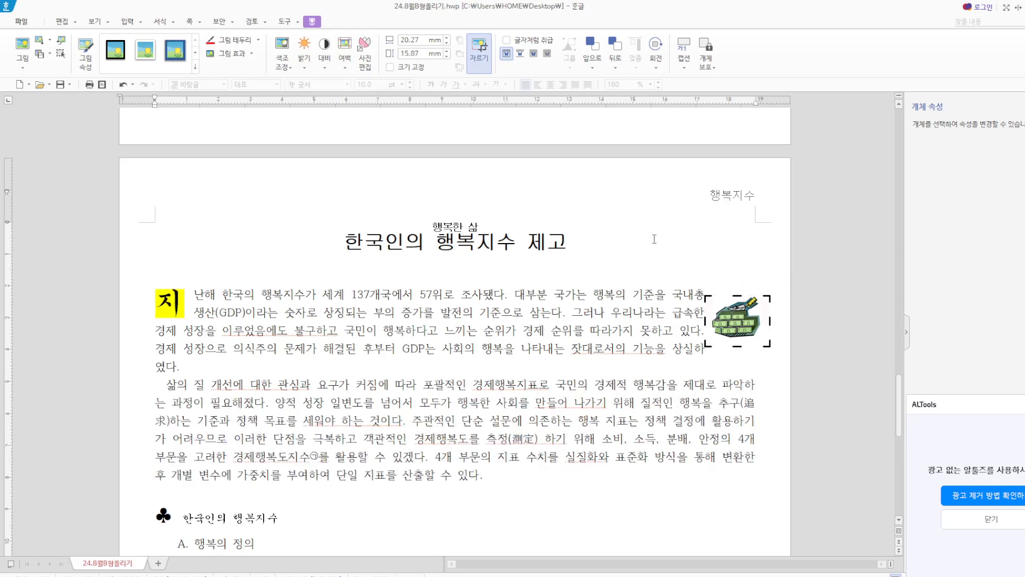
{"action": "left_click", "coordinate": [652, 240]}
Set the cropped picture's width and height to 40 mm and its left outer margin to 2 mm.
{"action": "left_click", "coordinate": [735, 320]}
{"action": "double_click", "coordinate": [736, 321]}
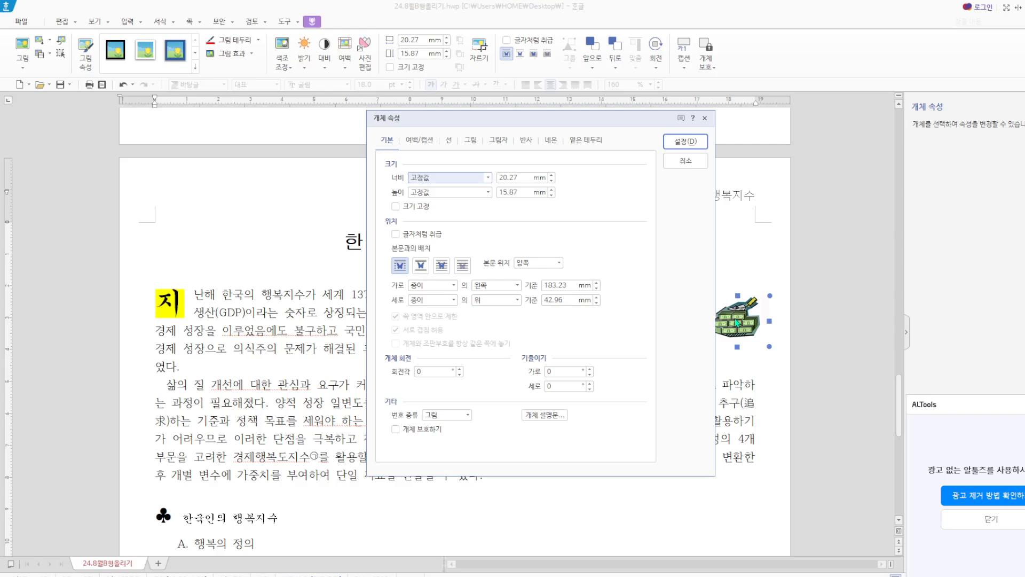
{"action": "left_click_drag", "start_coordinate": [522, 178], "coordinate": [460, 175]}
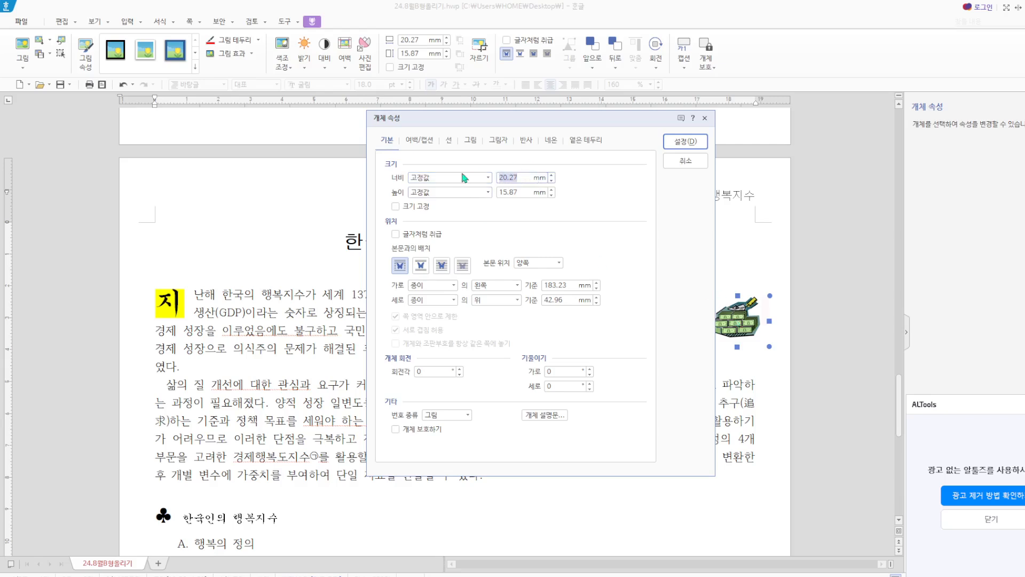
{"action": "type", "text": "40"}
{"action": "left_click_drag", "start_coordinate": [526, 192], "coordinate": [488, 195]}
{"action": "left_click", "coordinate": [421, 141]}
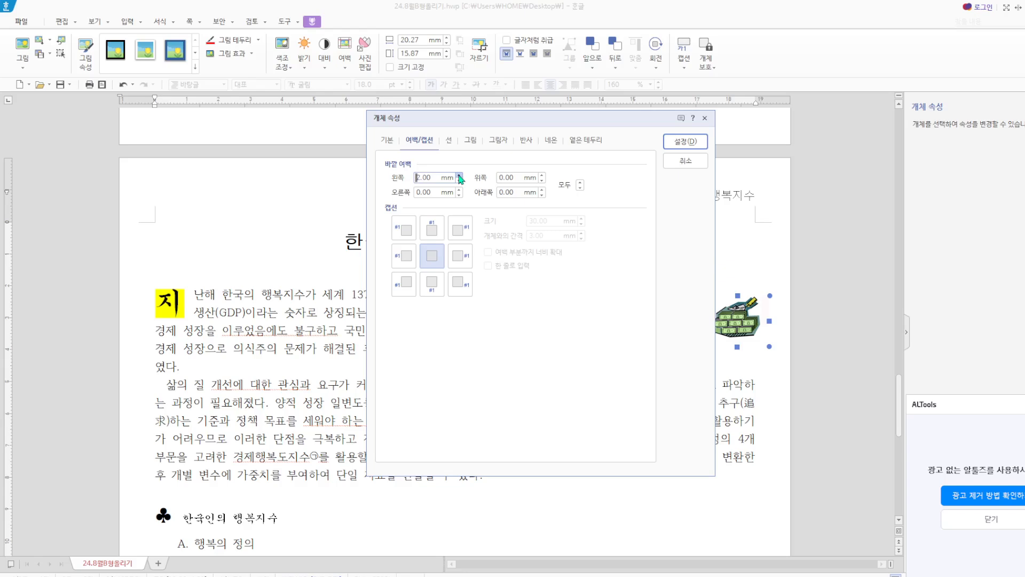
{"action": "left_click", "coordinate": [684, 142]}
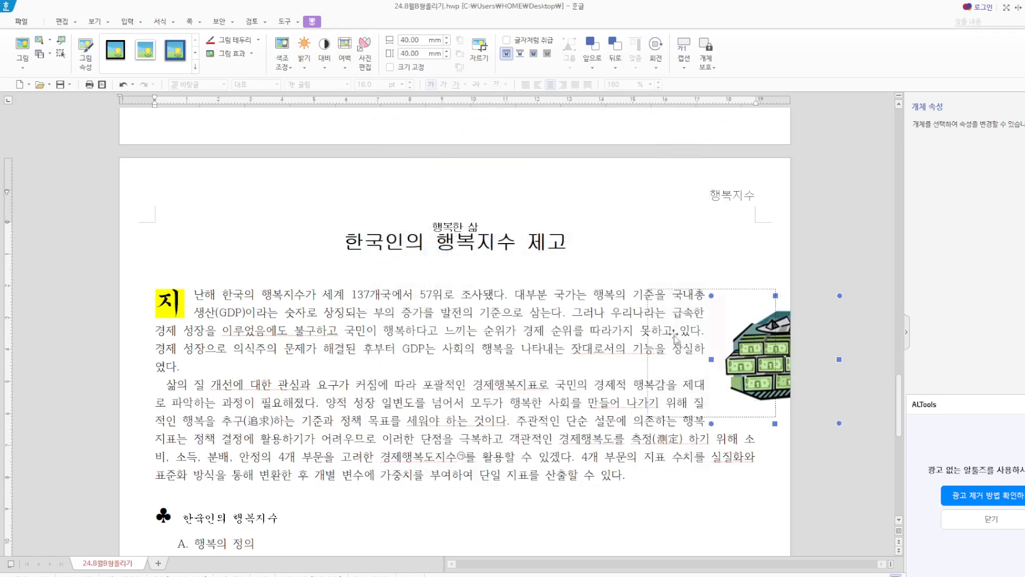
Move the picture against the right page margin beside the opening paragraphs and save the document.
{"action": "left_click_drag", "start_coordinate": [675, 338], "coordinate": [693, 354]}
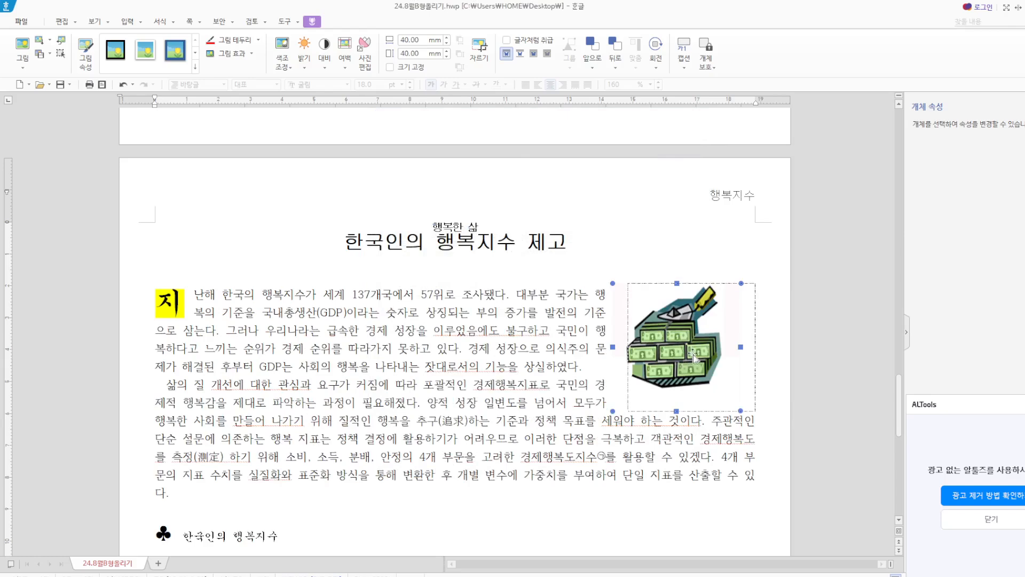
{"action": "key", "text": "Escape"}
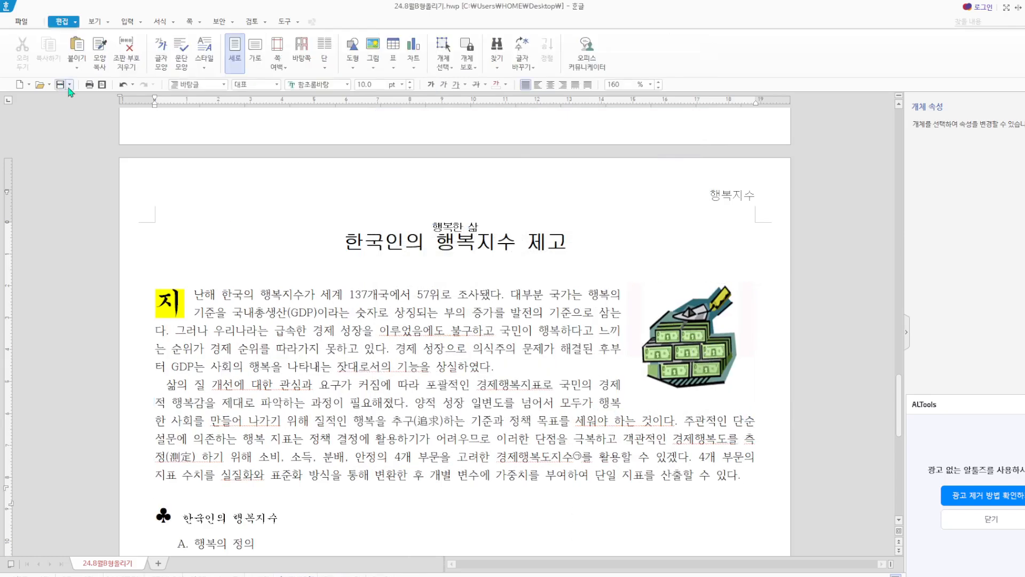
Set the font size of the section heading 한국인의 행복지수 to 18 pt.
{"action": "scroll", "coordinate": [306, 440], "scroll_direction": "down", "scroll_amount": 3}
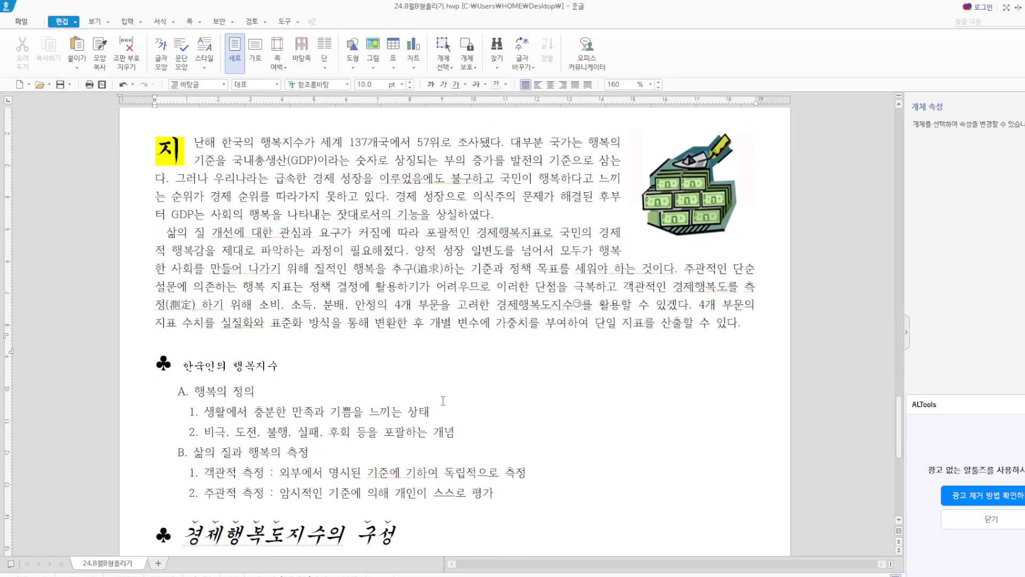
{"action": "scroll", "coordinate": [444, 400], "scroll_direction": "down", "scroll_amount": 3}
{"action": "left_click_drag", "start_coordinate": [184, 216], "coordinate": [284, 217]}
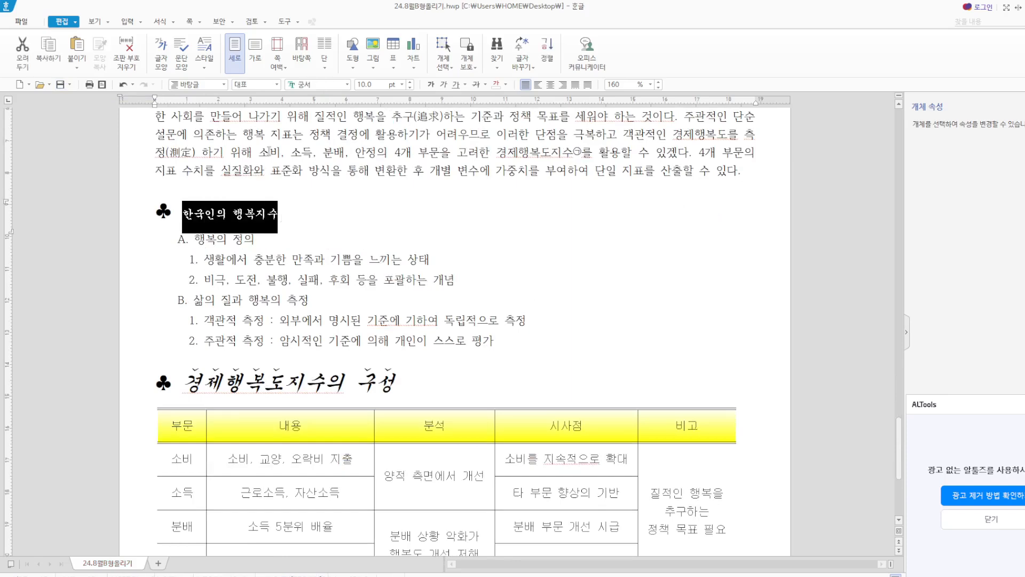
{"action": "left_click", "coordinate": [369, 84]}
{"action": "key", "text": "Return"}
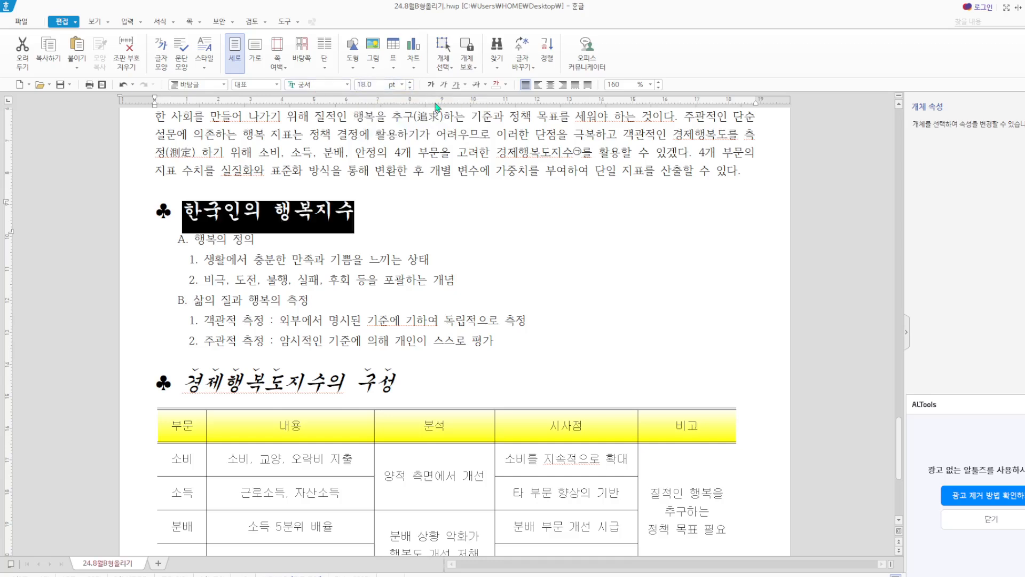
Give the heading 한국인의 행복지수 white text and red character shading.
{"action": "right_click", "coordinate": [328, 216]}
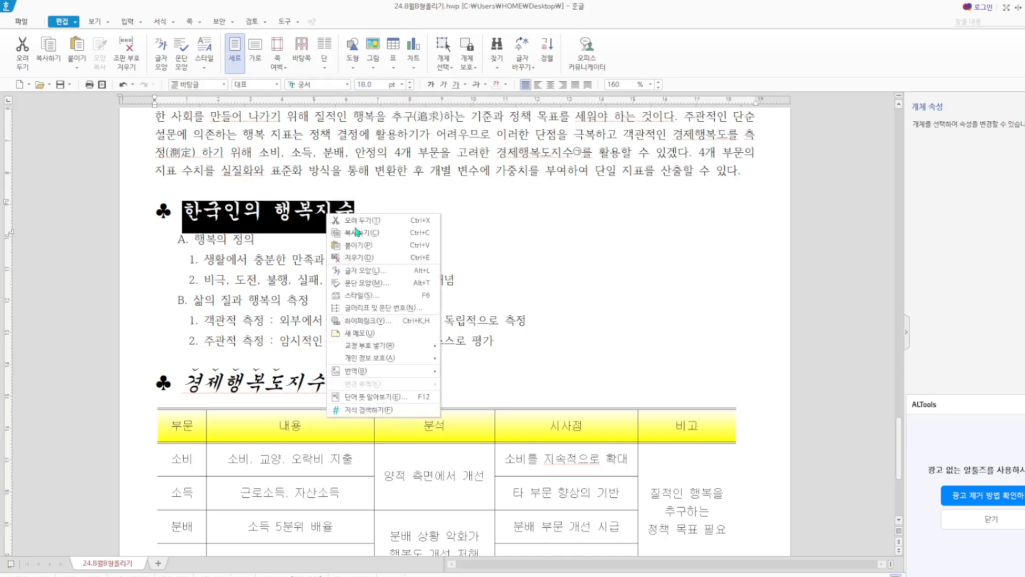
{"action": "left_click", "coordinate": [387, 271]}
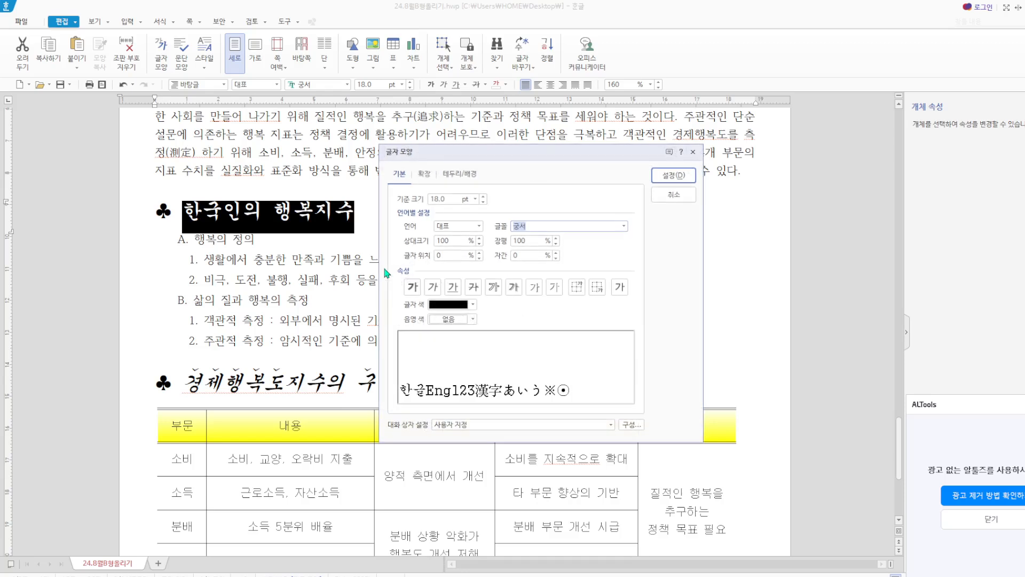
{"action": "left_click", "coordinate": [473, 304]}
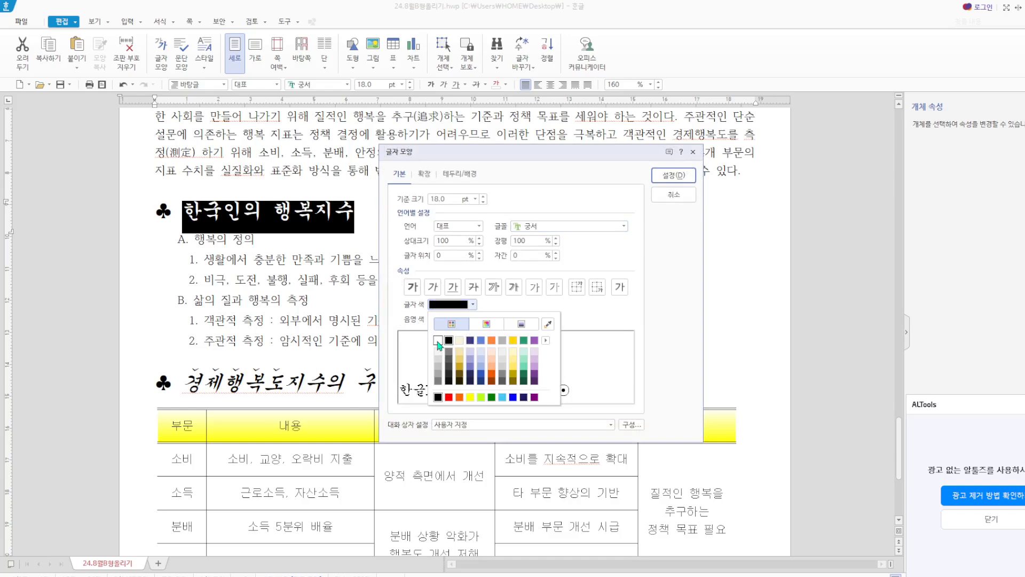
{"action": "left_click", "coordinate": [437, 340]}
{"action": "left_click", "coordinate": [473, 318]}
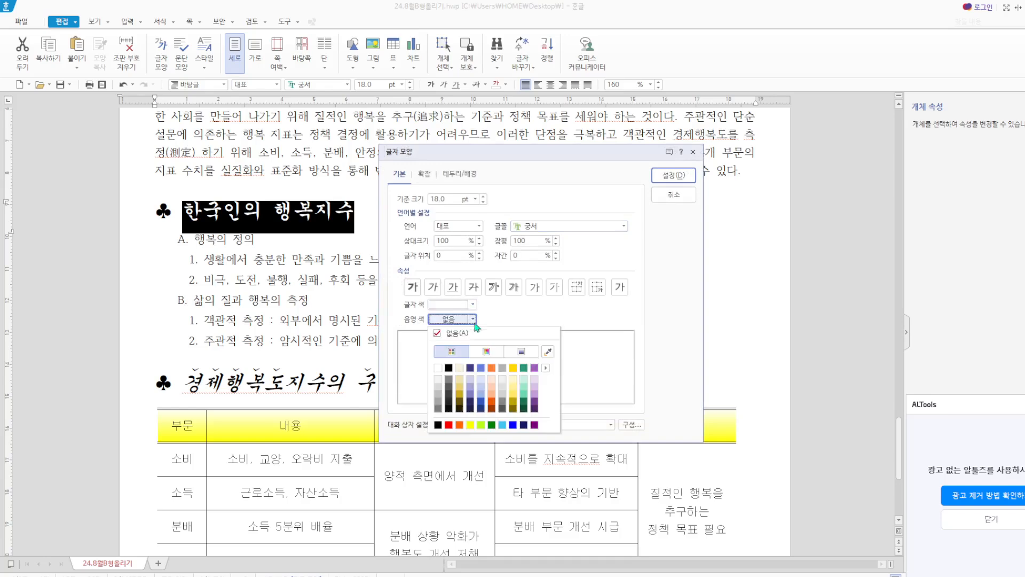
{"action": "left_click", "coordinate": [449, 424]}
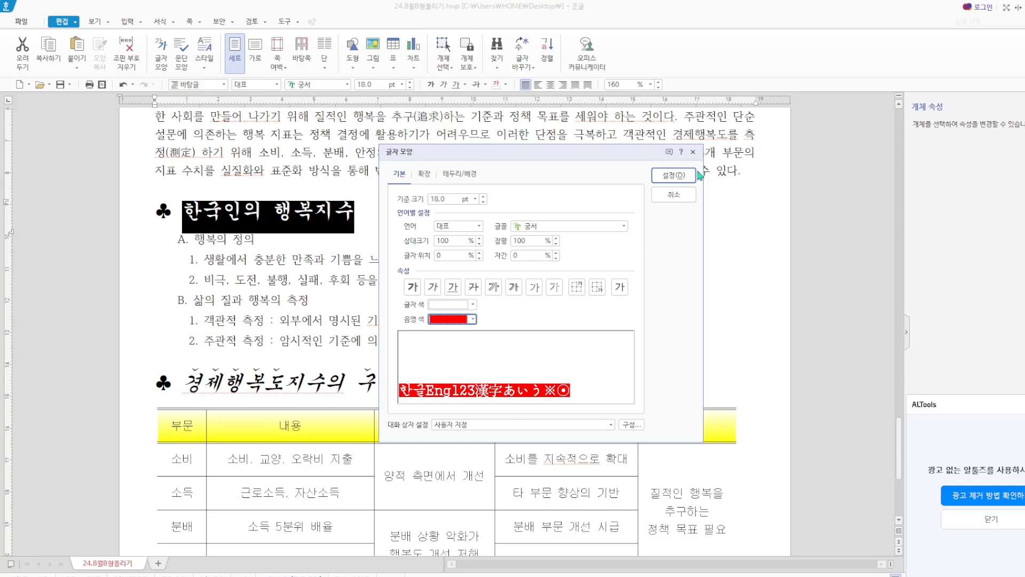
{"action": "left_click", "coordinate": [680, 177]}
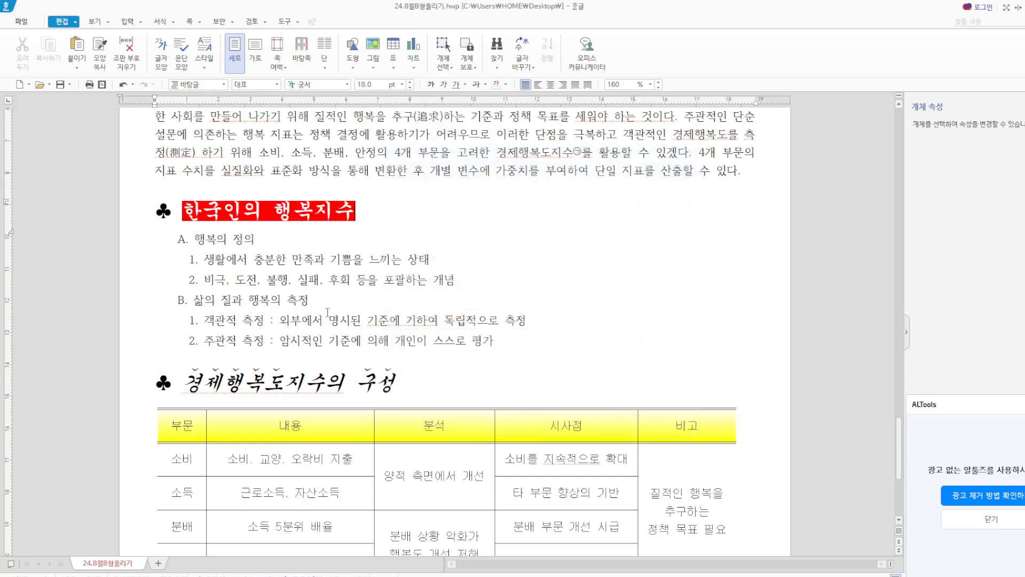
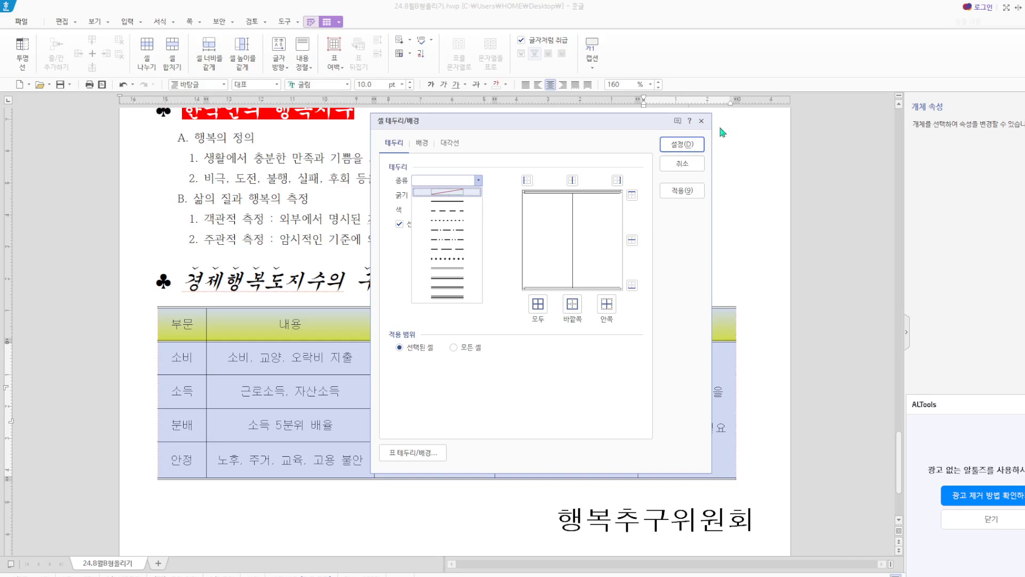
Leave the table's cell border settings and check the basic character formatting of the 행복추구위원회 line below the table.
{"action": "left_click", "coordinate": [690, 164]}
{"action": "left_click", "coordinate": [593, 483]}
{"action": "left_click_drag", "start_coordinate": [556, 529], "coordinate": [786, 516]}
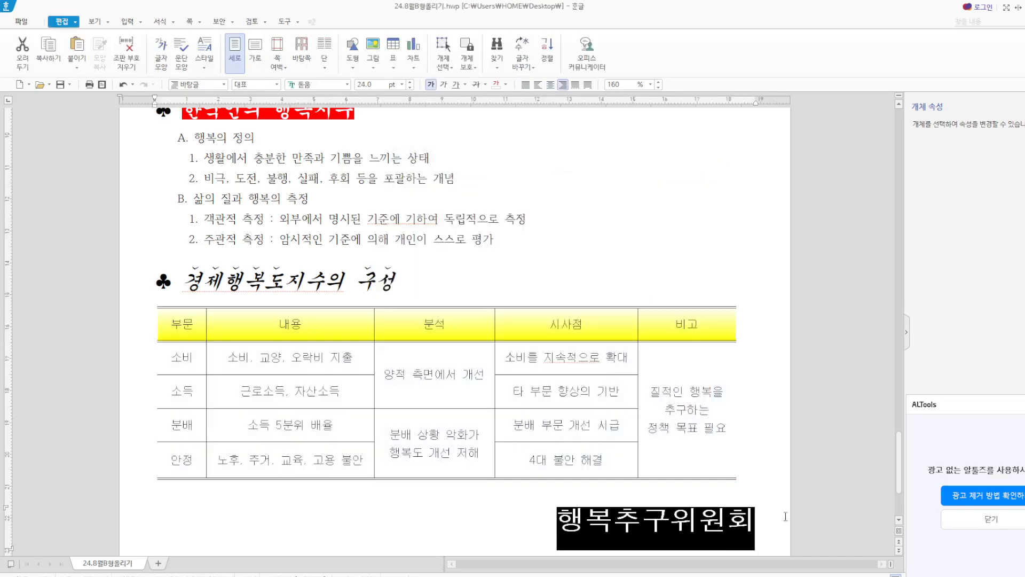
{"action": "right_click", "coordinate": [715, 521]}
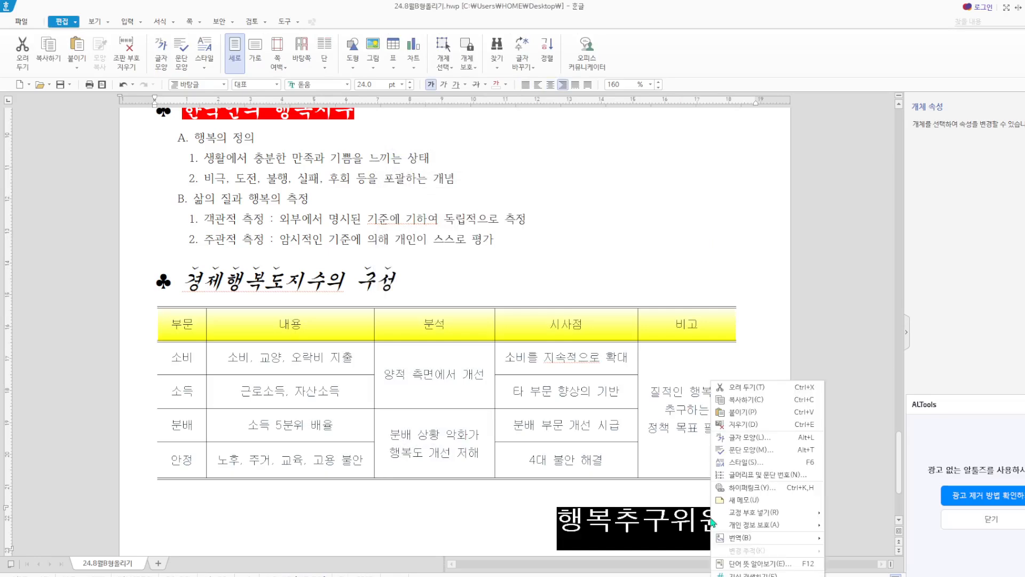
{"action": "left_click", "coordinate": [747, 437]}
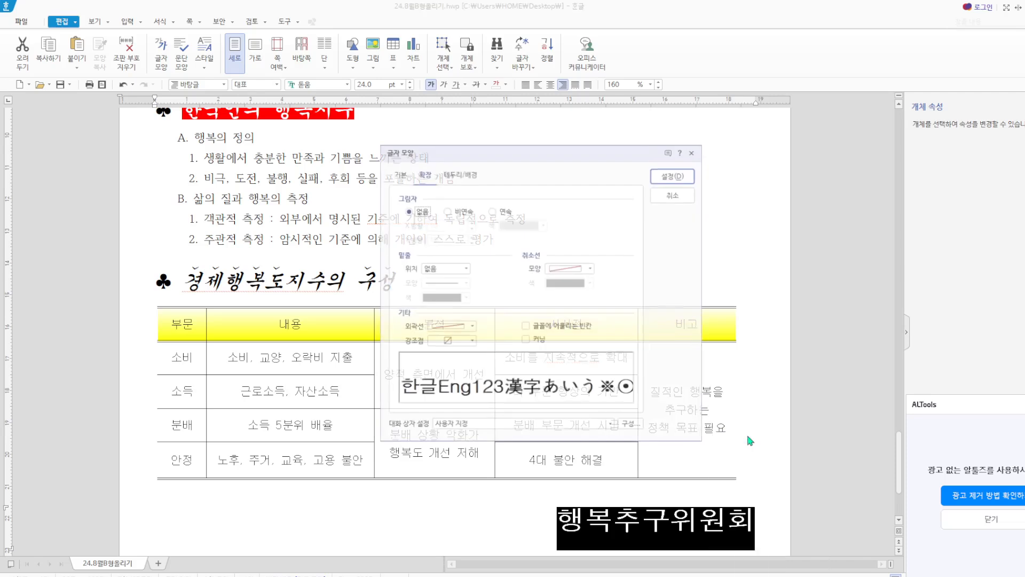
{"action": "left_click", "coordinate": [399, 174]}
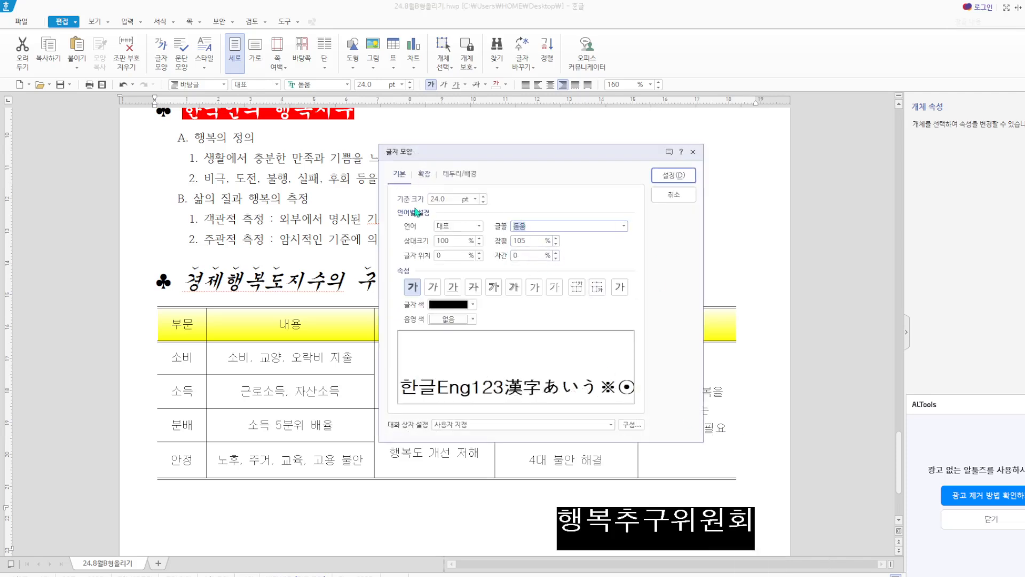
{"action": "left_click", "coordinate": [692, 151]}
{"action": "left_click", "coordinate": [748, 170]}
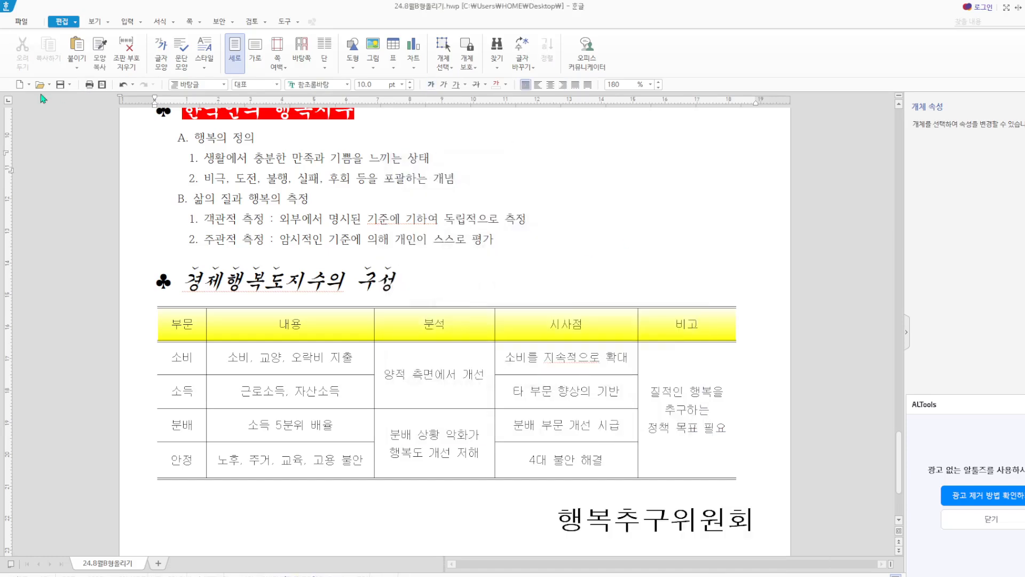
{"action": "scroll", "coordinate": [627, 285], "scroll_direction": "down", "scroll_amount": 3}
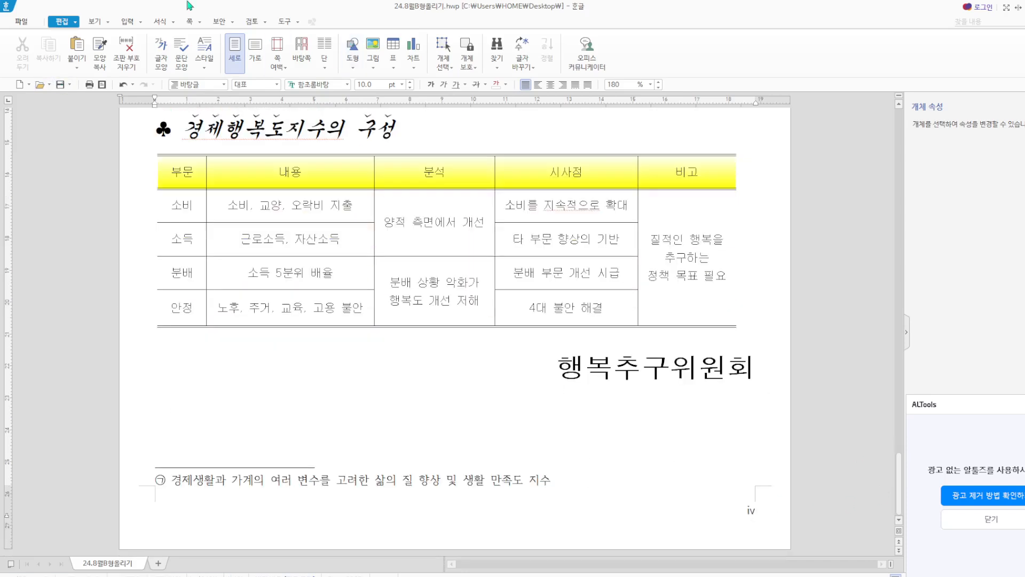
{"action": "left_click", "coordinate": [201, 22]}
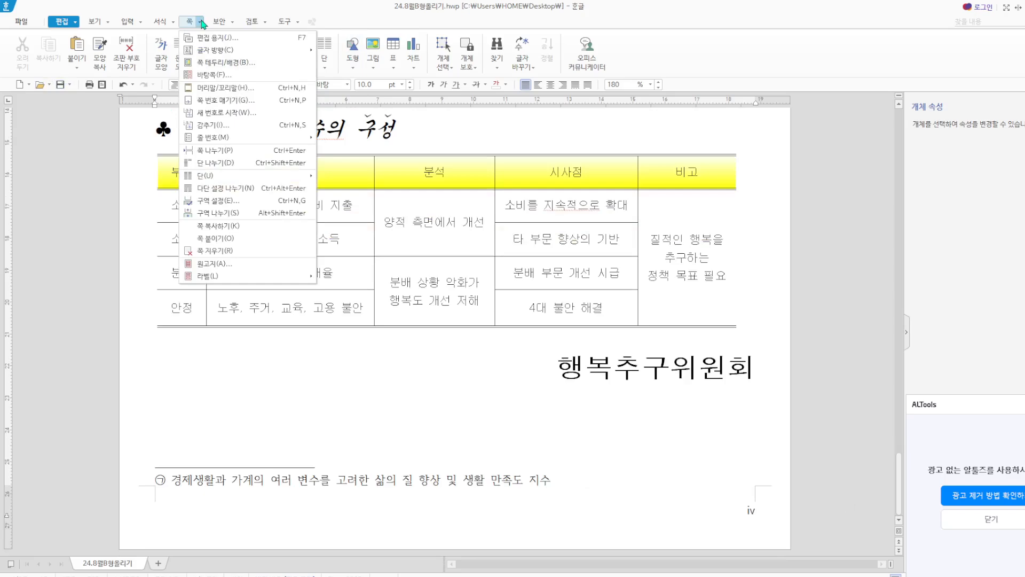
{"action": "left_click", "coordinate": [252, 250]}
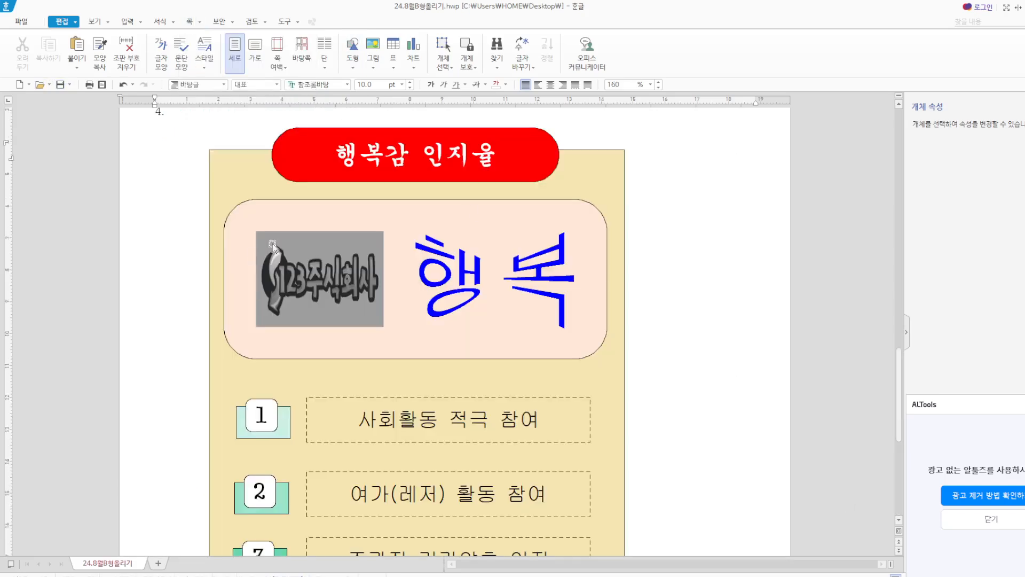
{"action": "scroll", "coordinate": [610, 171], "scroll_direction": "down", "scroll_amount": 7}
{"action": "scroll", "coordinate": [702, 402], "scroll_direction": "up", "scroll_amount": 10}
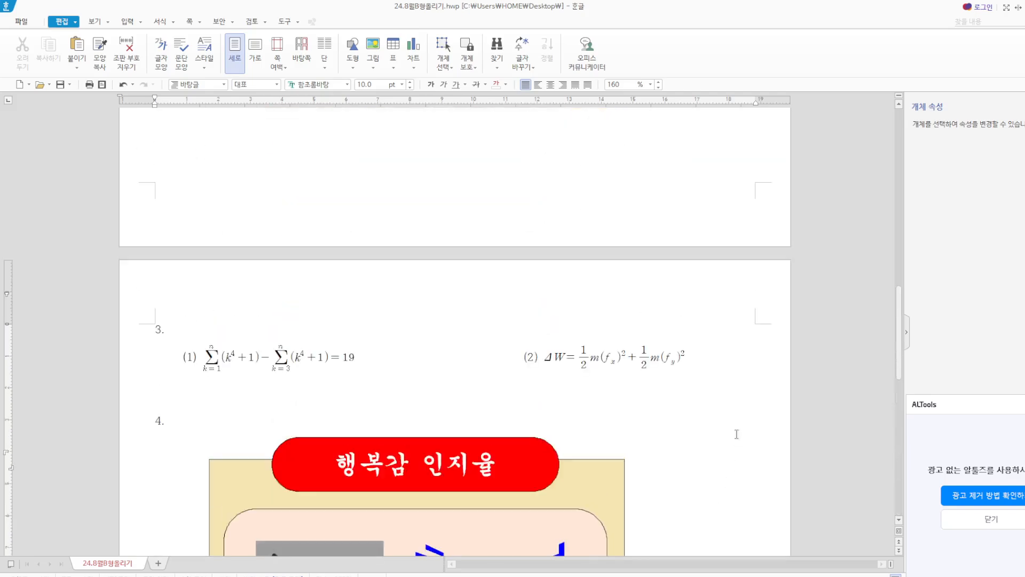
{"action": "scroll", "coordinate": [703, 403], "scroll_direction": "up", "scroll_amount": 12}
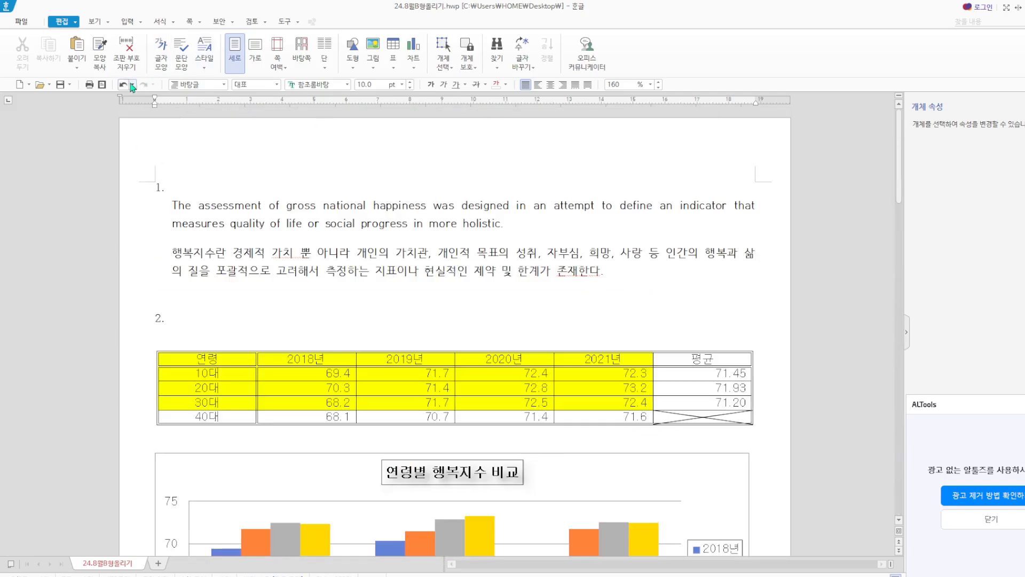
{"action": "left_click", "coordinate": [123, 84]}
Check the page number position and number format in the page numbering settings.
{"action": "scroll", "coordinate": [725, 365], "scroll_direction": "down", "scroll_amount": 3}
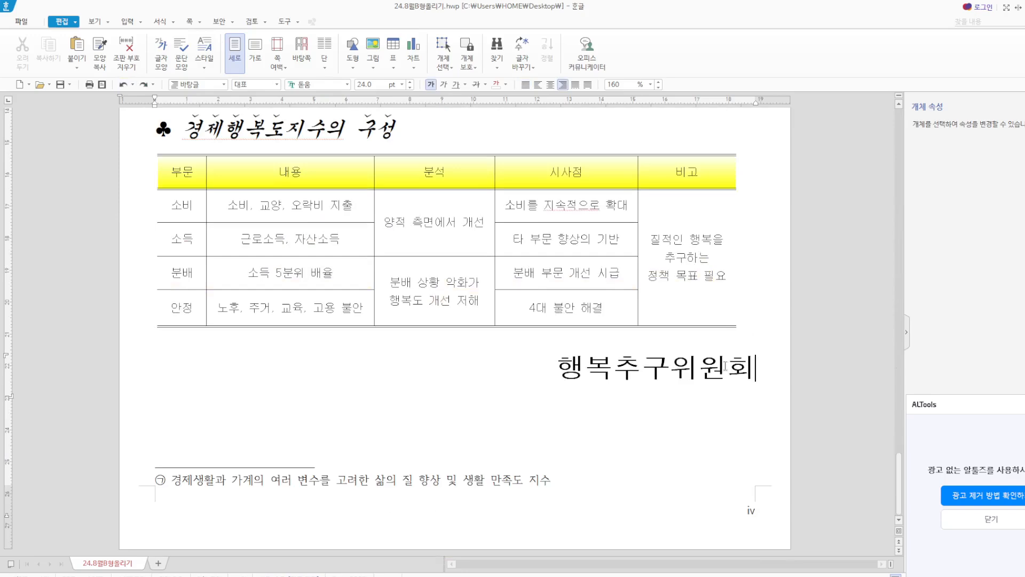
{"action": "left_click", "coordinate": [201, 22]}
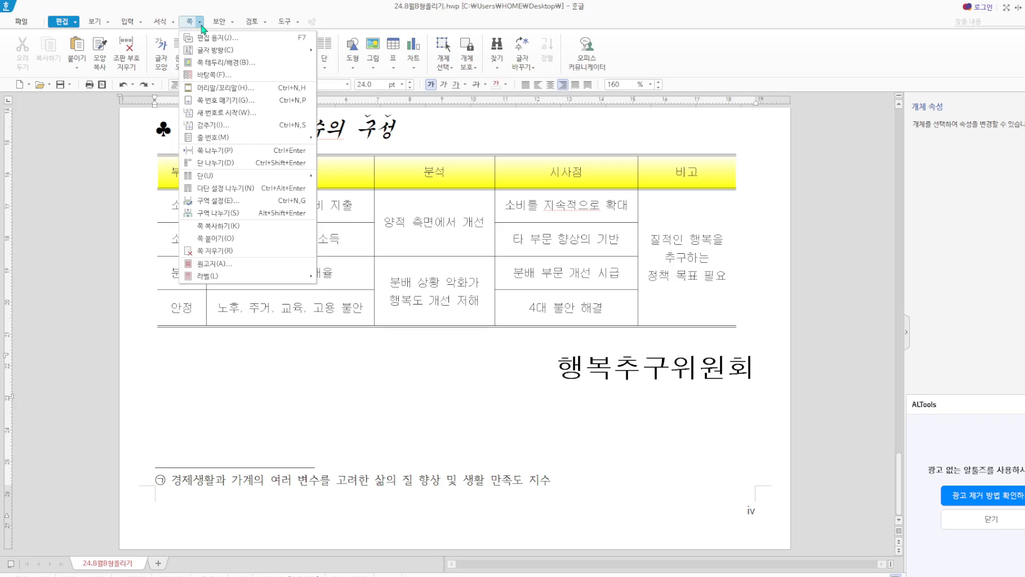
{"action": "left_click", "coordinate": [254, 103]}
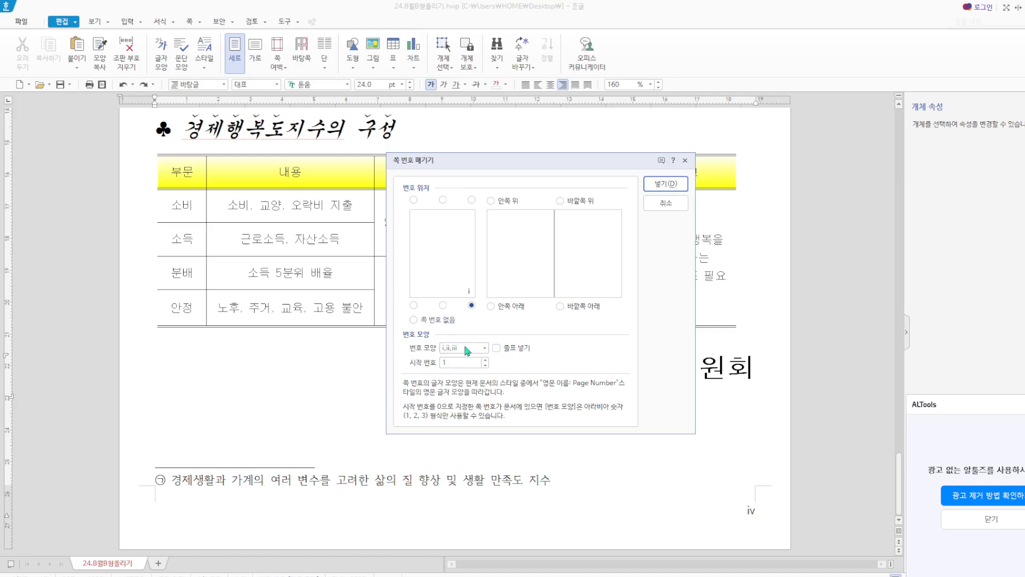
{"action": "left_click", "coordinate": [685, 160]}
Insert a new starting page number of 4 on the report page and save the document.
{"action": "left_click", "coordinate": [200, 23]}
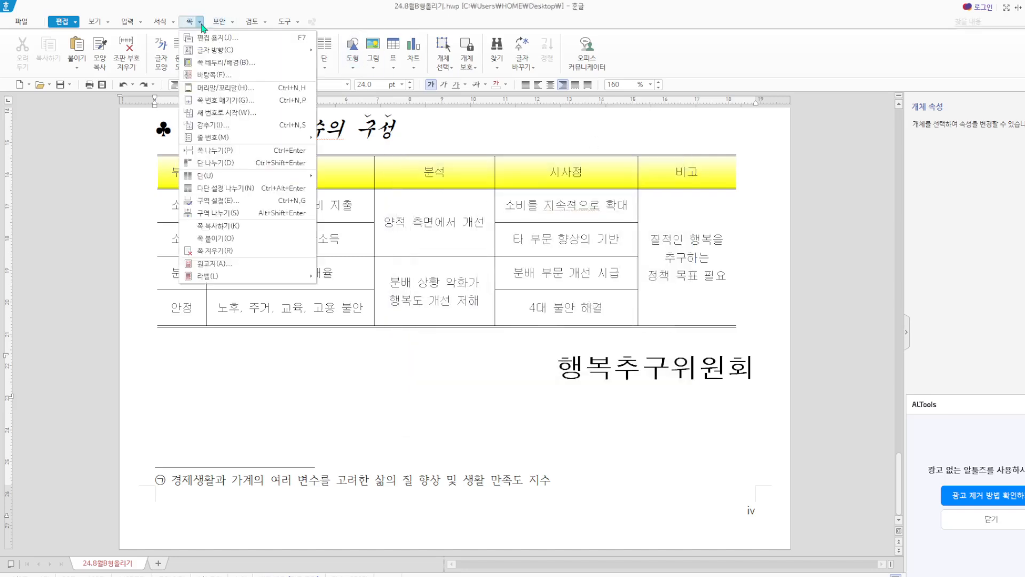
{"action": "left_click", "coordinate": [241, 112]}
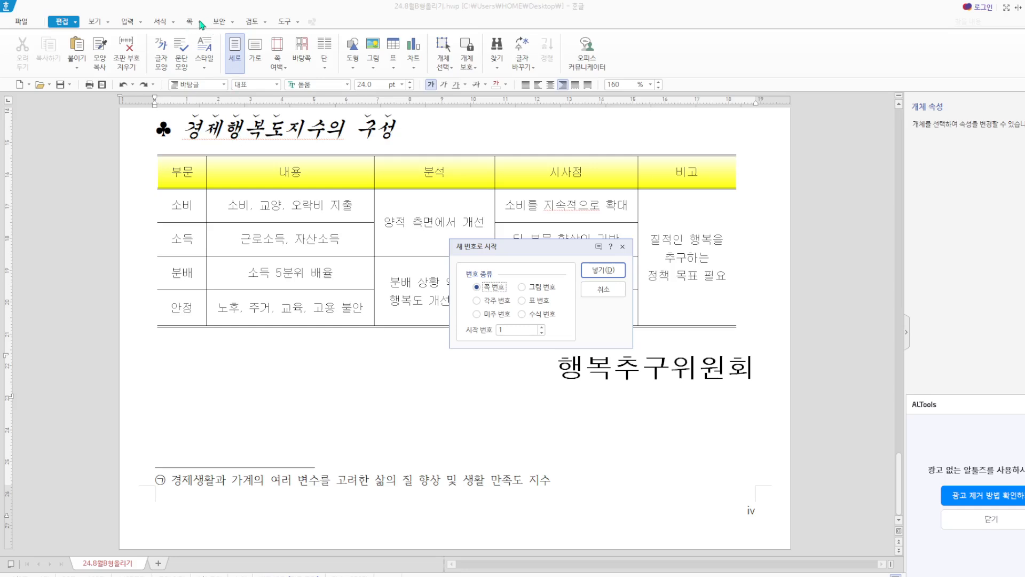
{"action": "left_click", "coordinate": [505, 330]}
{"action": "double_click", "coordinate": [506, 331]}
{"action": "left_click", "coordinate": [603, 270]}
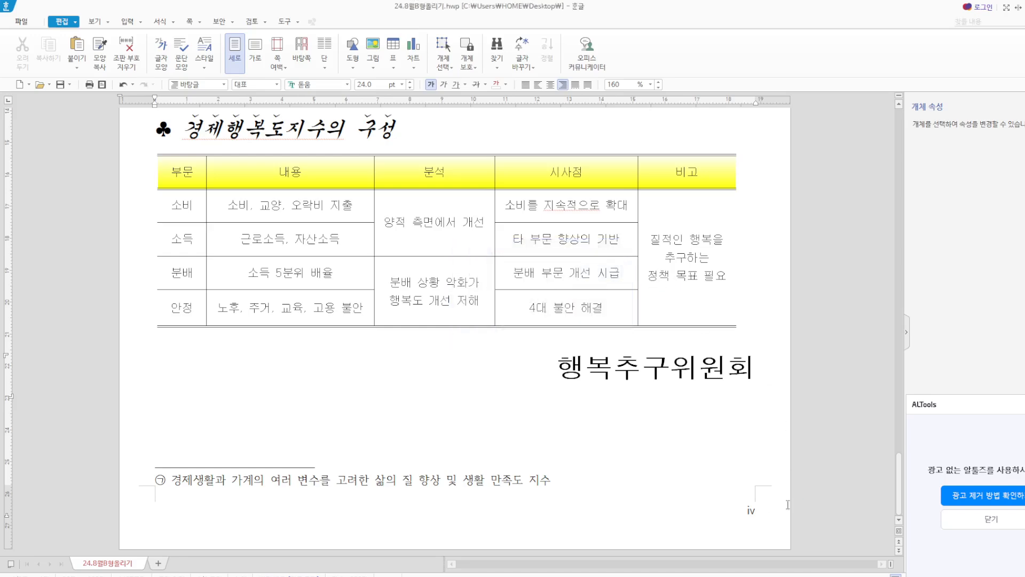
{"action": "left_click", "coordinate": [60, 84]}
Try to add a bookmark named 행복 in front of the title 한국인의 행복지수 제고.
{"action": "scroll", "coordinate": [187, 331], "scroll_direction": "up", "scroll_amount": 8}
{"action": "left_click", "coordinate": [342, 349]}
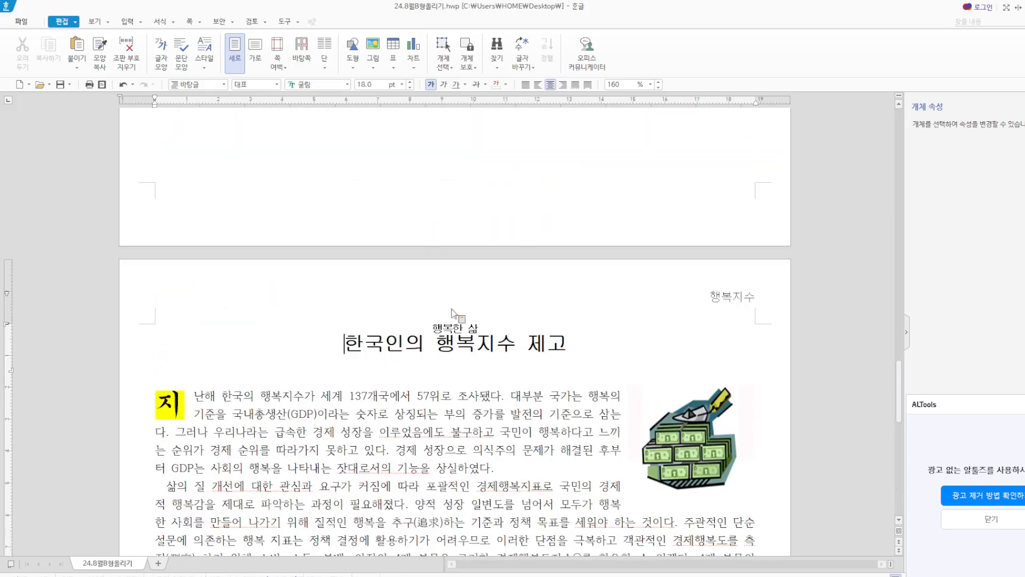
{"action": "left_click", "coordinate": [129, 22]}
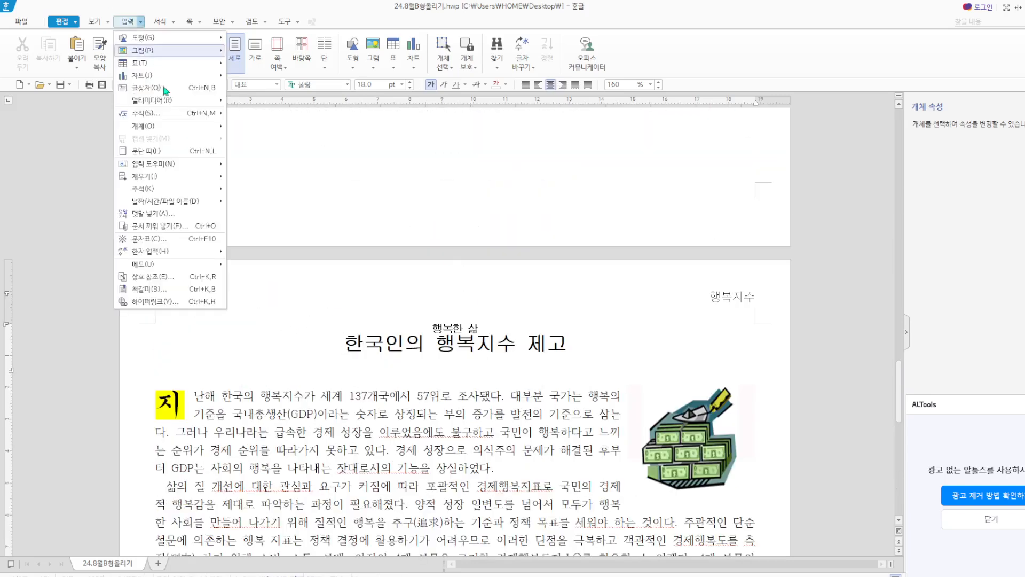
{"action": "left_click", "coordinate": [178, 289]}
{"action": "left_click", "coordinate": [481, 270]}
{"action": "left_click", "coordinate": [644, 216]}
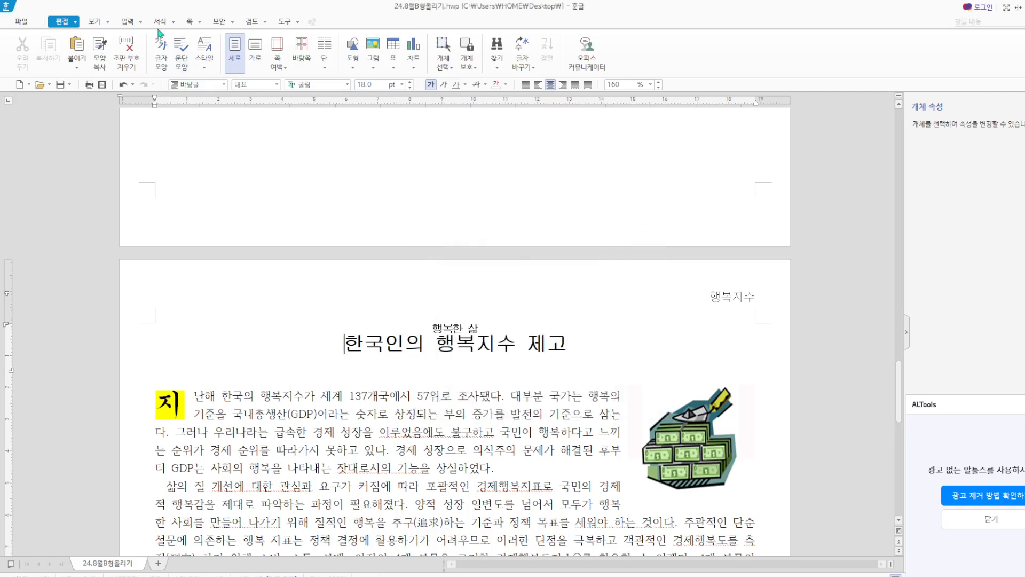
{"action": "left_click", "coordinate": [141, 22]}
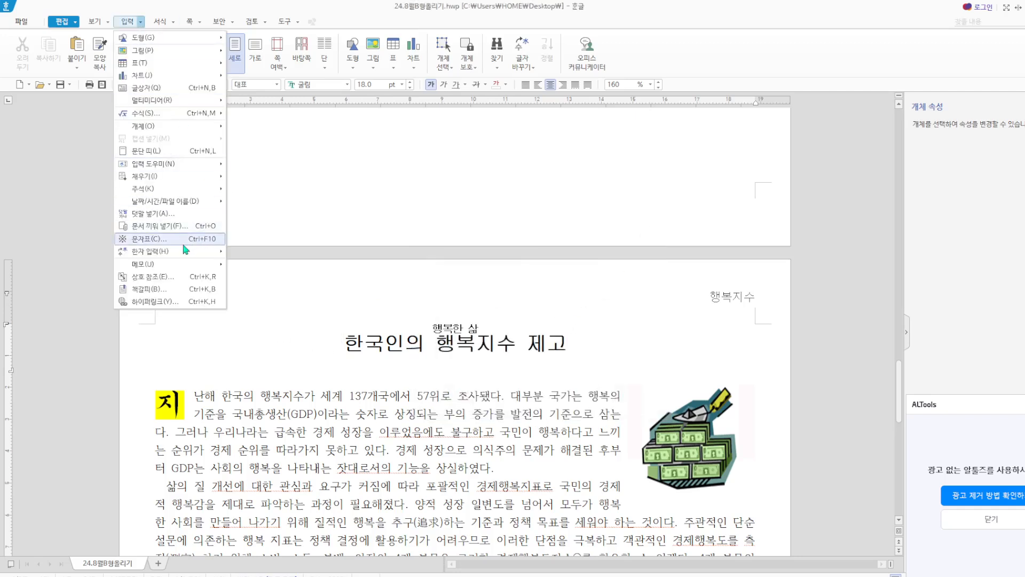
{"action": "left_click", "coordinate": [198, 289]}
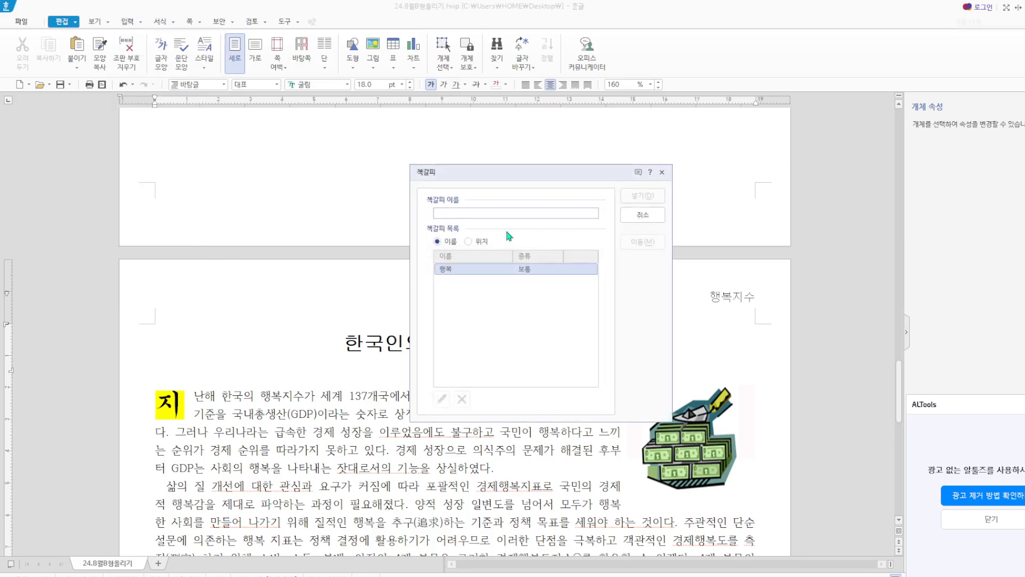
{"action": "type", "text": "행복"}
{"action": "left_click", "coordinate": [643, 195]}
{"action": "left_click", "coordinate": [551, 316]}
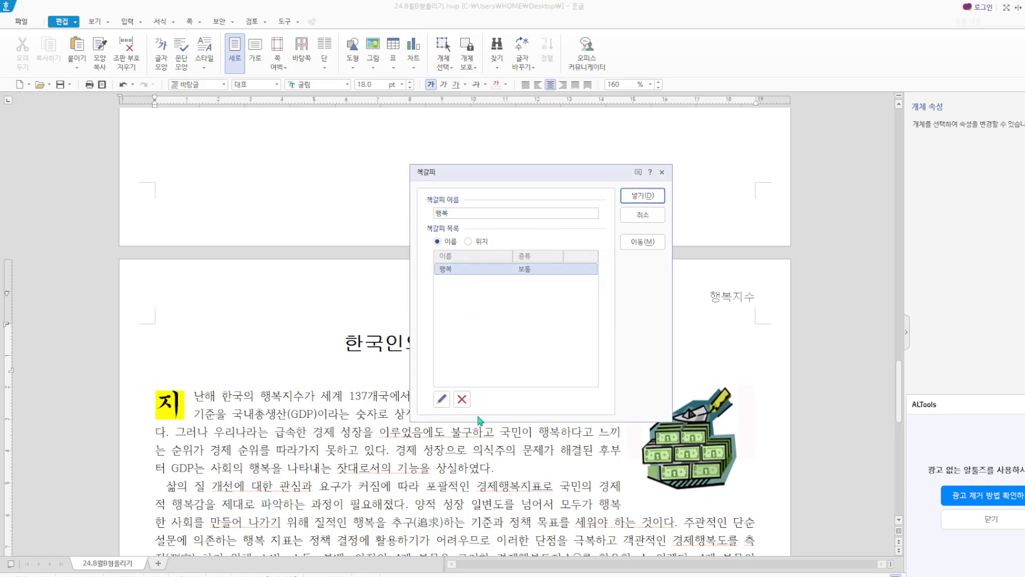
Delete the existing 행복 bookmark and insert a new bookmark named 행복 in front of the report title.
{"action": "left_click", "coordinate": [462, 399]}
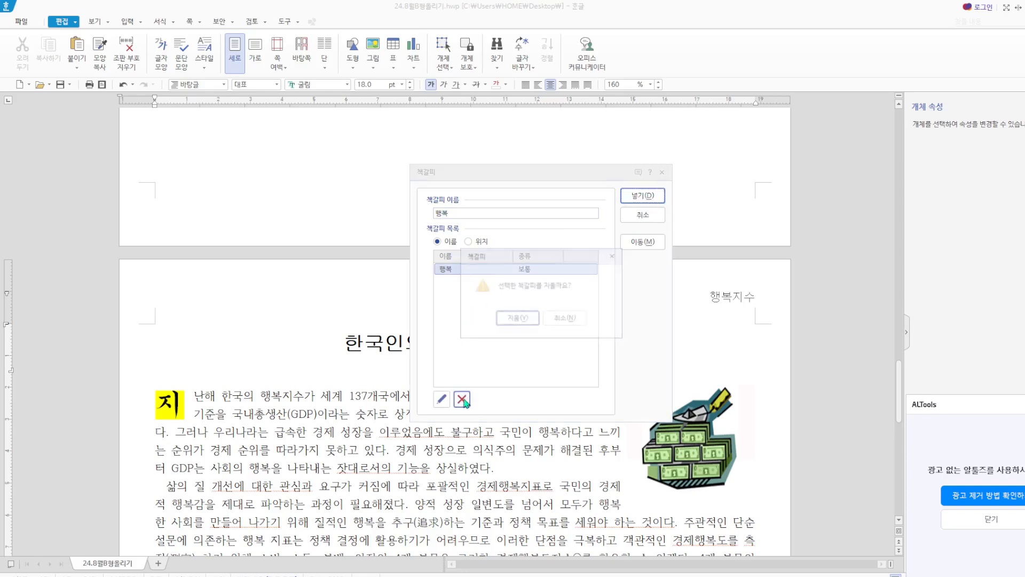
{"action": "left_click", "coordinate": [524, 319]}
{"action": "left_click", "coordinate": [451, 212]}
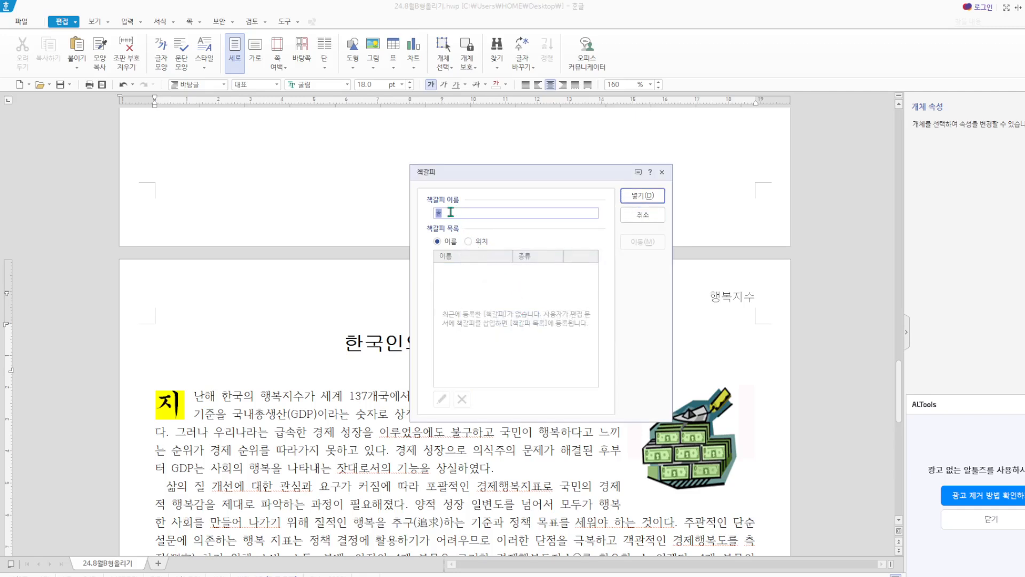
{"action": "left_click", "coordinate": [643, 195]}
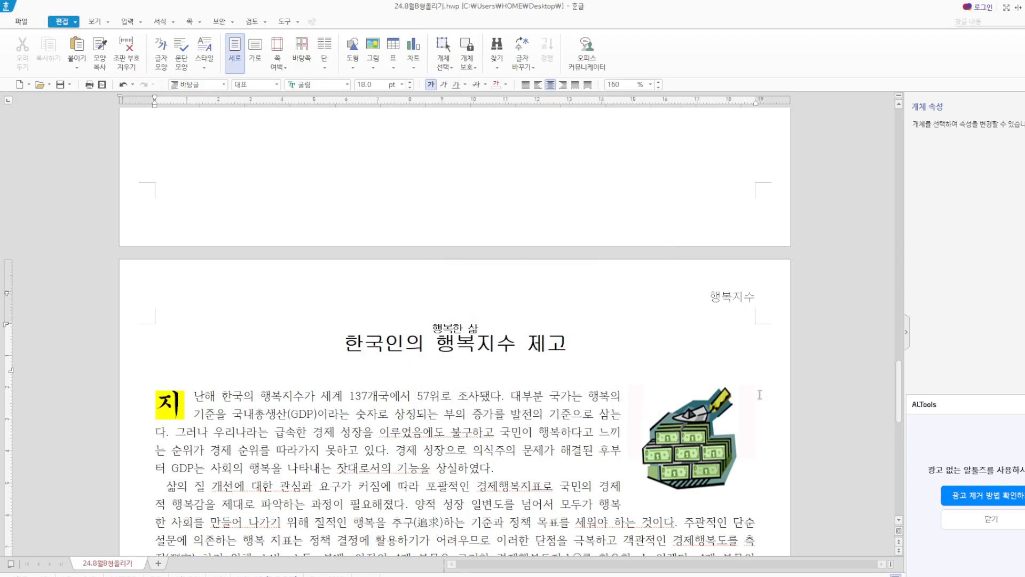
Hyperlink the 123주식회사 logo picture to the 행복 bookmark in the current document.
{"action": "scroll", "coordinate": [347, 352], "scroll_direction": "up", "scroll_amount": 15}
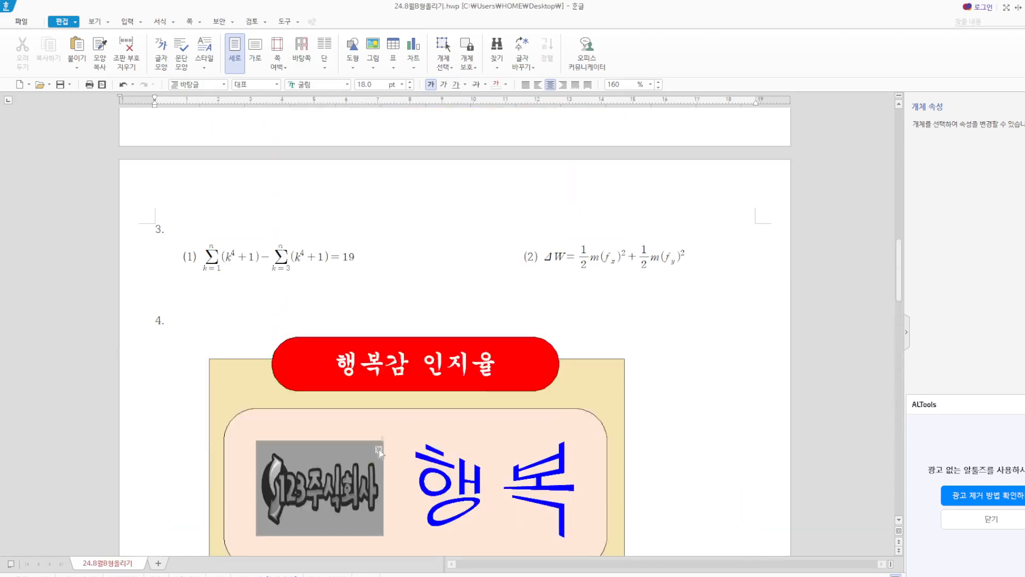
{"action": "left_click", "coordinate": [337, 483]}
{"action": "right_click", "coordinate": [336, 483]}
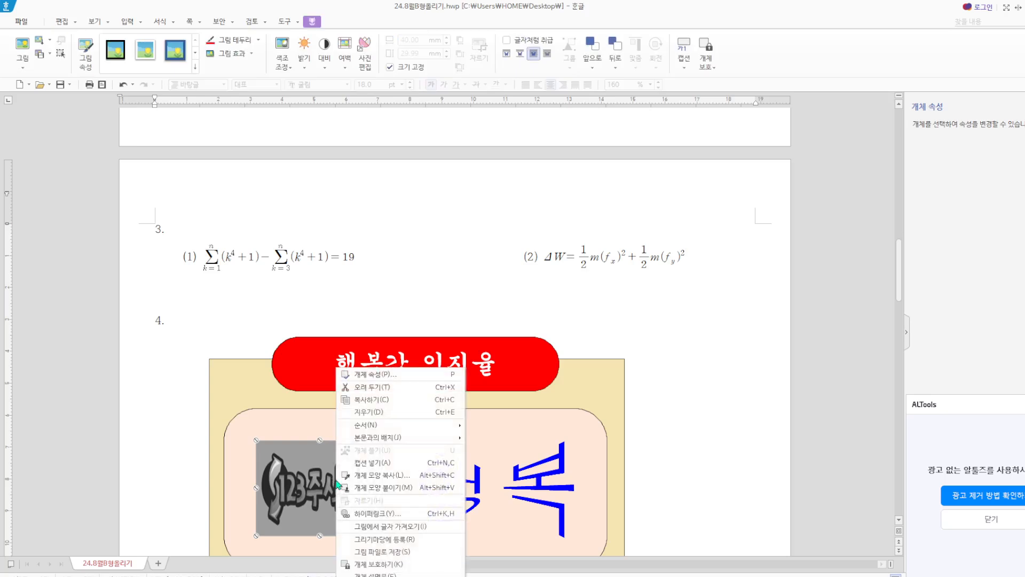
{"action": "left_click", "coordinate": [377, 513]}
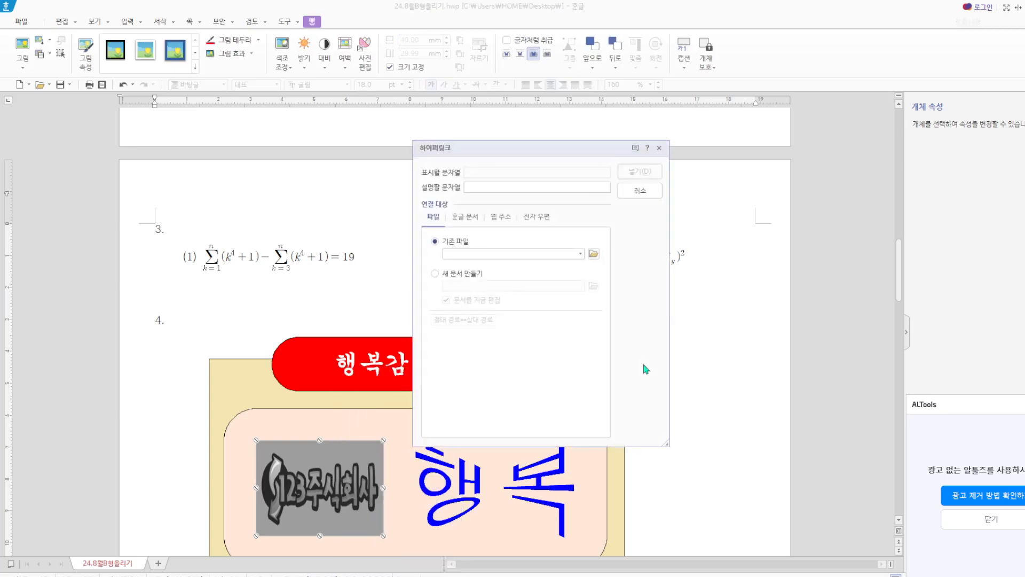
{"action": "left_click", "coordinate": [466, 216]}
{"action": "left_click", "coordinate": [489, 306]}
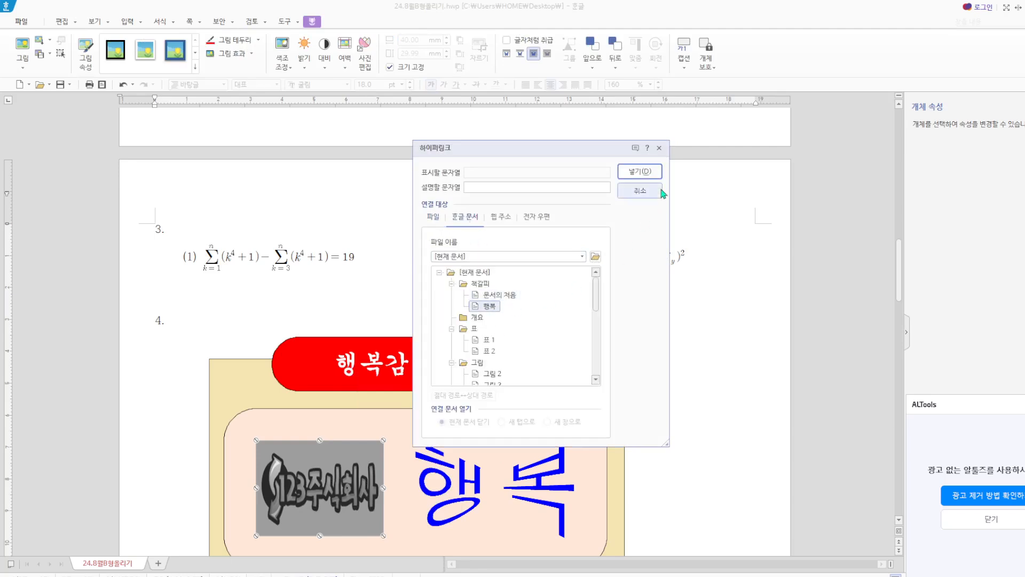
{"action": "left_click", "coordinate": [640, 171]}
{"action": "left_click", "coordinate": [716, 369]}
Add a caption above the age-group happiness table and select its default label text.
{"action": "scroll", "coordinate": [672, 293], "scroll_direction": "up", "scroll_amount": 10}
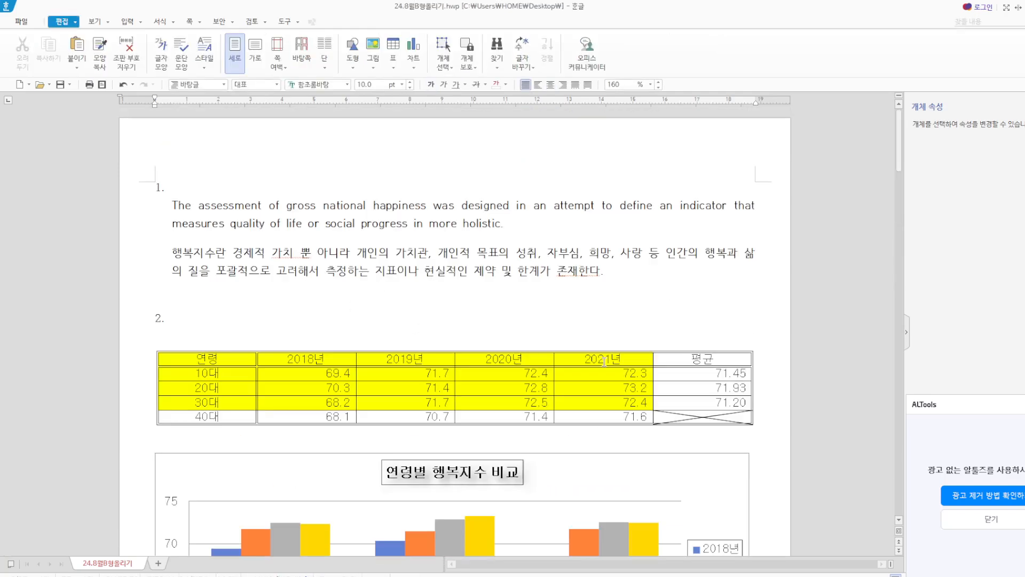
{"action": "left_click", "coordinate": [157, 363]}
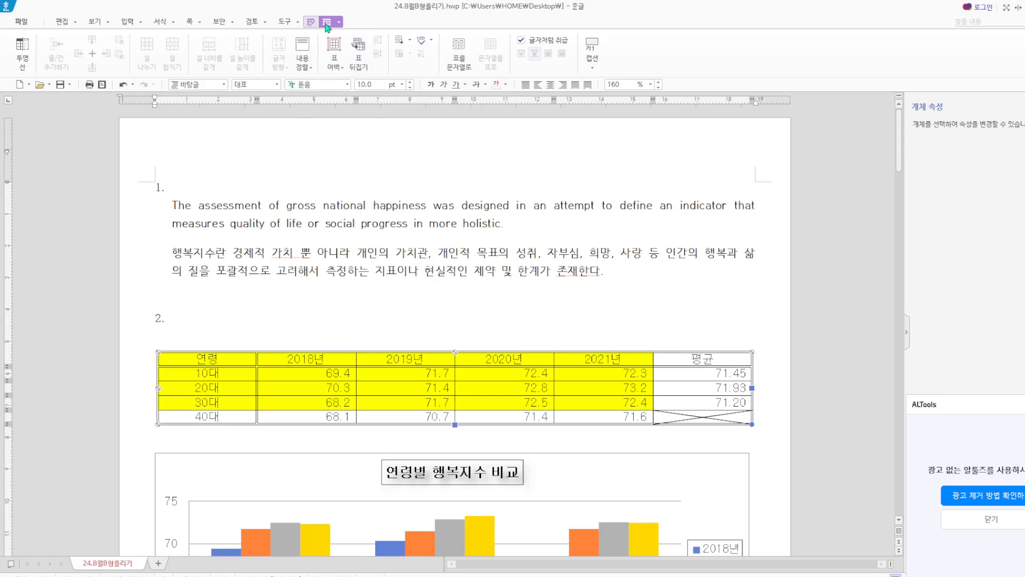
{"action": "left_click", "coordinate": [597, 67]}
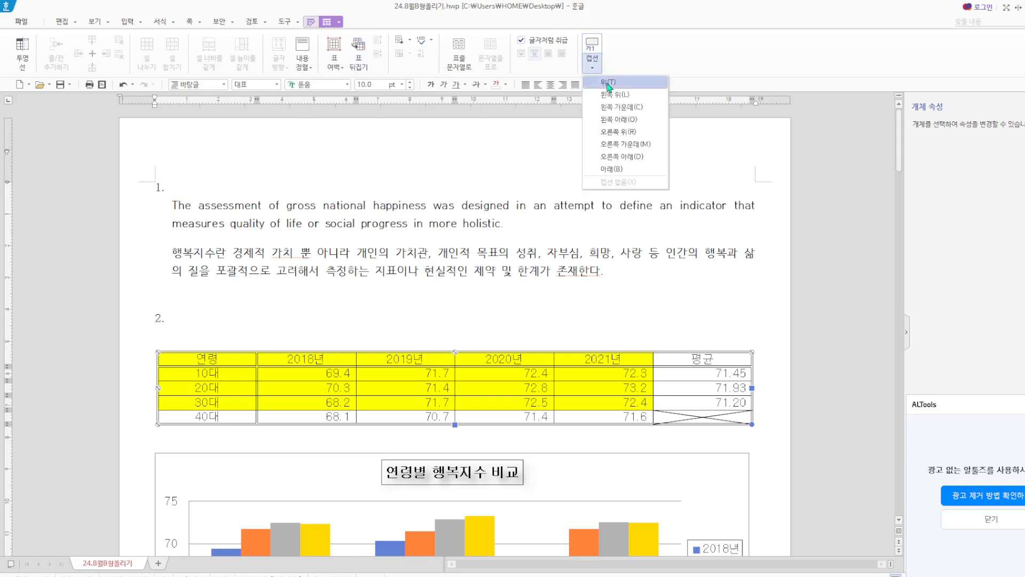
{"action": "left_click", "coordinate": [614, 157]}
{"action": "left_click_drag", "start_coordinate": [209, 360], "coordinate": [135, 363]}
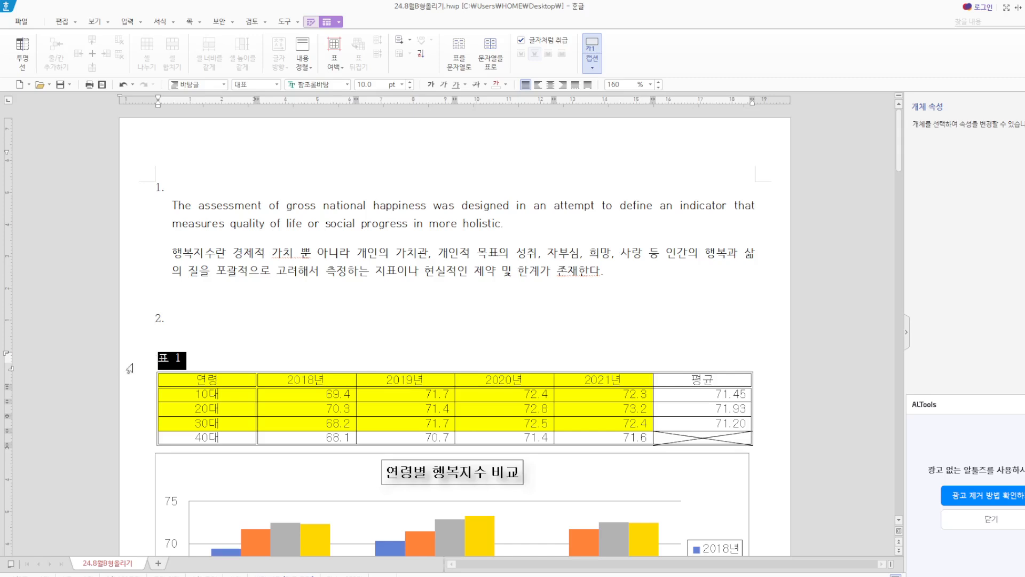
{"action": "key", "text": "F12"}
{"action": "key", "text": "Escape"}
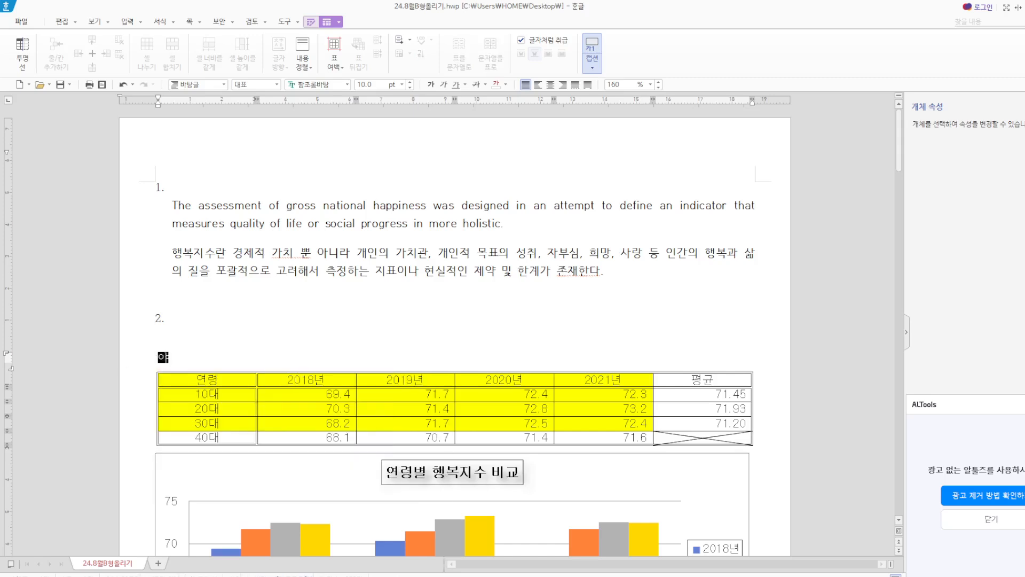
{"action": "type", "text": "연령별"}
{"action": "type", "text": " 행복지수 비교"}
{"action": "type", "text": ")ㄷ"}
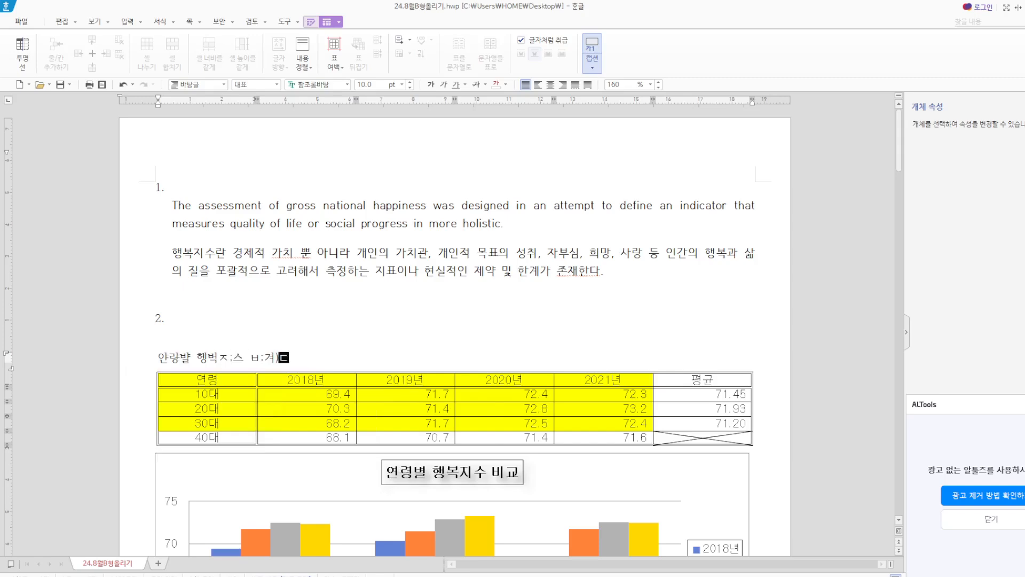
{"action": "key", "text": "BackSpace"}
{"action": "key", "text": "BackSpace"}
{"action": "key", "text": "BackSpace"}
{"action": "key", "text": "BackSpace"}
{"action": "key", "text": "BackSpace"}
{"action": "key", "text": "BackSpace"}
{"action": "key", "text": "BackSpace"}
{"action": "key", "text": "BackSpace"}
{"action": "key", "text": "BackSpace"}
{"action": "key", "text": "BackSpace"}
{"action": "key", "text": "BackSpace"}
{"action": "key", "text": "BackSpace"}
{"action": "key", "text": "BackSpace"}
{"action": "key", "text": "BackSpace"}
{"action": "key", "text": "BackSpace"}
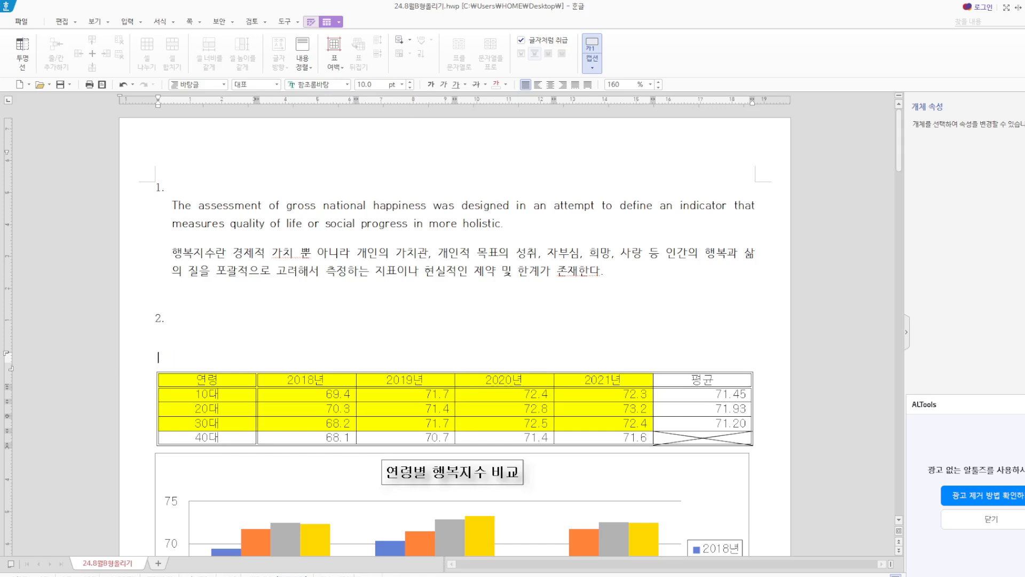
Enter the table caption 연령별 행복지수 비교(단위 : 점) and format it in 돋움 with right alignment.
{"action": "type", "text": "연령별 행복지수 비교(다단위 : 점)"}
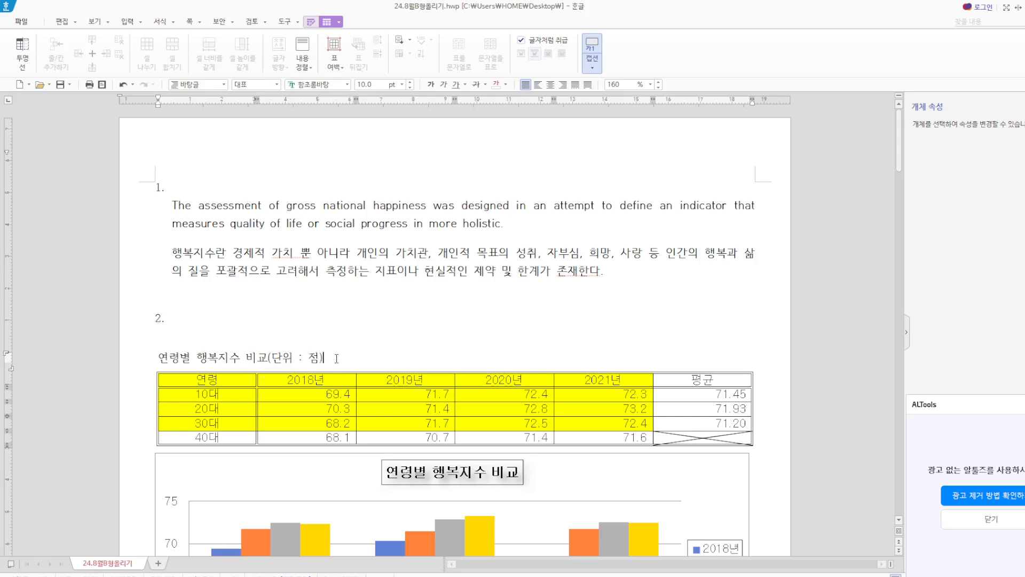
{"action": "left_click_drag", "start_coordinate": [335, 356], "coordinate": [143, 353]}
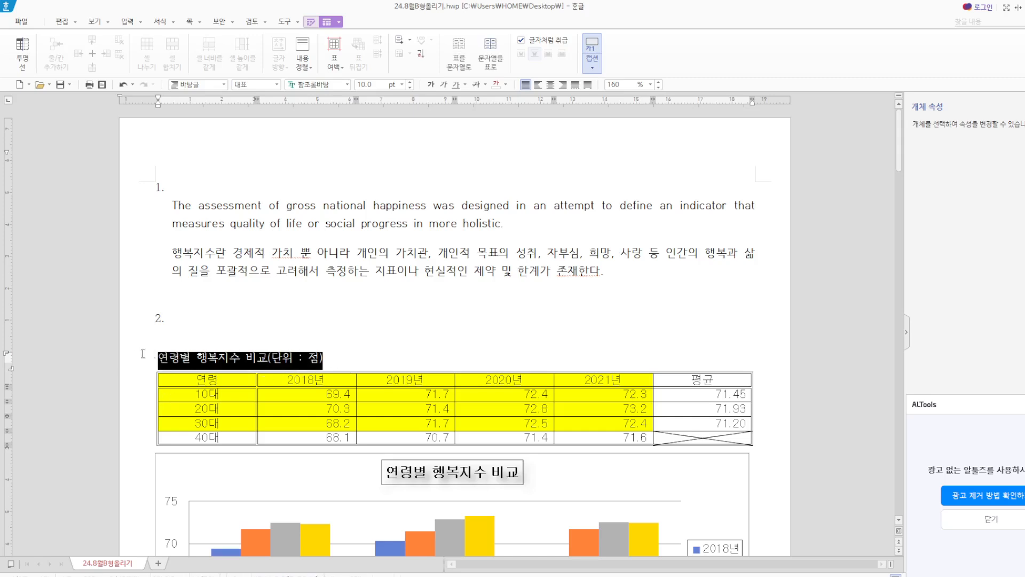
{"action": "left_click", "coordinate": [347, 86]}
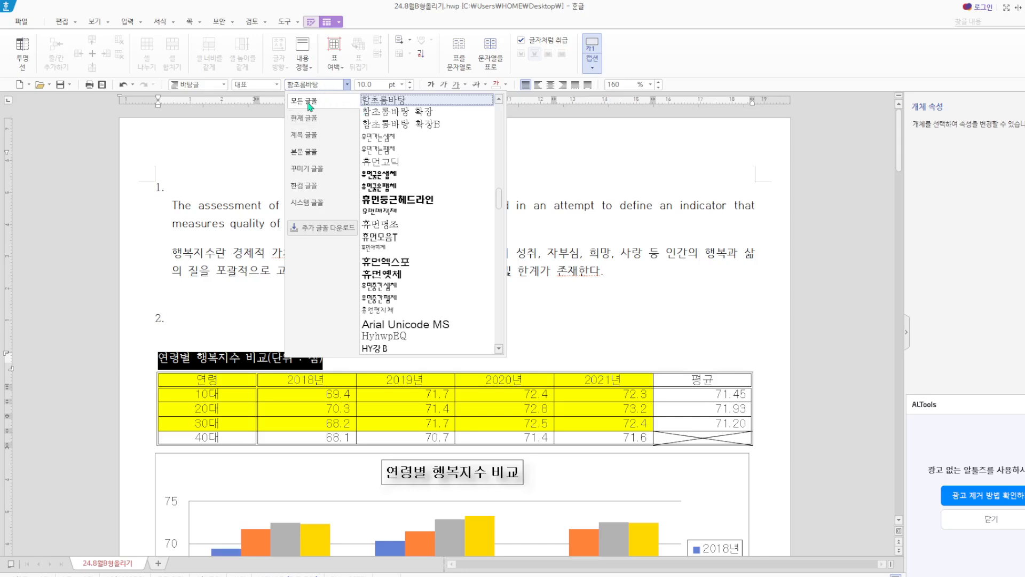
{"action": "left_click_drag", "start_coordinate": [499, 190], "coordinate": [472, 102]}
{"action": "left_click", "coordinate": [390, 126]}
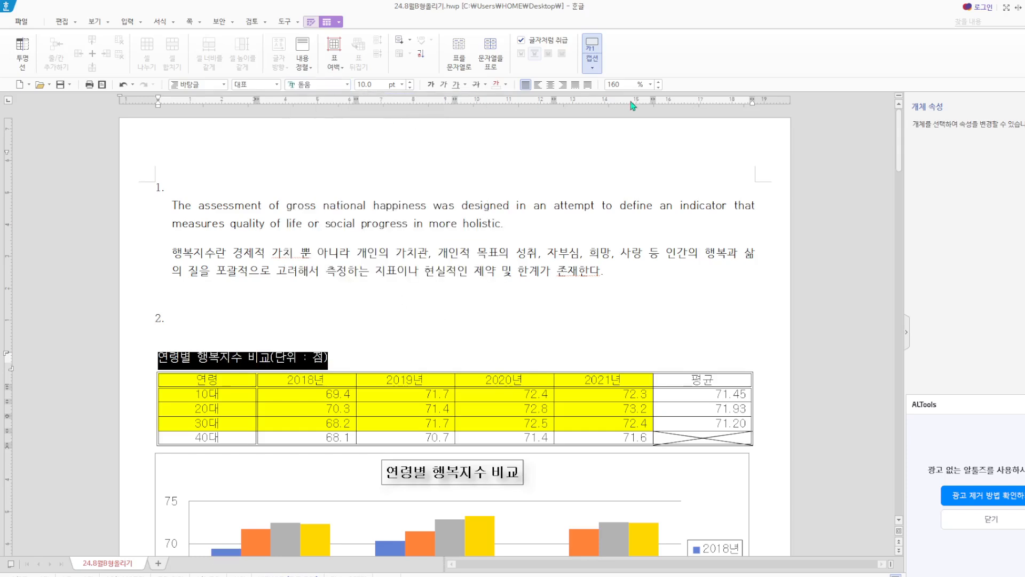
{"action": "left_click", "coordinate": [562, 84]}
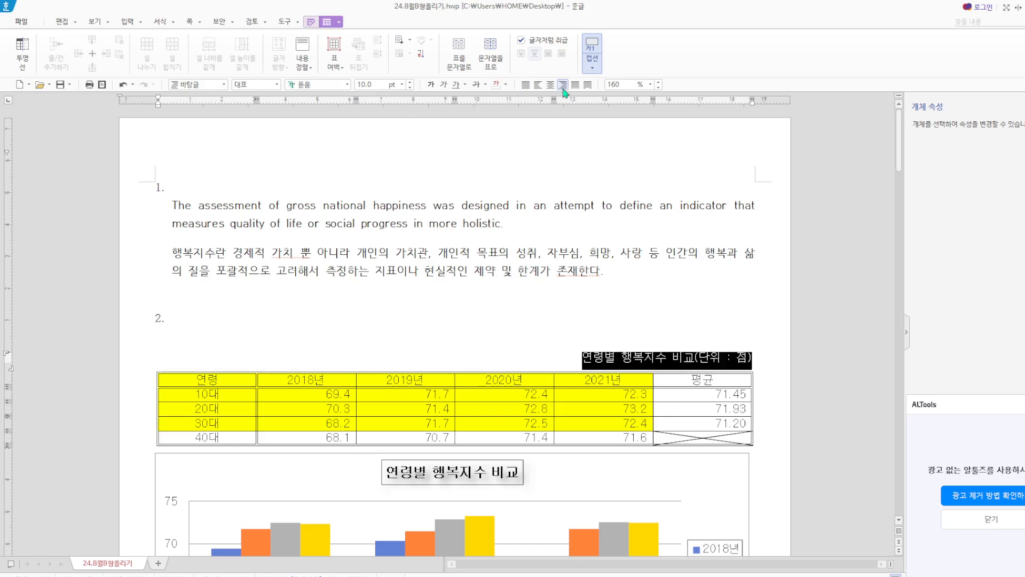
{"action": "left_click", "coordinate": [606, 312]}
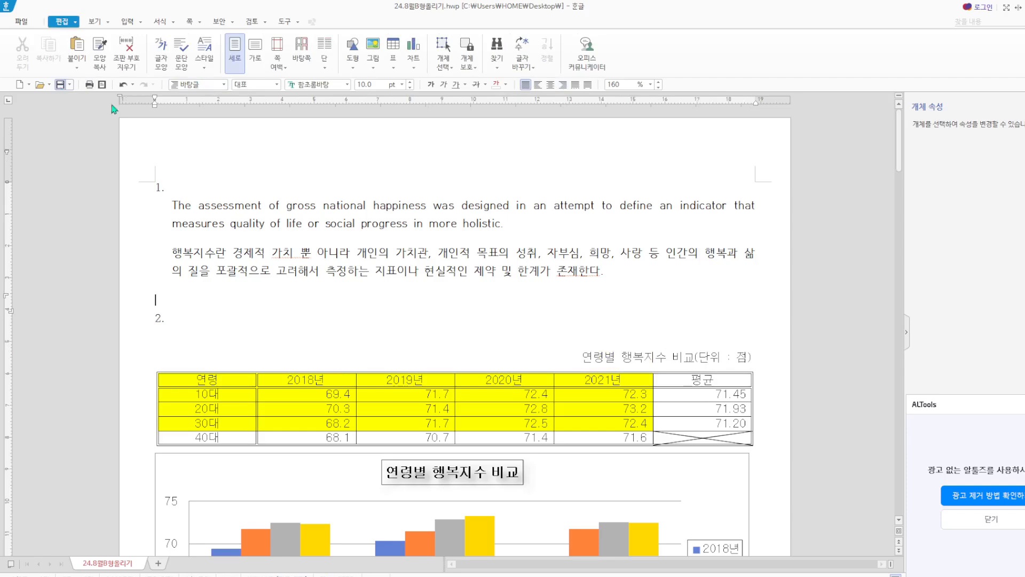
Open a new blank document and place its window beside the report's 한국인의 행복지수 section.
{"action": "scroll", "coordinate": [511, 191], "scroll_direction": "down", "scroll_amount": 15}
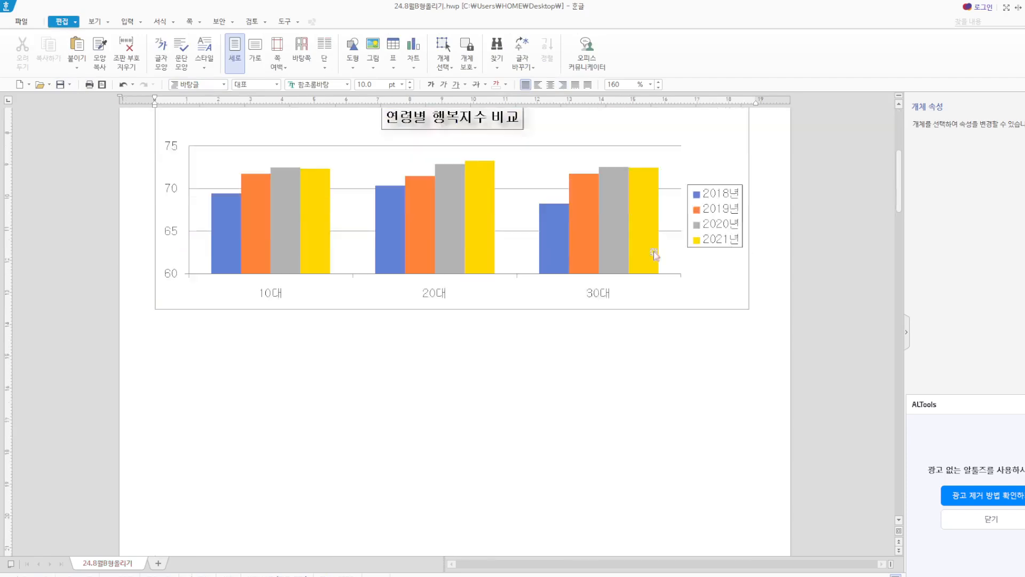
{"action": "scroll", "coordinate": [669, 251], "scroll_direction": "down", "scroll_amount": 15}
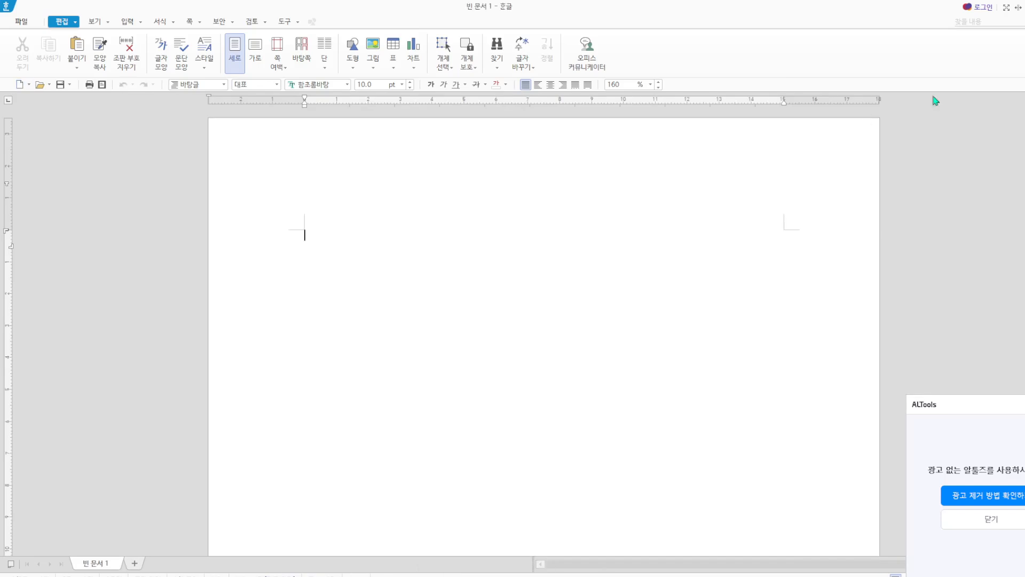
{"action": "left_click", "coordinate": [1024, 7]}
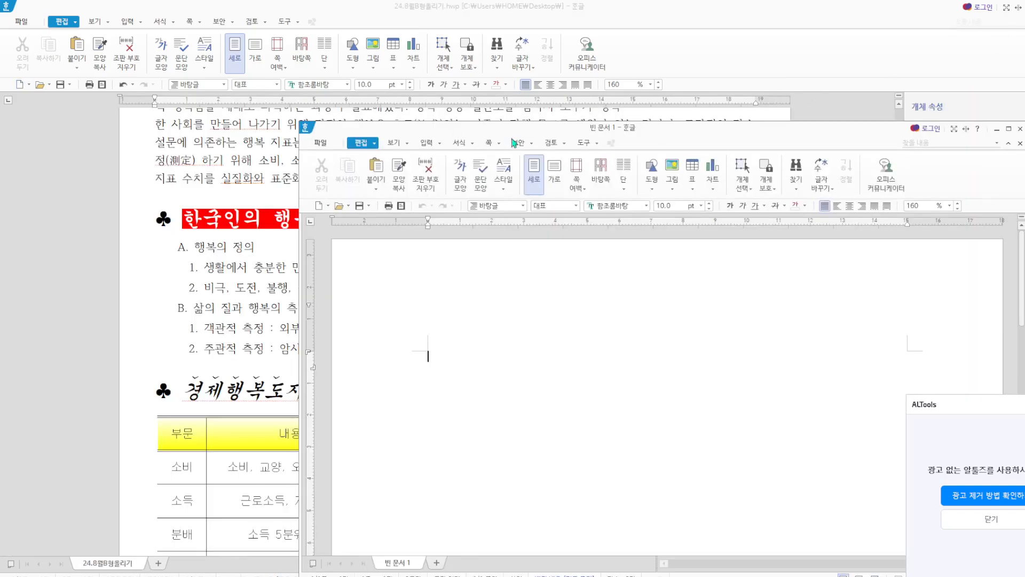
{"action": "left_click_drag", "start_coordinate": [516, 128], "coordinate": [623, 93]}
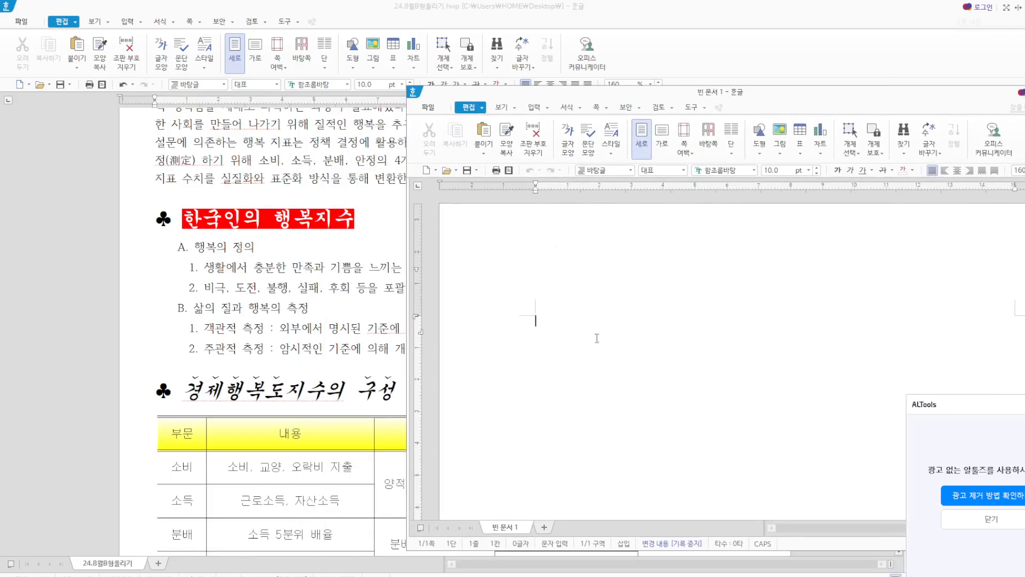
Enter six separate lines in the blank document: 행복의, 생활에서, 비극, 삶의 질, 객관적 and 주관적.
{"action": "type", "text": "행복ㅇ"}
{"action": "key", "text": "Return"}
{"action": "type", "text": "생활에서"}
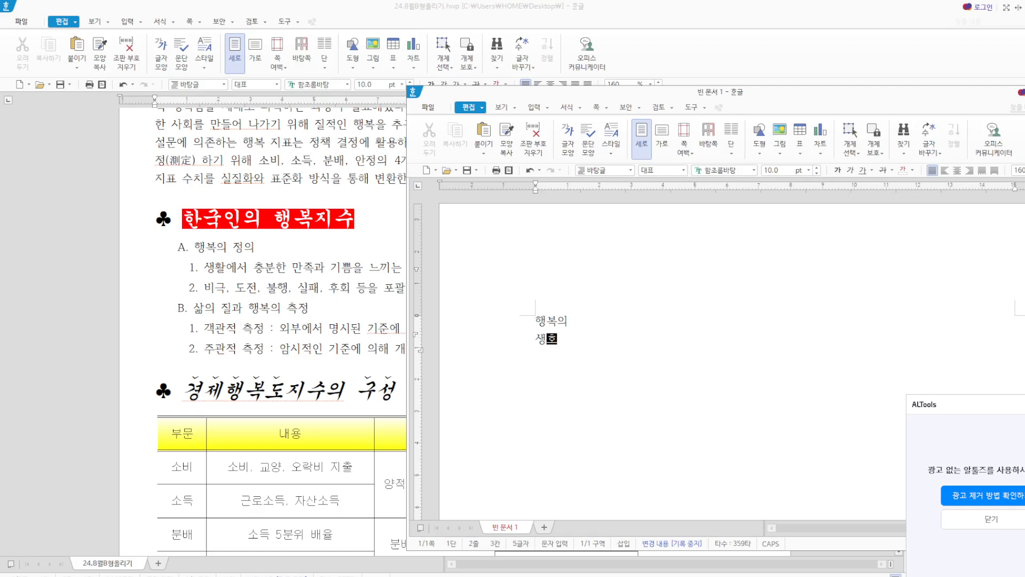
{"action": "key", "text": "Return"}
{"action": "type", "text": "비ㄱ"}
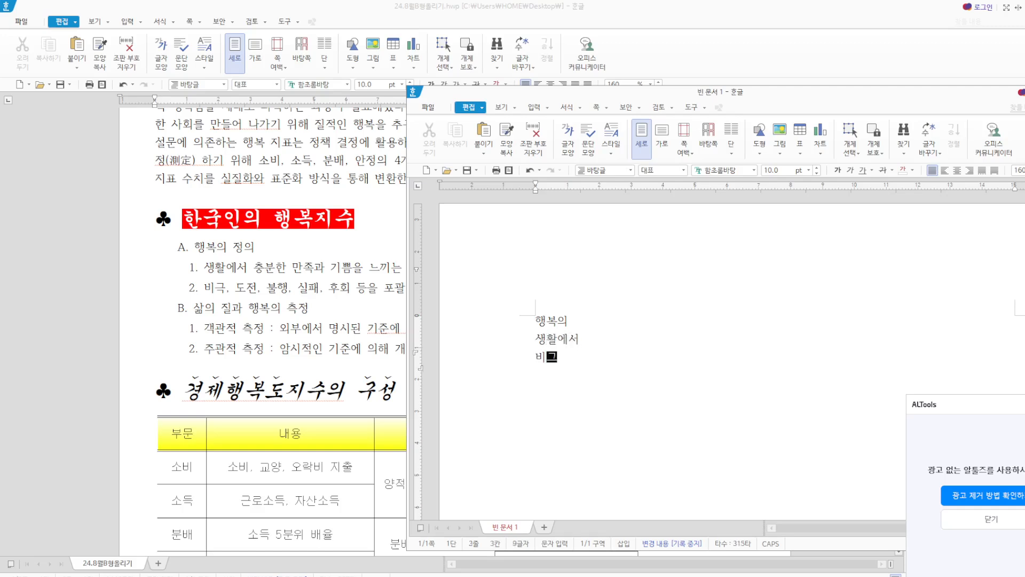
{"action": "key", "text": "Return"}
{"action": "type", "text": "사"}
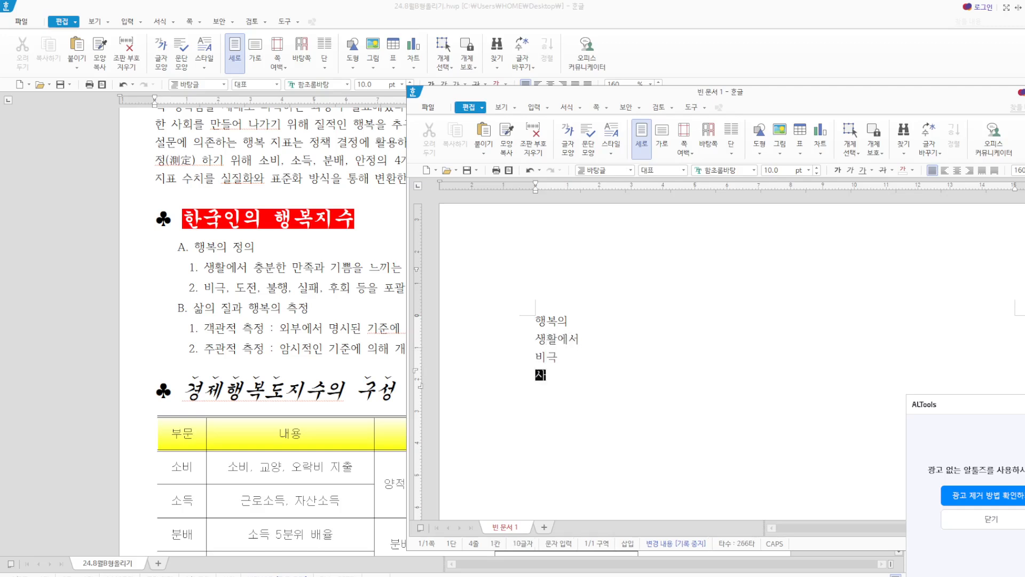
{"action": "type", "text": "의 질"}
{"action": "key", "text": "Return"}
{"action": "type", "text": "객관적"}
{"action": "key", "text": "Return"}
{"action": "type", "text": "주ㄱ"}
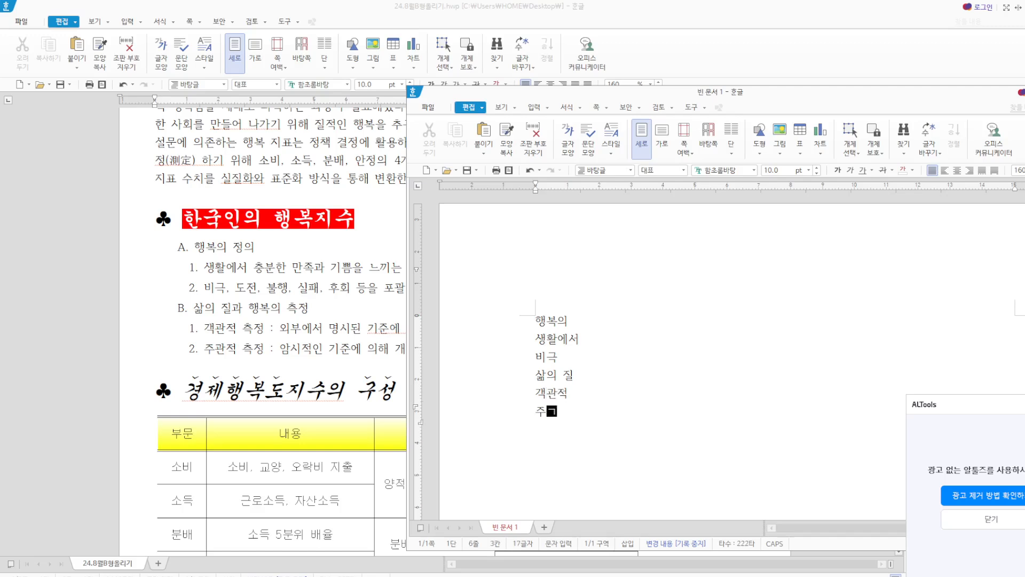
{"action": "type", "text": "적"}
Set the font size of all six practice lines to 18 pt.
{"action": "left_click_drag", "start_coordinate": [583, 437], "coordinate": [538, 302]}
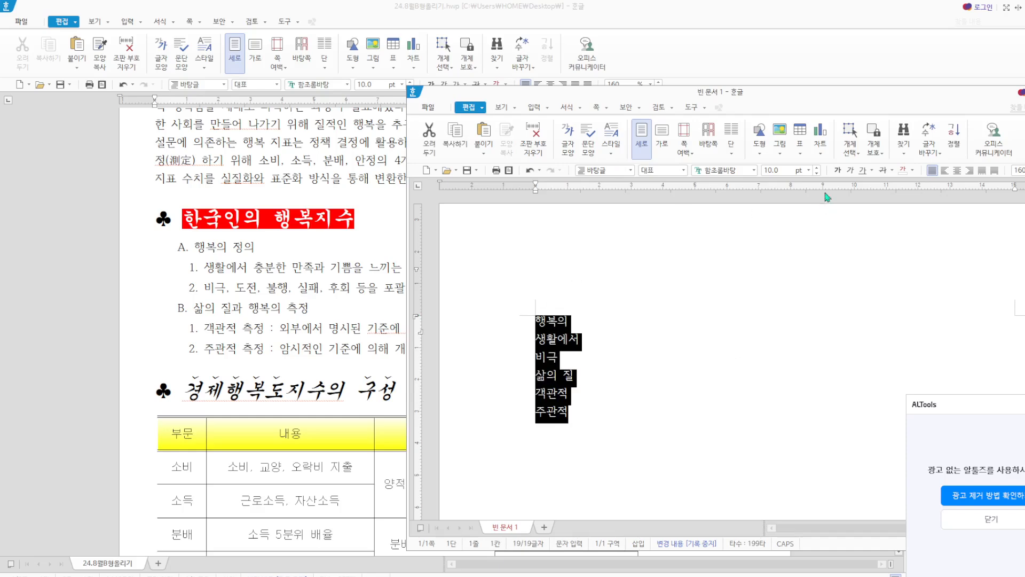
{"action": "left_click", "coordinate": [808, 170]}
{"action": "left_click", "coordinate": [786, 293]}
Choose the A., 1., 가., (a) paragraph numbering for the six lines and customize level 1 with a 20 pt width and right alignment.
{"action": "right_click", "coordinate": [565, 373]}
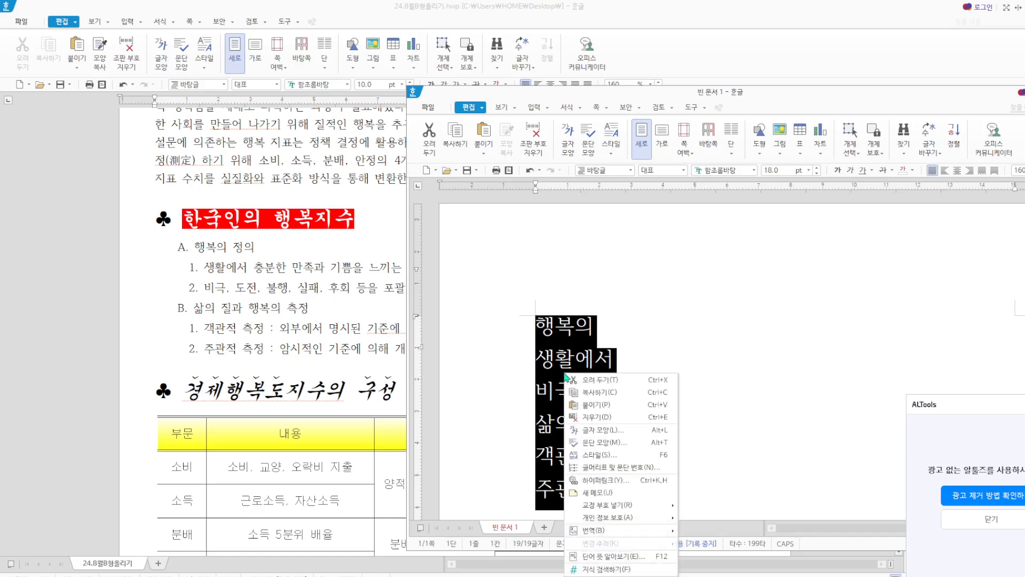
{"action": "left_click", "coordinate": [642, 468]}
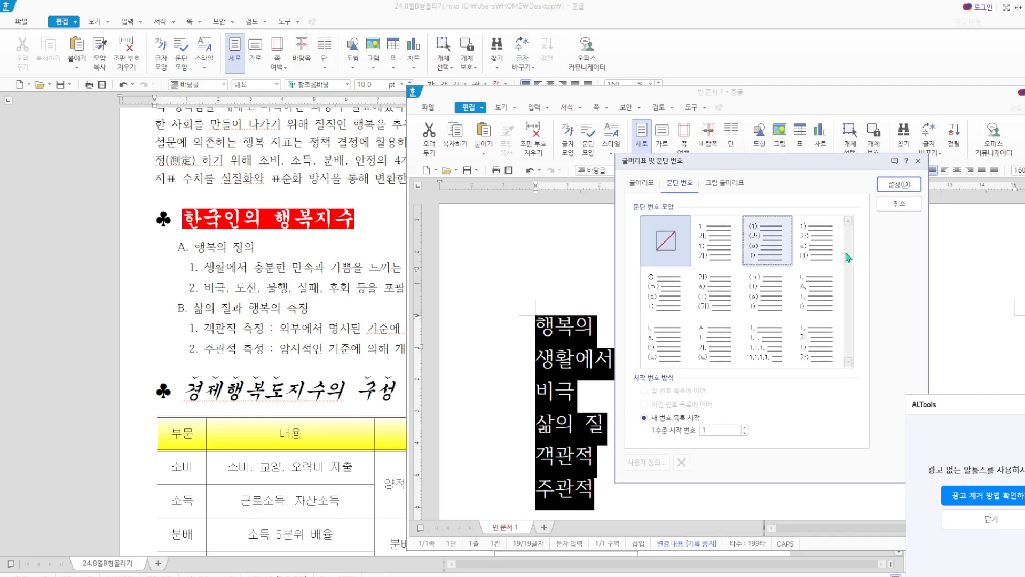
{"action": "left_click", "coordinate": [721, 349]}
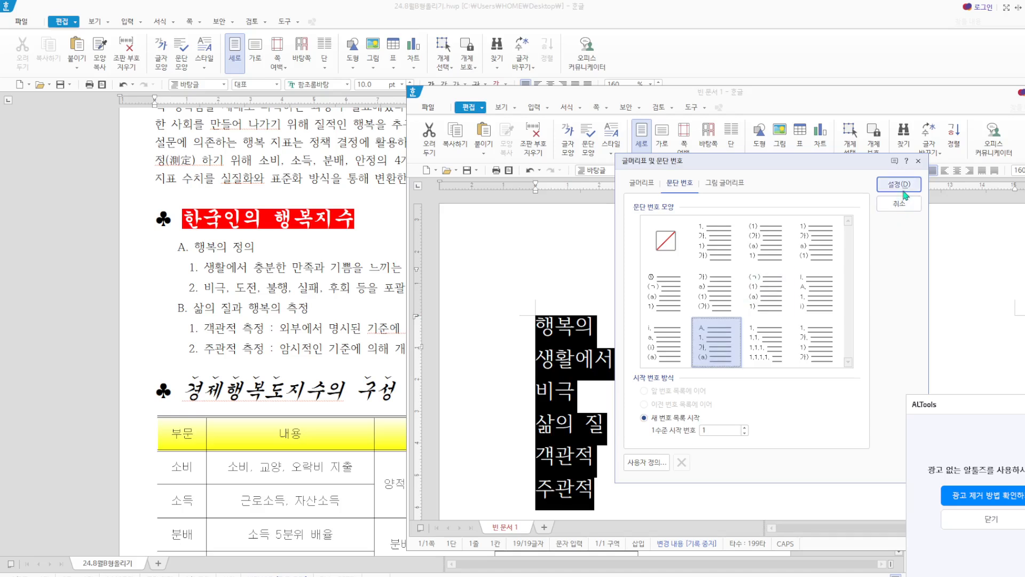
{"action": "left_click", "coordinate": [646, 462]}
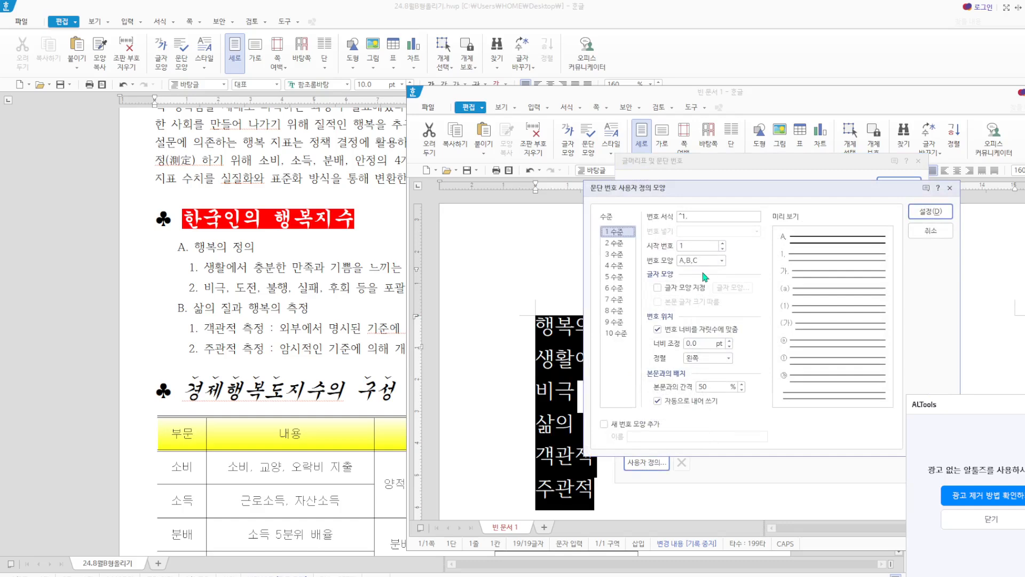
{"action": "left_click", "coordinate": [684, 344]}
{"action": "type", "text": "20"}
{"action": "left_click", "coordinate": [729, 358]}
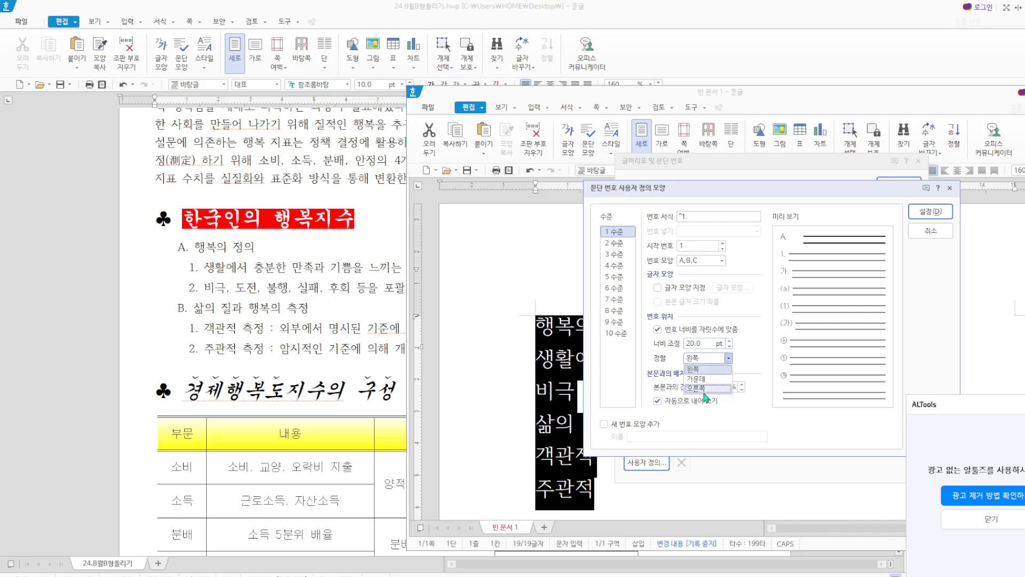
{"action": "left_click", "coordinate": [706, 389]}
{"action": "left_click", "coordinate": [931, 211]}
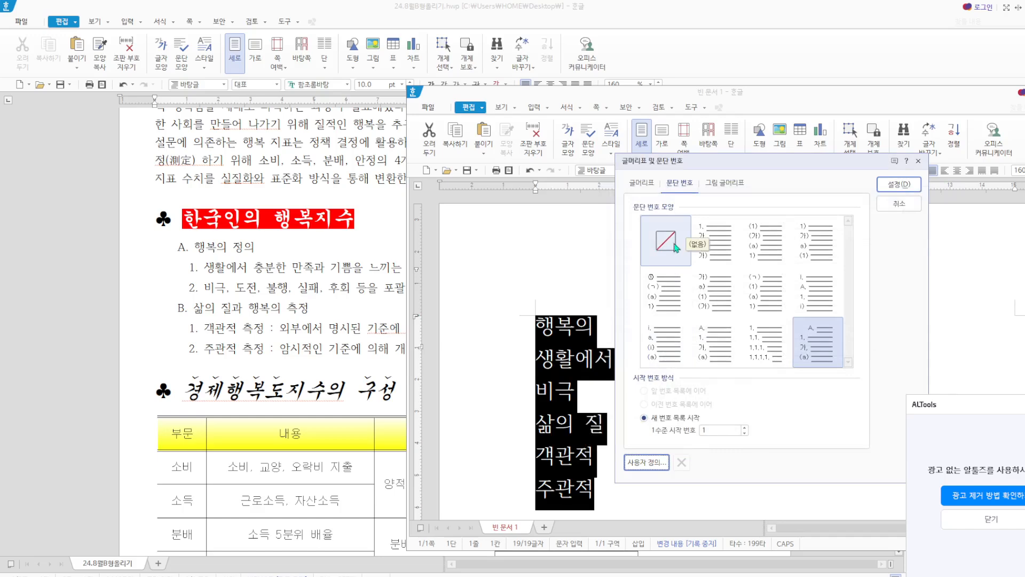
Customize numbering level 2 with a 30 pt width and right alignment, and apply the numbering to the six practice lines.
{"action": "left_click", "coordinate": [661, 465]}
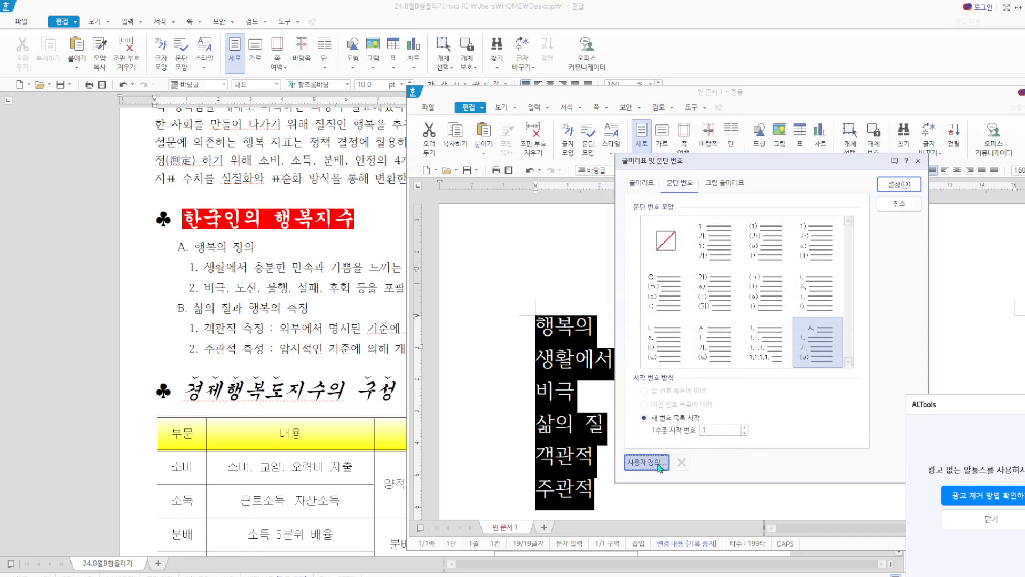
{"action": "left_click", "coordinate": [619, 243]}
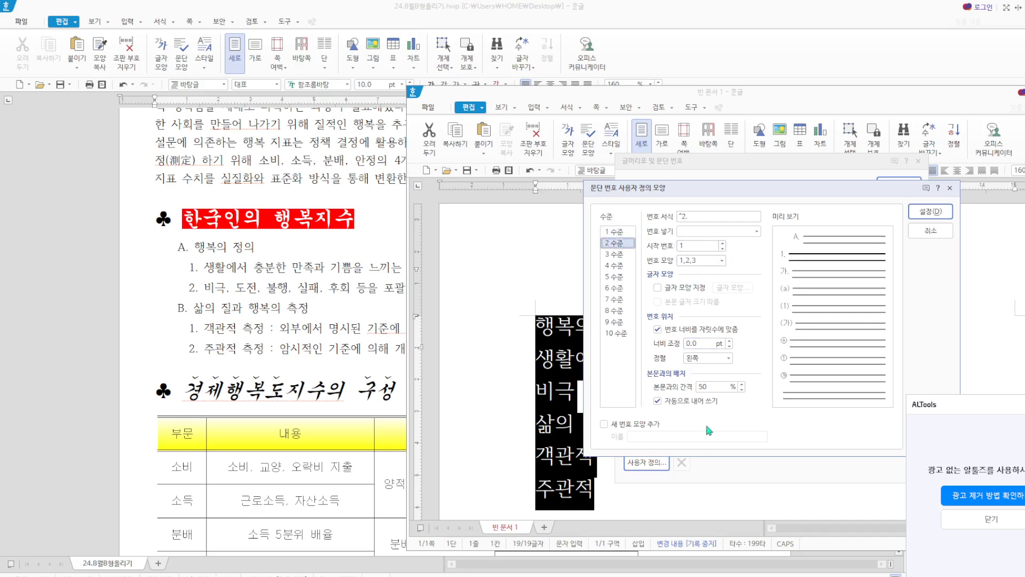
{"action": "left_click", "coordinate": [700, 344]}
{"action": "type", "text": "30"}
{"action": "left_click", "coordinate": [728, 358]}
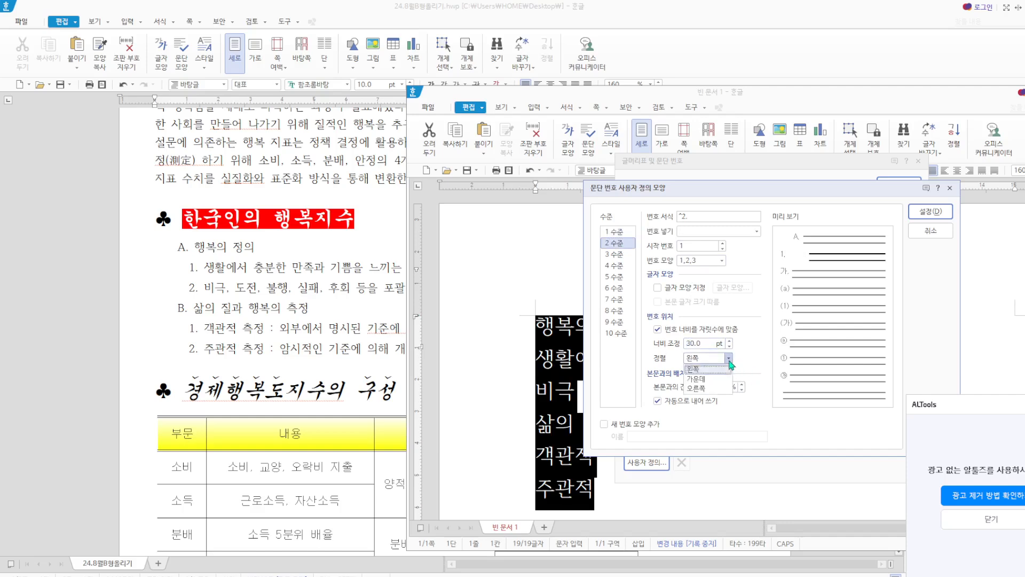
{"action": "left_click", "coordinate": [709, 388]}
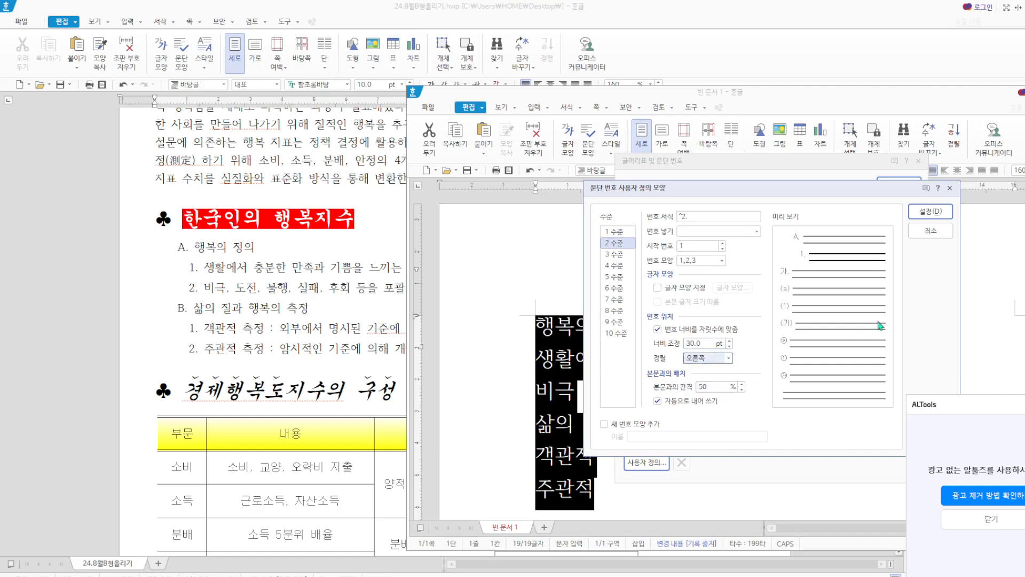
{"action": "left_click", "coordinate": [931, 212]}
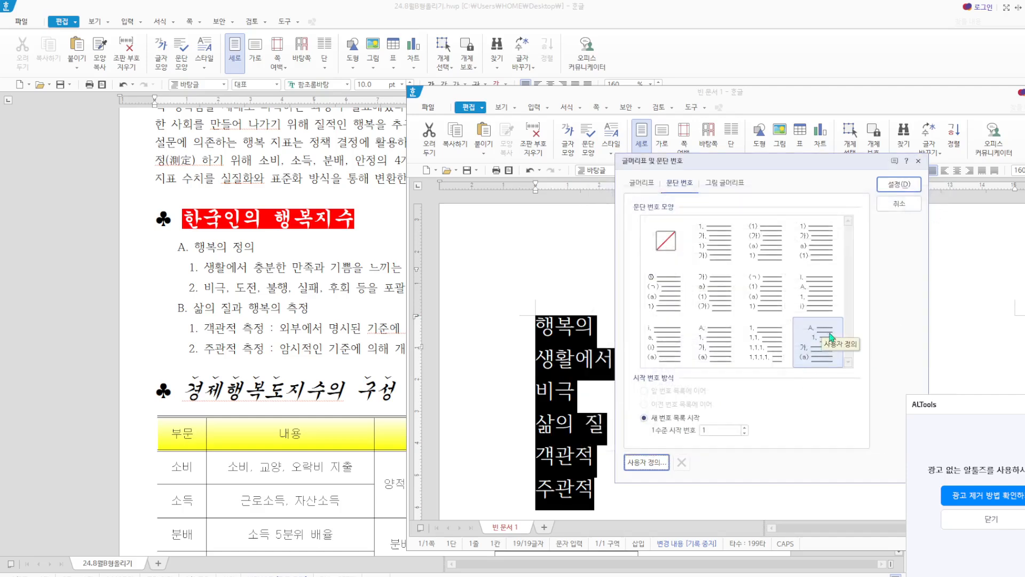
{"action": "left_click", "coordinate": [899, 184]}
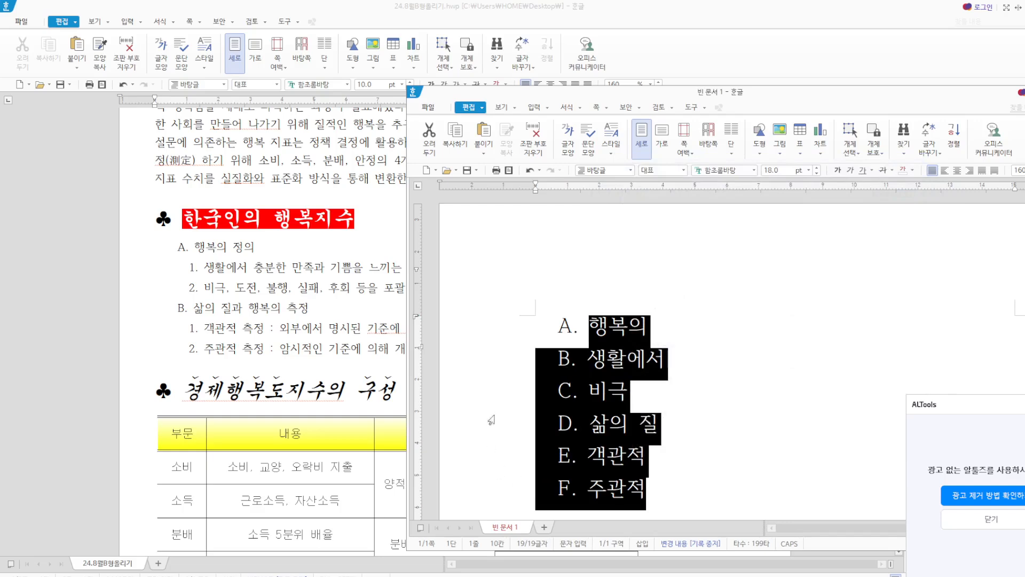
Move the exam document's window clear of the practice document and lower the 생활에서 and 비극 lines by one numbering level.
{"action": "left_click", "coordinate": [757, 442]}
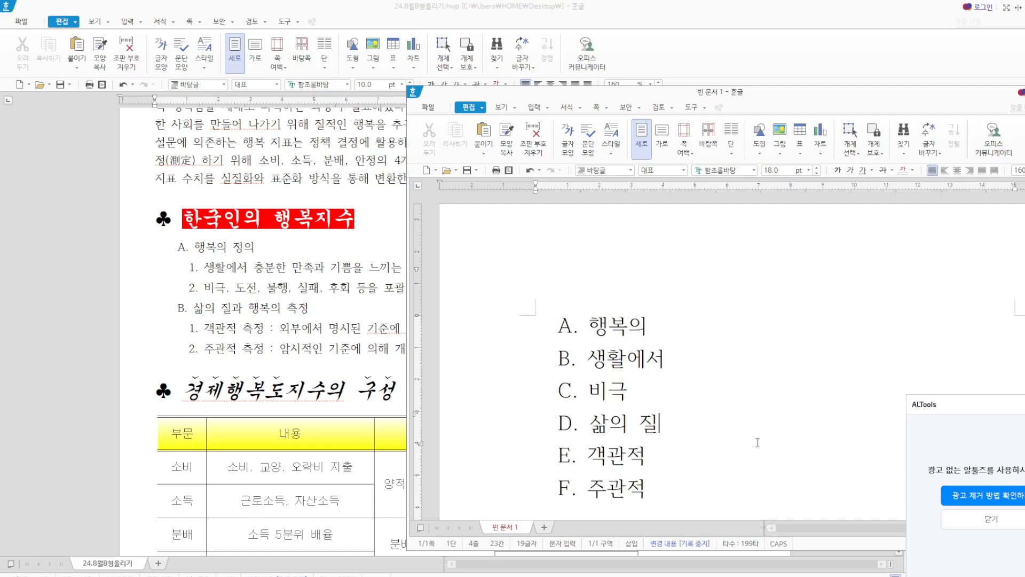
{"action": "left_click_drag", "start_coordinate": [589, 356], "coordinate": [636, 391]}
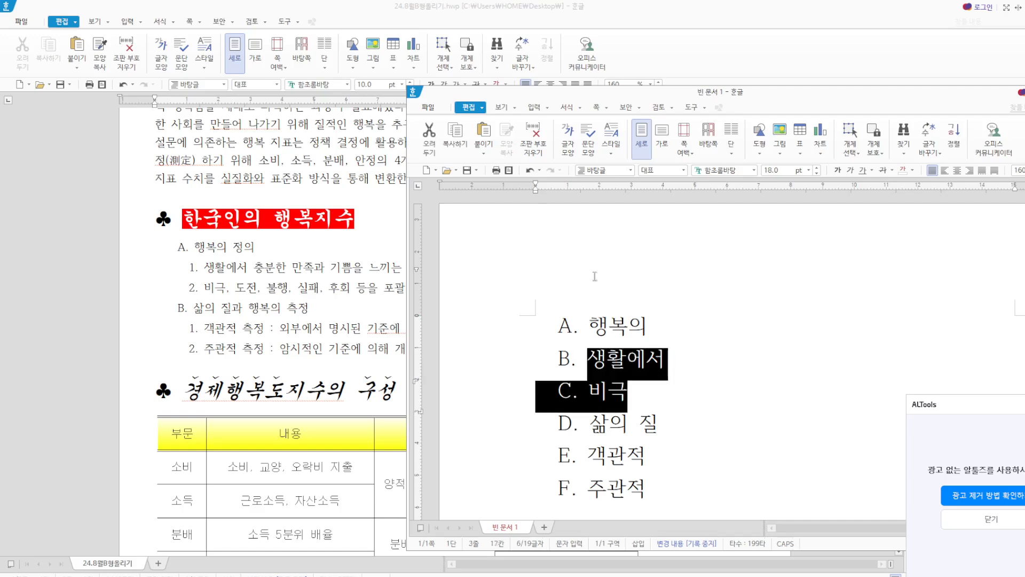
{"action": "left_click", "coordinate": [175, 23]}
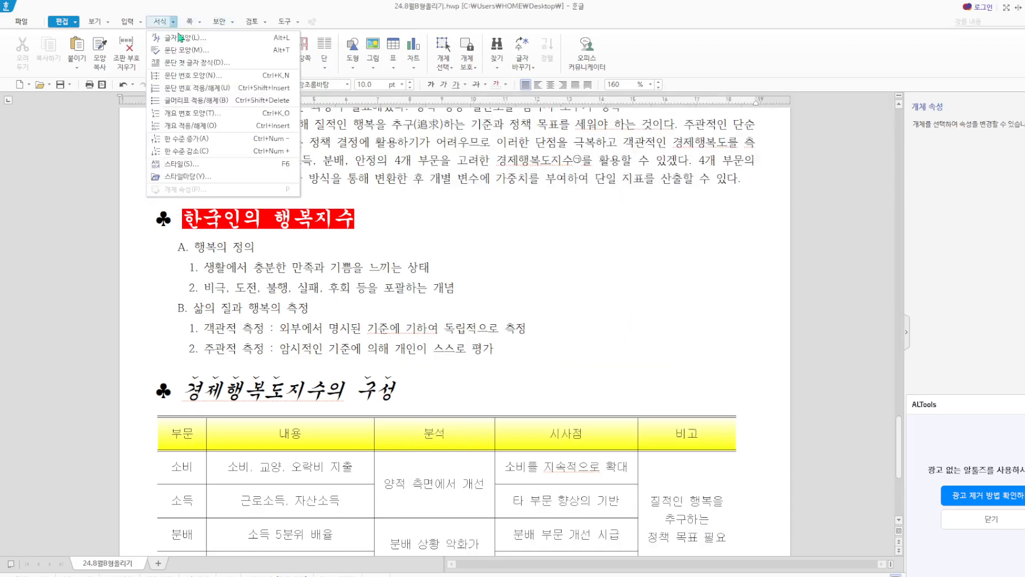
{"action": "left_click", "coordinate": [207, 153]}
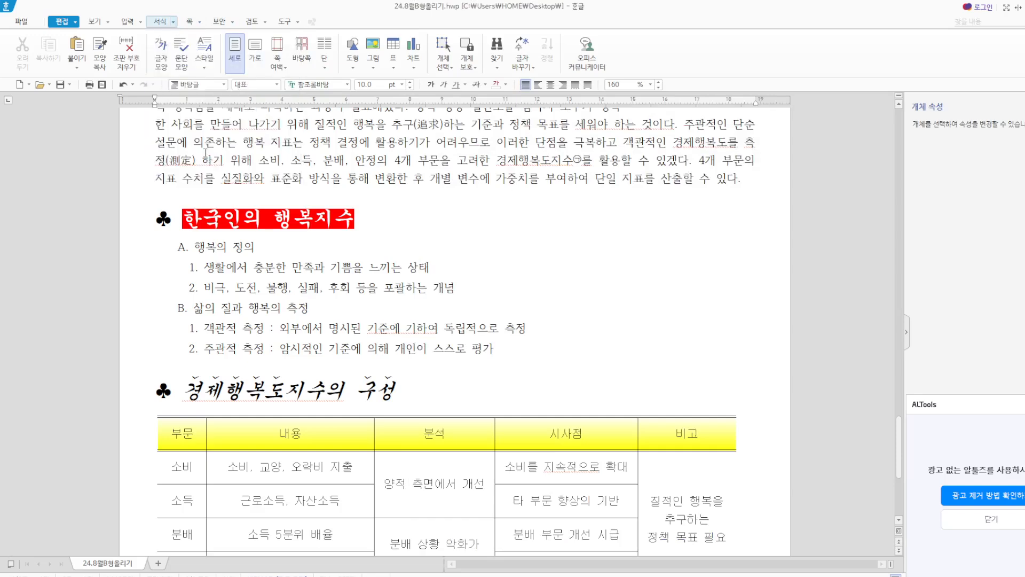
{"action": "key", "text": "super+Down"}
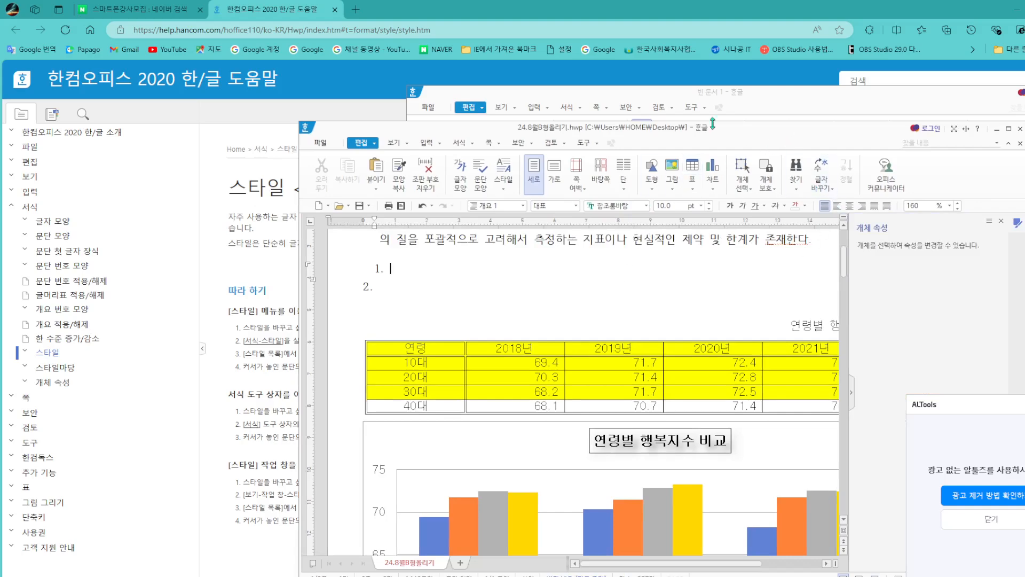
{"action": "left_click_drag", "start_coordinate": [437, 130], "coordinate": [261, 463]}
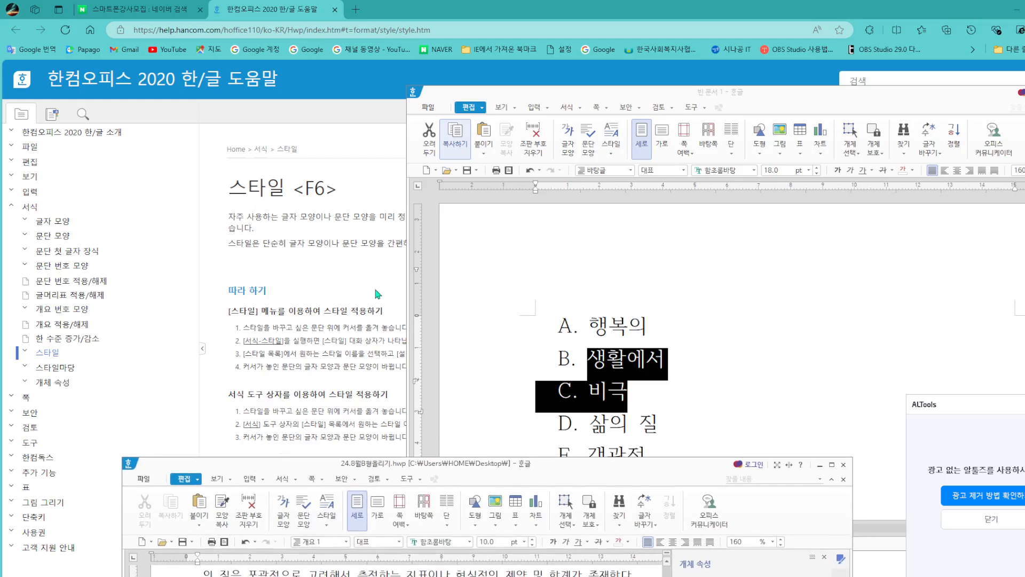
{"action": "left_click", "coordinate": [581, 110]}
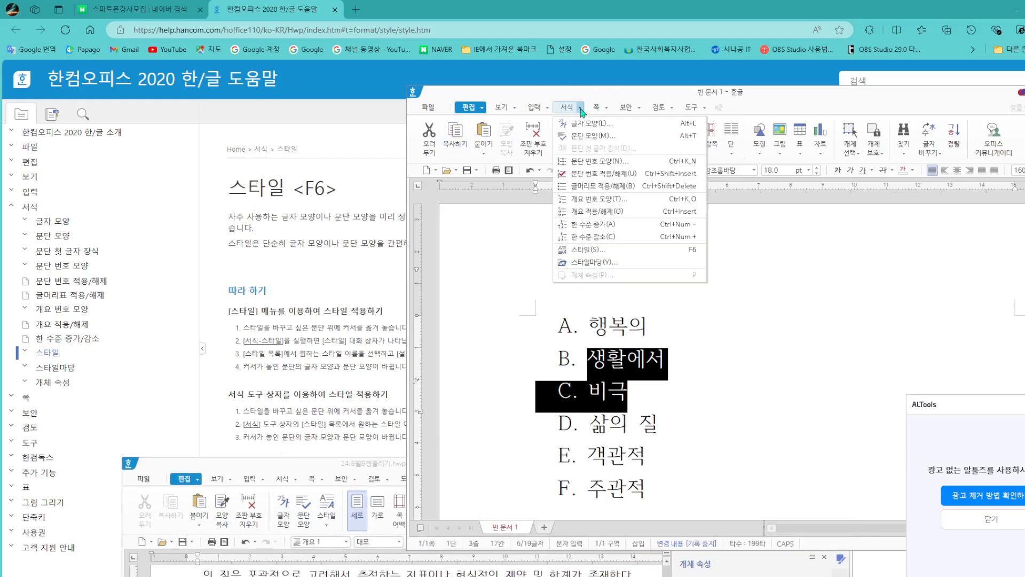
{"action": "left_click", "coordinate": [614, 238]}
Lower the 객관적 and 주관적 lines by one numbering level.
{"action": "left_click_drag", "start_coordinate": [590, 453], "coordinate": [655, 493]}
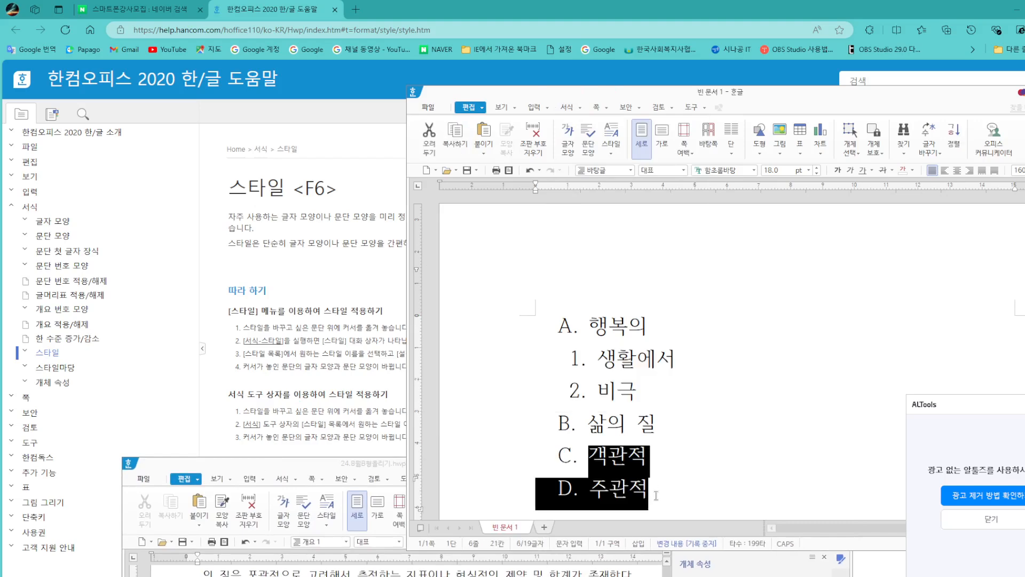
{"action": "scroll", "coordinate": [750, 304], "scroll_direction": "down", "scroll_amount": 3}
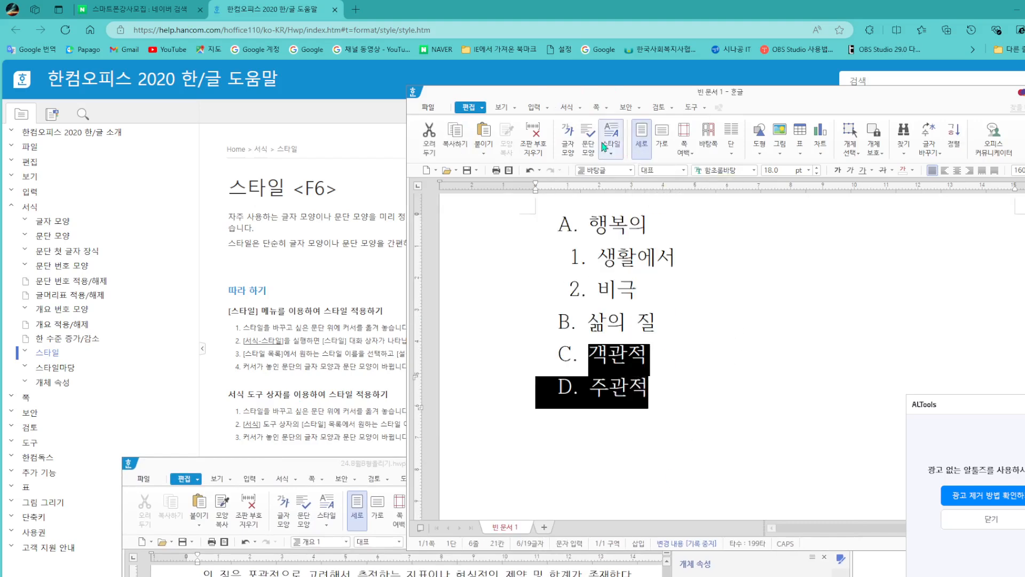
{"action": "left_click", "coordinate": [582, 109]}
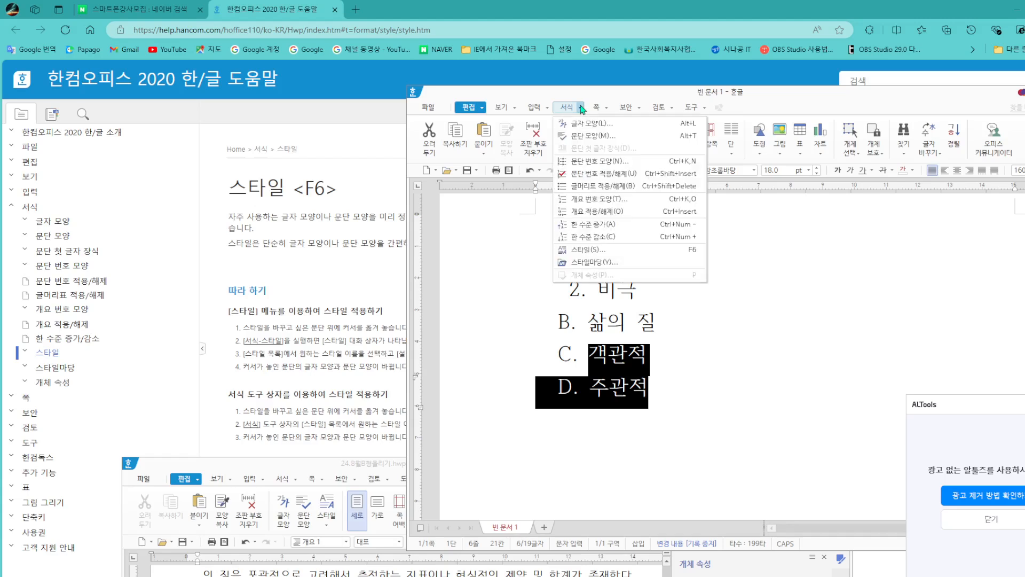
{"action": "left_click", "coordinate": [609, 236]}
{"action": "left_click", "coordinate": [683, 284]}
Set the line spacing of all six practice lines to 180%.
{"action": "left_click_drag", "start_coordinate": [590, 223], "coordinate": [680, 389]}
{"action": "right_click", "coordinate": [631, 259]}
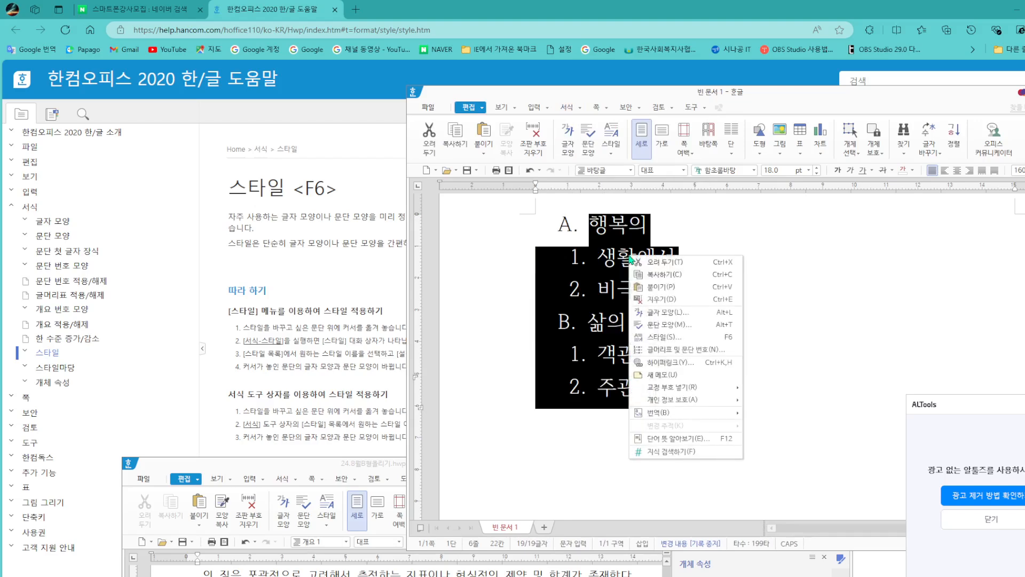
{"action": "left_click", "coordinate": [679, 325]}
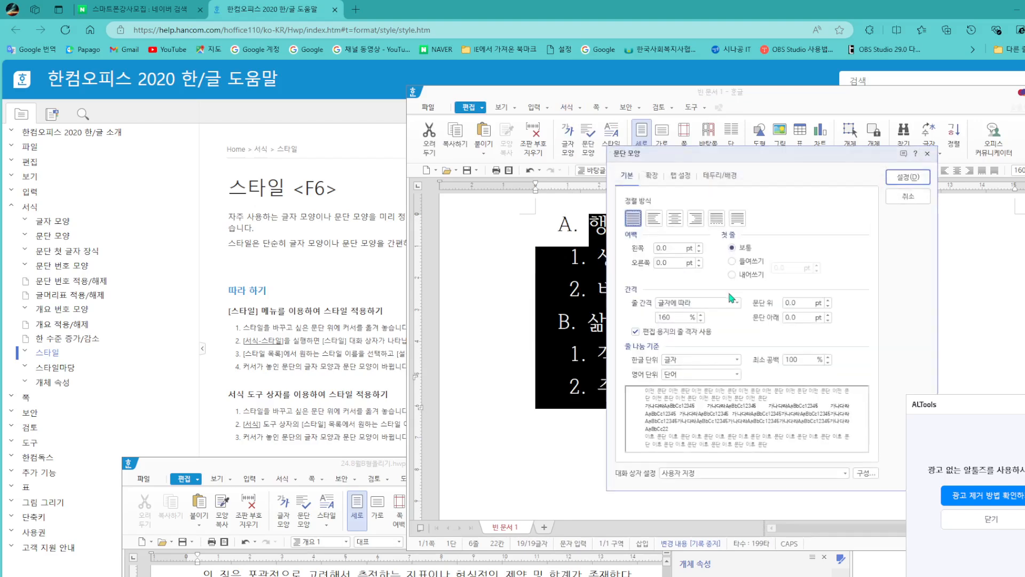
{"action": "type", "text": "180"}
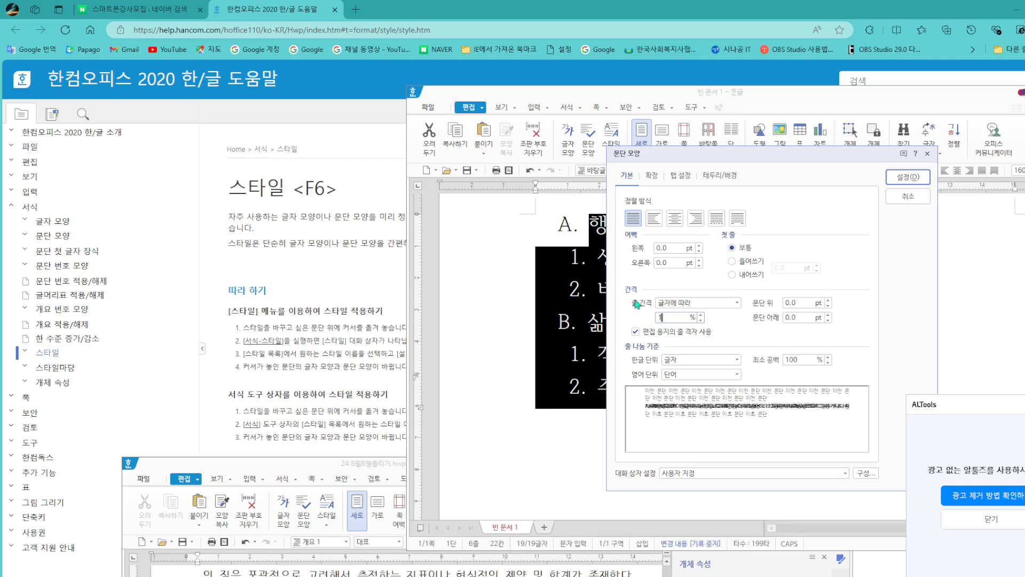
{"action": "key", "text": "Return"}
{"action": "left_click", "coordinate": [849, 269]}
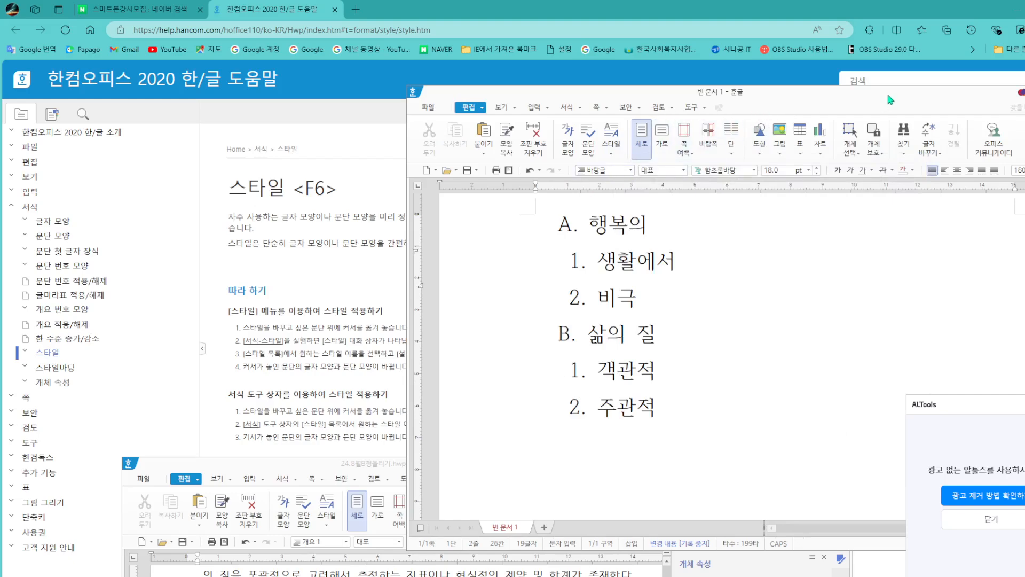
Close the practice document without saving it and maximize the exam document's window.
{"action": "left_click_drag", "start_coordinate": [917, 88], "coordinate": [681, 173]}
{"action": "left_click", "coordinate": [892, 181]}
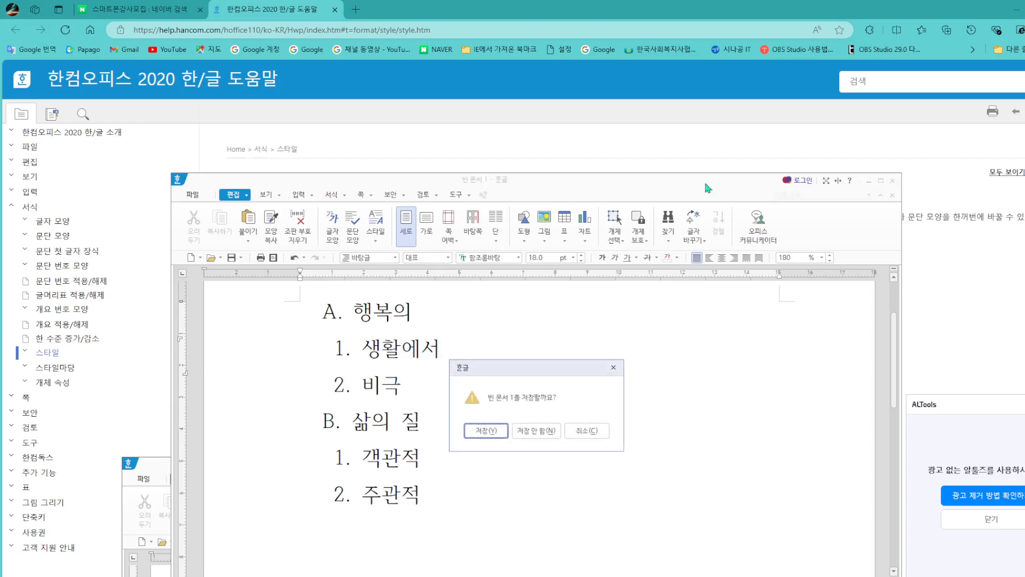
{"action": "left_click", "coordinate": [537, 432]}
{"action": "scroll", "coordinate": [694, 320], "scroll_direction": "down", "scroll_amount": 5}
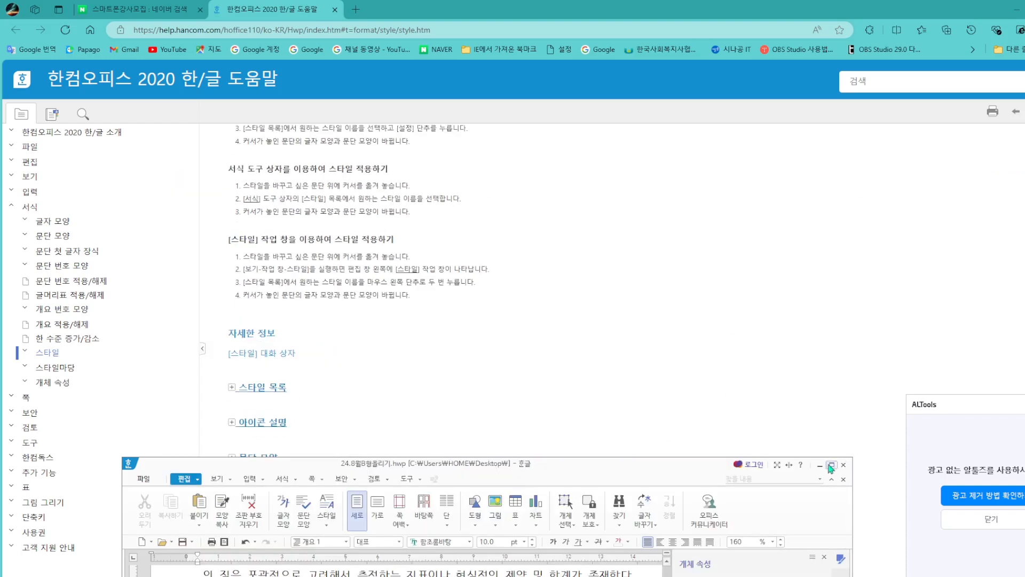
{"action": "left_click", "coordinate": [831, 465]}
Look through the report page, examining its title, body text, numbered section, table and closing organization name.
{"action": "scroll", "coordinate": [582, 203], "scroll_direction": "down", "scroll_amount": 10}
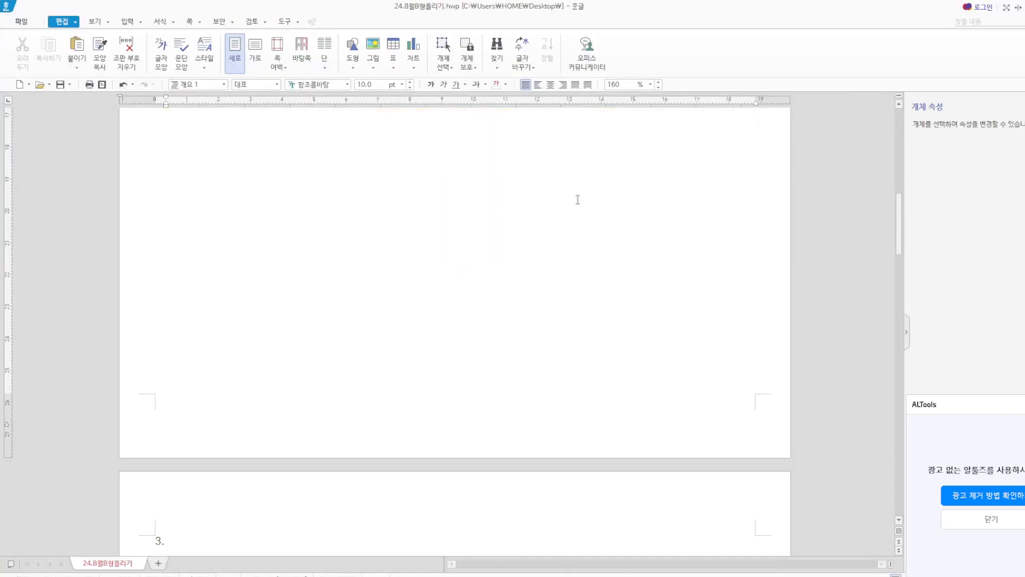
{"action": "scroll", "coordinate": [603, 205], "scroll_direction": "down", "scroll_amount": 10}
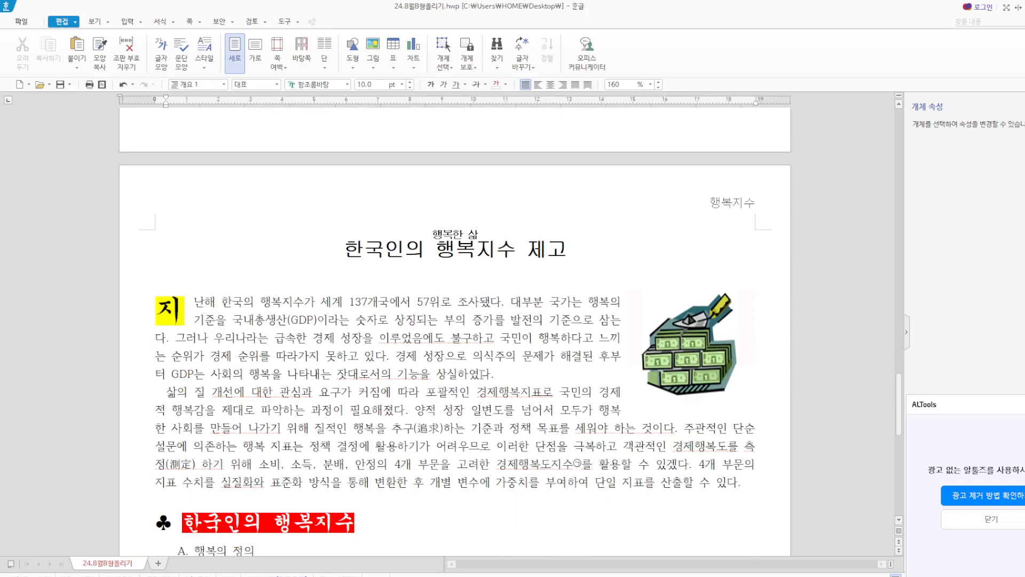
{"action": "scroll", "coordinate": [597, 359], "scroll_direction": "down", "scroll_amount": 3}
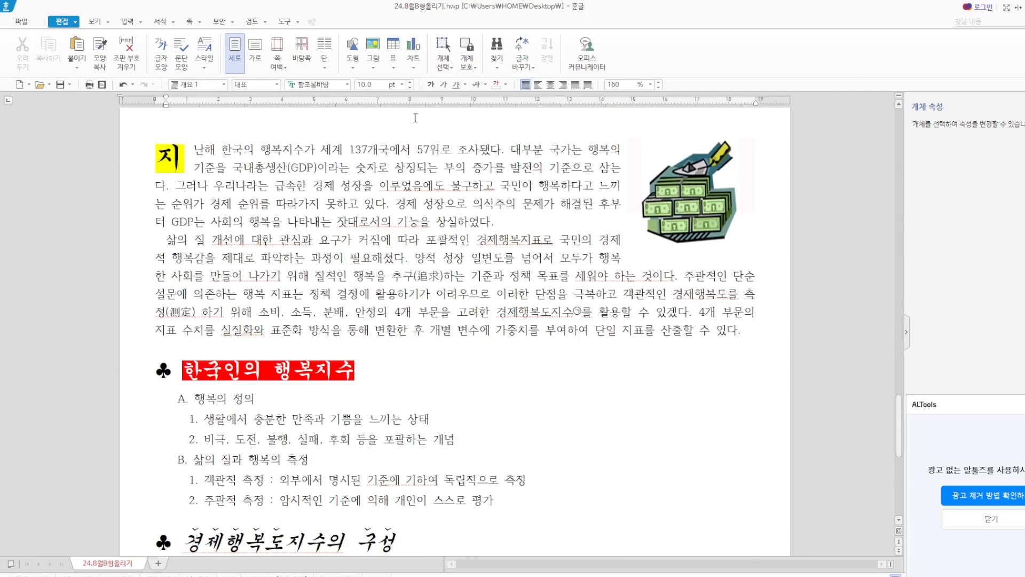
{"action": "scroll", "coordinate": [459, 508], "scroll_direction": "down", "scroll_amount": 12}
{"action": "scroll", "coordinate": [628, 471], "scroll_direction": "up", "scroll_amount": 20}
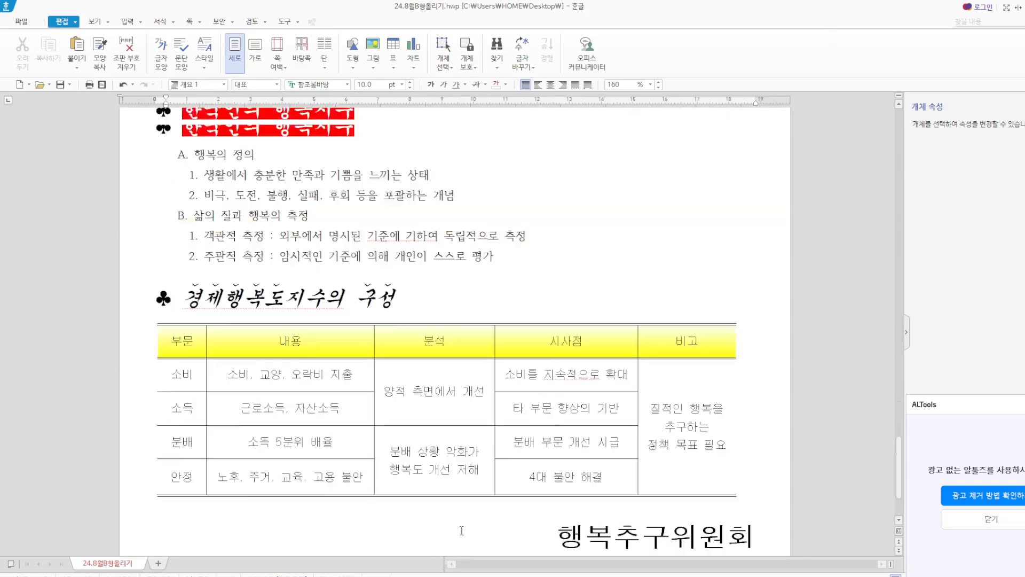
{"action": "scroll", "coordinate": [628, 471], "scroll_direction": "down", "scroll_amount": 20}
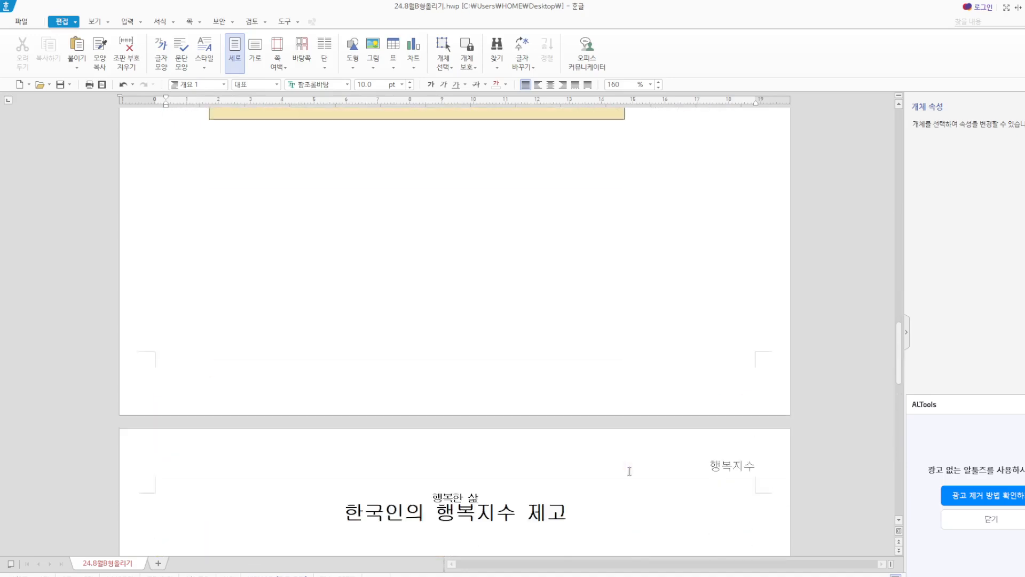
{"action": "scroll", "coordinate": [629, 471], "scroll_direction": "up", "scroll_amount": 2}
{"action": "scroll", "coordinate": [630, 470], "scroll_direction": "down", "scroll_amount": 3}
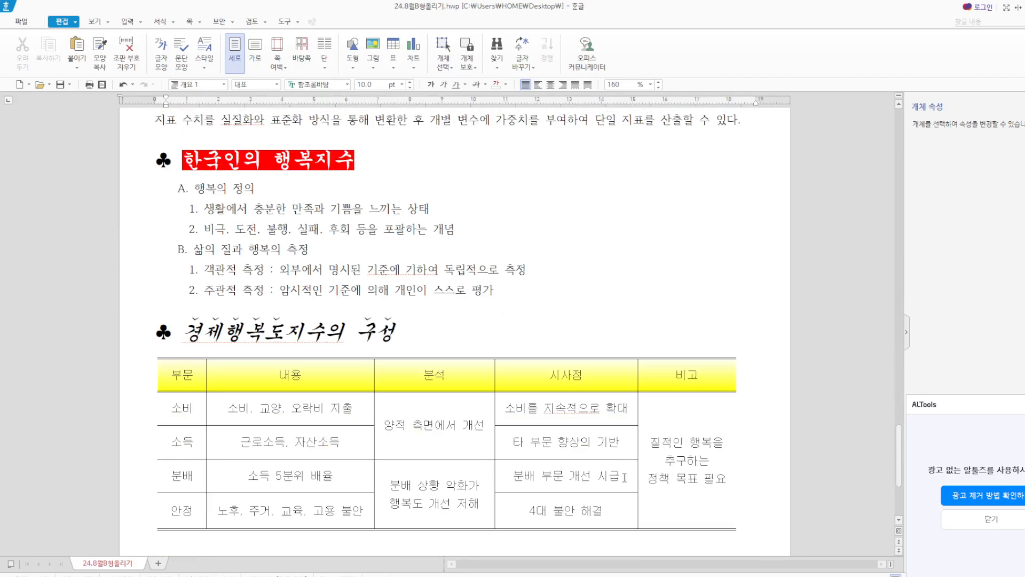
{"action": "scroll", "coordinate": [521, 442], "scroll_direction": "up", "scroll_amount": 3}
{"action": "scroll", "coordinate": [521, 442], "scroll_direction": "down", "scroll_amount": 8}
{"action": "scroll", "coordinate": [521, 442], "scroll_direction": "up", "scroll_amount": 20}
{"action": "scroll", "coordinate": [520, 442], "scroll_direction": "down", "scroll_amount": 3}
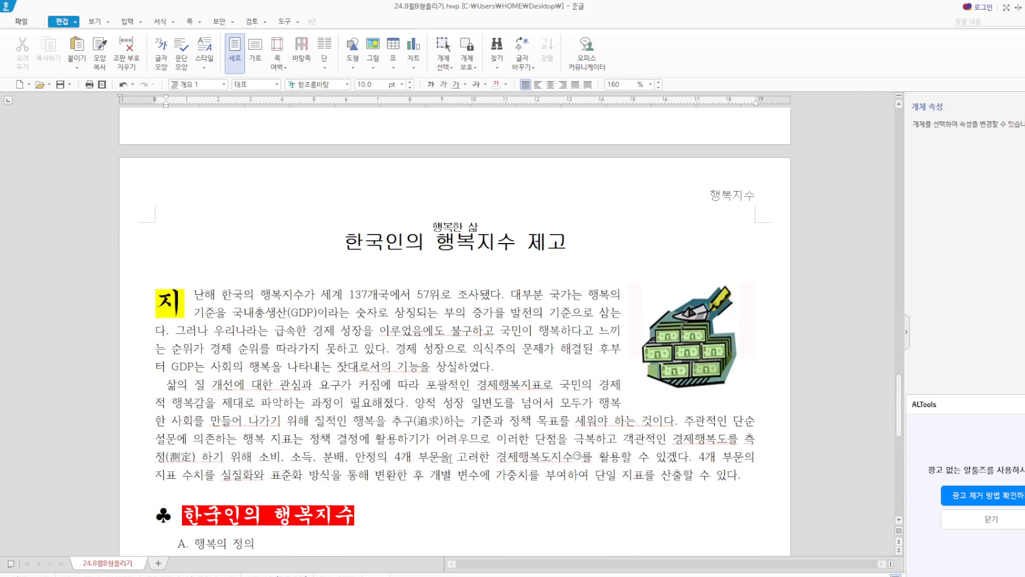
{"action": "left_click", "coordinate": [578, 456]}
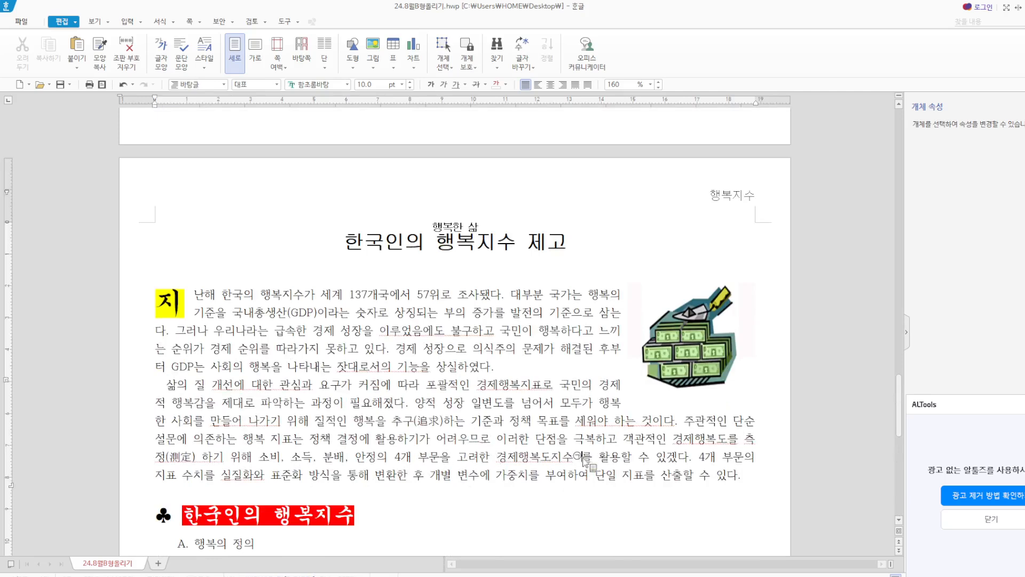
{"action": "left_click", "coordinate": [142, 23]}
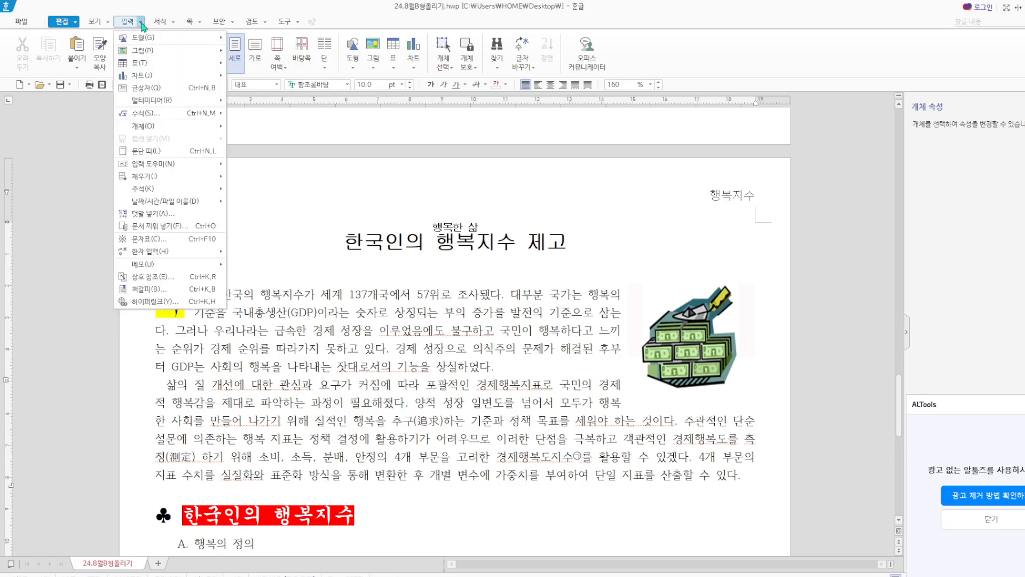
{"action": "left_click", "coordinate": [71, 154]}
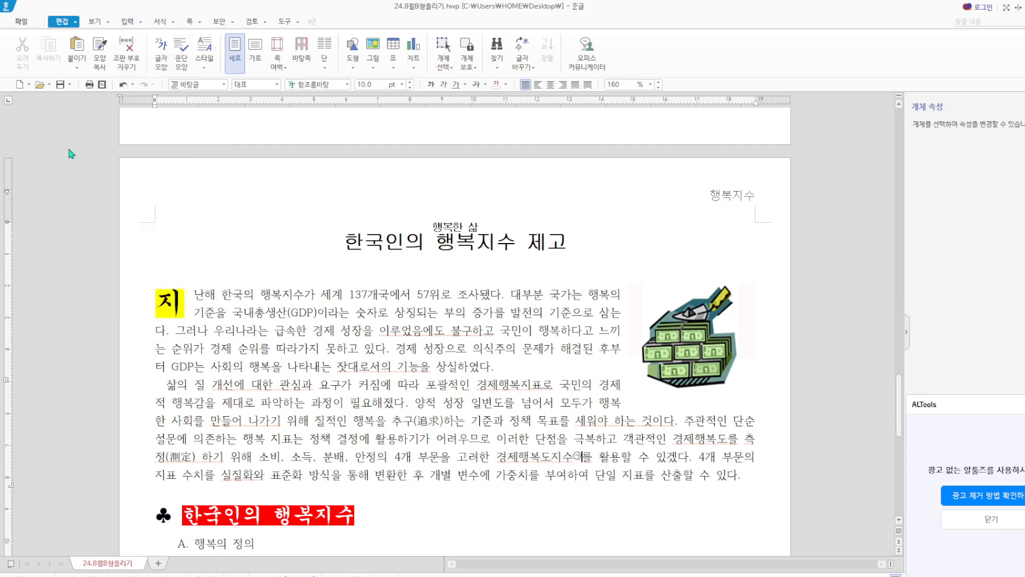
{"action": "left_click", "coordinate": [142, 23]}
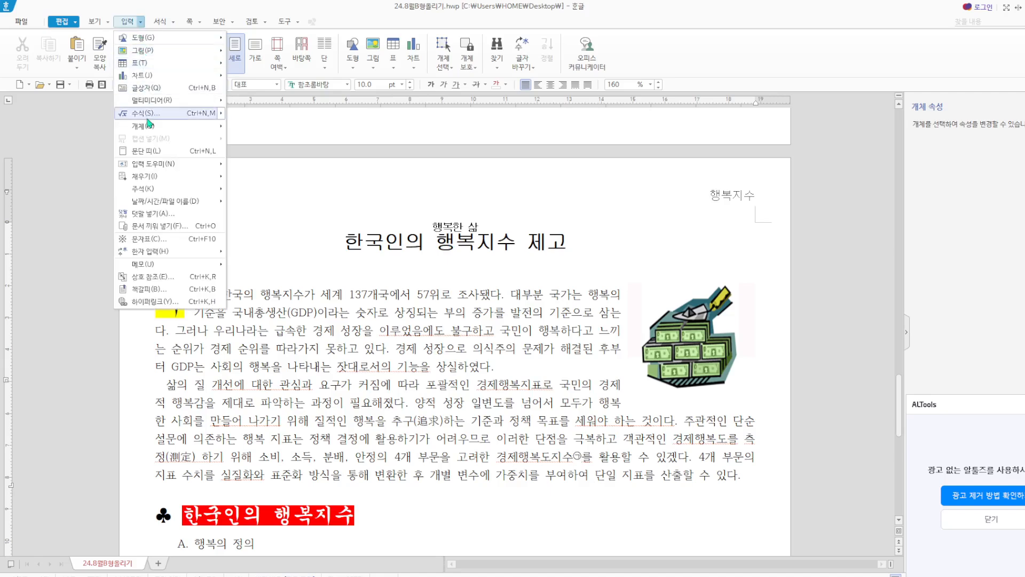
{"action": "mouse_move", "coordinate": [155, 192]}
{"action": "left_click", "coordinate": [256, 189]}
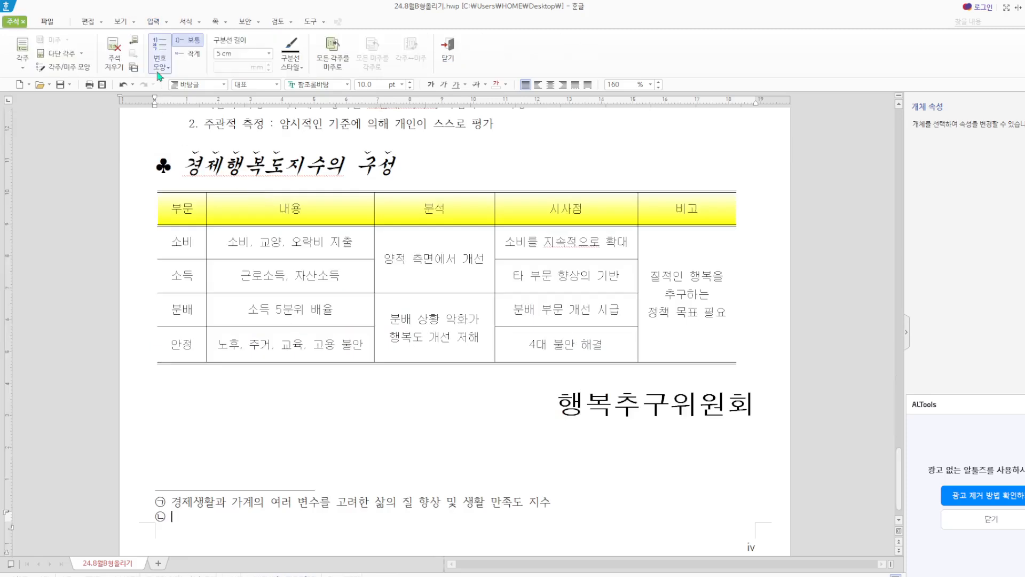
{"action": "left_click", "coordinate": [118, 50]}
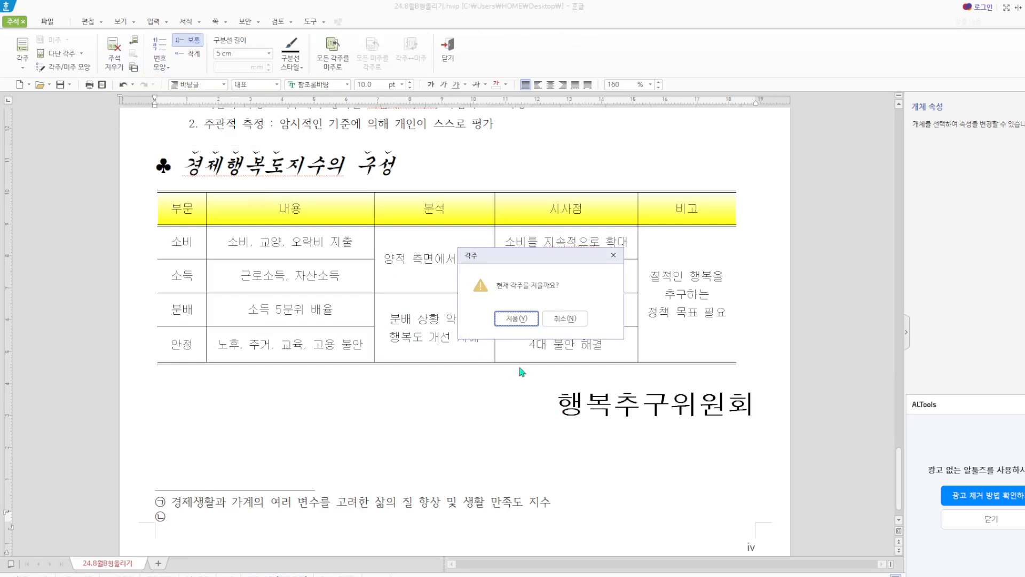
{"action": "left_click", "coordinate": [510, 317]}
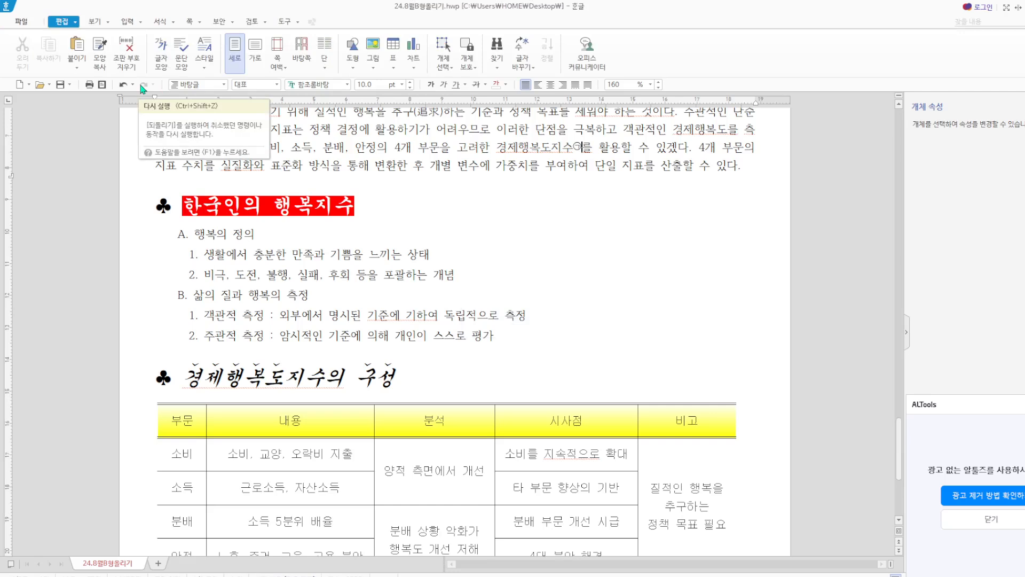
Delete the existing footnote attached to 경제행복도지수 in the second body paragraph.
{"action": "left_click", "coordinate": [594, 149]}
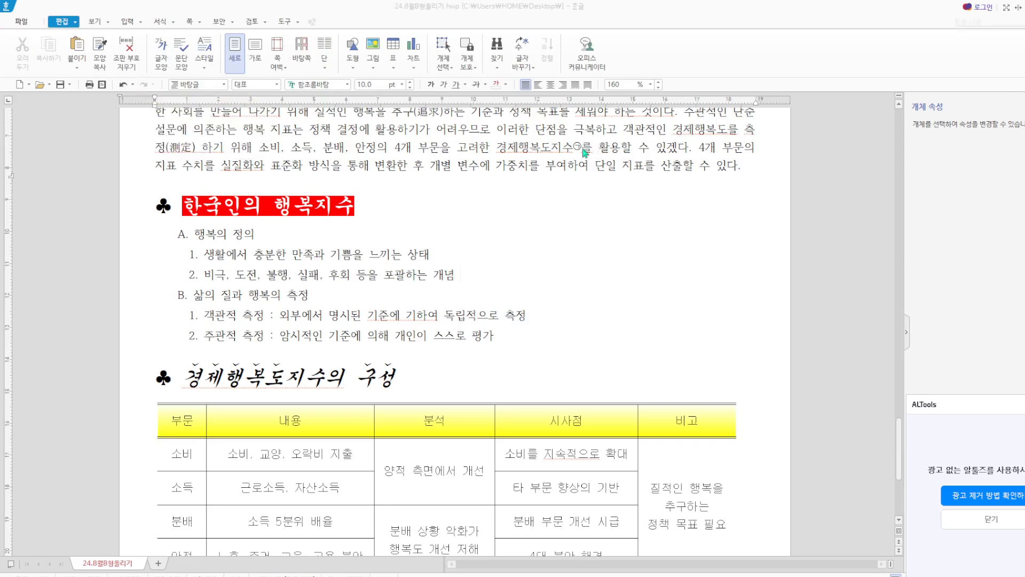
{"action": "key", "text": "BackSpace"}
{"action": "left_click", "coordinate": [515, 318]}
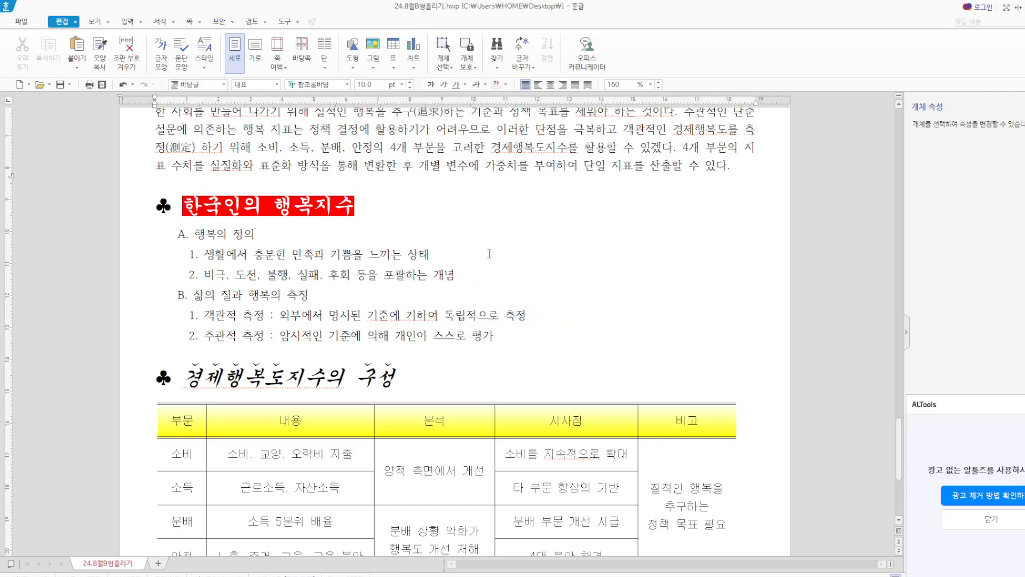
Insert a new footnote directly after 경제행복도지수 in the second body paragraph.
{"action": "left_click", "coordinate": [141, 22]}
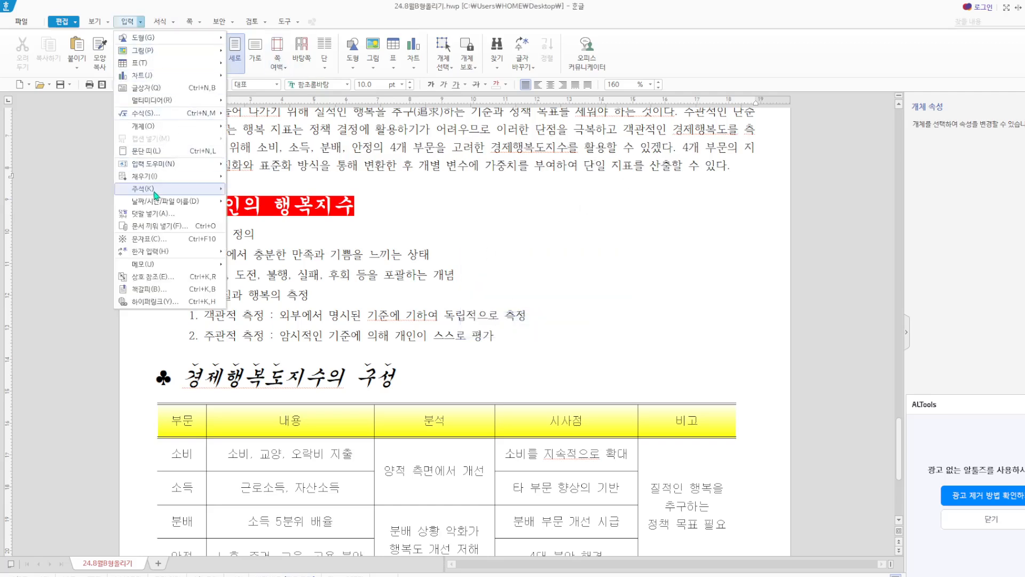
{"action": "mouse_move", "coordinate": [155, 193]}
{"action": "left_click", "coordinate": [251, 188]}
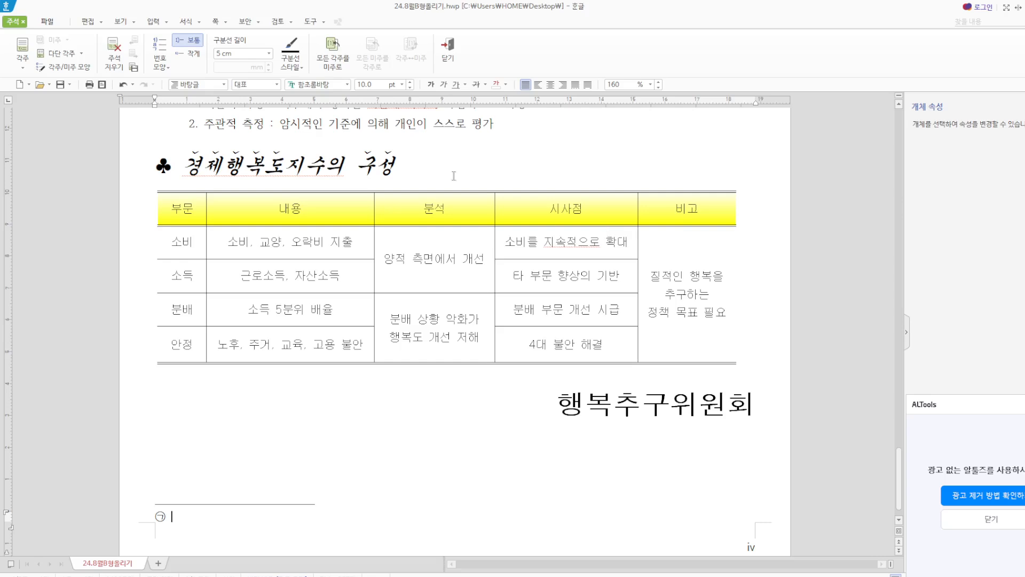
Switch the new footnote's number format to 1, 2, 3 and return it to ㉠, ㉡, ㉢.
{"action": "left_click", "coordinate": [169, 67]}
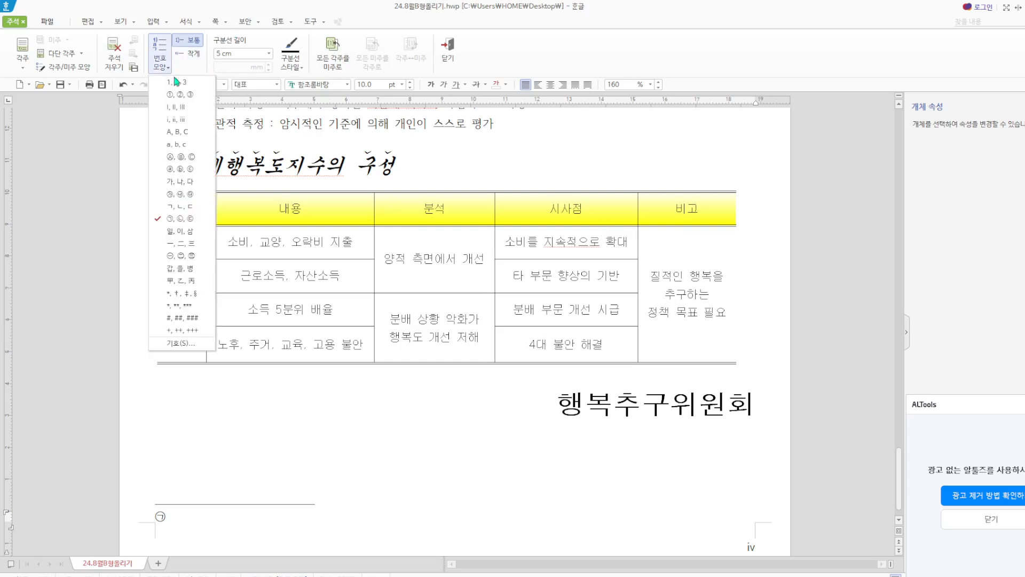
{"action": "left_click", "coordinate": [172, 90]}
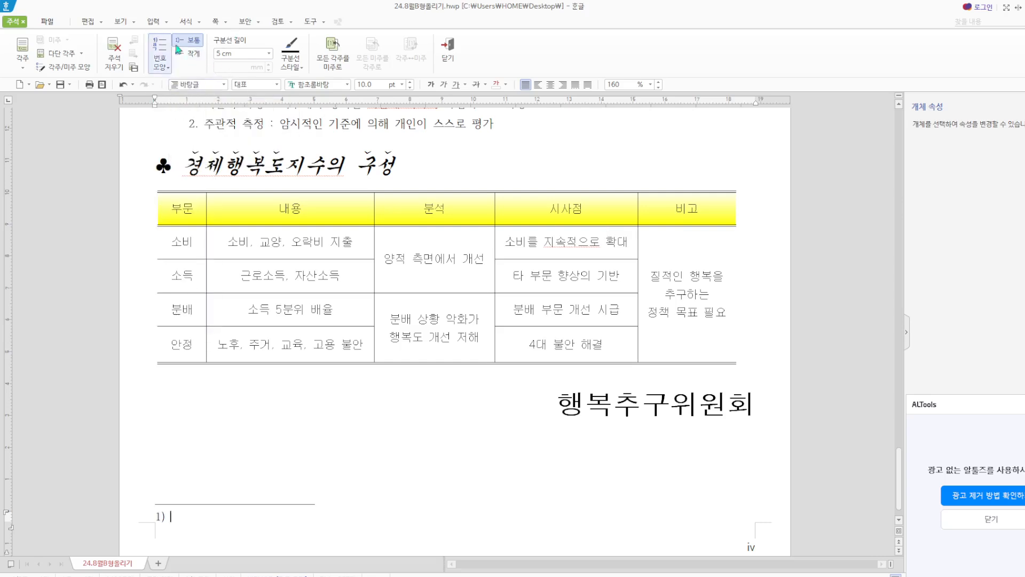
{"action": "left_click", "coordinate": [168, 67]}
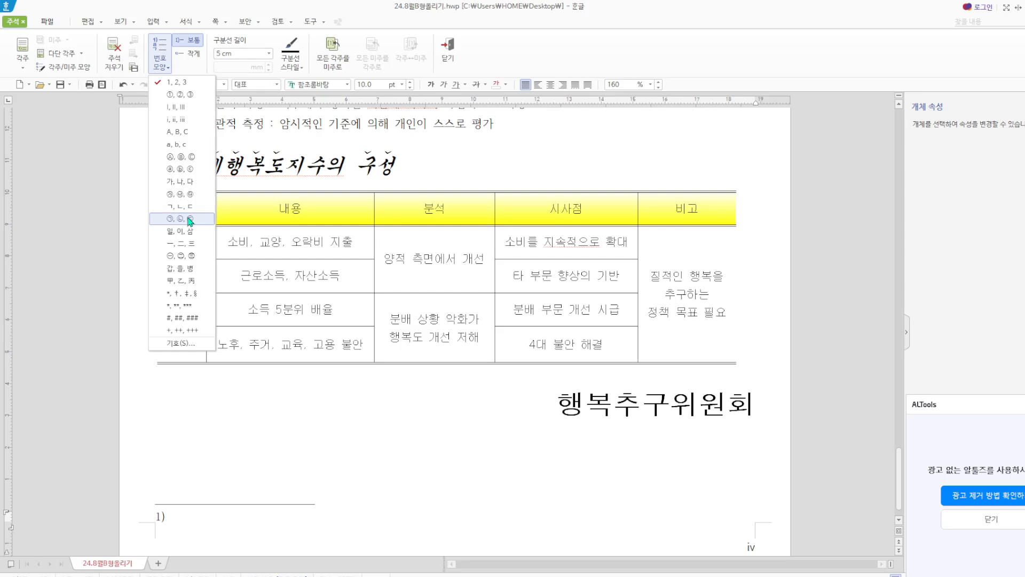
{"action": "left_click", "coordinate": [180, 219]}
Enter the footnote text 경제생활과 가계의 여러 변수를 고려한 삶의 질 향상 및 생활 만족도 지수 and close footnote editing.
{"action": "type", "text": "경제생화"}
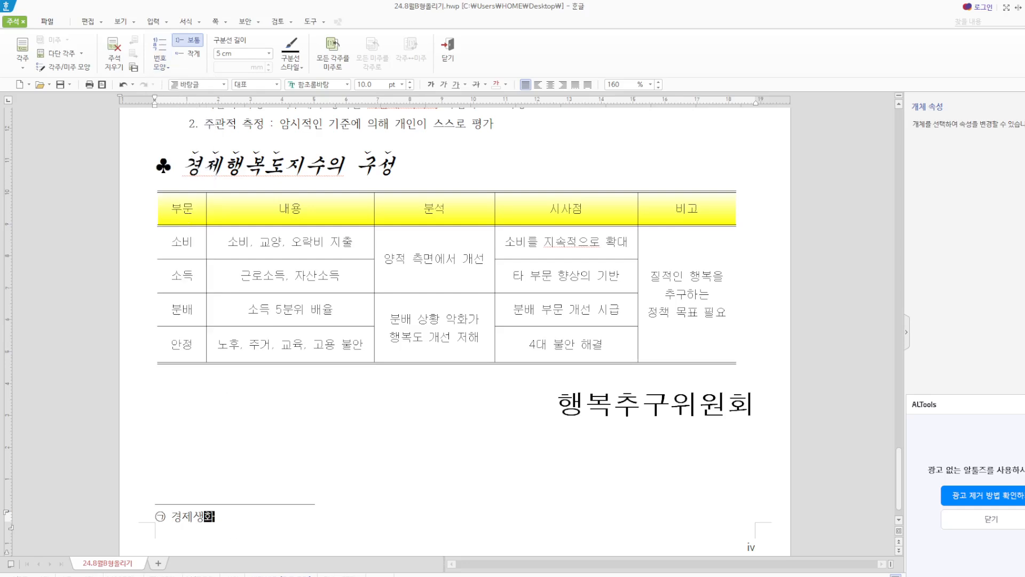
{"action": "type", "text": "과 가격"}
{"action": "type", "text": "의 여러 변"}
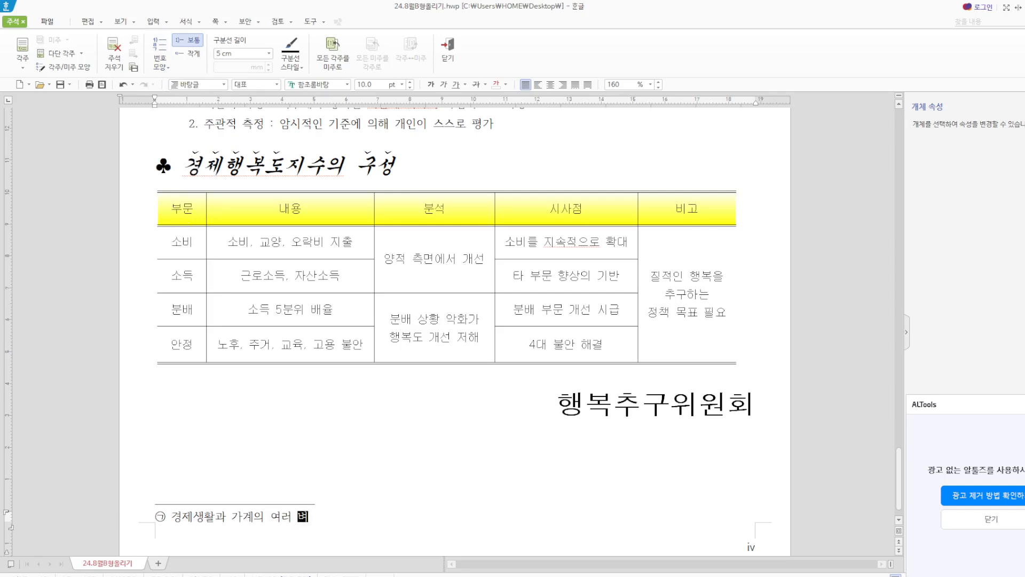
{"action": "type", "text": "수를 고려한"}
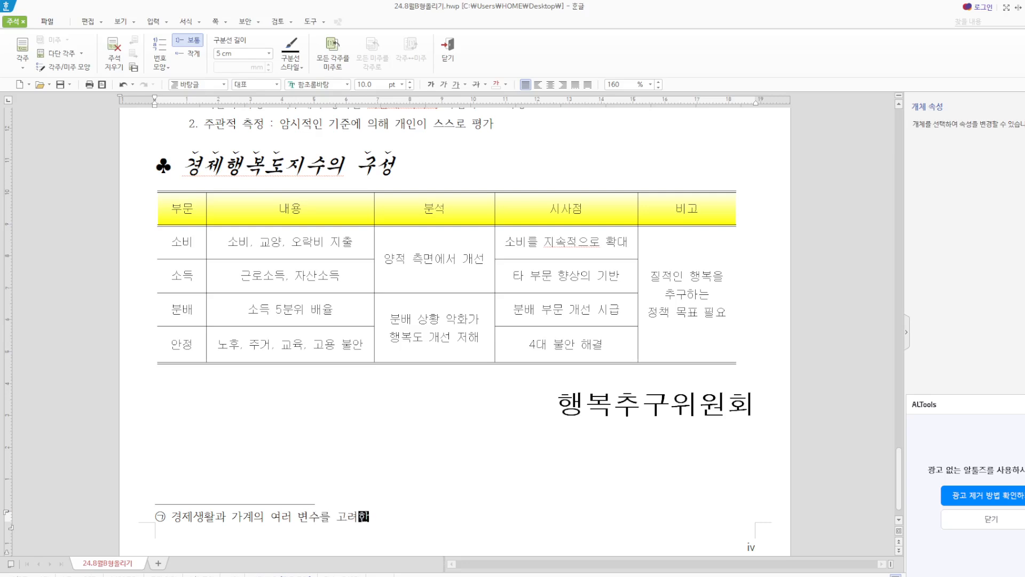
{"action": "type", "text": " 실의 질ㅇ  향상 및 생활 만족도 지수"}
{"action": "left_click", "coordinate": [448, 51]}
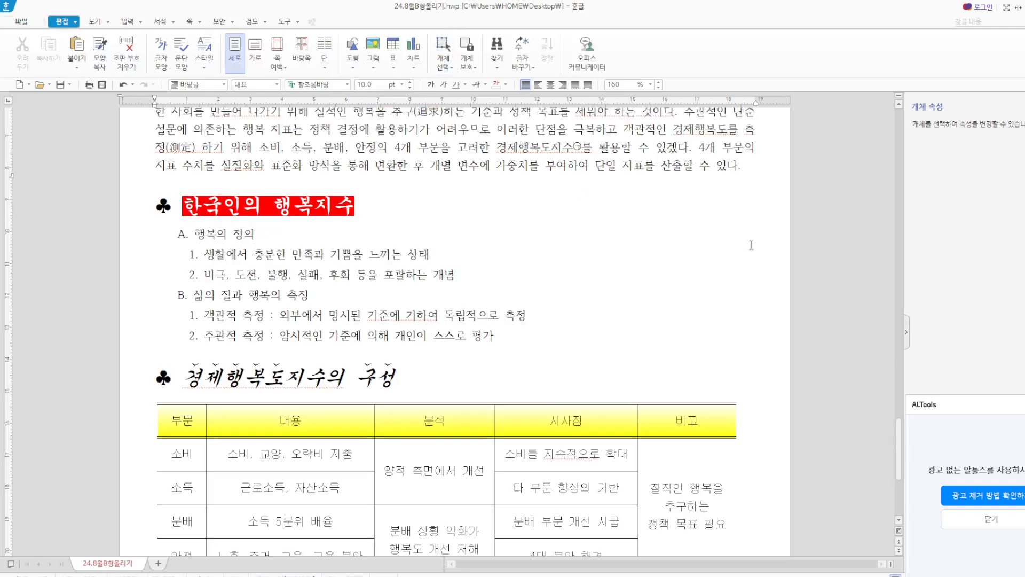
Look through the whole exam document, examining the report title, the first page's text, table and chart, and the drawing page.
{"action": "scroll", "coordinate": [752, 246], "scroll_direction": "up", "scroll_amount": 3}
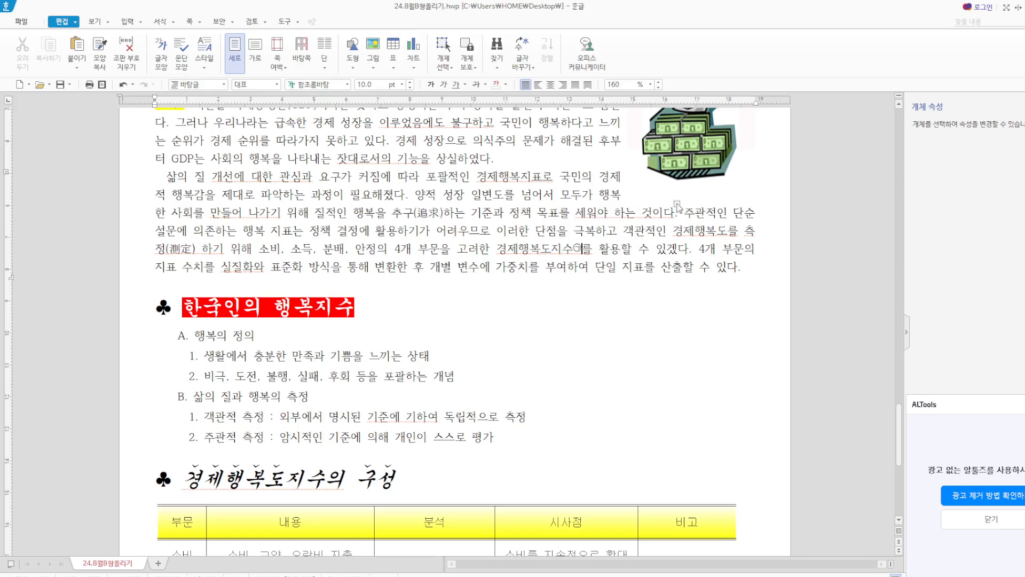
{"action": "scroll", "coordinate": [498, 251], "scroll_direction": "up", "scroll_amount": 10}
{"action": "left_click", "coordinate": [591, 394]}
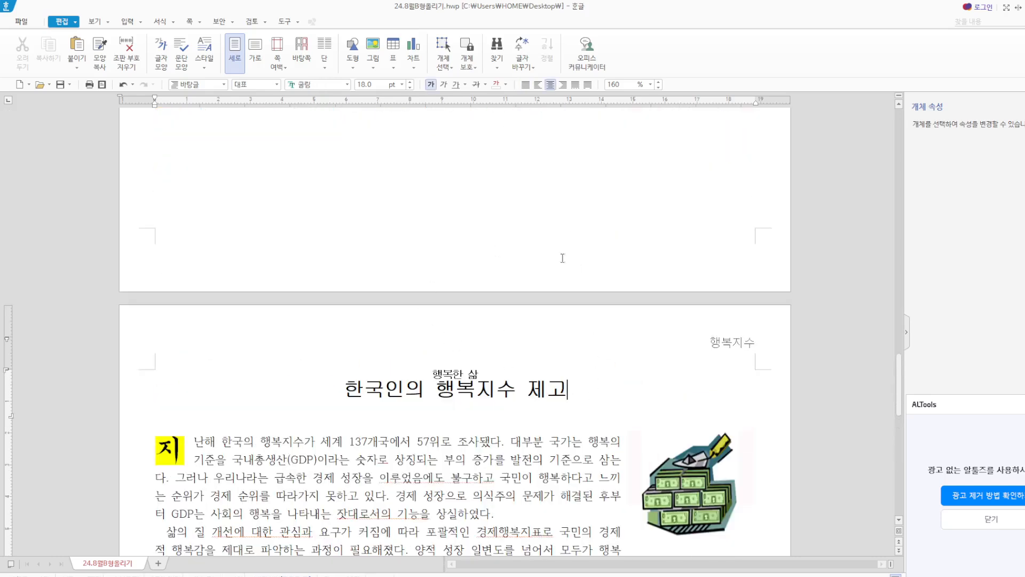
{"action": "scroll", "coordinate": [591, 393], "scroll_direction": "down", "scroll_amount": 20}
{"action": "scroll", "coordinate": [562, 258], "scroll_direction": "up", "scroll_amount": 6}
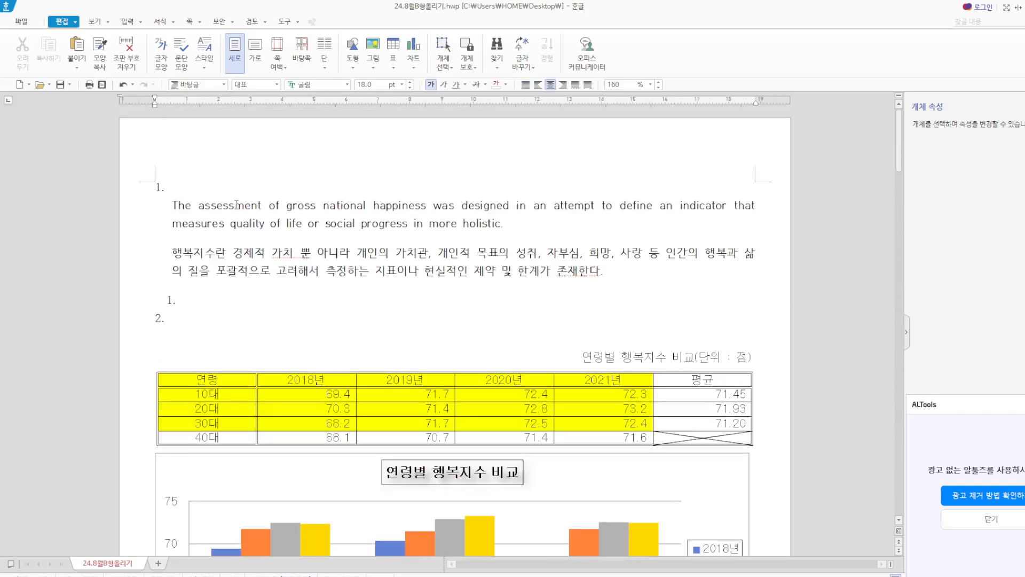
{"action": "left_click", "coordinate": [233, 184]}
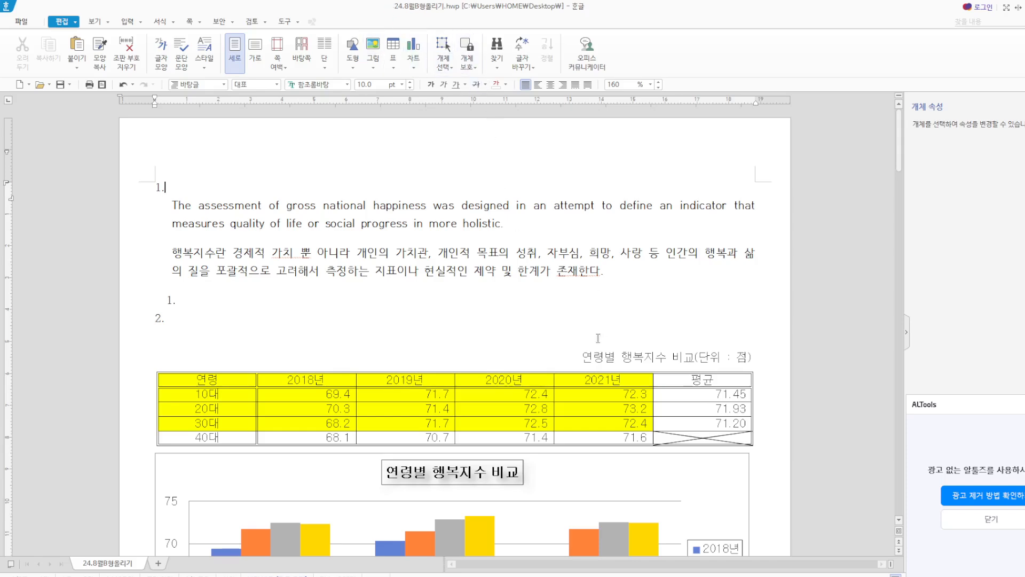
{"action": "scroll", "coordinate": [737, 391], "scroll_direction": "down", "scroll_amount": 5}
{"action": "scroll", "coordinate": [737, 395], "scroll_direction": "down", "scroll_amount": 13}
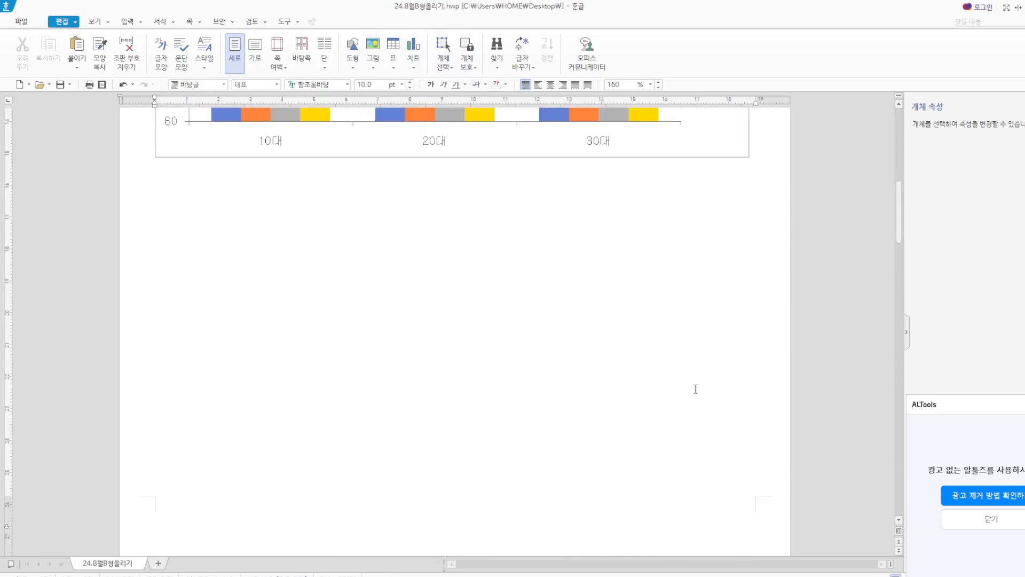
{"action": "scroll", "coordinate": [736, 409], "scroll_direction": "down", "scroll_amount": 8}
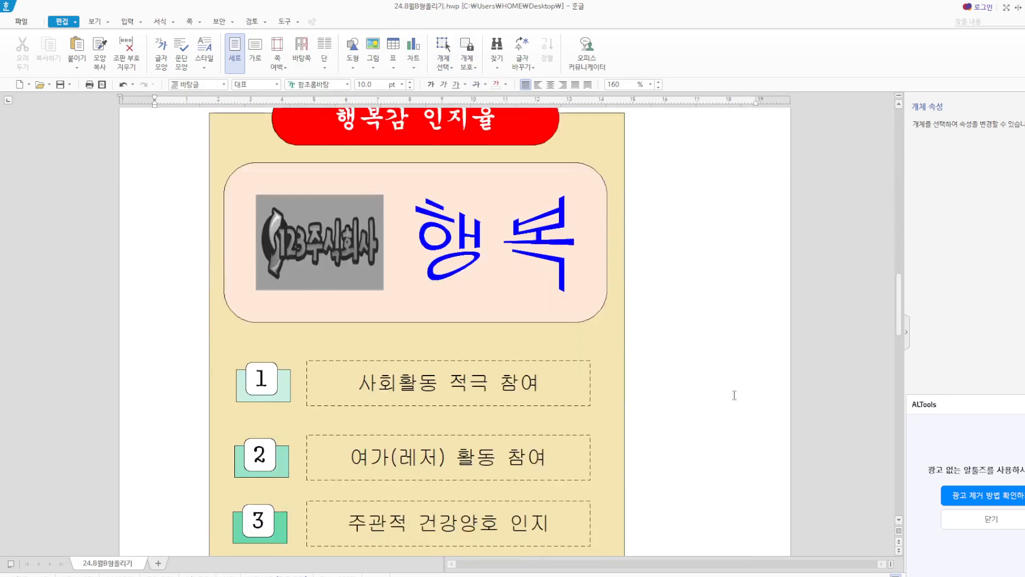